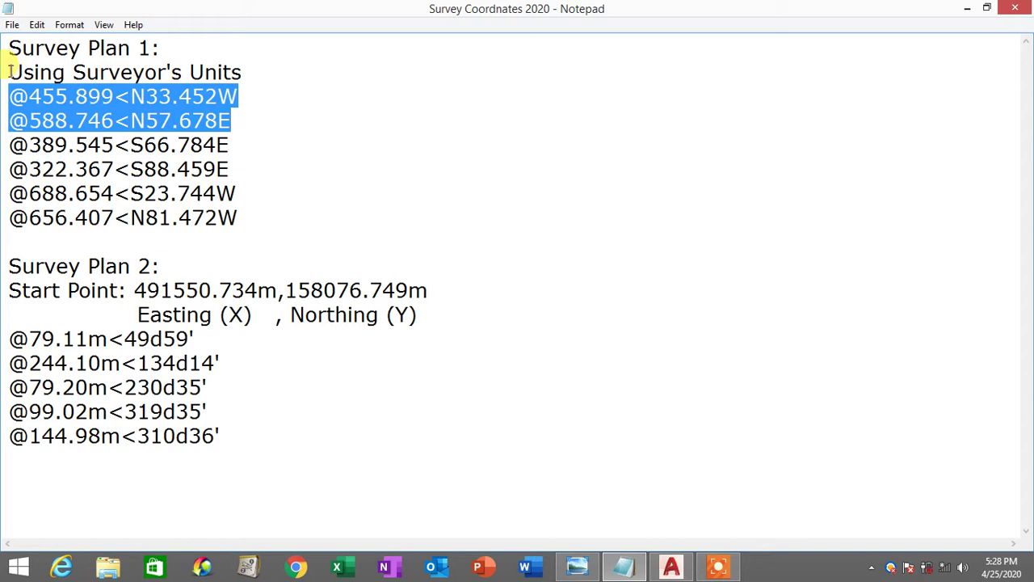
Review the Survey Plan 1 and Survey Plan 2 data in the coordinates file, comparing their angle formats.
left_click_drag(9, 71, 267, 222)
left_click_drag(8, 47, 203, 45)
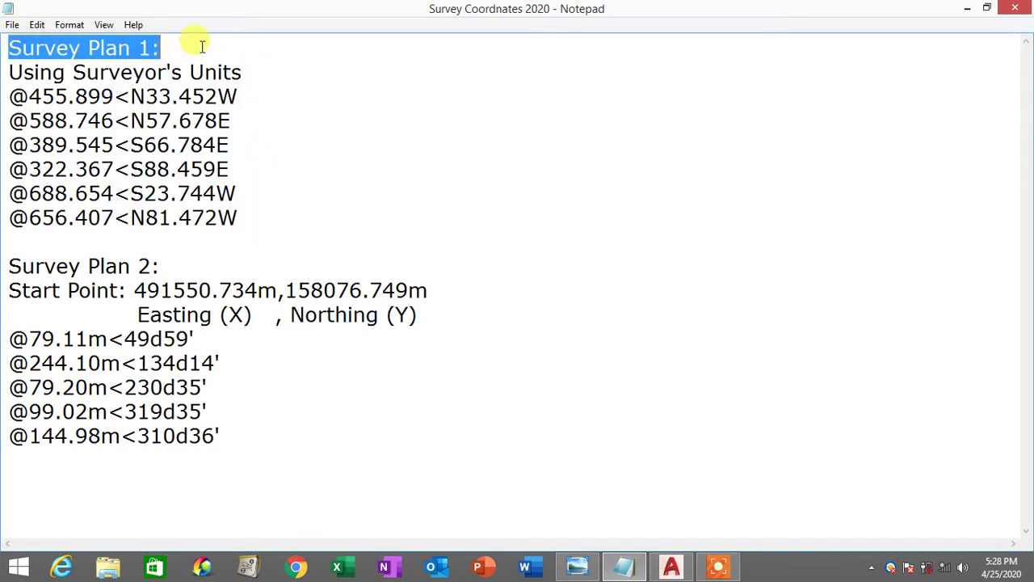
left_click_drag(9, 265, 153, 267)
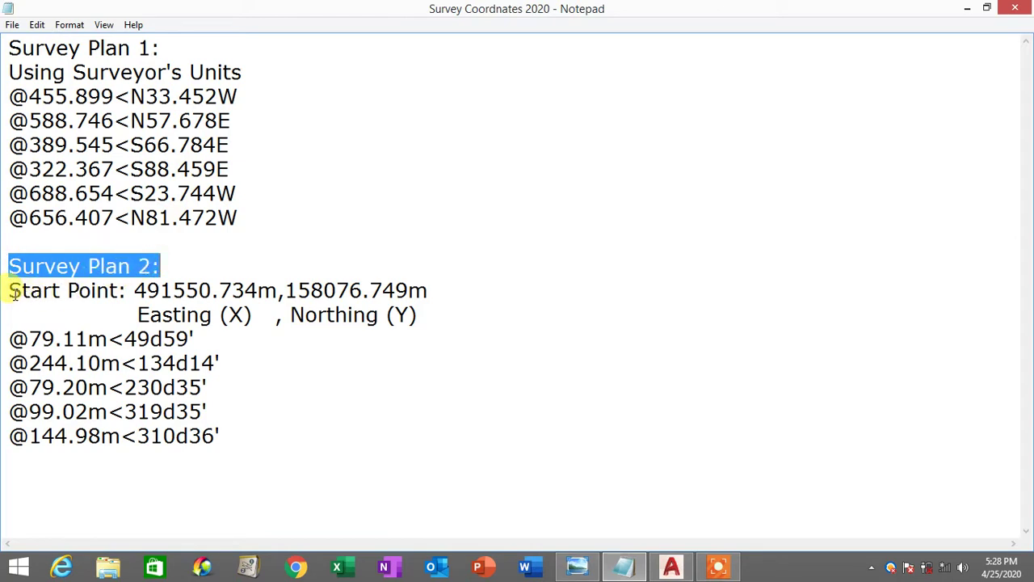
left_click_drag(14, 294, 444, 436)
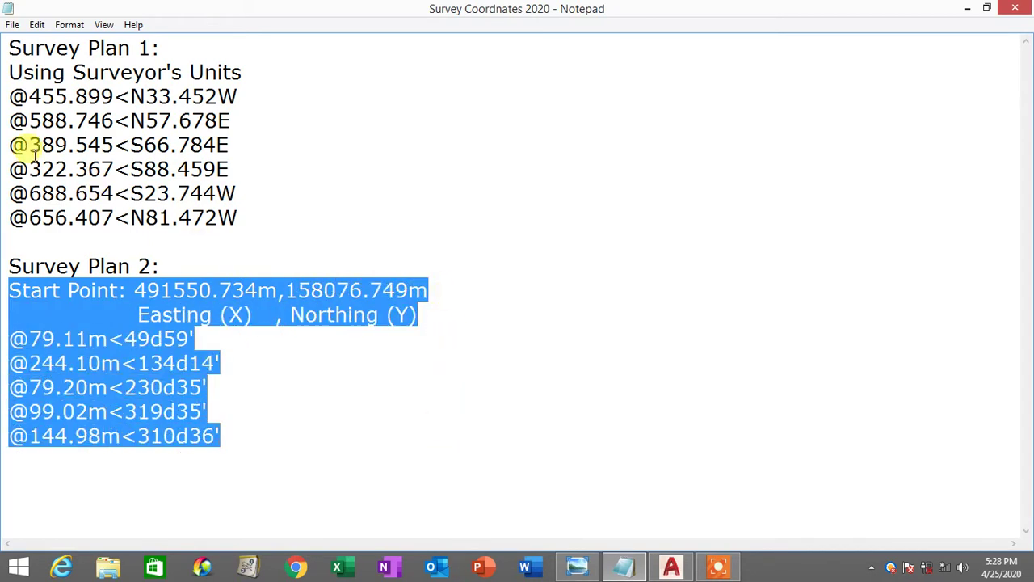
left_click_drag(8, 46, 206, 43)
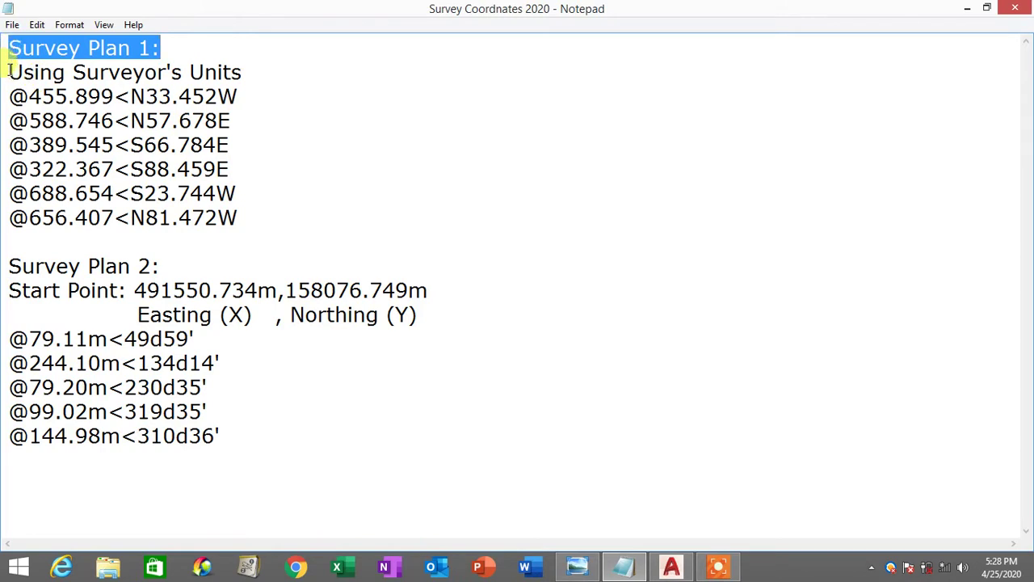
left_click_drag(9, 72, 270, 69)
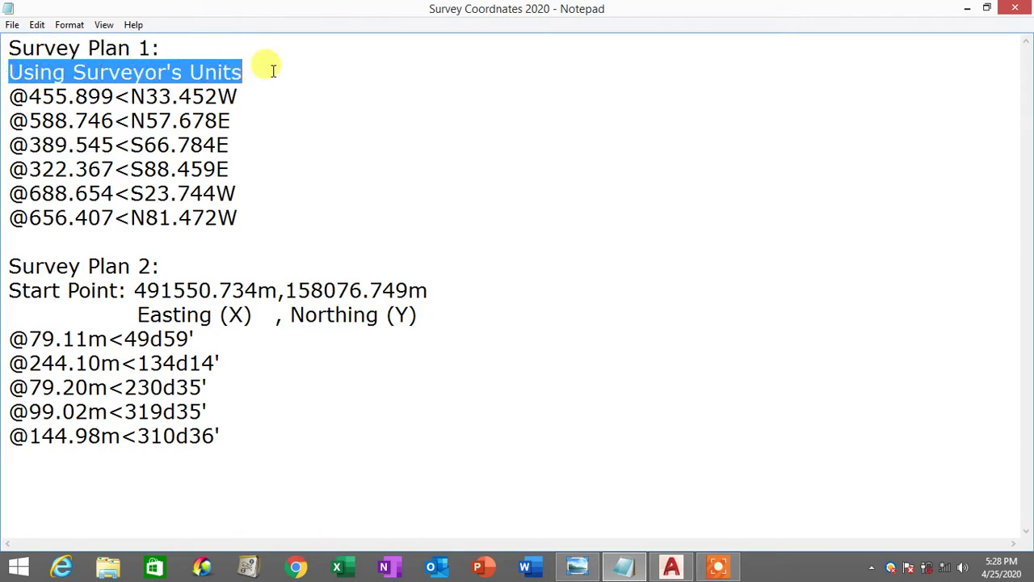
left_click_drag(10, 96, 266, 92)
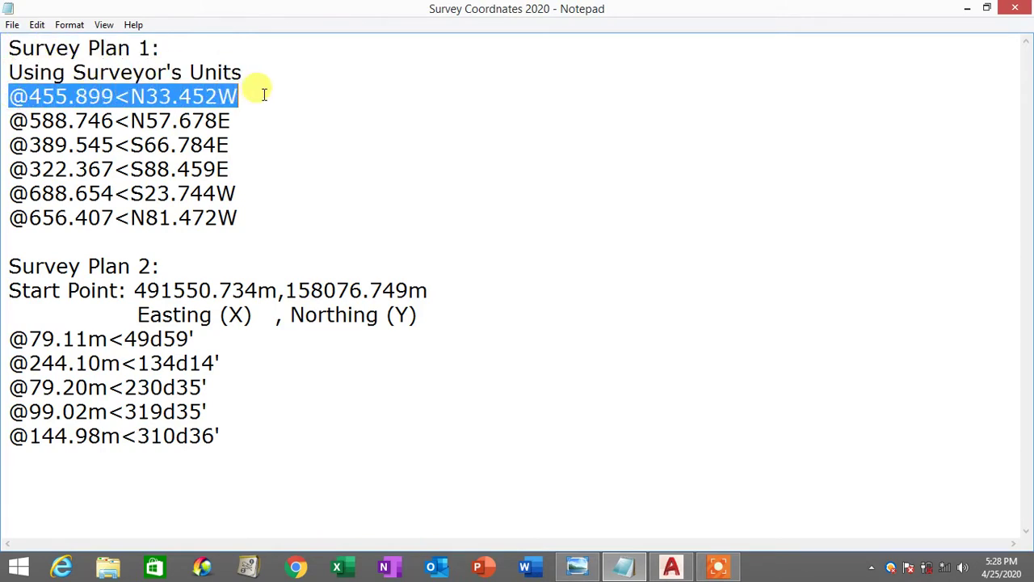
left_click_drag(134, 96, 256, 215)
left_click(219, 96)
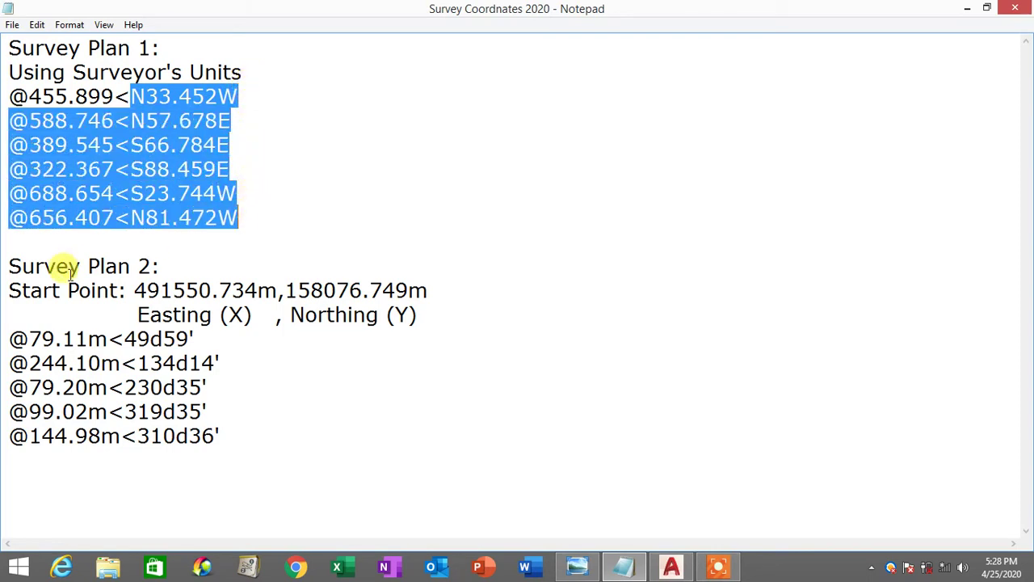
left_click_drag(8, 266, 185, 267)
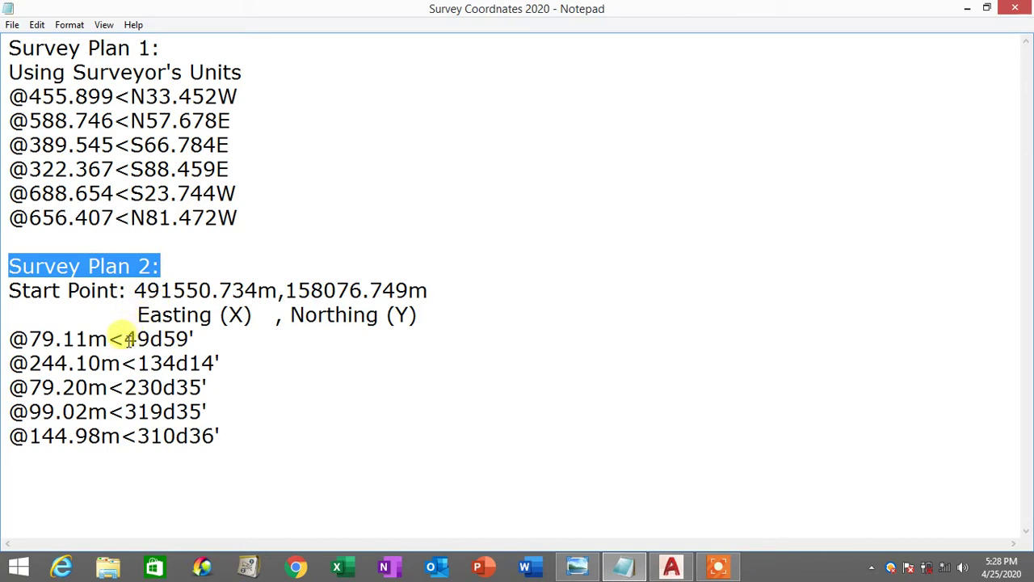
left_click_drag(126, 339, 148, 339)
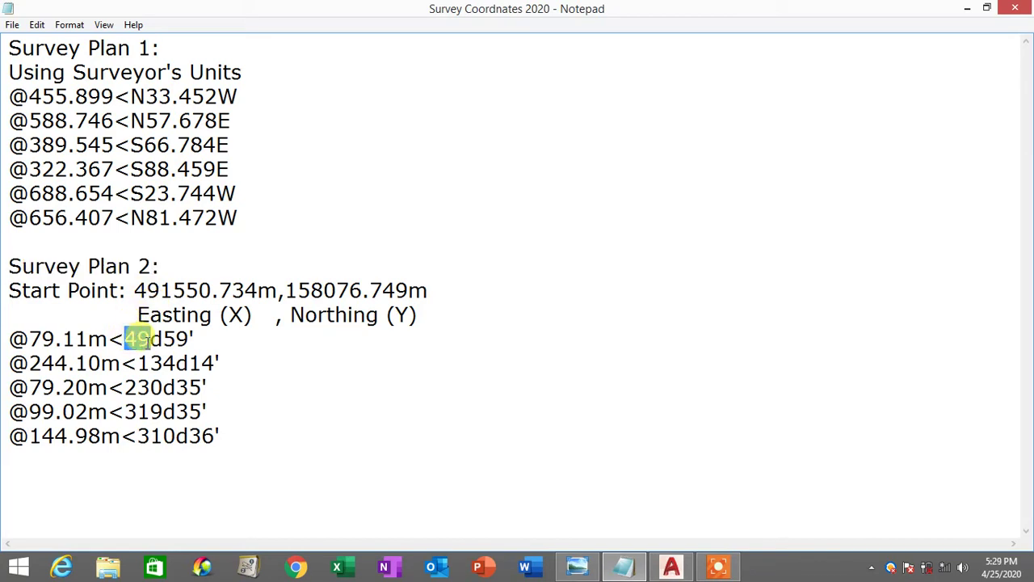
mouse_move(148, 339)
left_mouse_down()
mouse_move(197, 340)
mouse_move(124, 339)
mouse_move(197, 341)
mouse_move(148, 340)
mouse_move(162, 339)
left_mouse_up()
left_click(216, 408)
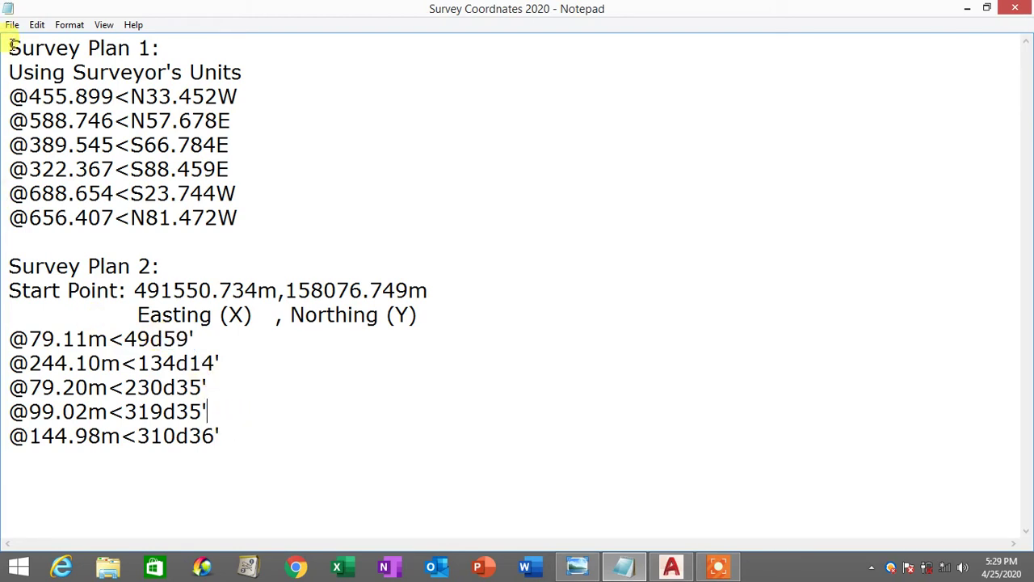
Examine the full list of distances and bearings under each survey plan, including the Survey Plan 2 start point.
left_click_drag(15, 42, 169, 42)
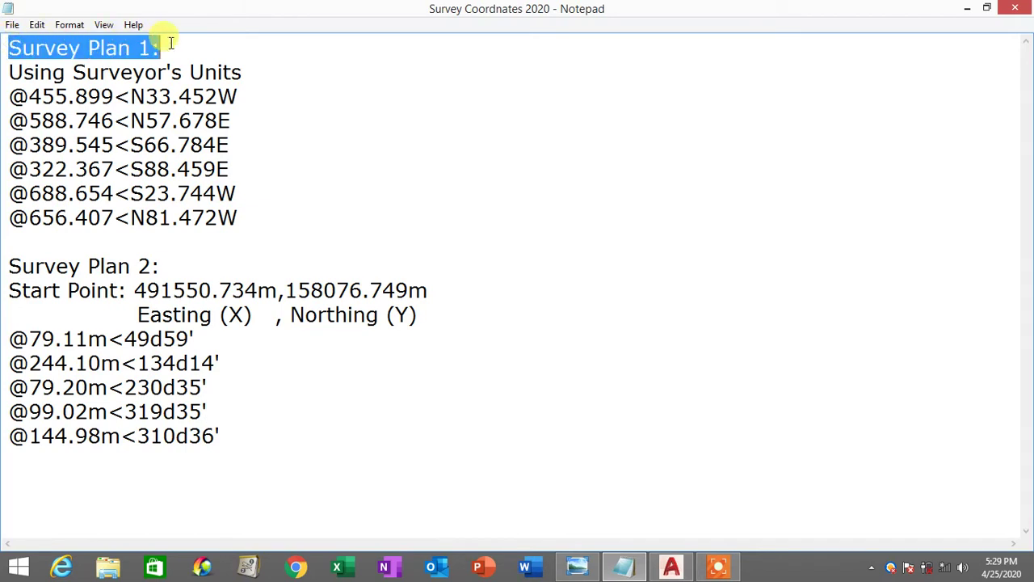
left_click_drag(9, 72, 263, 215)
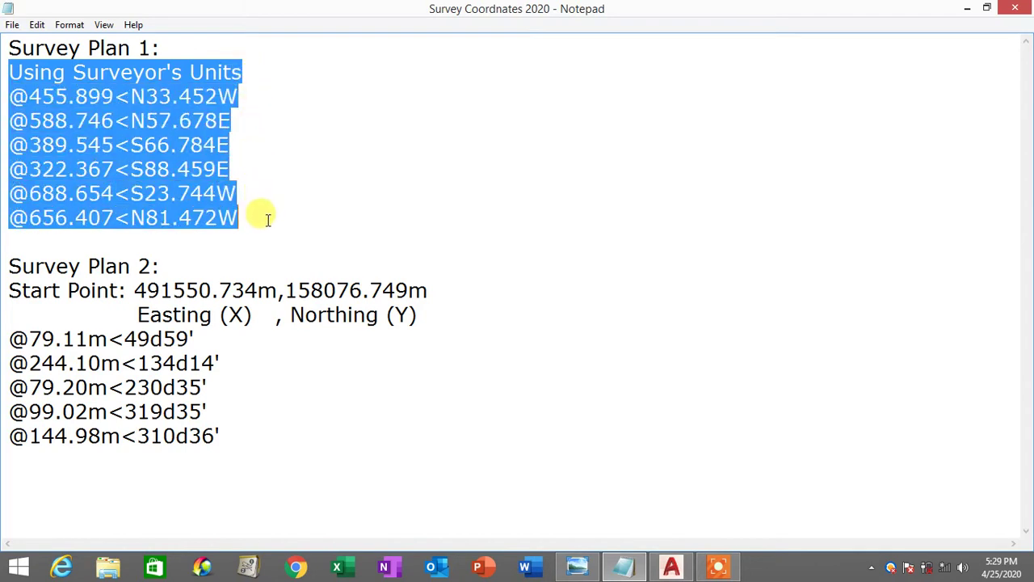
left_click(72, 95)
left_click_drag(10, 49, 250, 218)
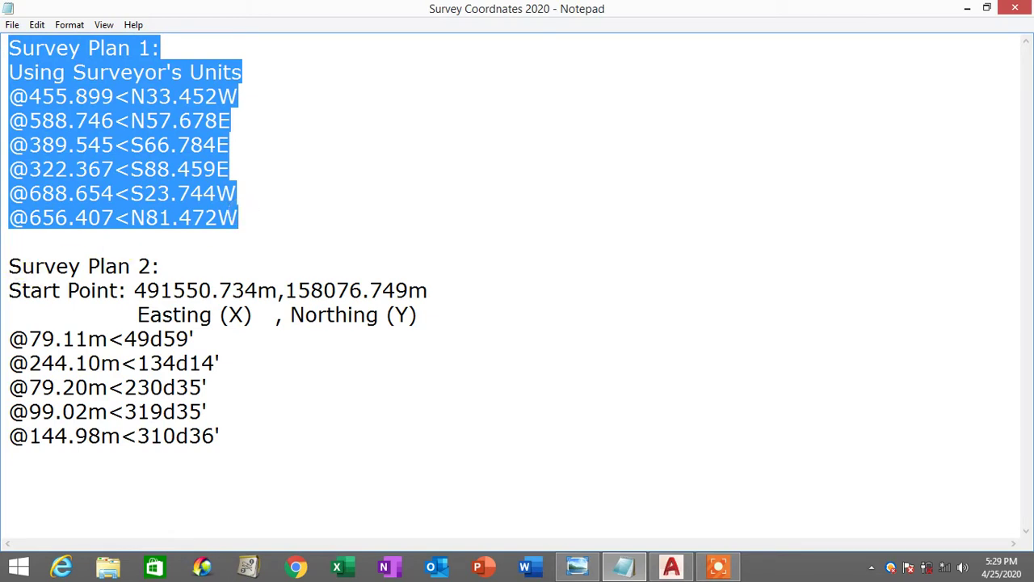
left_click_drag(10, 265, 172, 264)
left_click(23, 288)
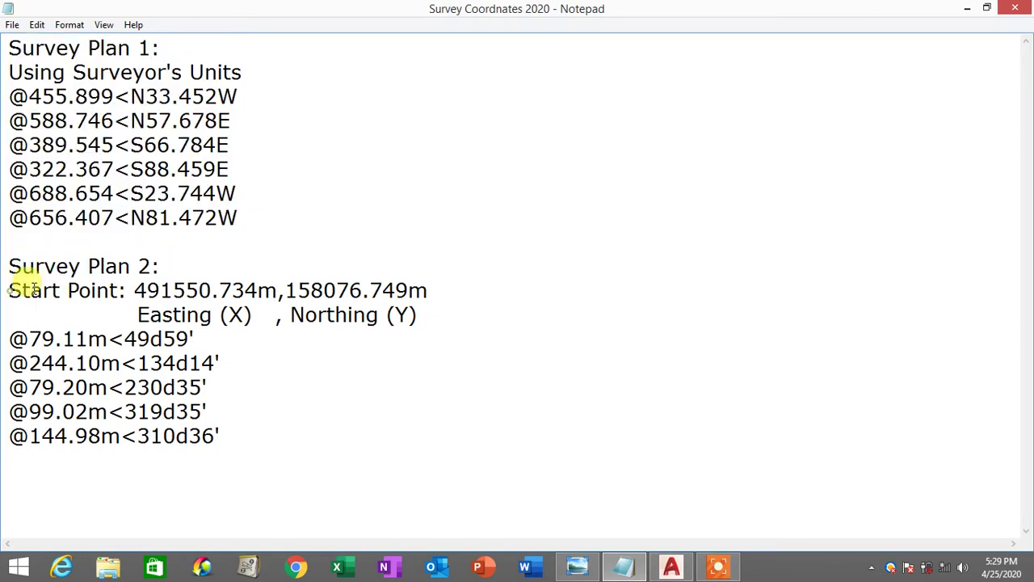
left_click_drag(12, 289, 305, 434)
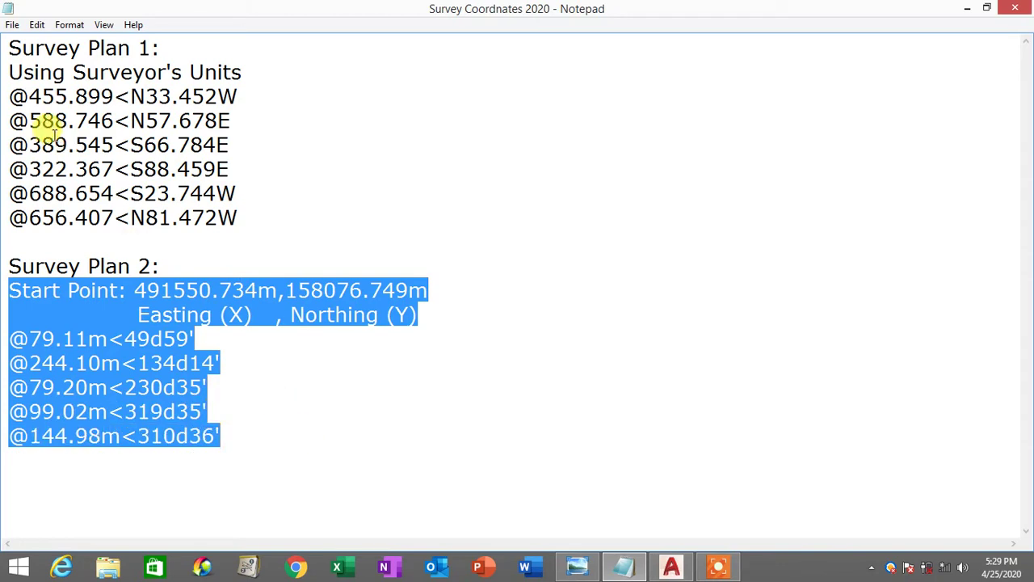
left_click_drag(10, 72, 282, 218)
left_click(145, 121)
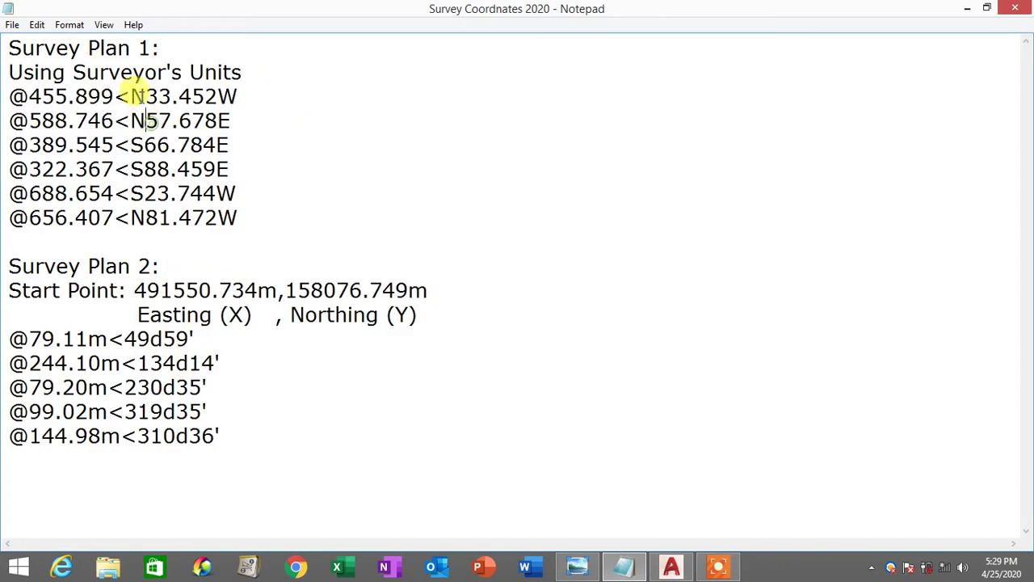
Inspect the compass letters in the Survey Plan 1 bearings and the degree and minute notation in Survey Plan 2.
left_click_drag(130, 96, 246, 93)
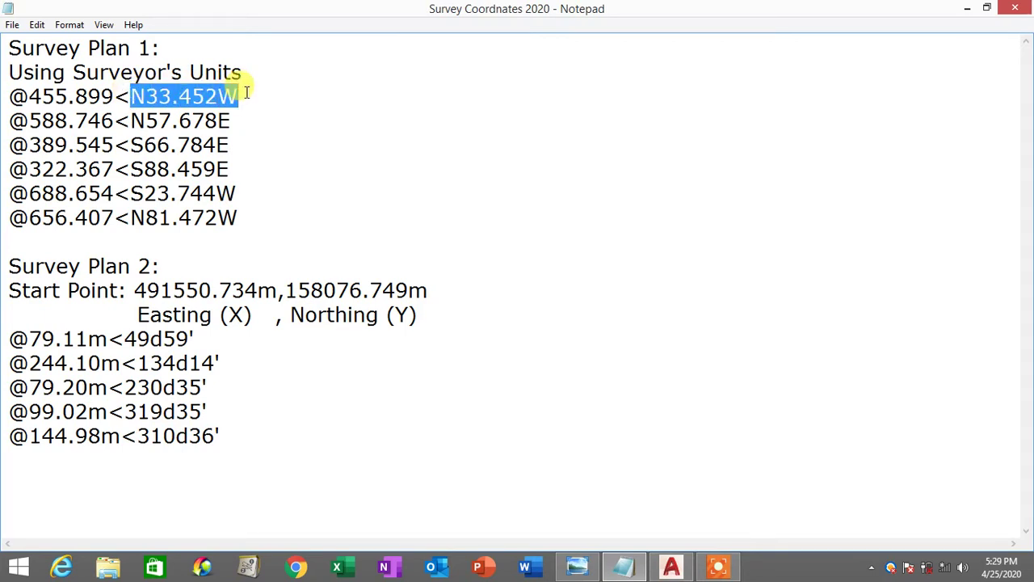
left_click_drag(247, 93, 248, 167)
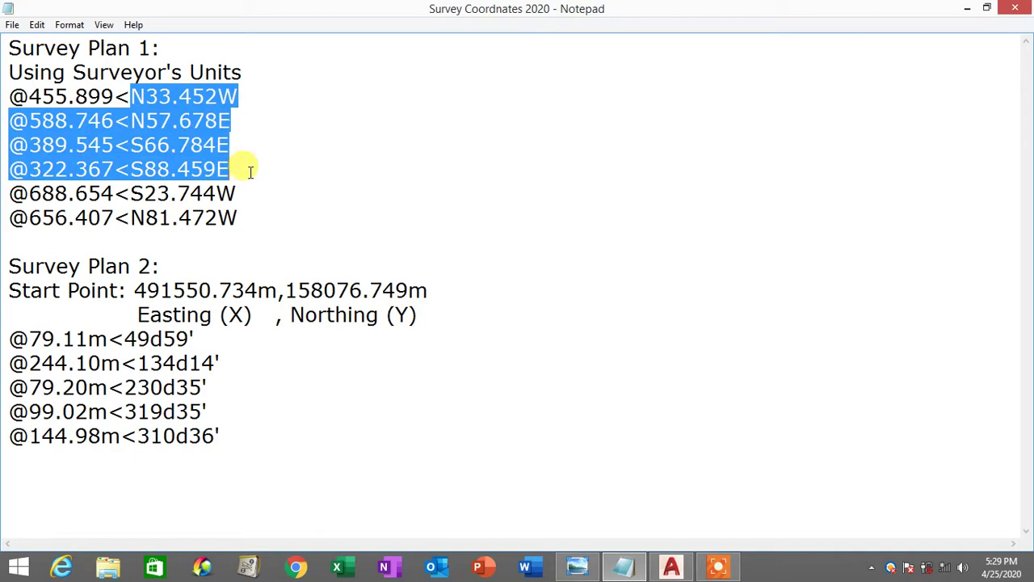
left_click(130, 96)
left_click_drag(130, 95, 238, 95)
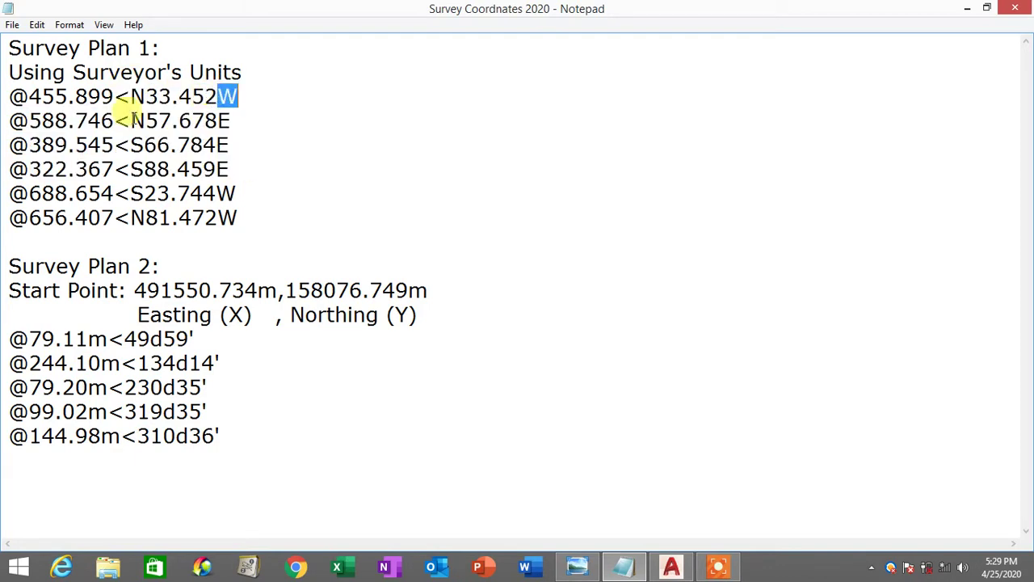
left_click(137, 121)
left_click_drag(138, 124, 146, 123)
left_click_drag(217, 117, 229, 114)
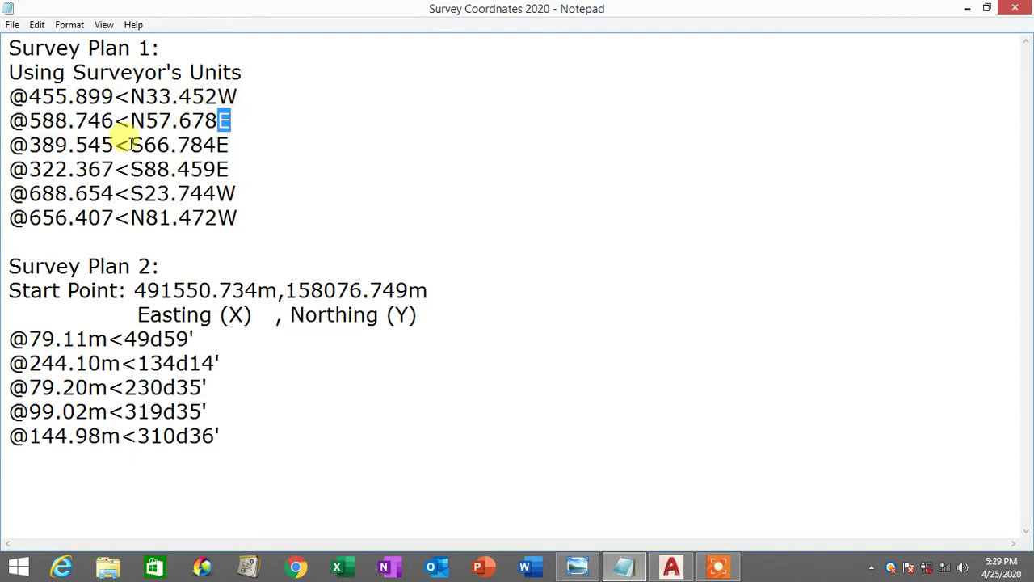
left_click_drag(131, 145, 141, 147)
left_click_drag(8, 331, 224, 436)
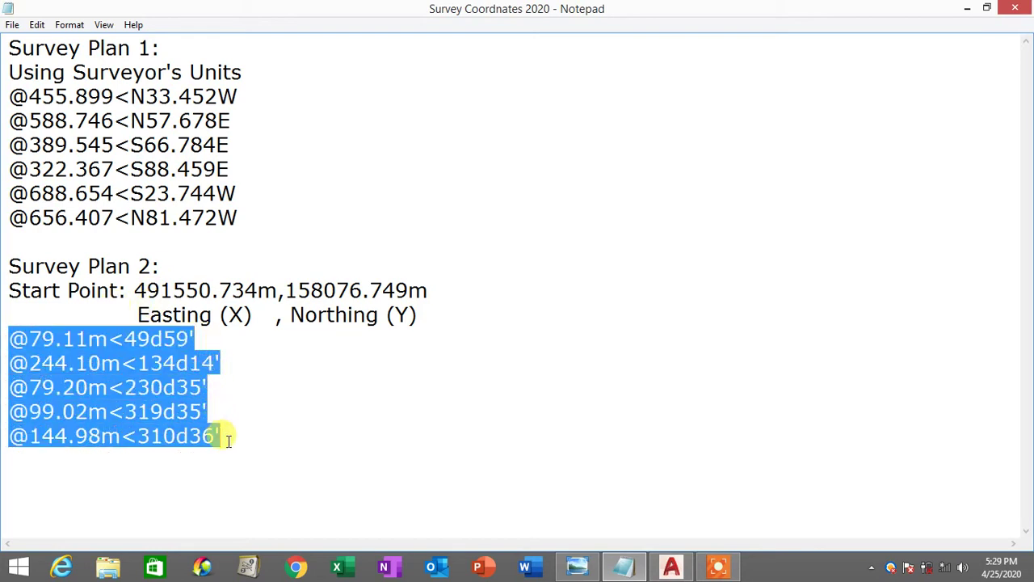
left_click(230, 379)
left_click_drag(152, 337, 163, 337)
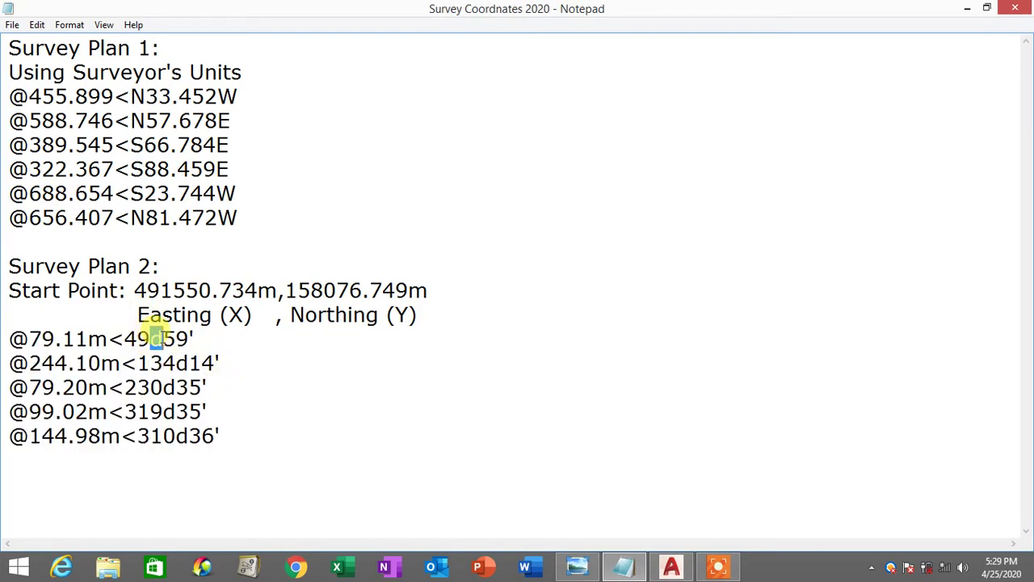
left_click(188, 336)
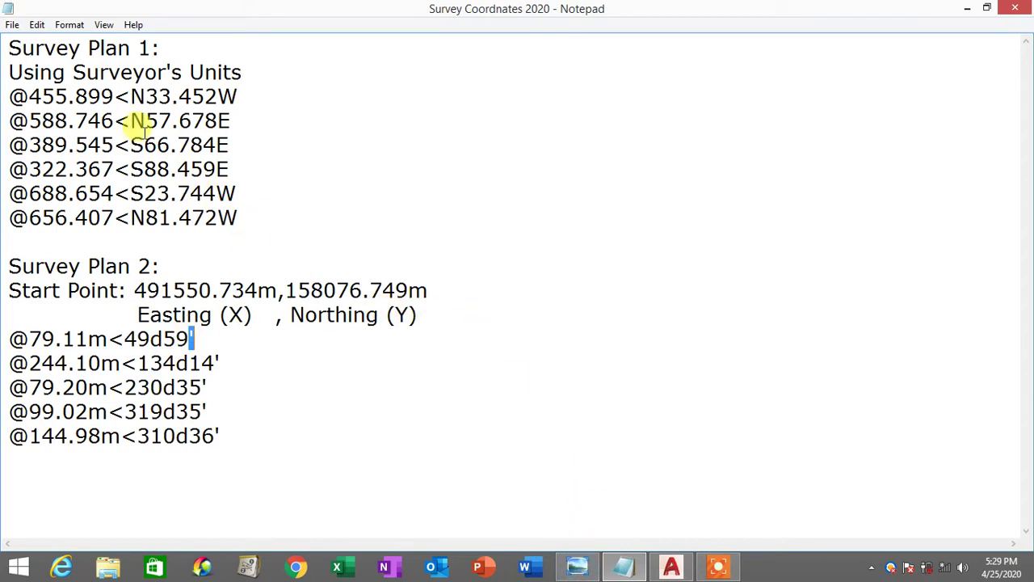
left_click_drag(9, 49, 243, 214)
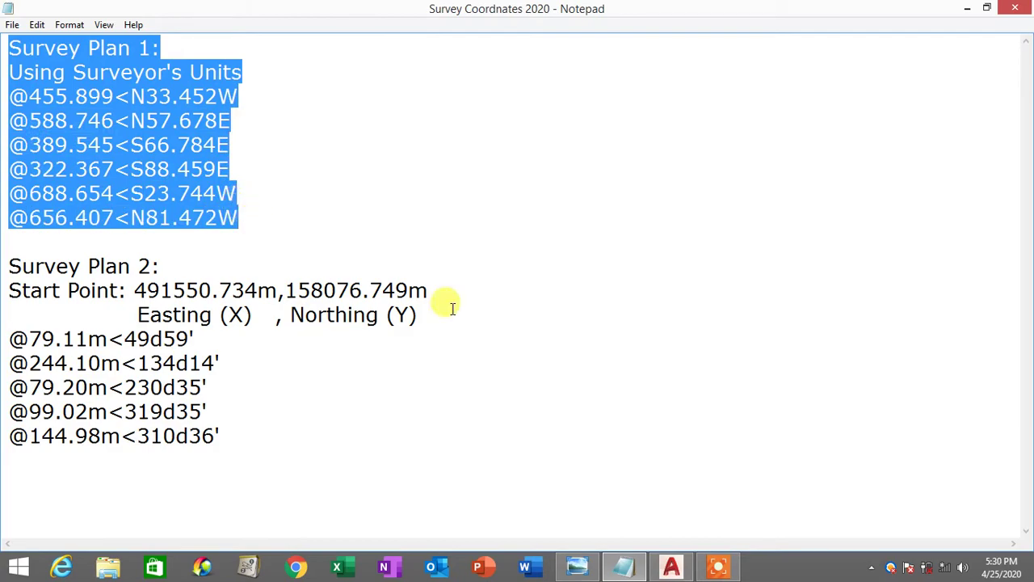
Switch to AutoCAD and set the drawing units' insertion scale to Meters.
left_click(671, 565)
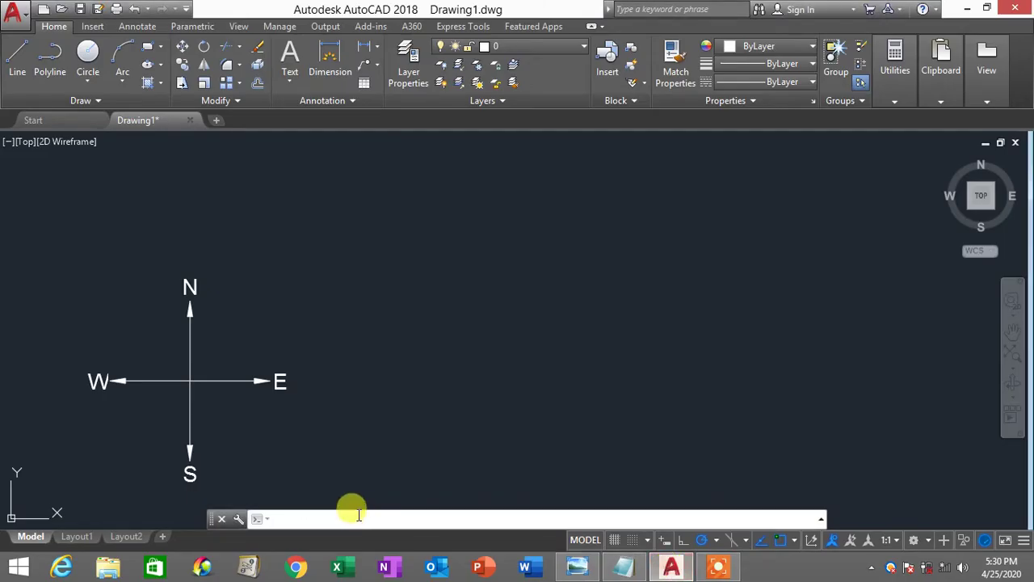
type("units")
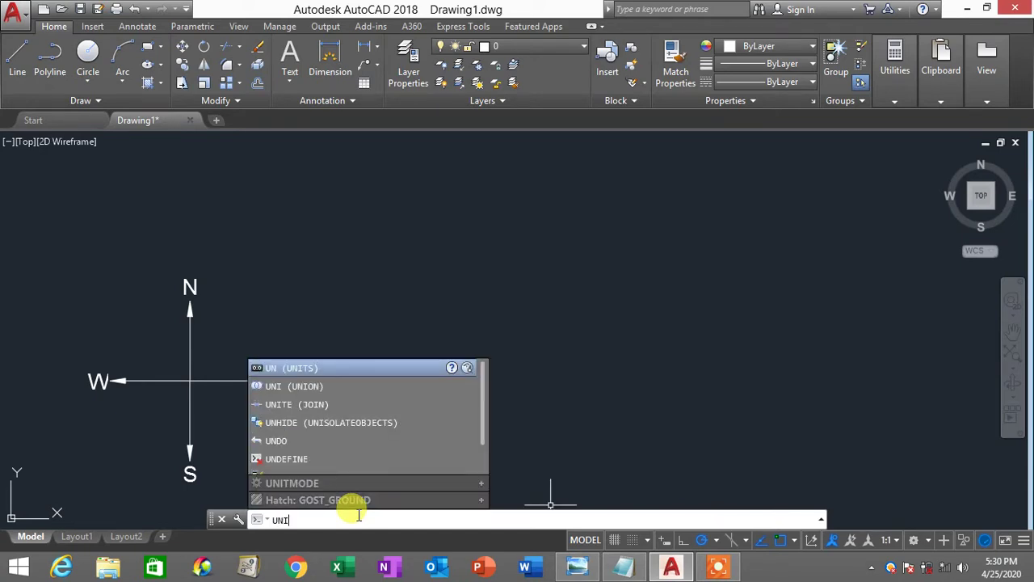
key("Return")
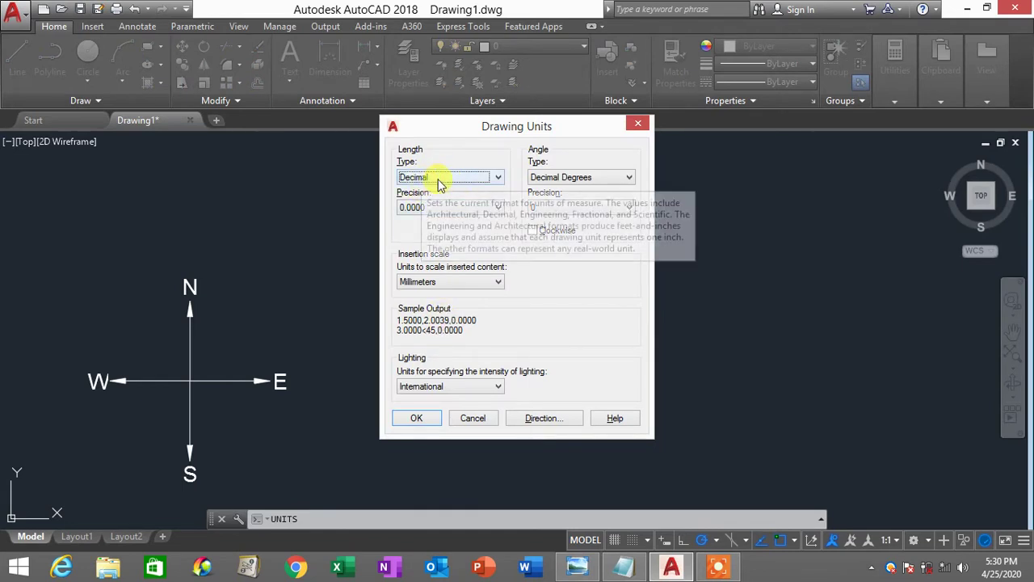
left_click(447, 284)
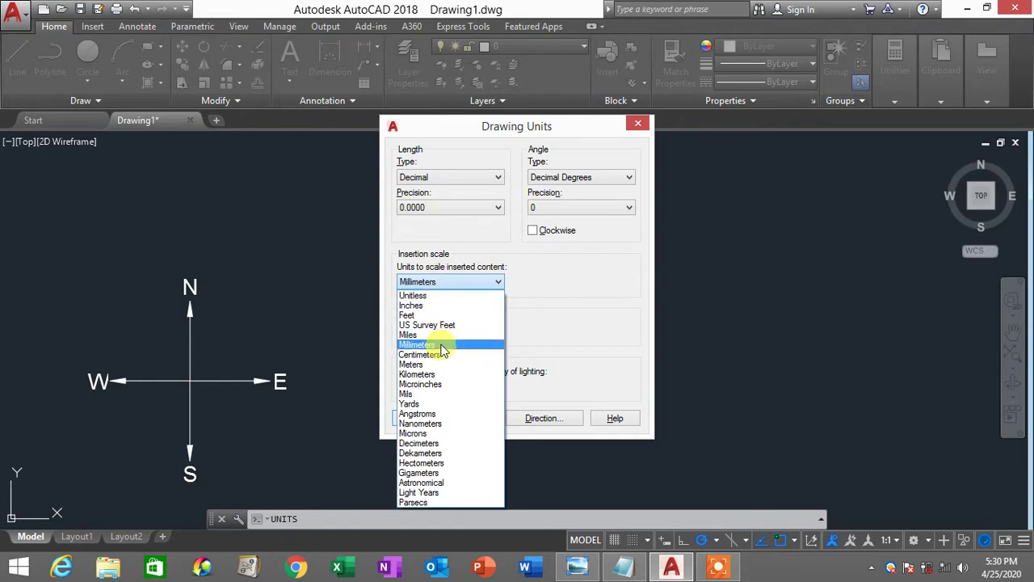
left_click(441, 283)
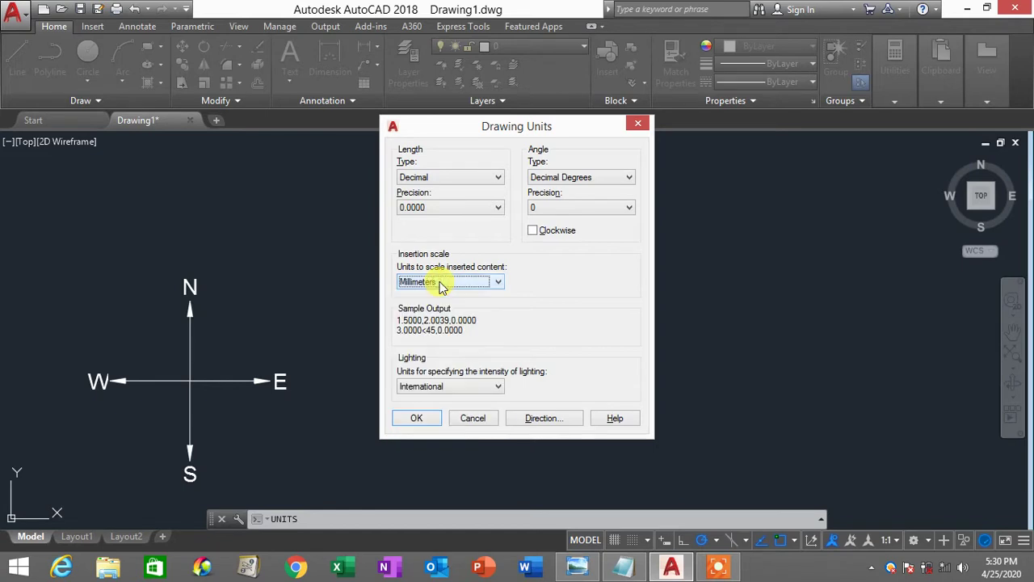
left_click(441, 285)
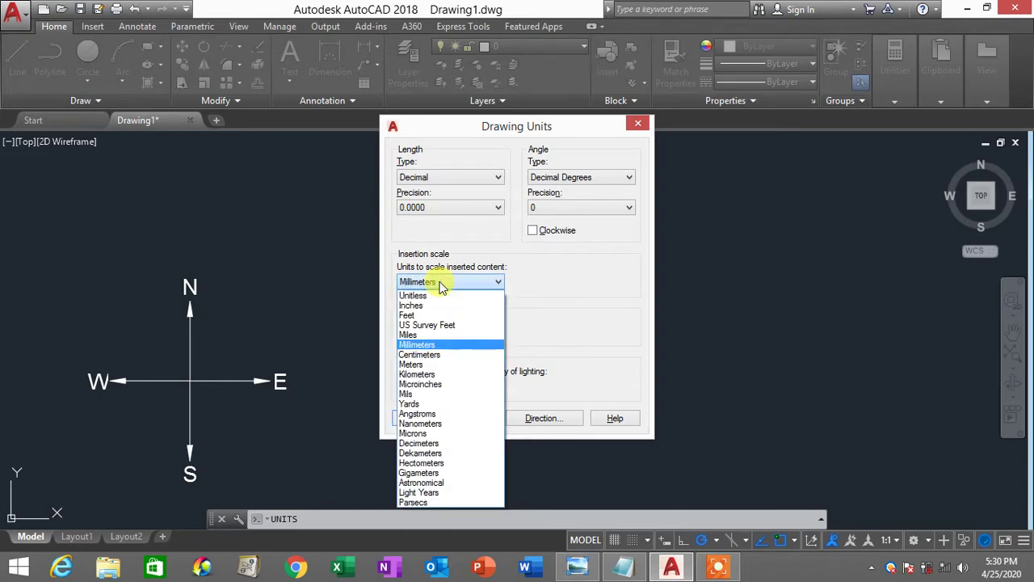
left_click(434, 365)
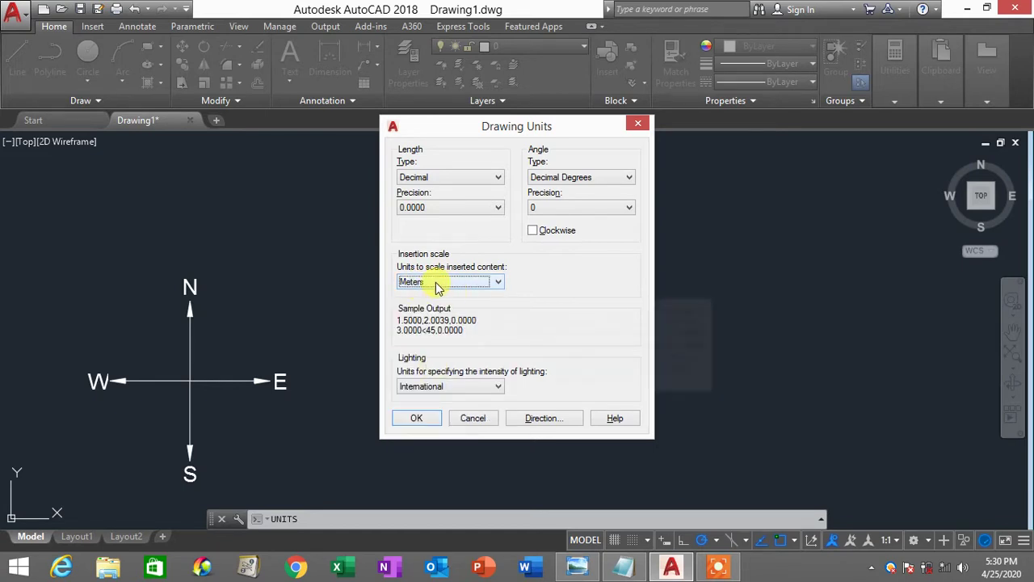
left_click(436, 281)
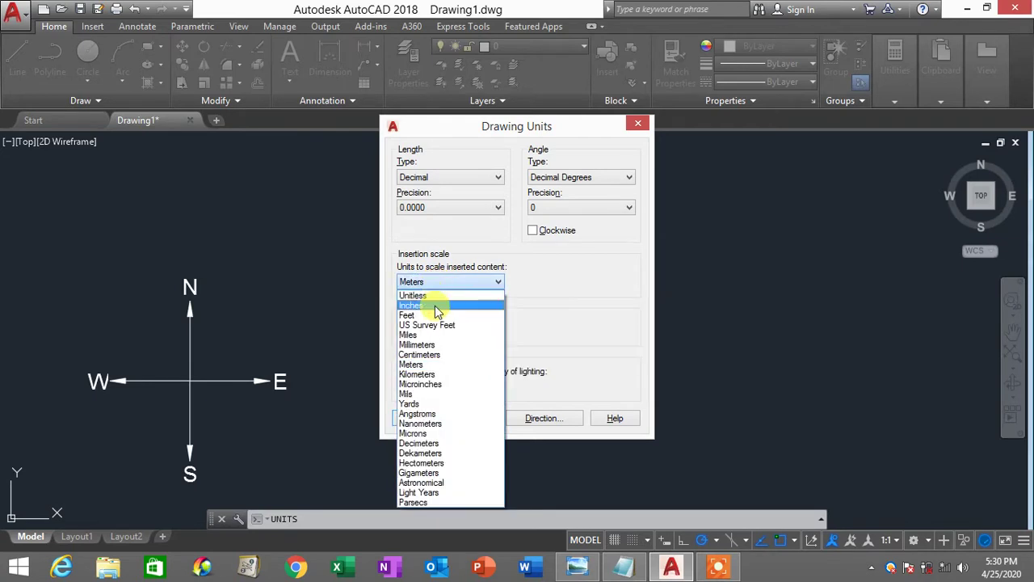
left_click(438, 366)
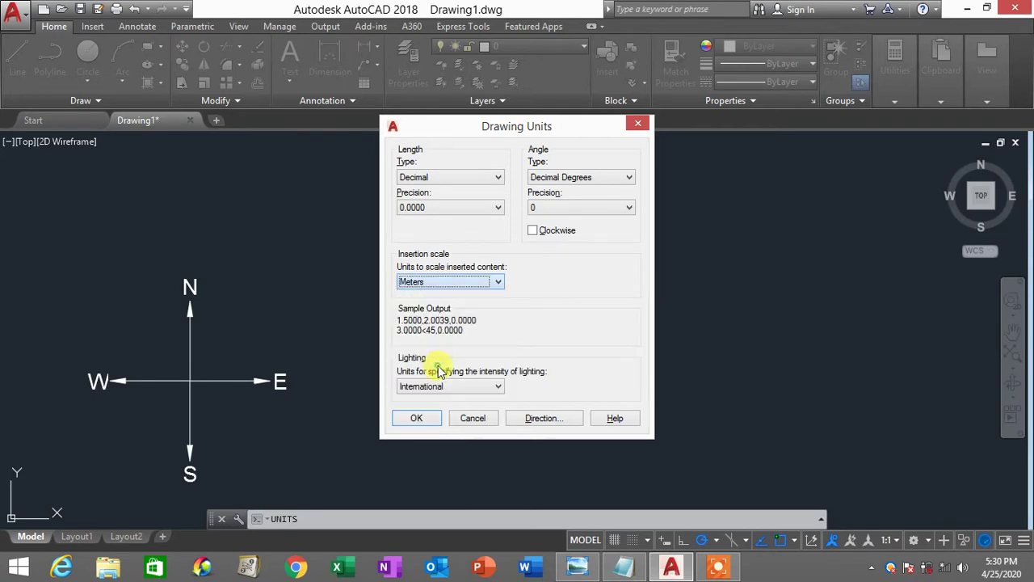
Set the angle type to Surveyor's Units with East as the base angle.
left_click(573, 178)
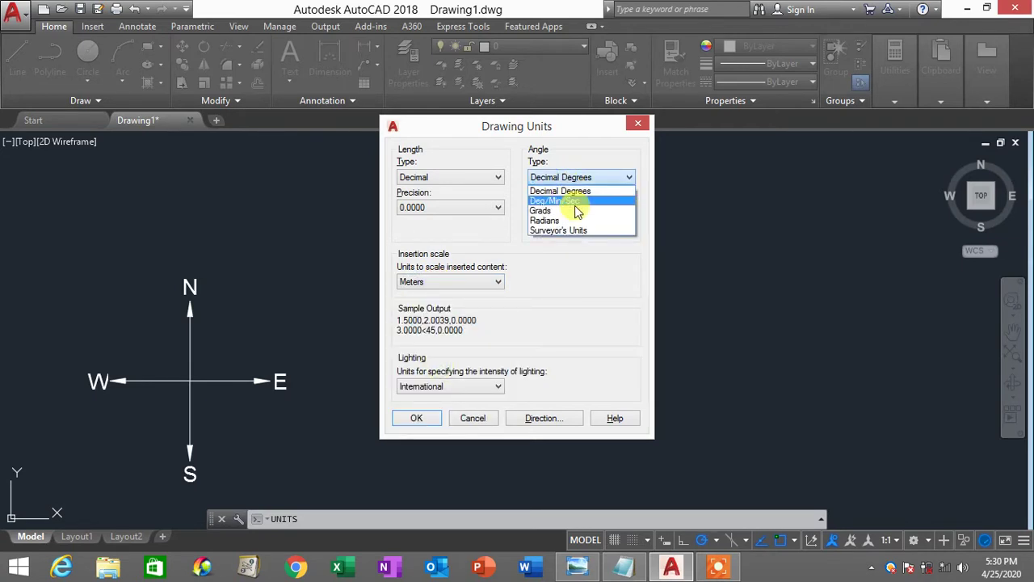
left_click(578, 231)
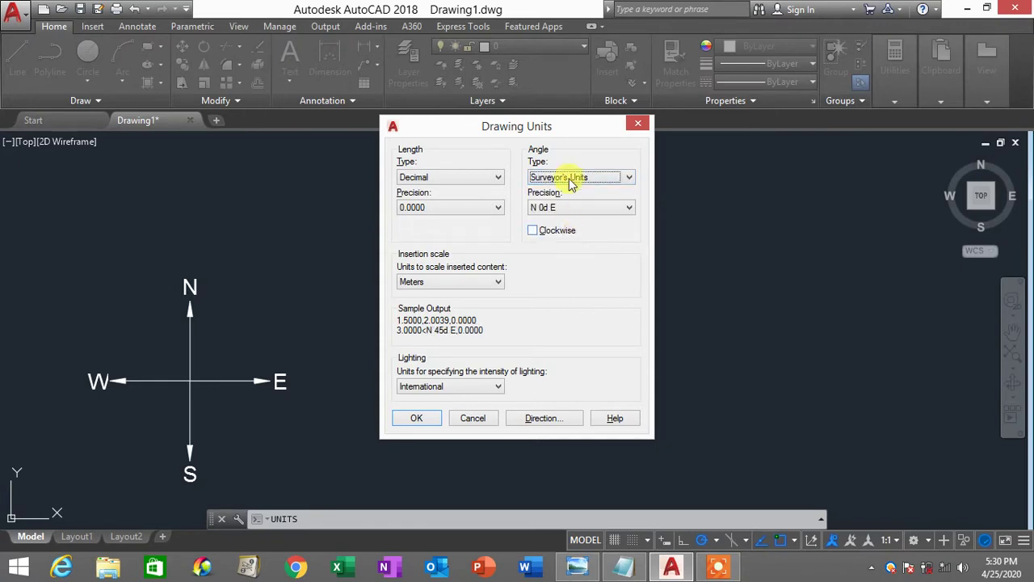
left_click(550, 419)
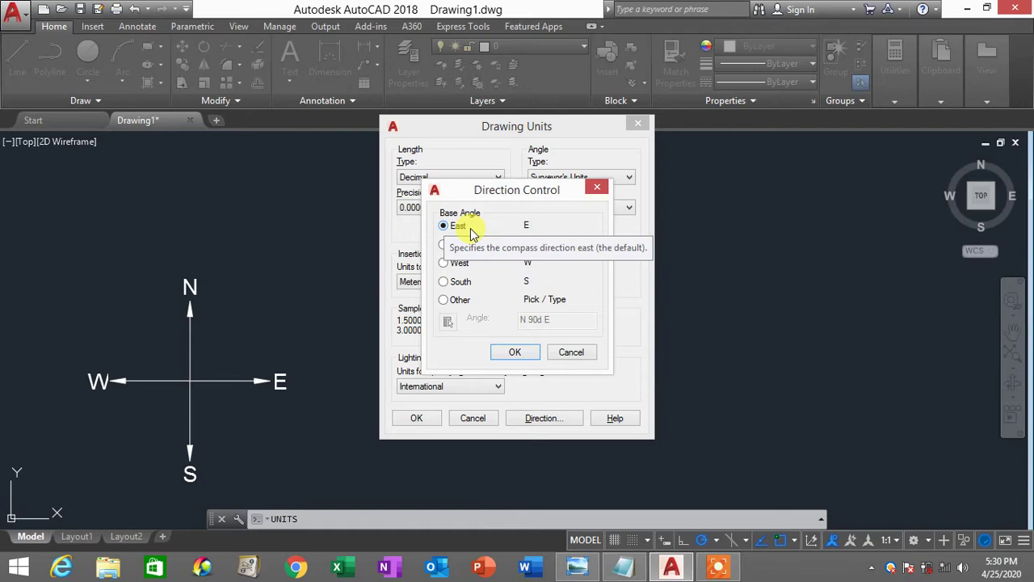
left_click(528, 356)
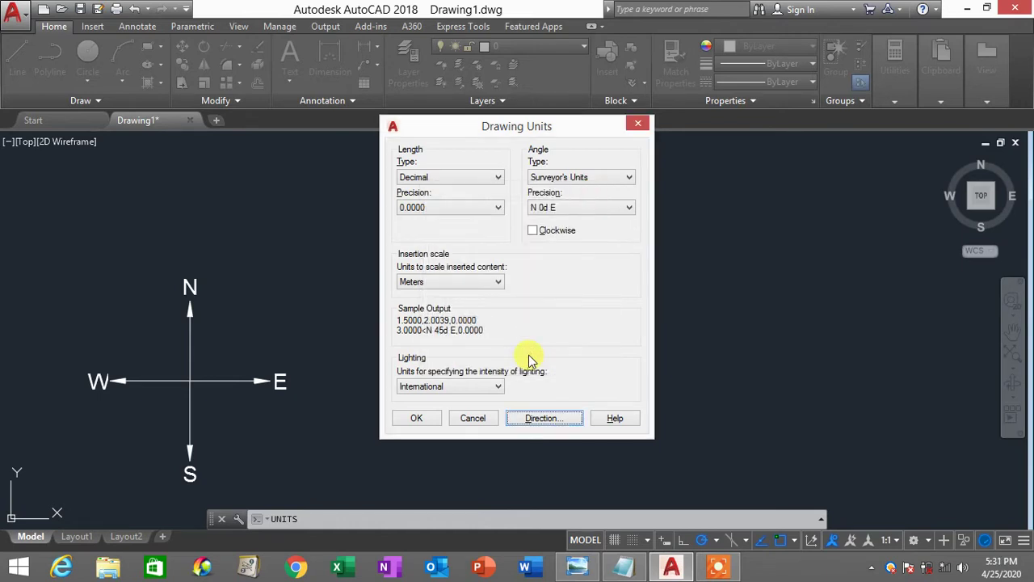
Set the angle precision to N 0d E and apply the drawing units.
left_click(450, 284)
left_click(452, 279)
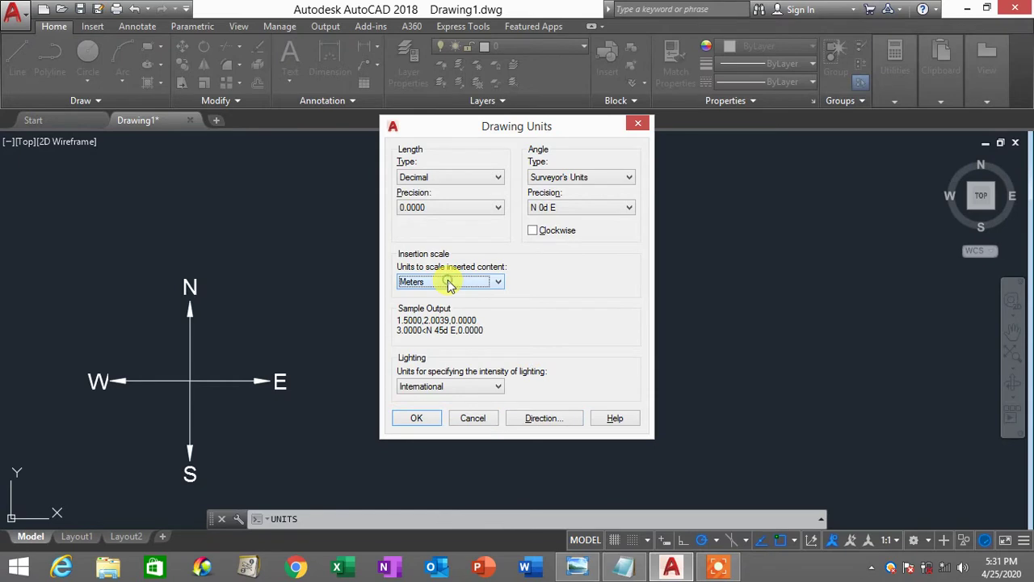
left_click(577, 177)
left_click(576, 176)
left_click(574, 209)
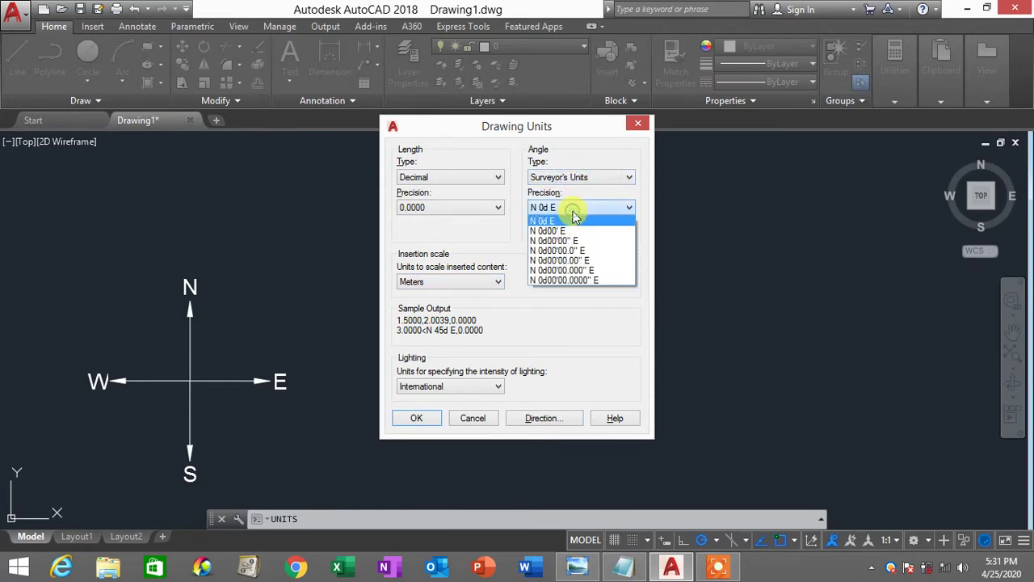
left_click(573, 219)
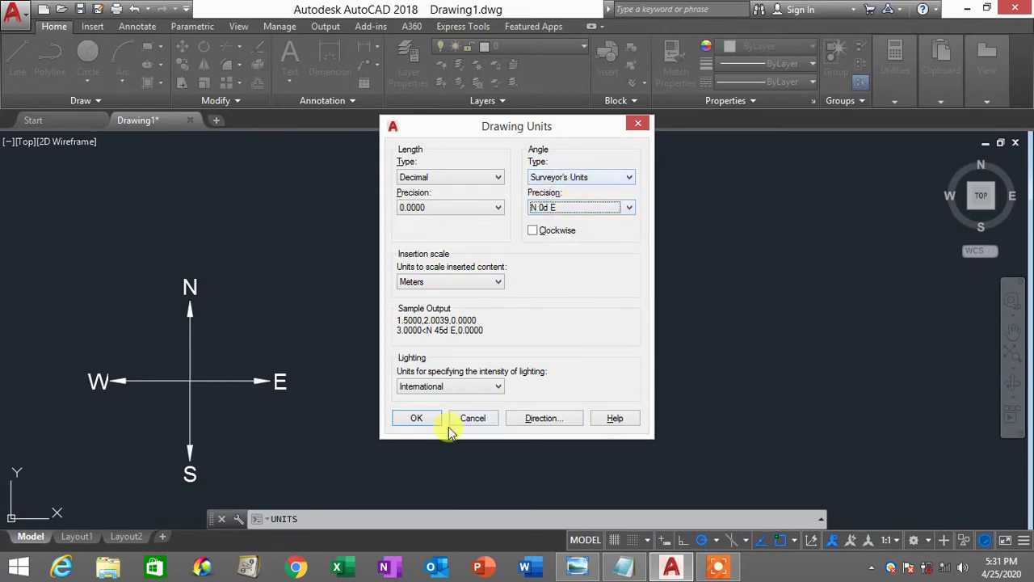
left_click(417, 419)
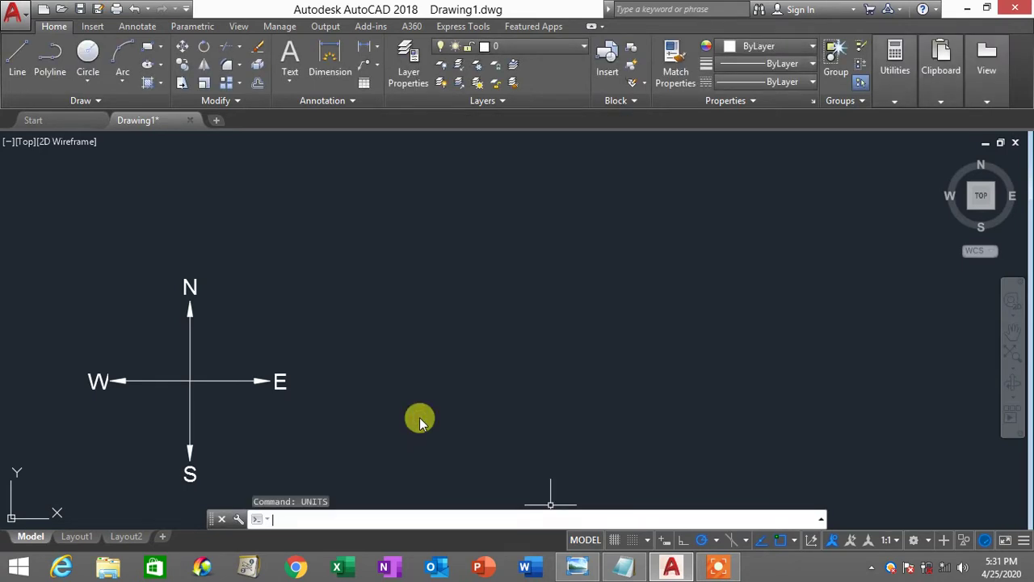
Switch to Notepad and review the six distance and bearing lines under Survey Plan 1.
left_click(622, 567)
left_click(39, 97)
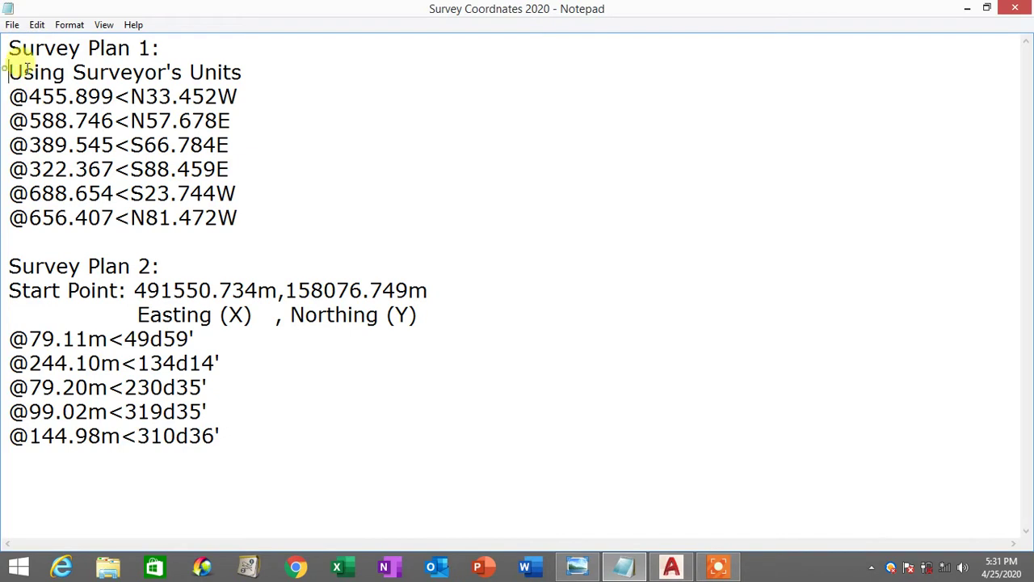
left_click_drag(9, 71, 277, 215)
left_click(280, 217)
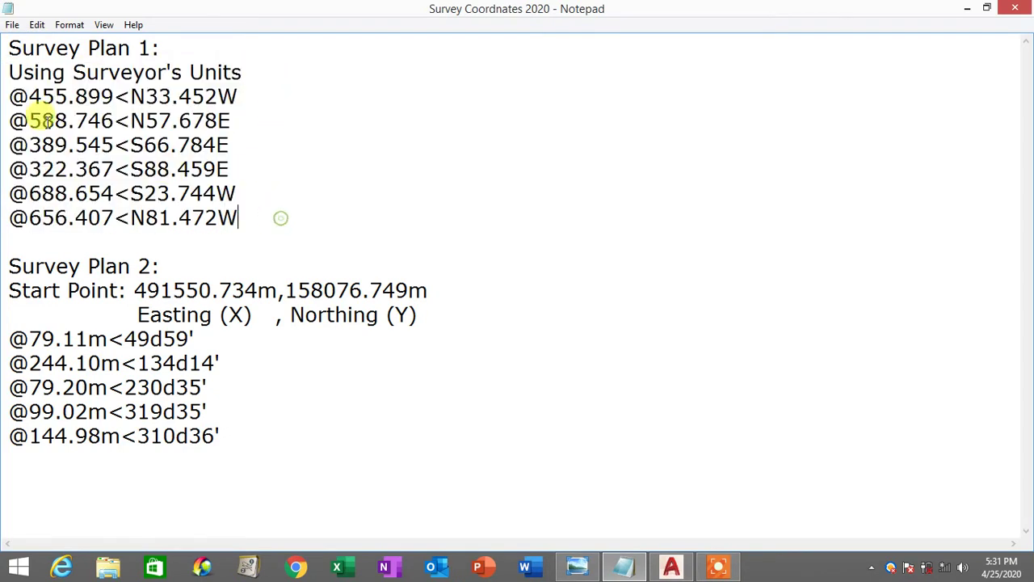
left_click_drag(10, 97, 245, 217)
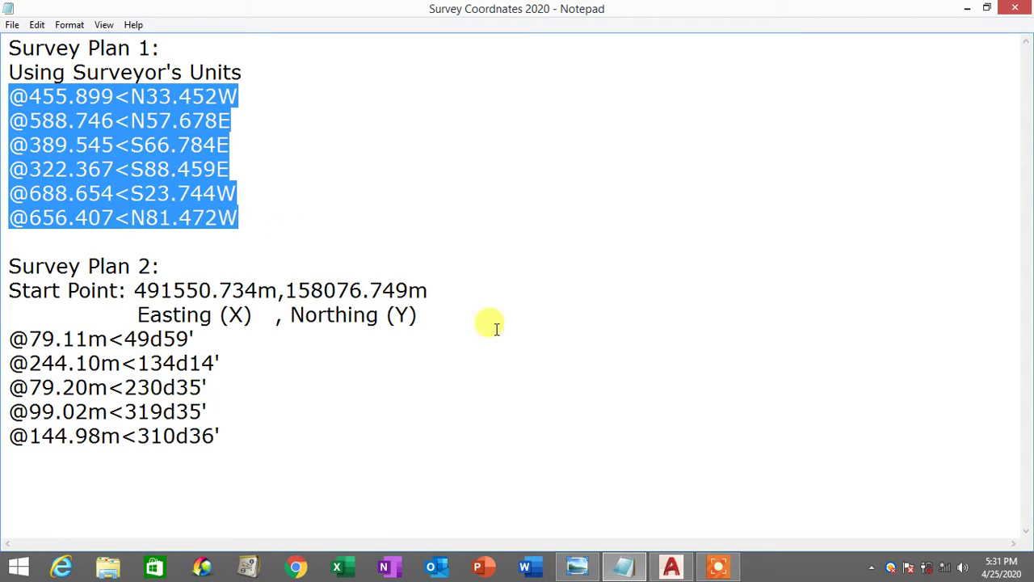
left_click_drag(6, 96, 273, 212)
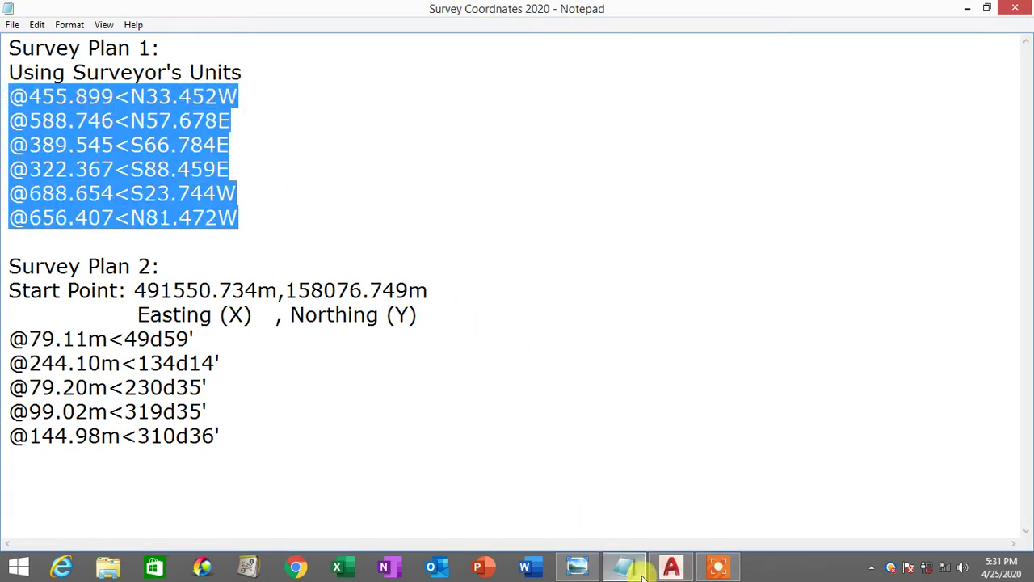
Switch to AutoCAD and start a line at a free point east of the compass symbol.
left_click(671, 566)
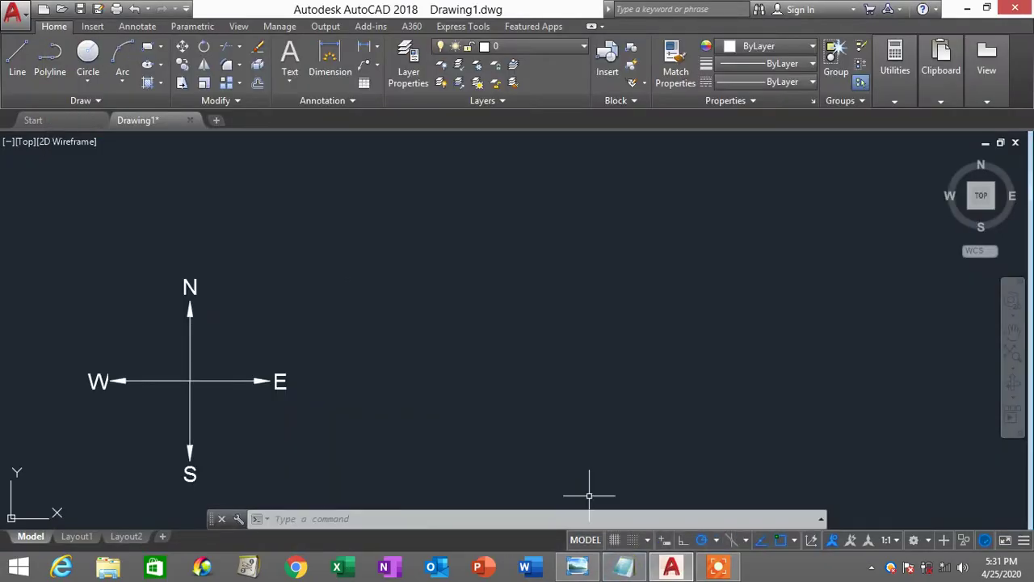
type("l")
key("Return")
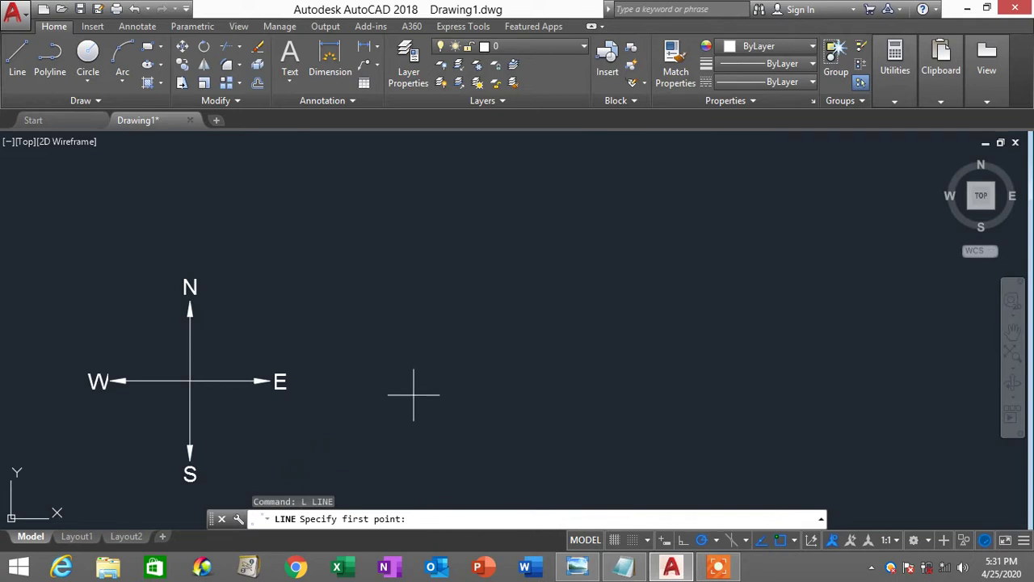
left_click(414, 394)
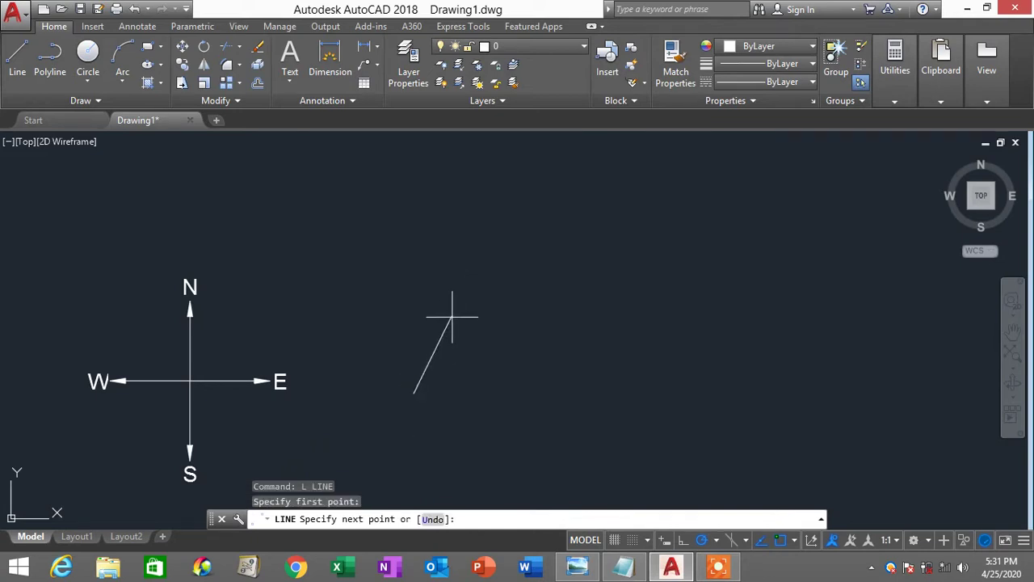
Switch to Notepad and examine the first Survey Plan 1 entry, including its @ prefix, distance and bearing.
left_click(628, 564)
left_click(31, 102)
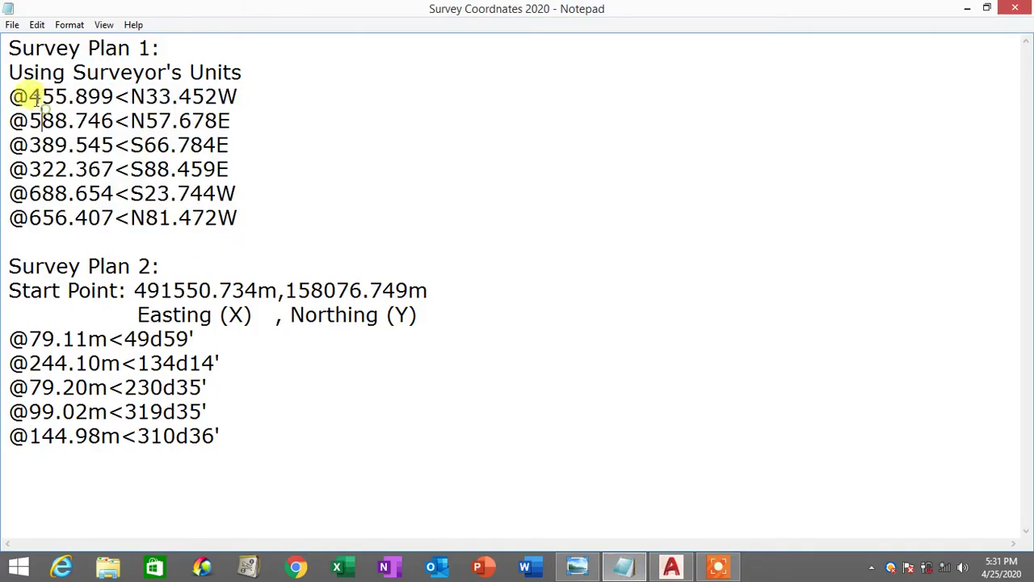
left_click_drag(10, 96, 234, 90)
key("ctrl+c")
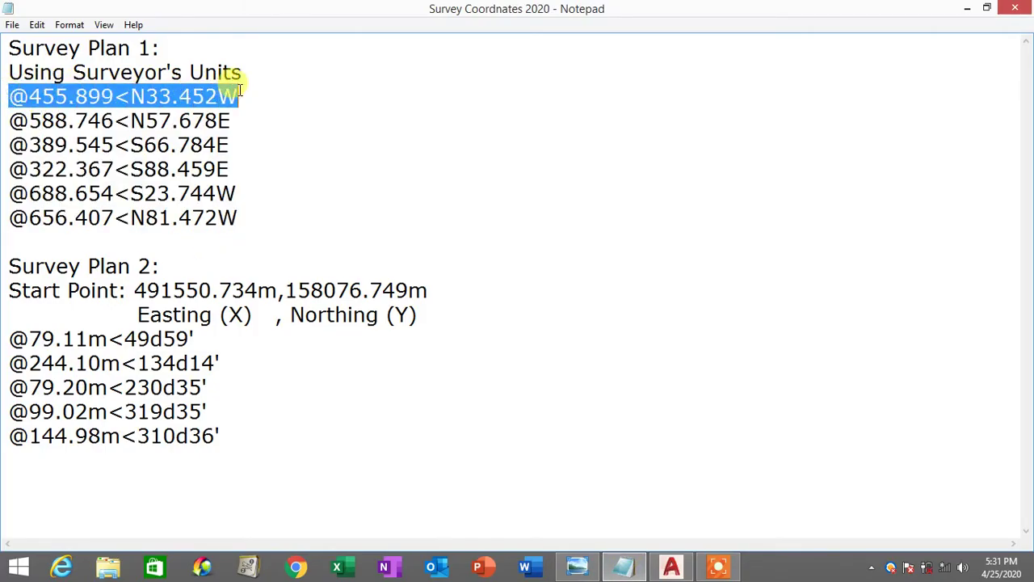
left_click(29, 95)
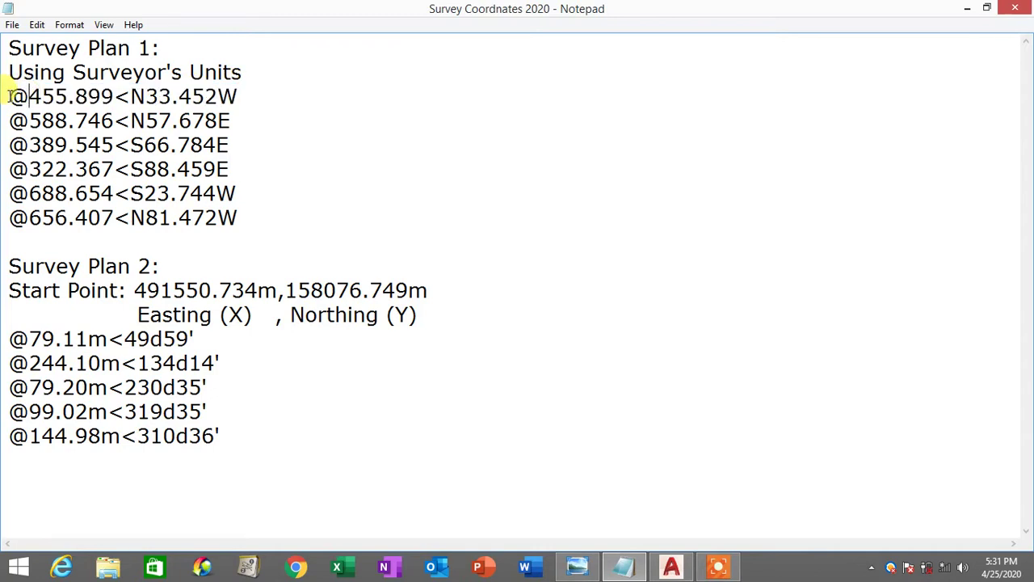
left_click_drag(10, 96, 24, 96)
left_click(26, 97)
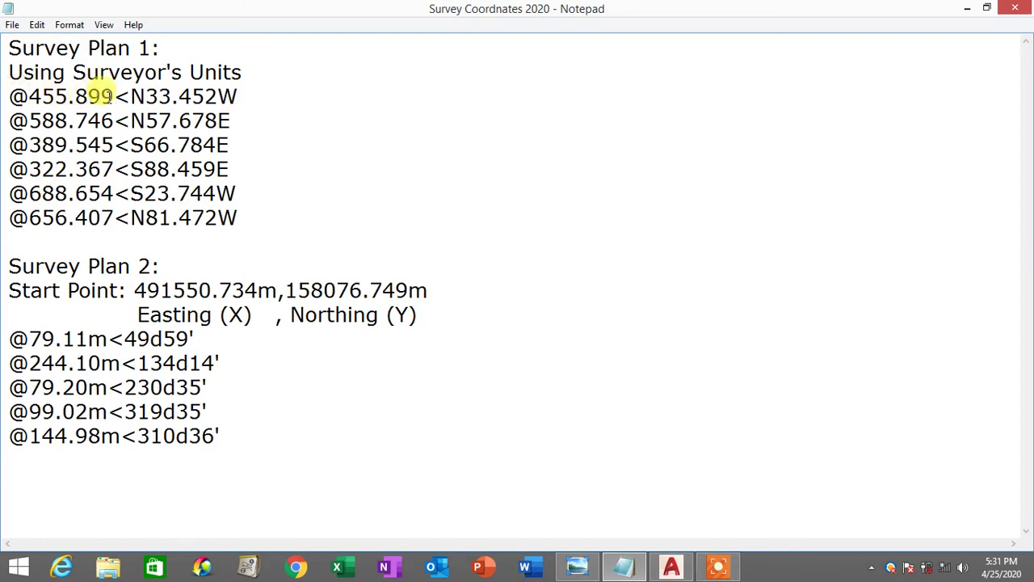
left_click(669, 570)
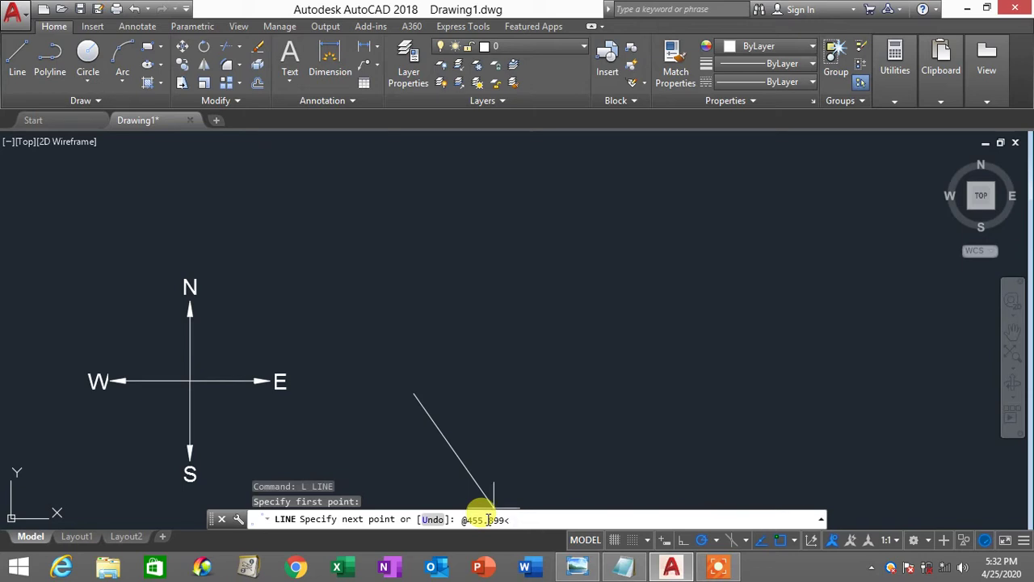
left_click(625, 568)
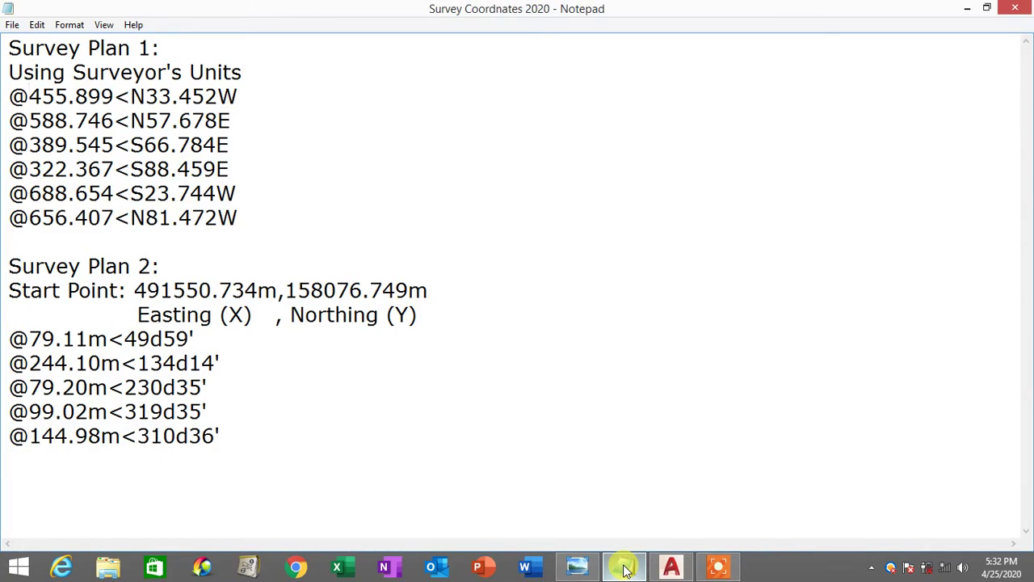
left_click(625, 568)
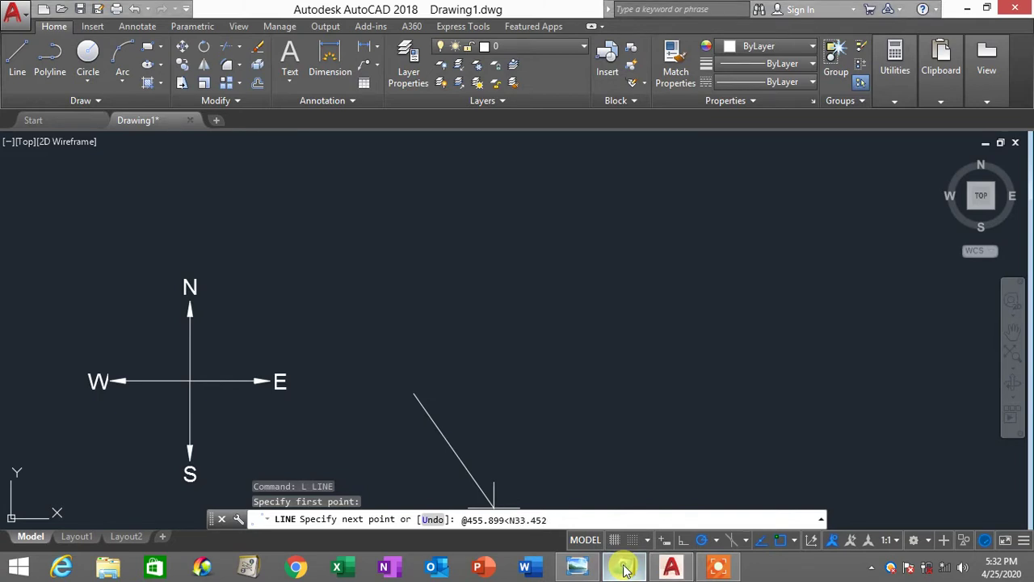
left_click(624, 568)
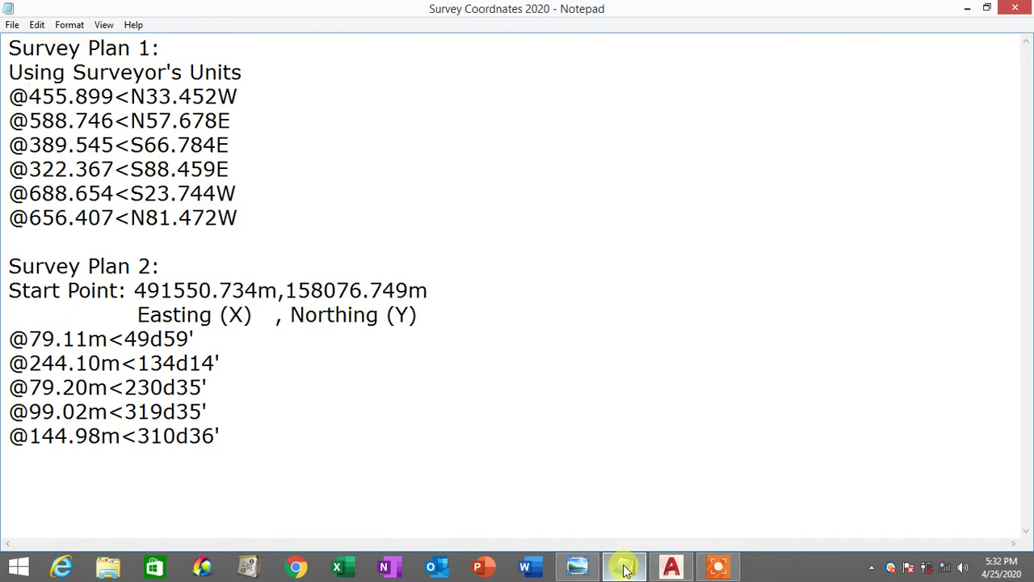
type("W")
key("BackSpace")
left_click(624, 565)
right_click(623, 565)
left_click(624, 565)
left_click(625, 568)
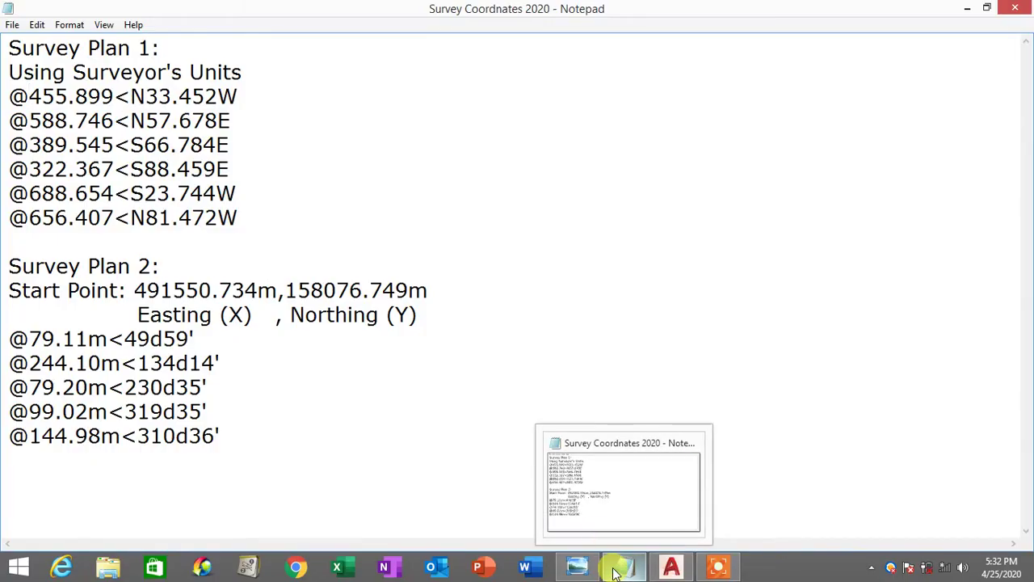
left_click(624, 567)
key("ctrl+v")
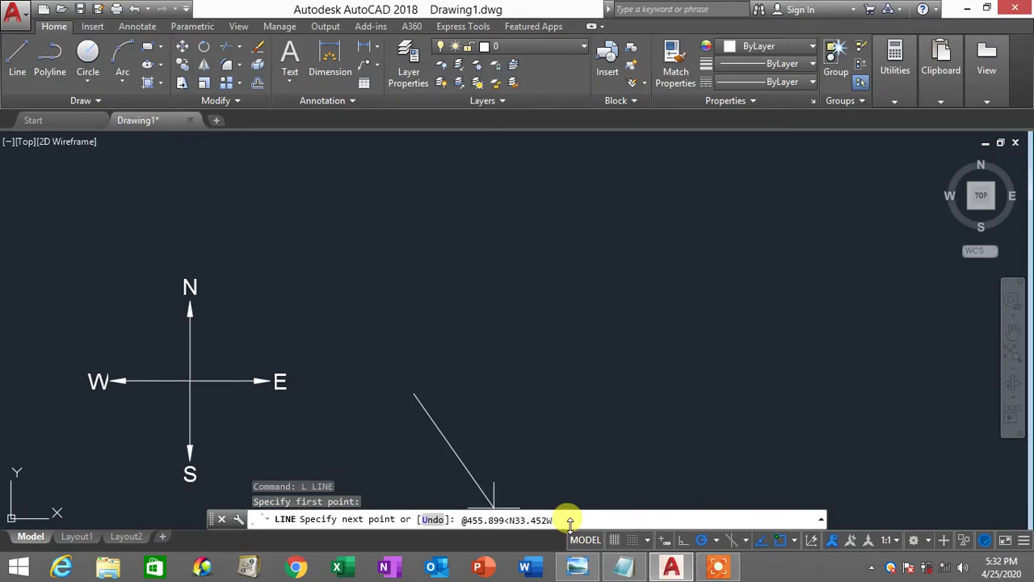
left_click(624, 565)
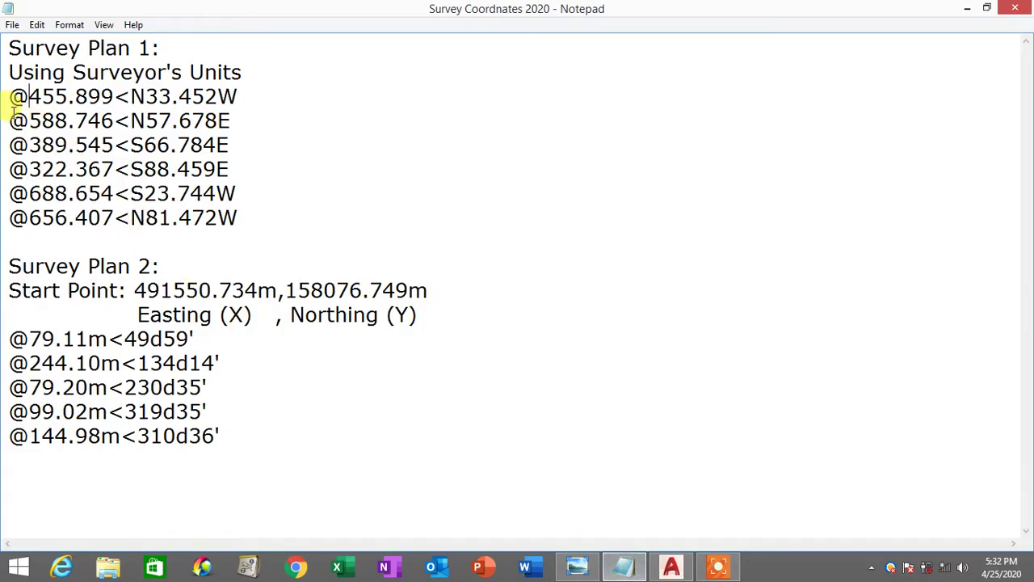
left_click_drag(9, 96, 238, 95)
key("ctrl+c")
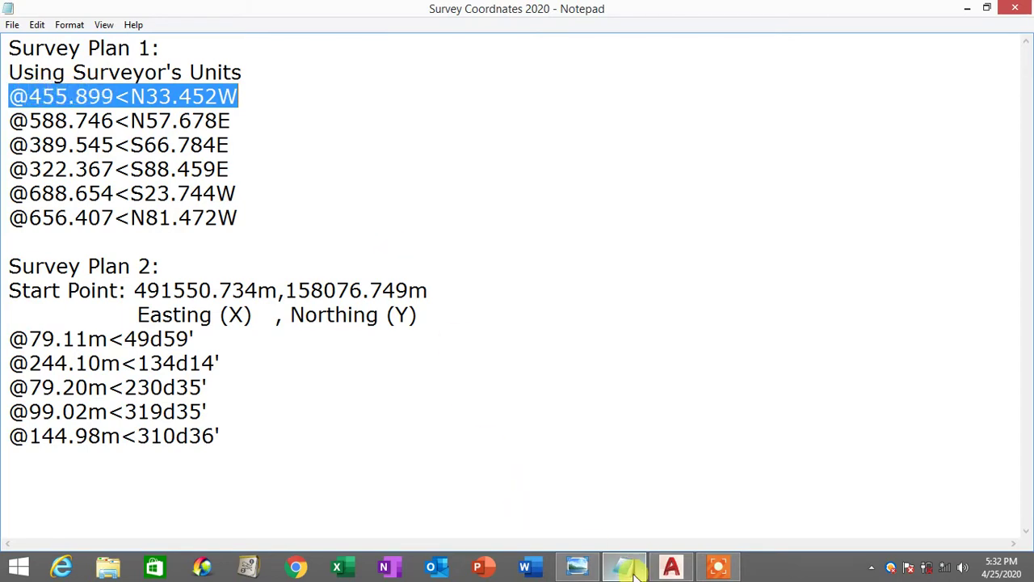
left_click(671, 566)
key("ctrl+v")
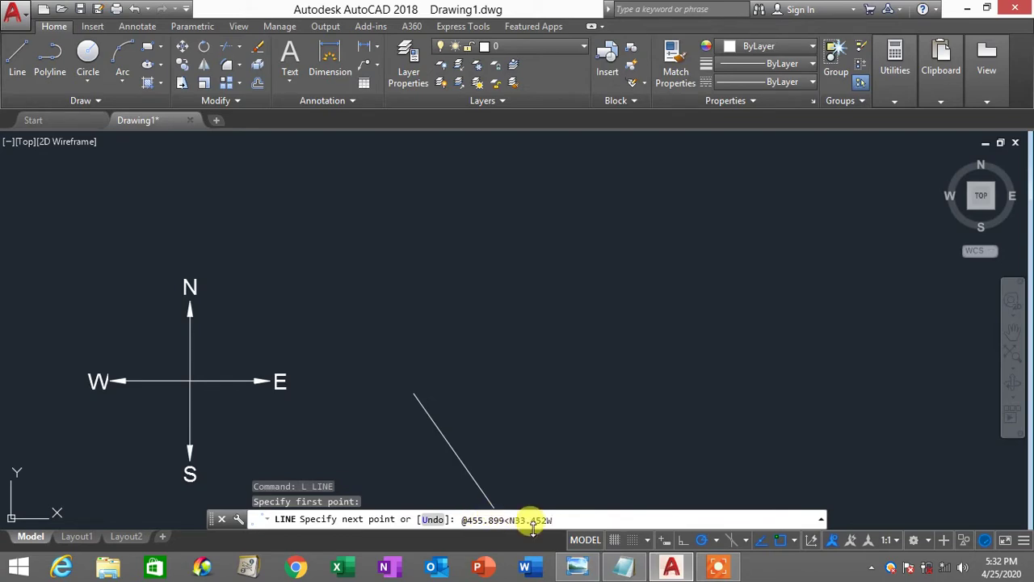
left_click(630, 569)
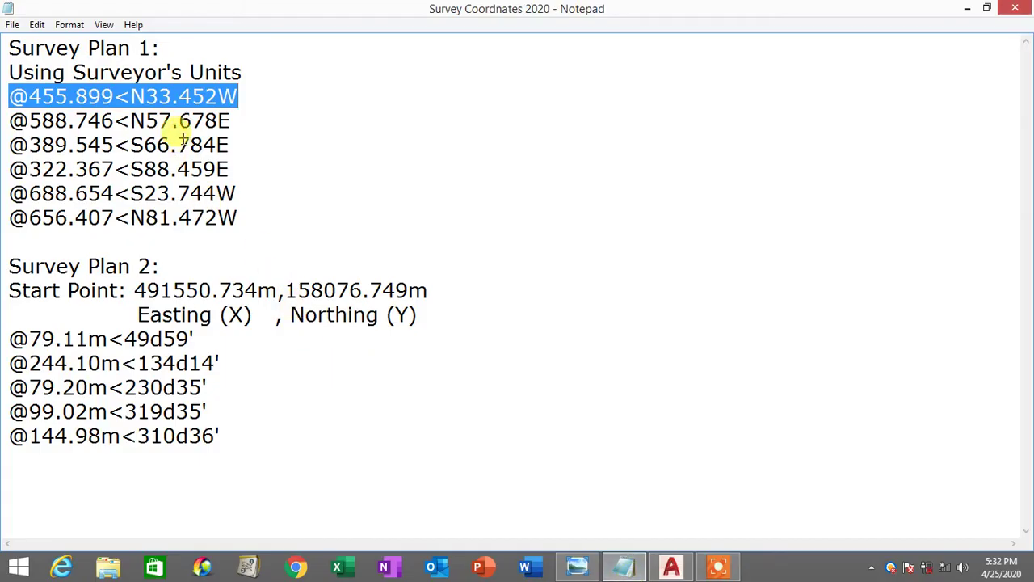
left_click(622, 567)
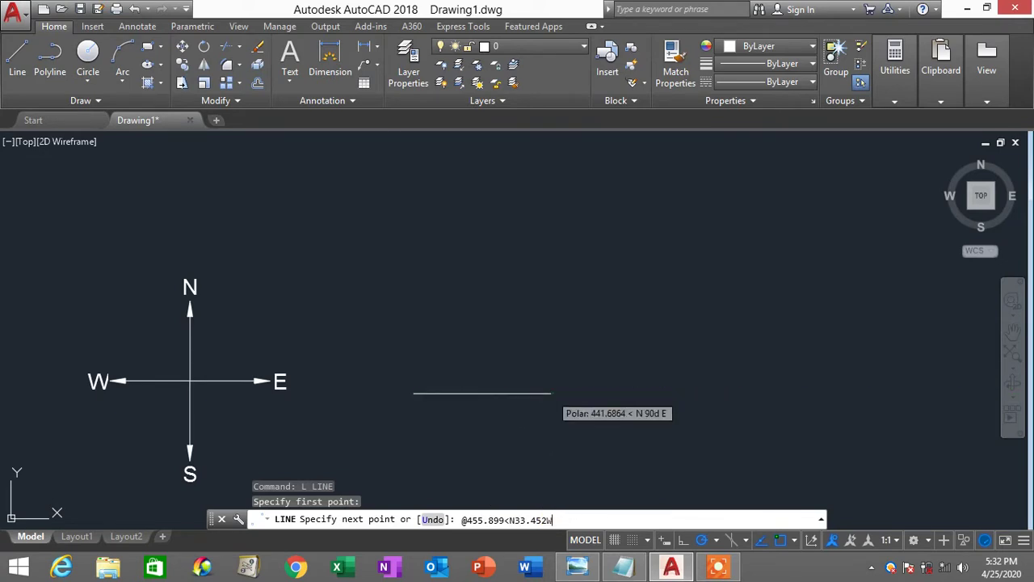
key("Return")
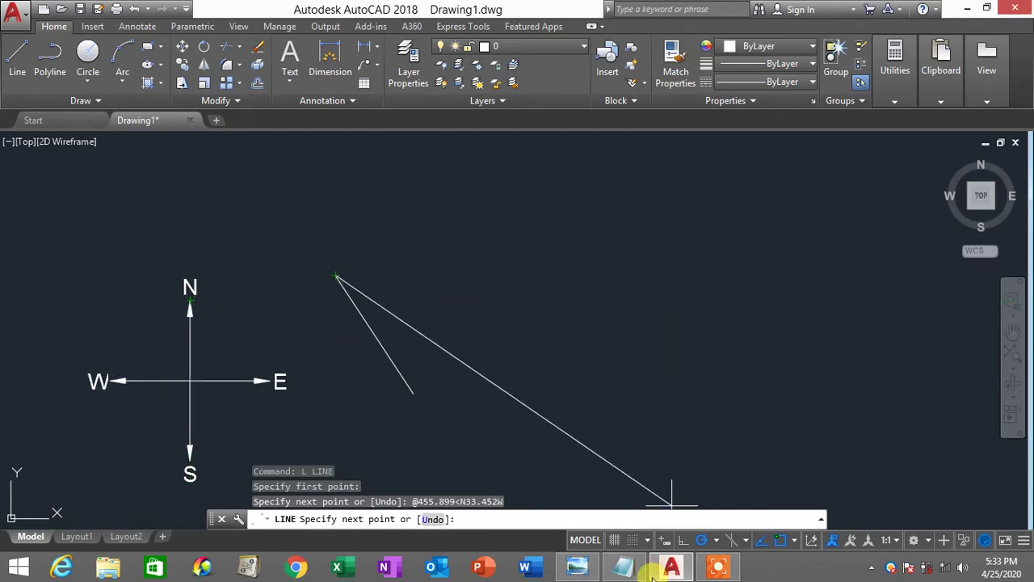
left_click(626, 568)
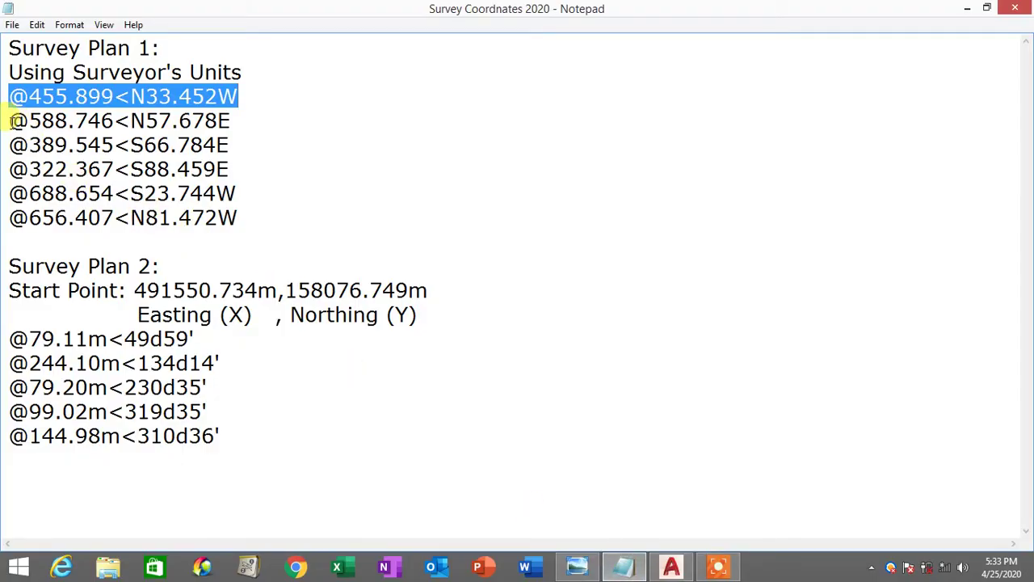
left_click_drag(12, 120, 27, 120)
key("ctrl+c")
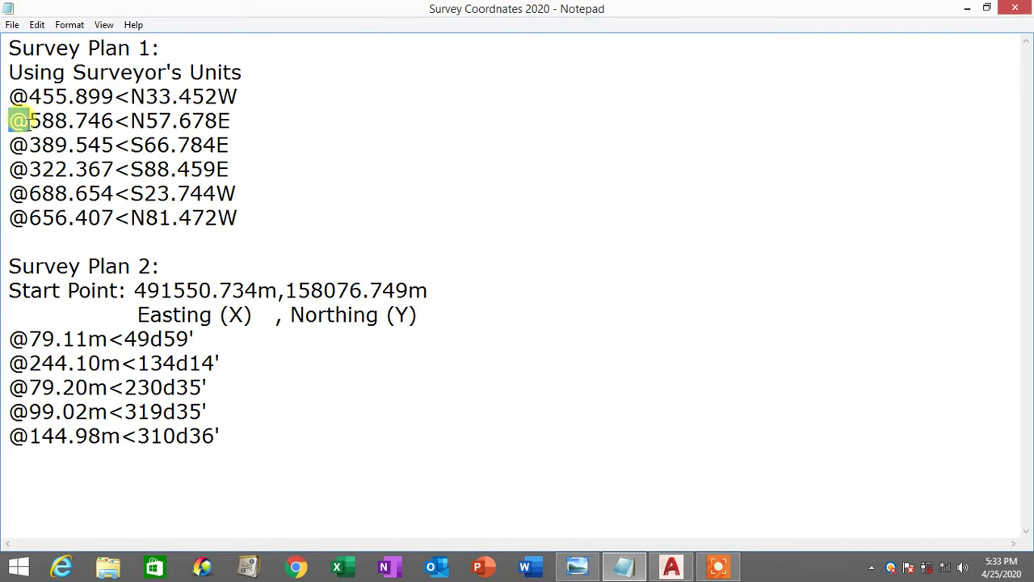
left_click(624, 567)
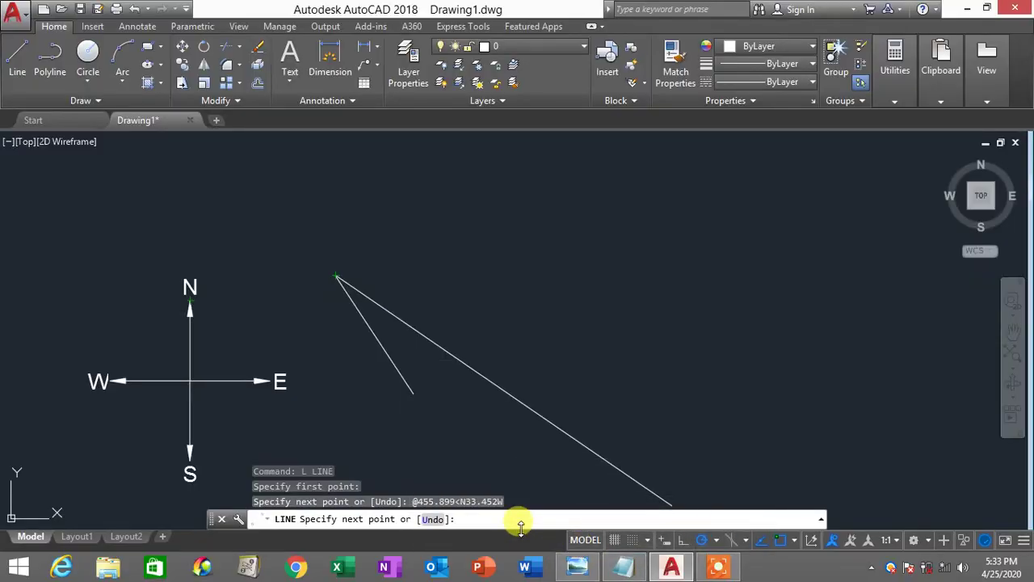
key("ctrl+v")
type("588")
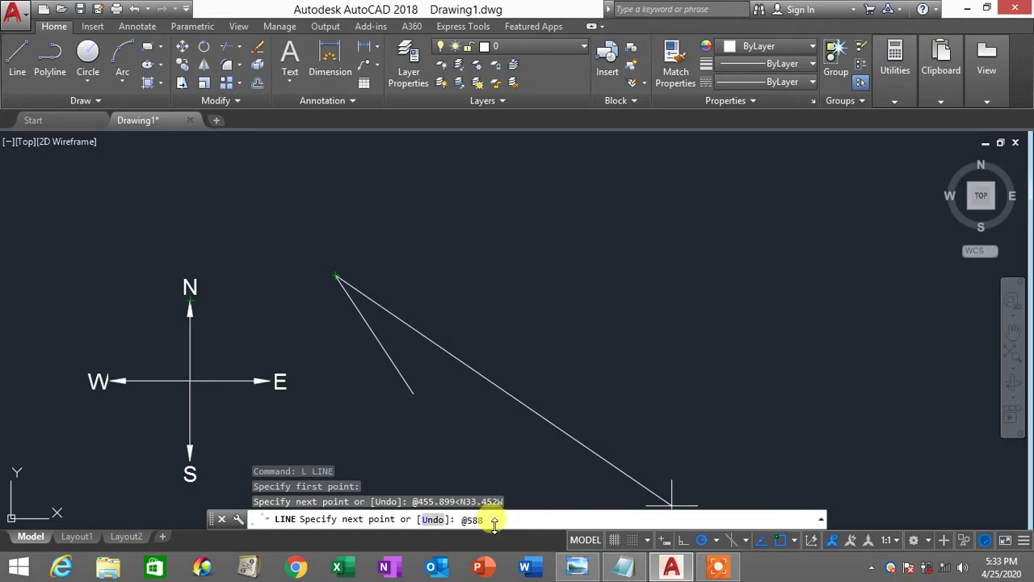
left_click(623, 566)
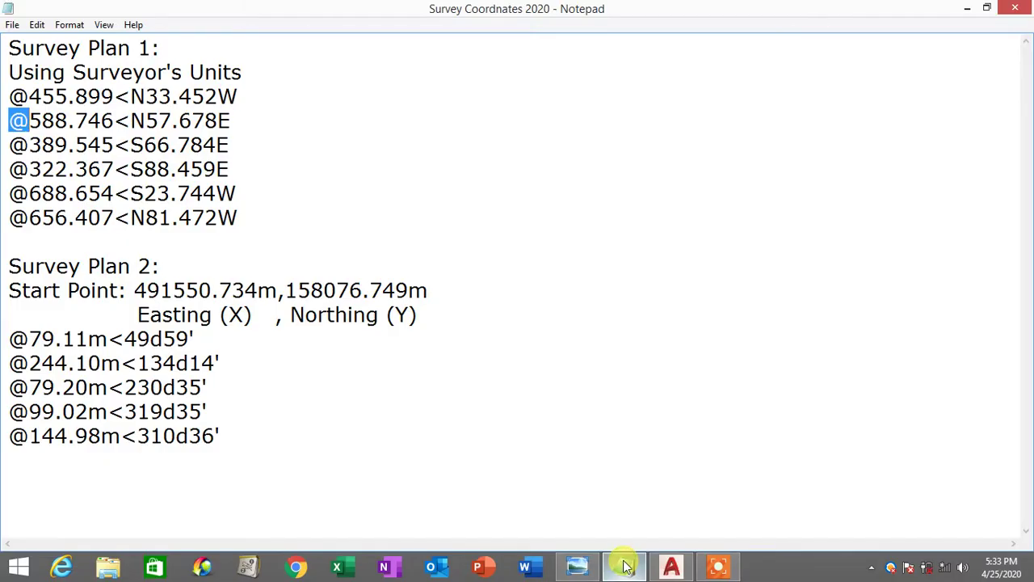
left_click(624, 565)
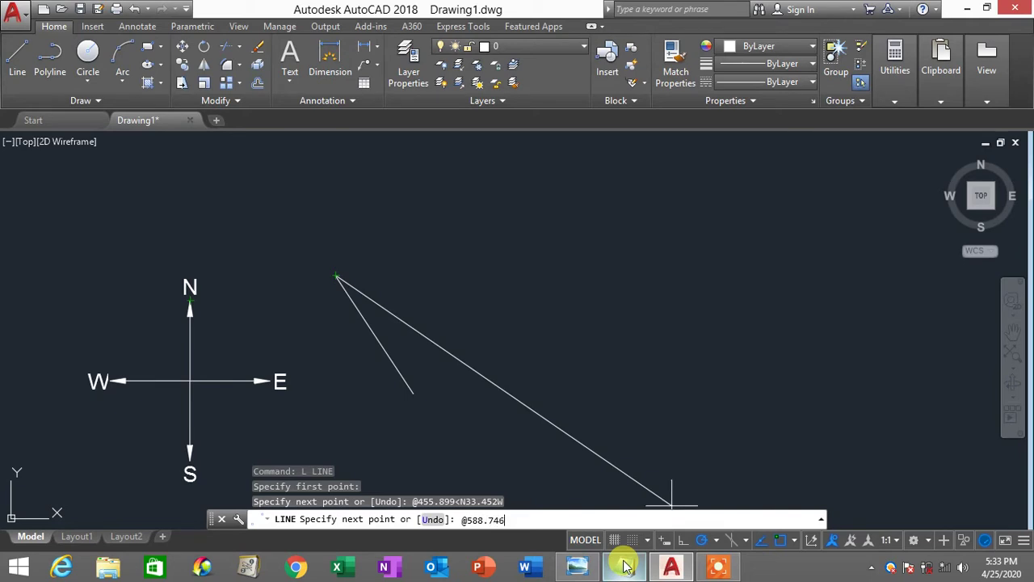
Check the second entry's bearing in Notepad, complete the next point in AutoCAD with <N57.678E and draw the segment.
left_click(623, 565)
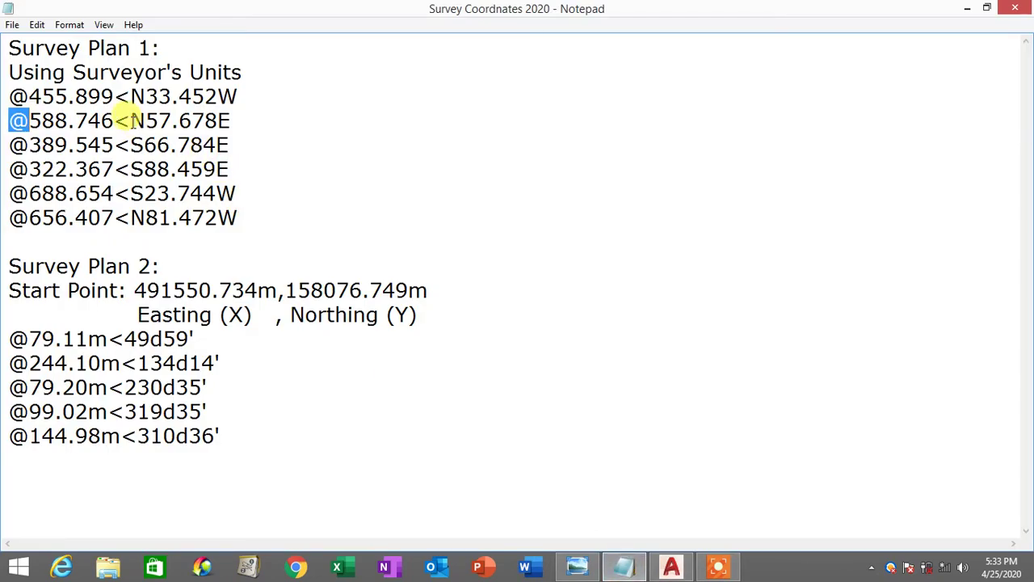
left_click_drag(130, 120, 237, 121)
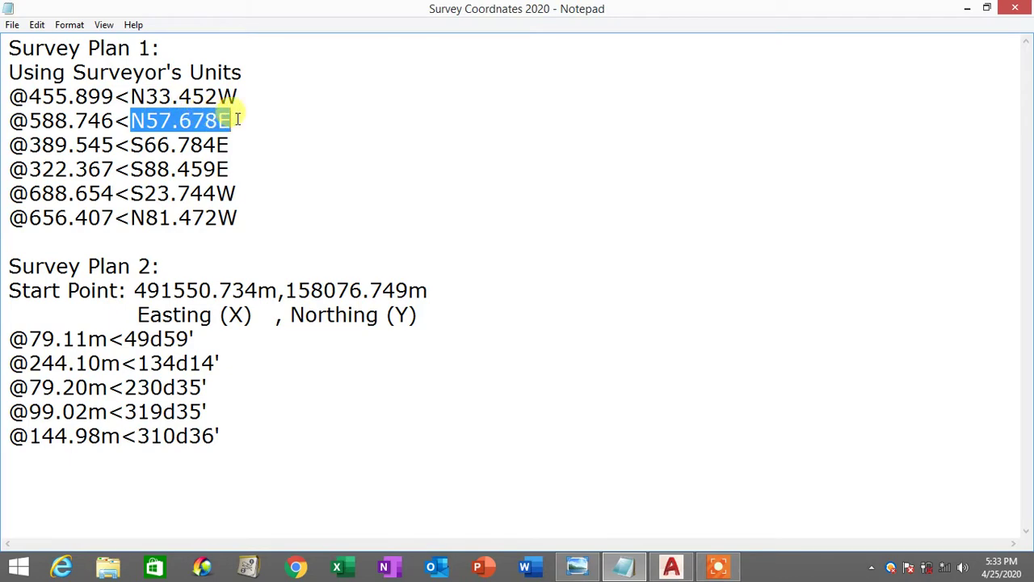
left_click(626, 567)
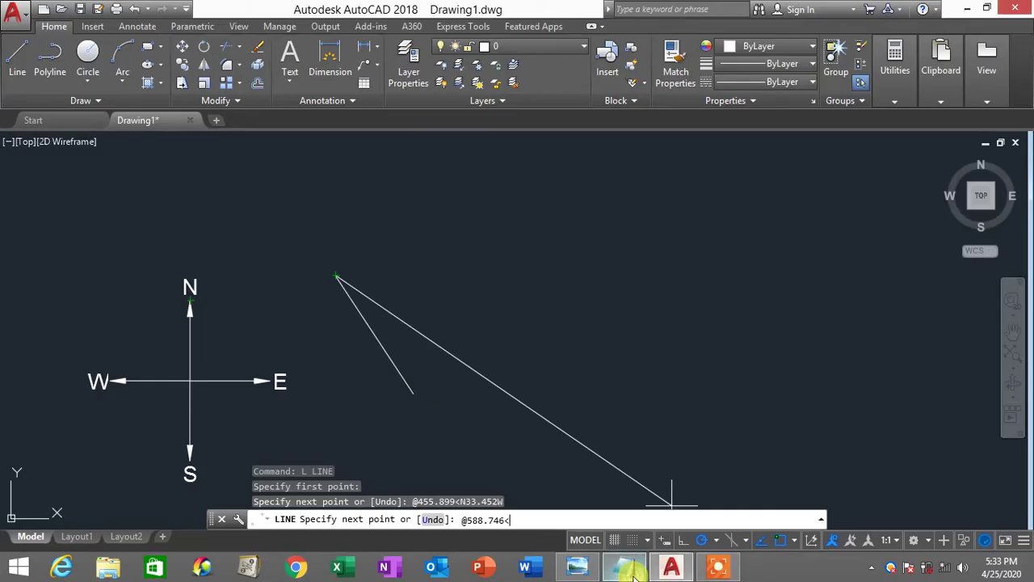
type("N57.")
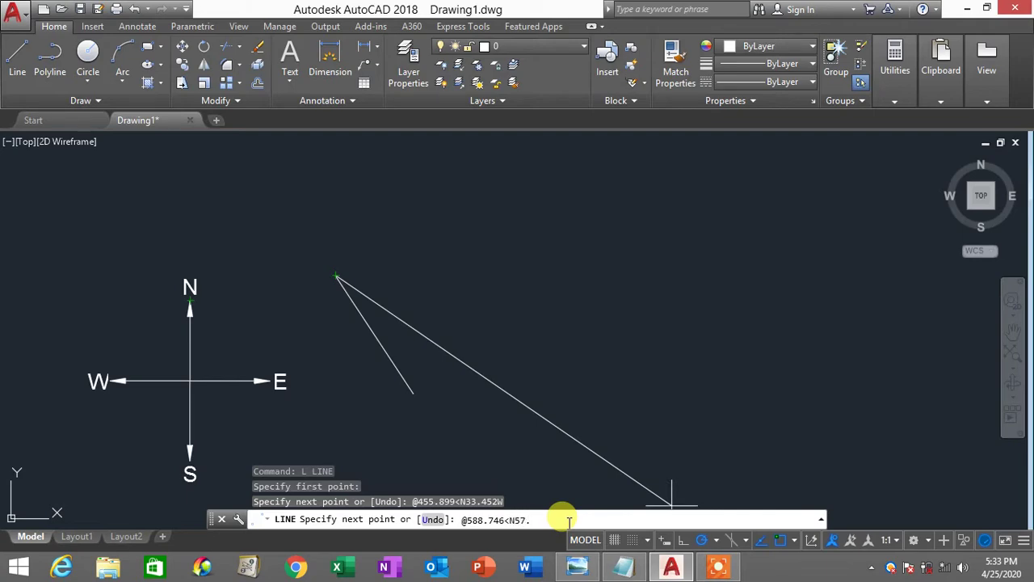
left_click(626, 567)
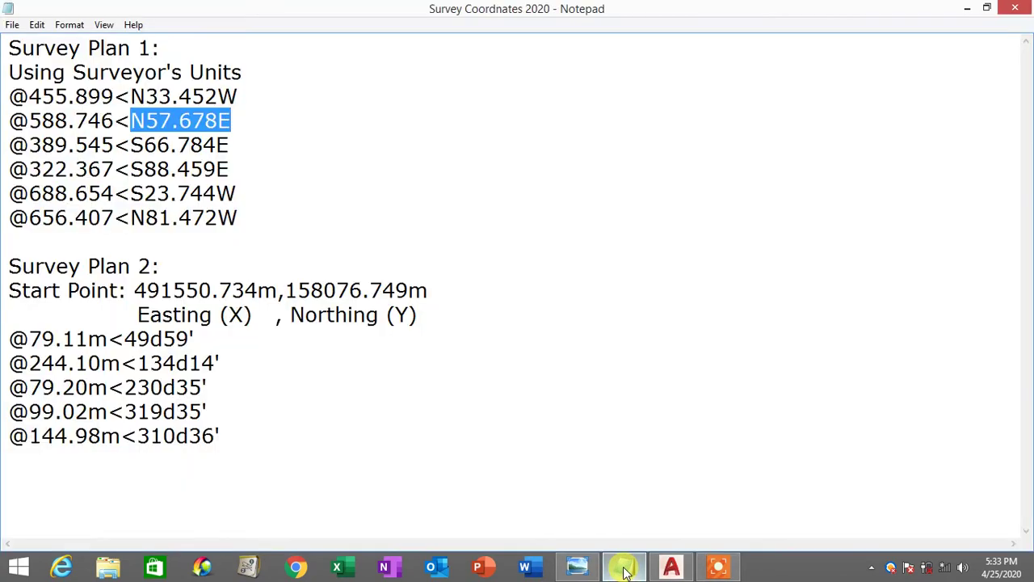
left_click(626, 568)
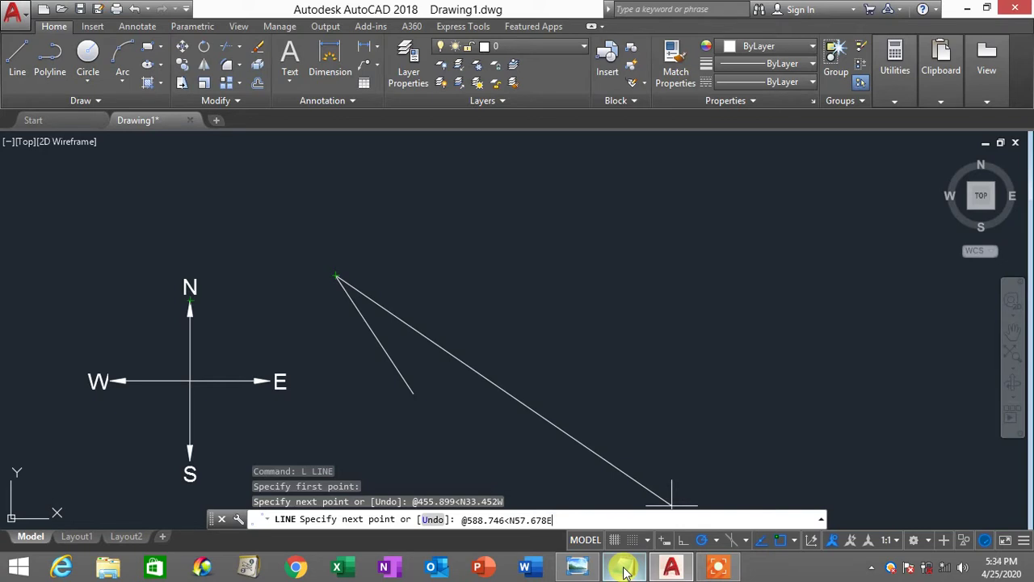
key("Return")
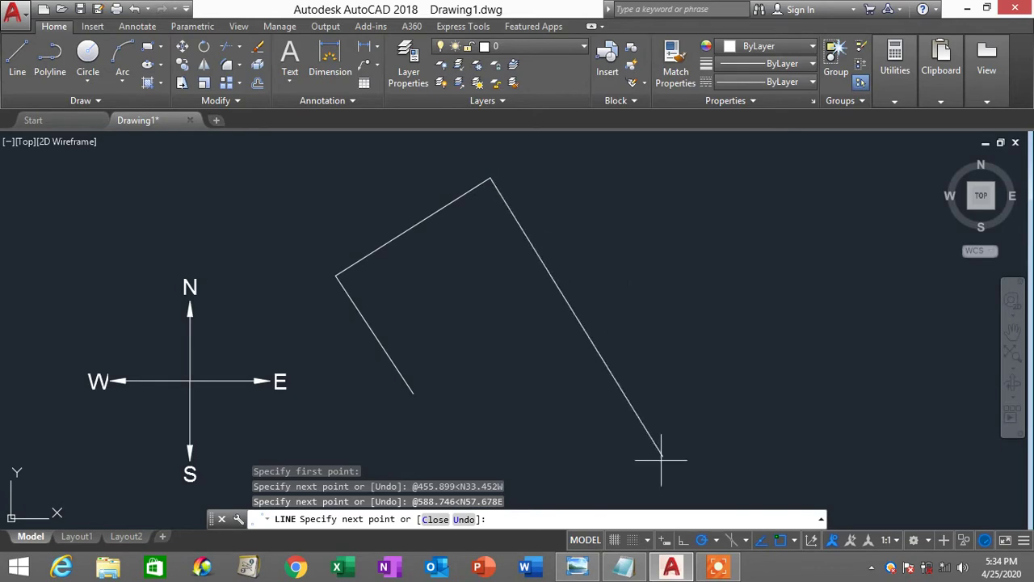
left_click(623, 566)
left_click_drag(12, 145, 239, 145)
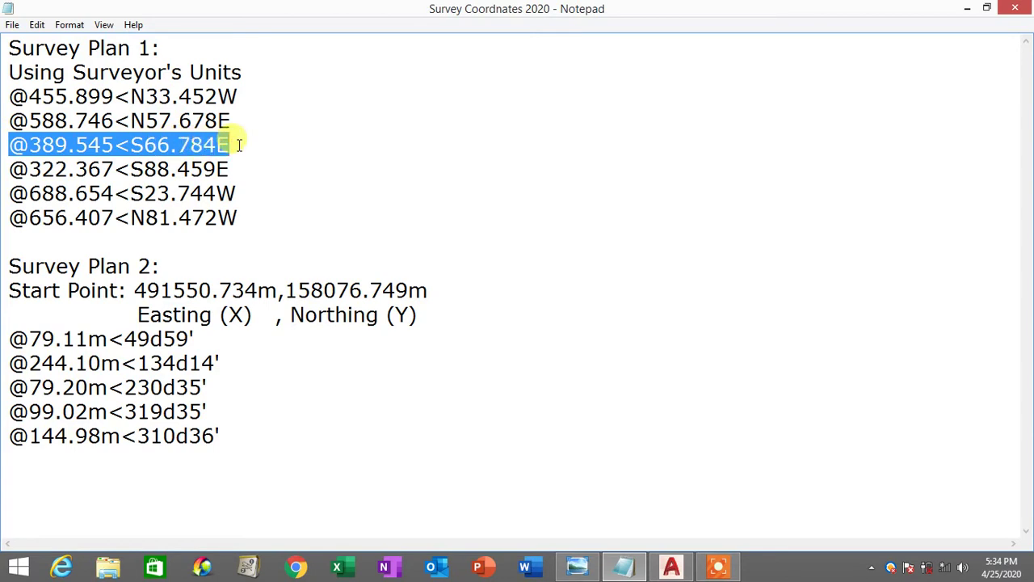
left_click(37, 25)
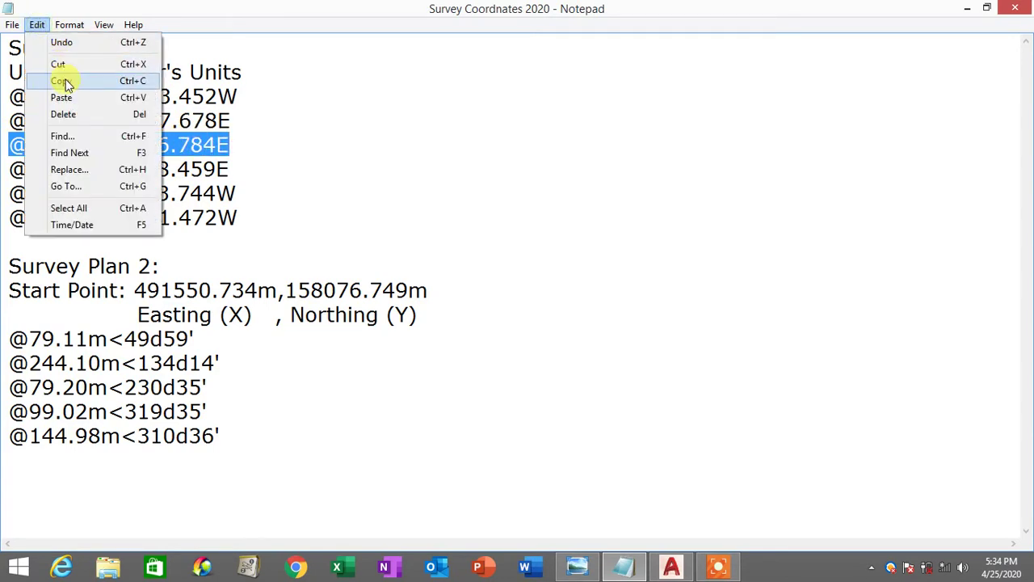
left_click(65, 79)
left_click(670, 565)
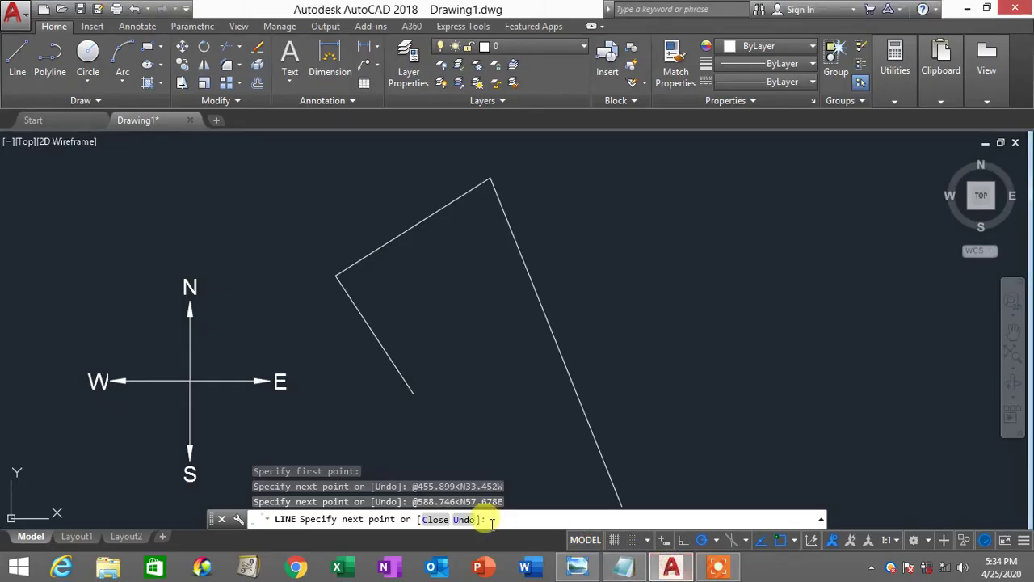
right_click(503, 518)
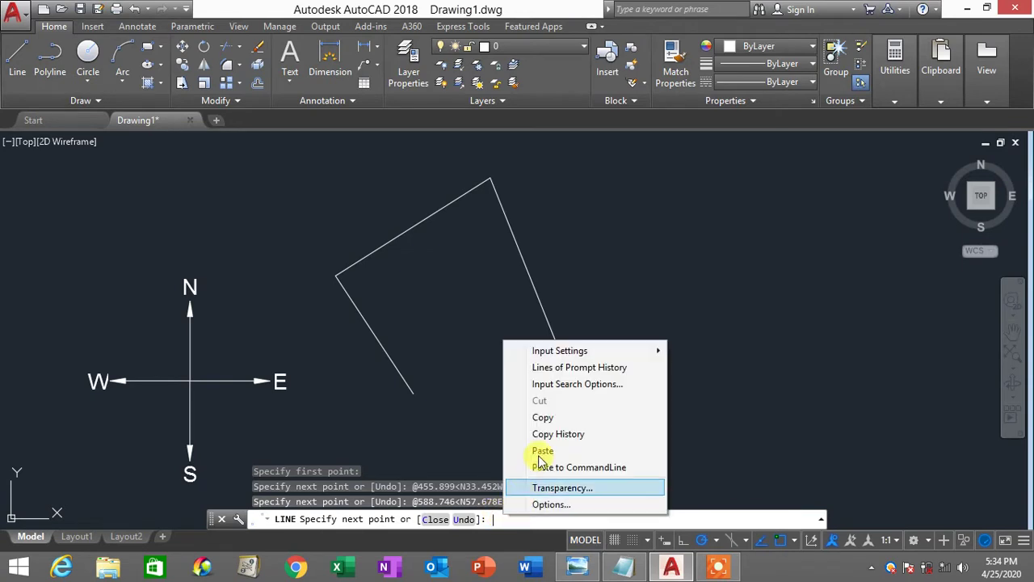
left_click(554, 452)
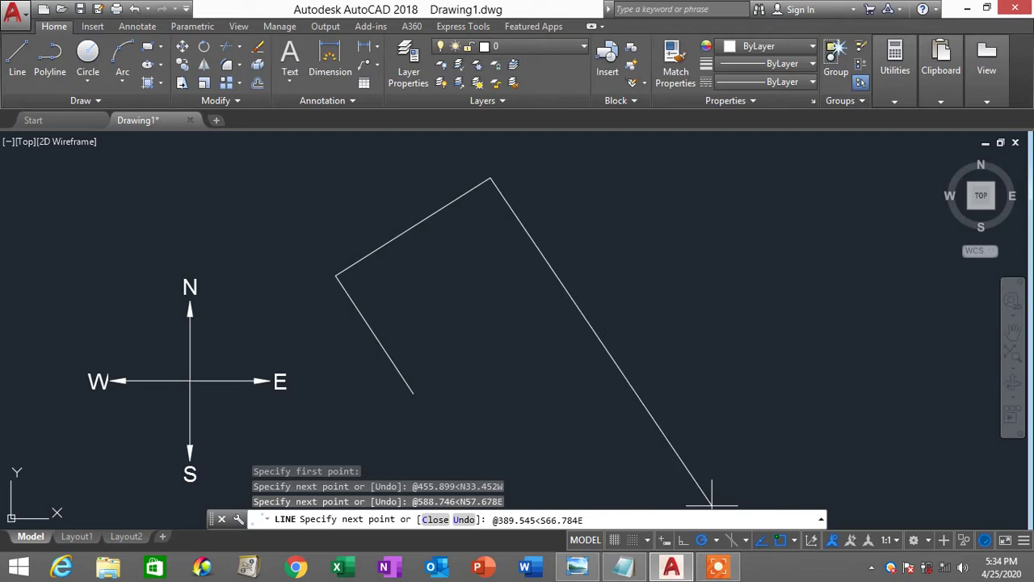
key("Return")
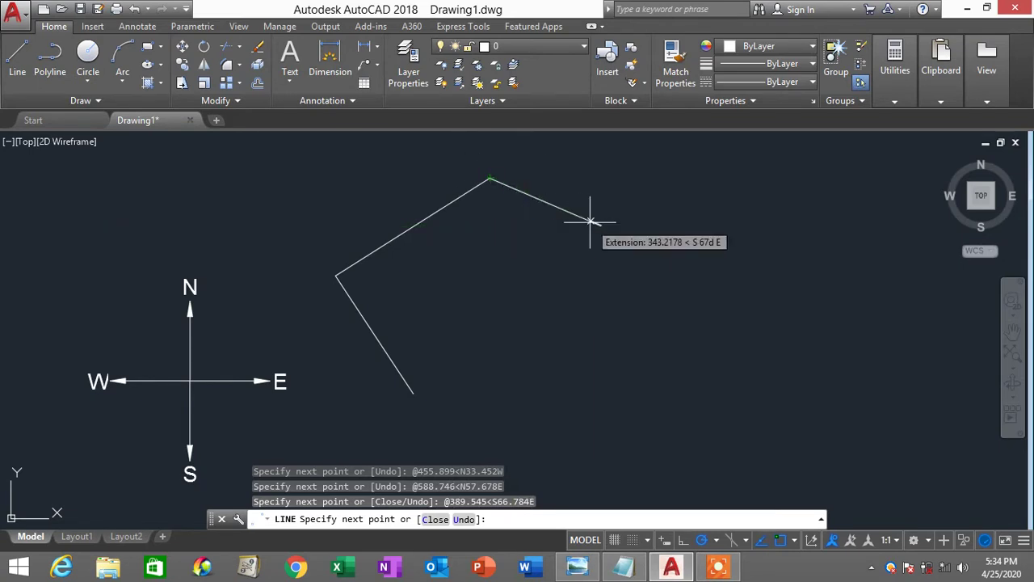
left_click(628, 569)
left_click(11, 168)
left_click_drag(11, 169, 230, 169)
left_click(38, 25)
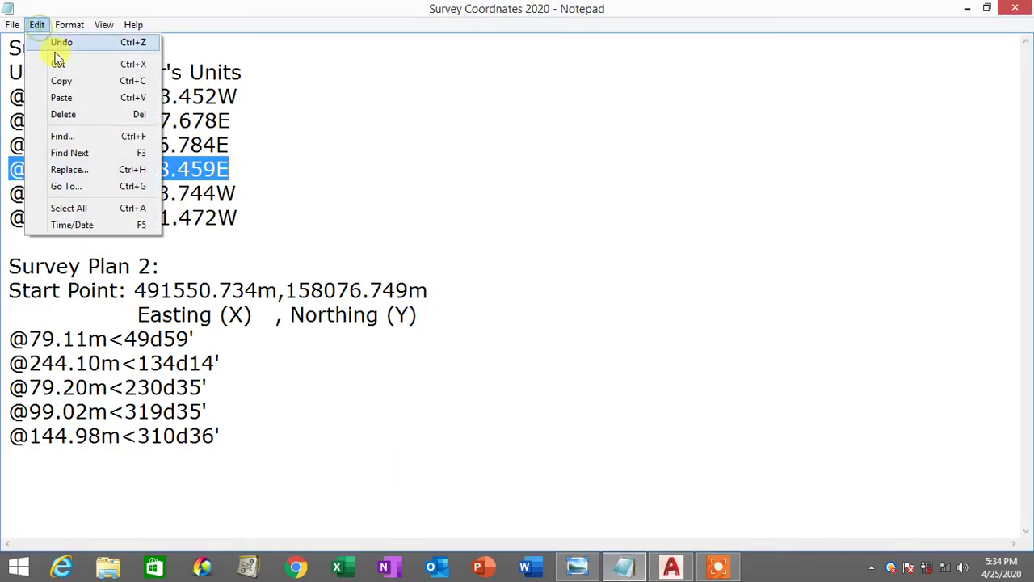
left_click(62, 81)
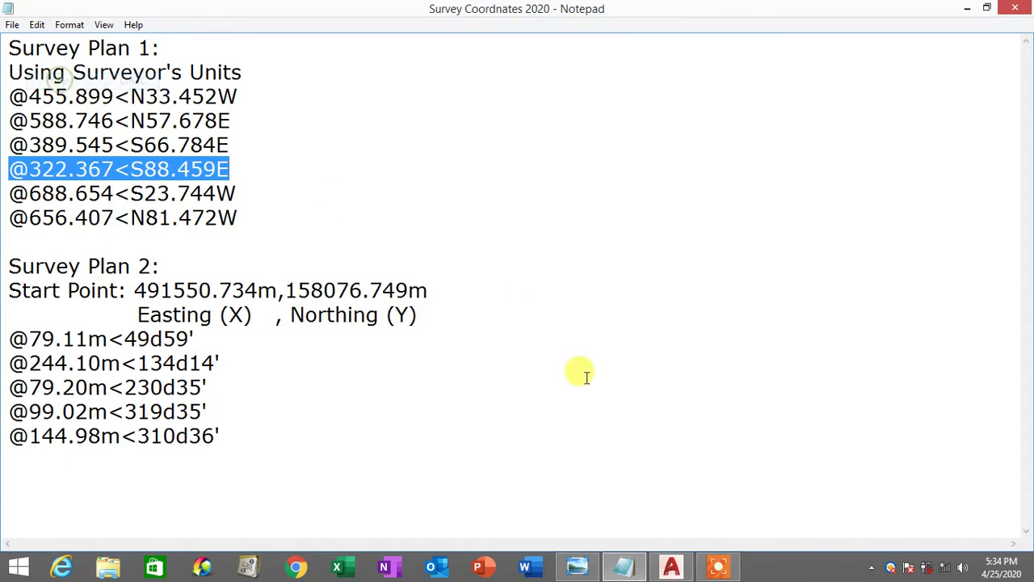
left_click(625, 562)
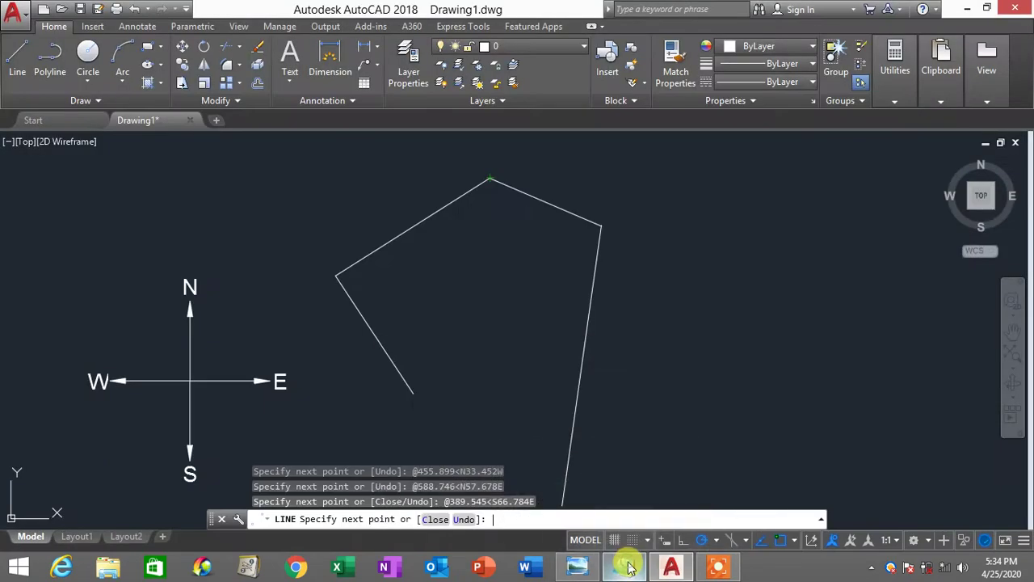
right_click(517, 519)
left_click(565, 454)
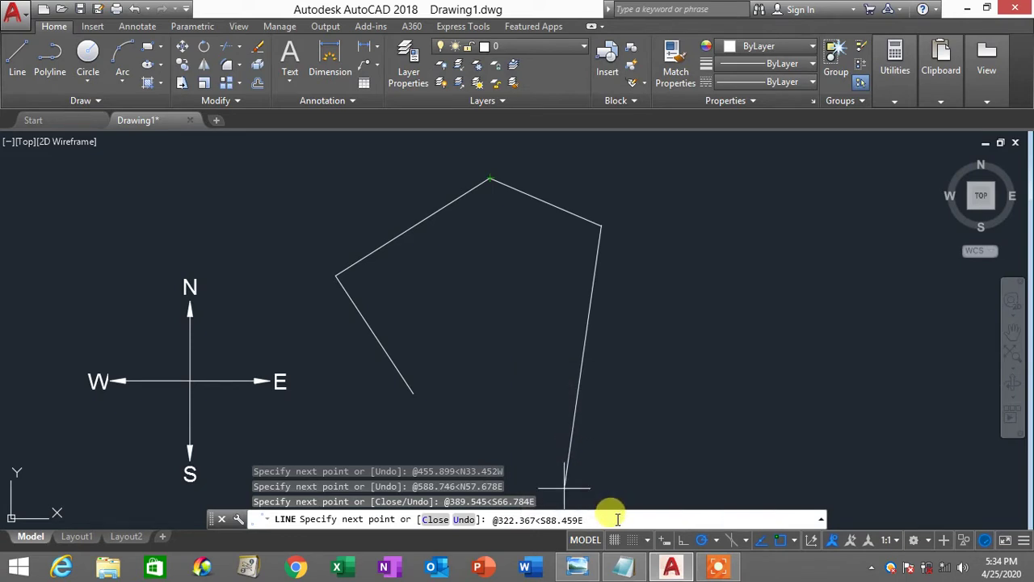
key("Return")
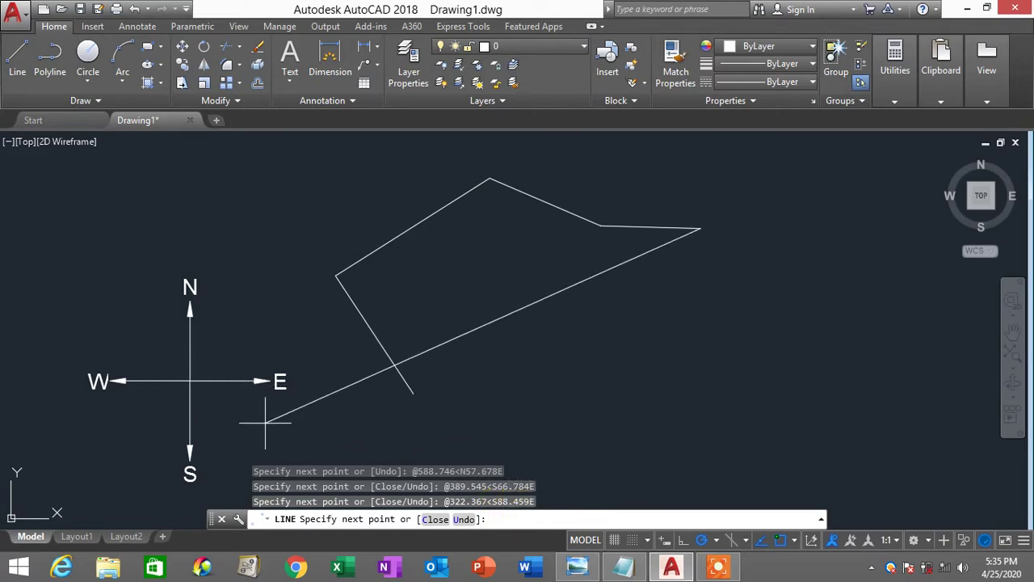
left_click(624, 565)
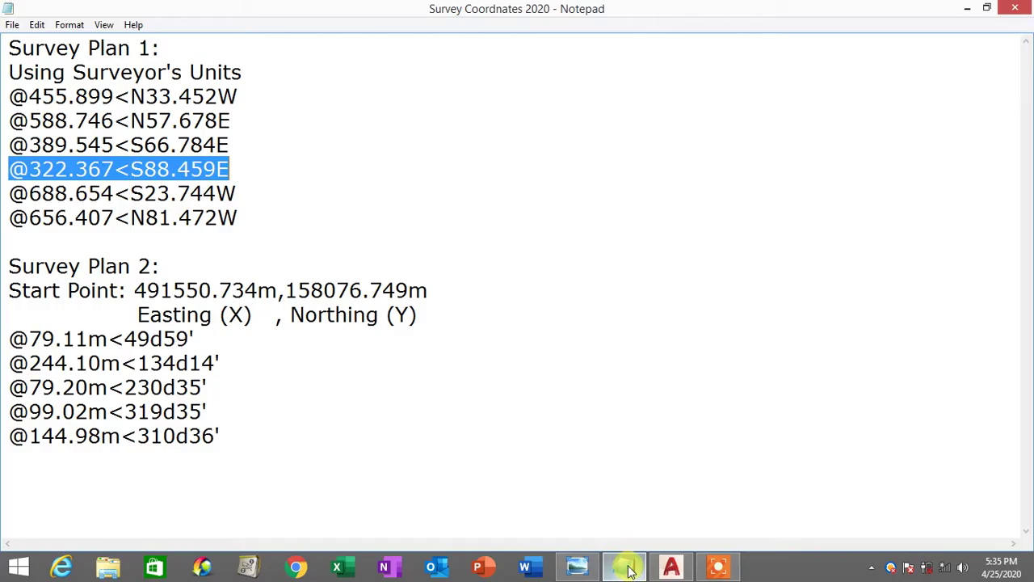
left_click_drag(10, 194, 245, 197)
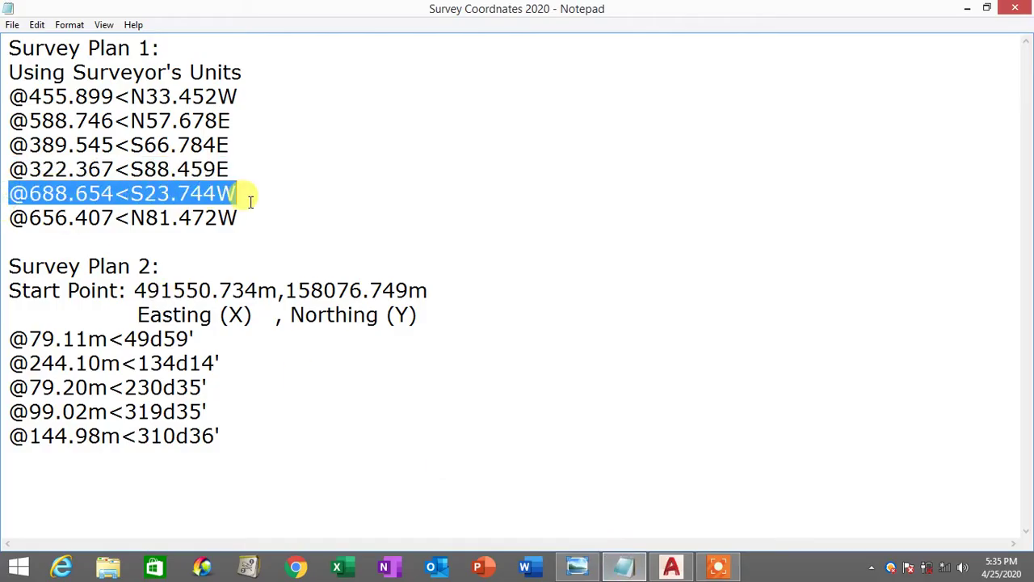
left_click(38, 25)
left_click(85, 79)
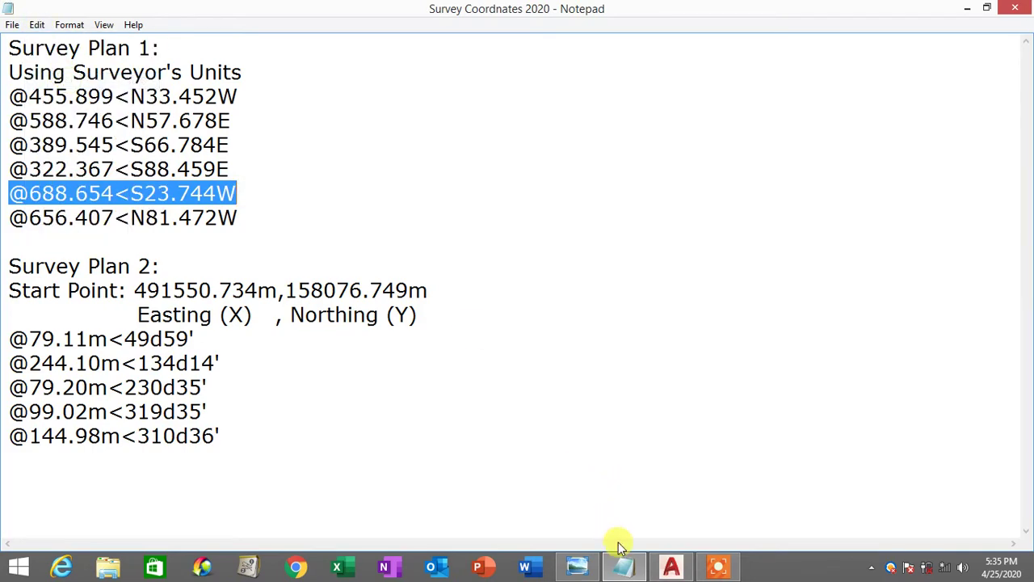
left_click(670, 565)
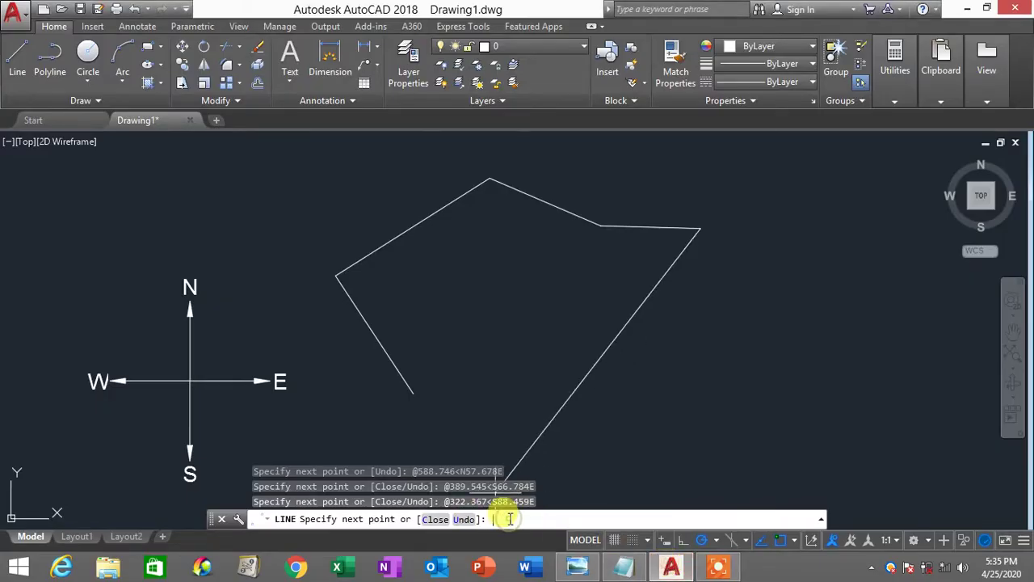
right_click(510, 518)
left_click(544, 450)
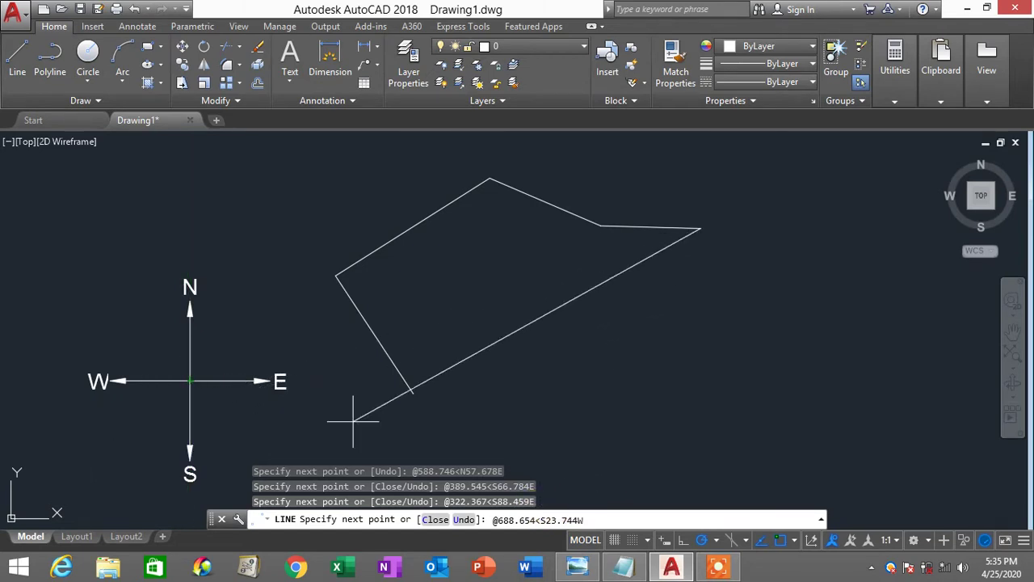
key("Return")
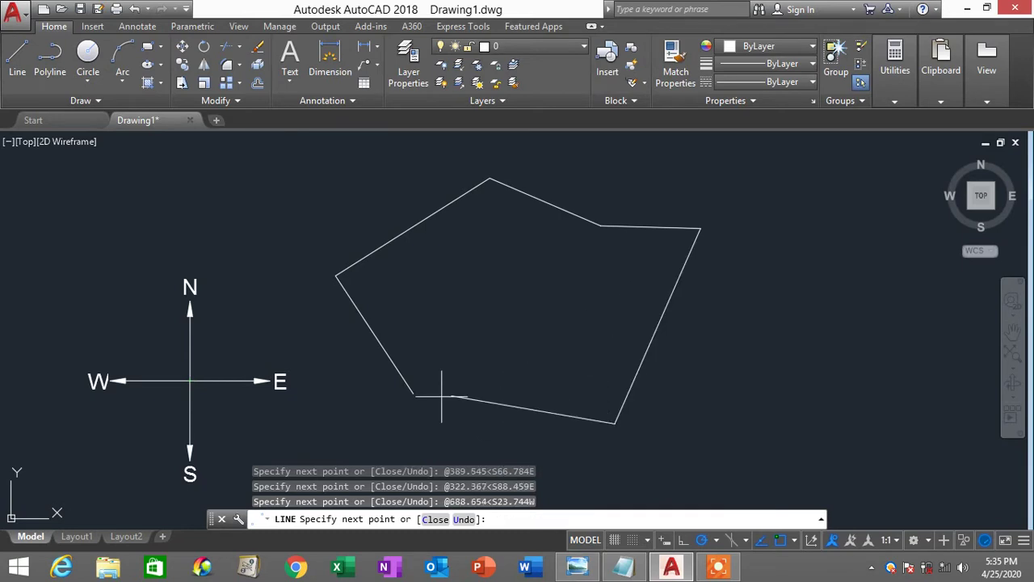
left_click(623, 565)
left_click_drag(9, 218, 242, 216)
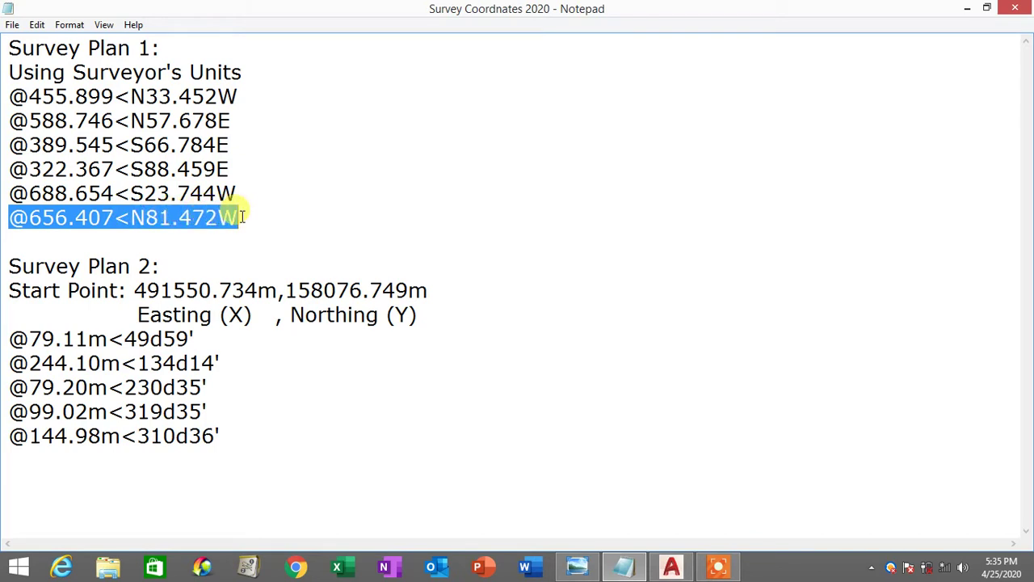
left_click(129, 218)
left_click_drag(130, 216, 240, 216)
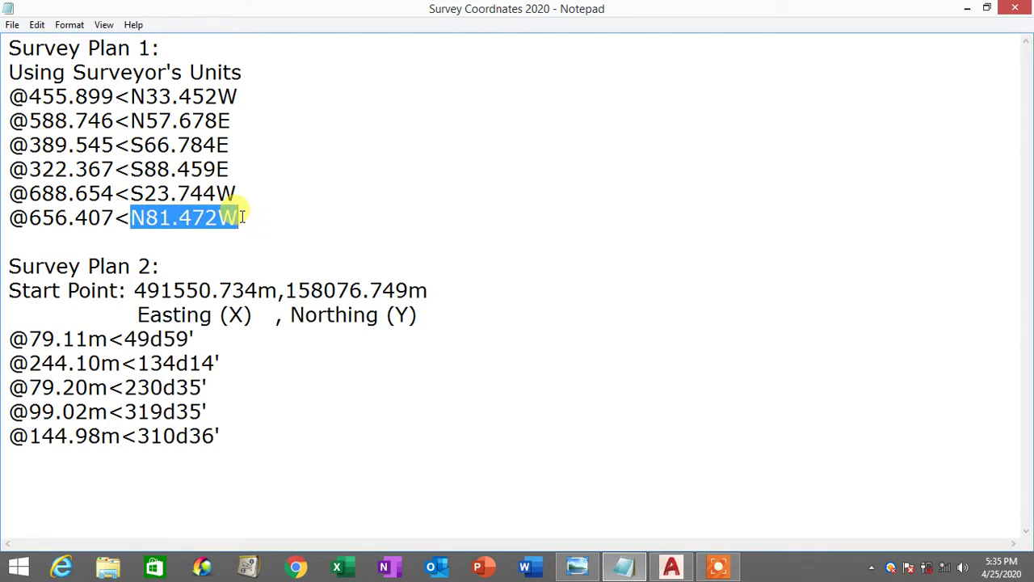
left_click_drag(29, 216, 110, 216)
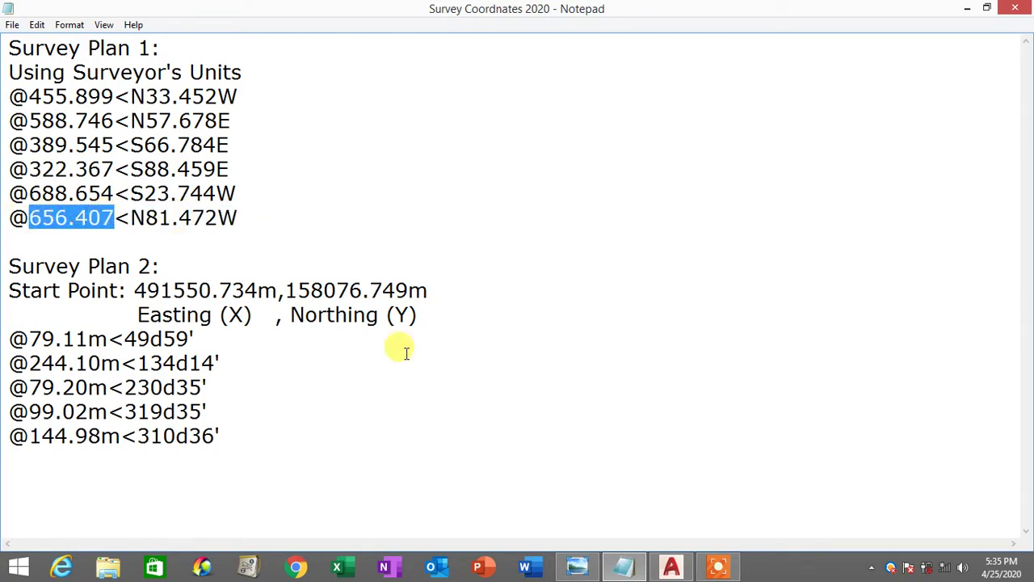
left_click(628, 569)
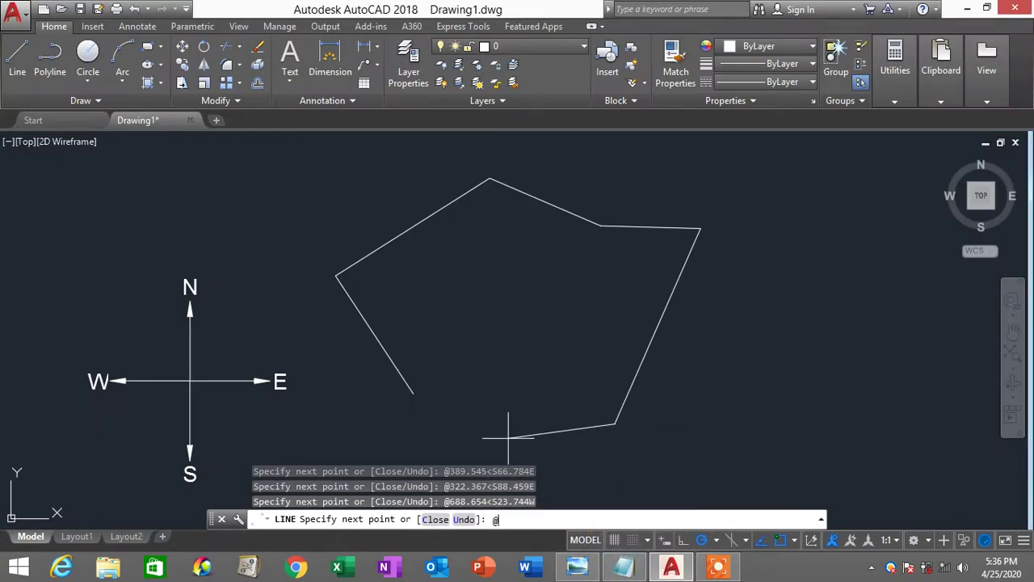
left_click(636, 570)
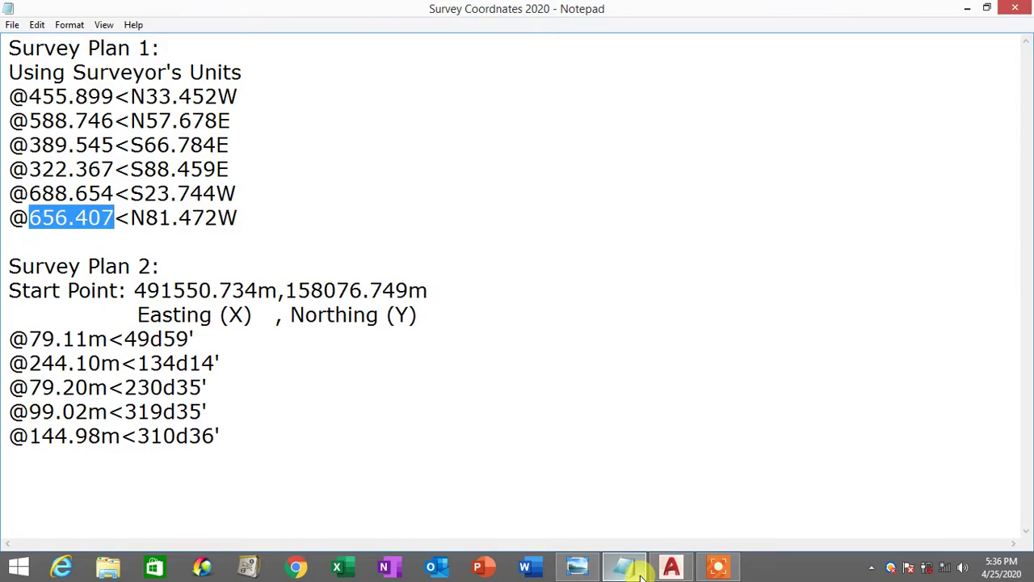
left_click(640, 572)
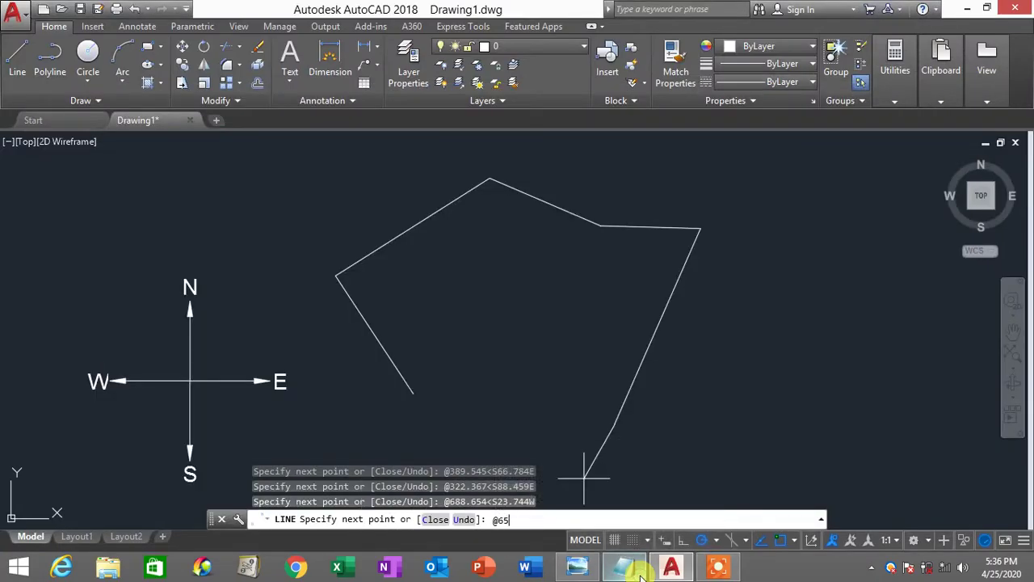
left_click(640, 572)
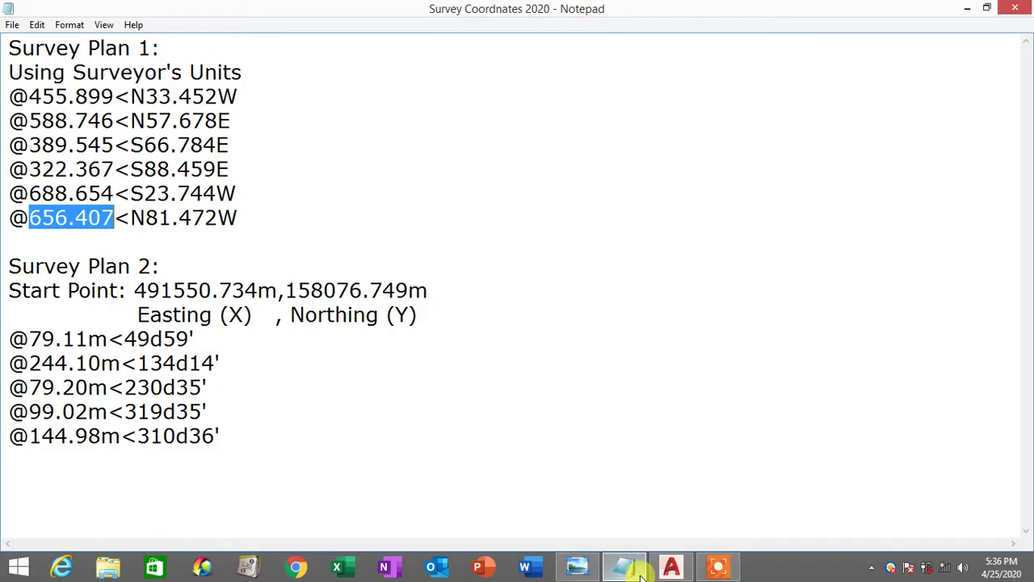
left_click(641, 572)
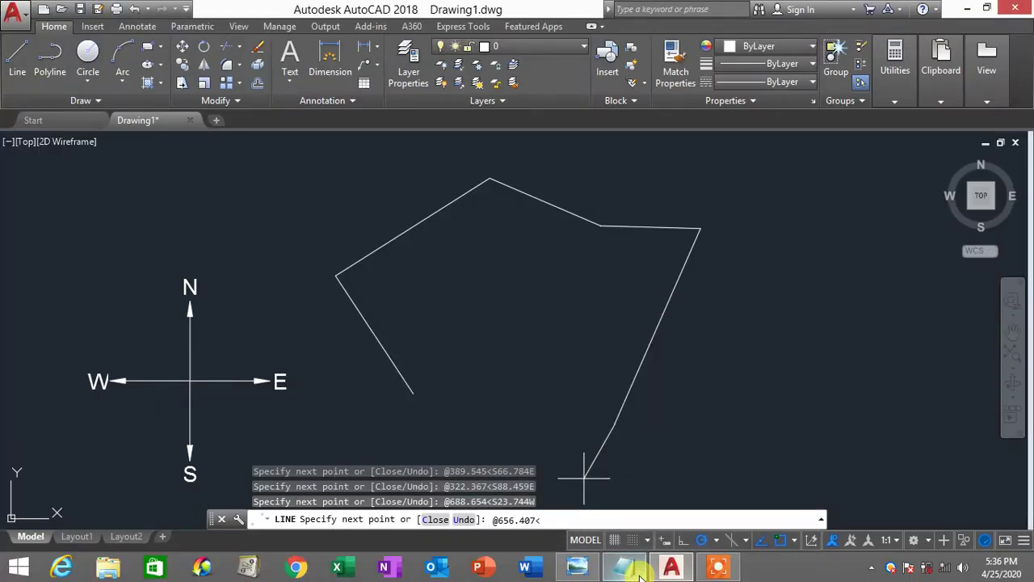
Check the last entry's bearing in Notepad, complete the AutoCAD point with N81.472W to close the plot, and end the Line command.
left_click(641, 572)
left_click(641, 572)
left_click(640, 572)
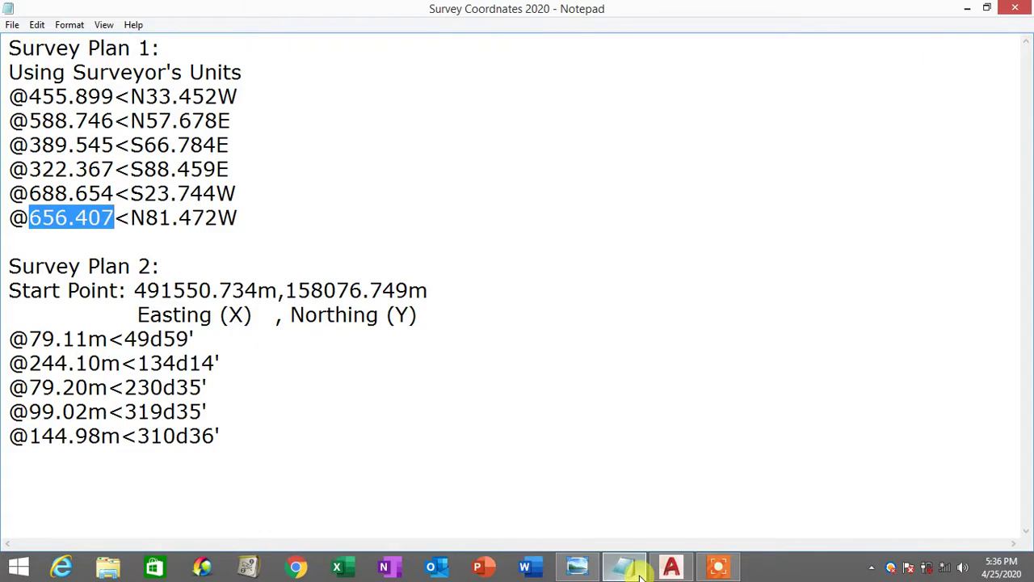
left_click(641, 572)
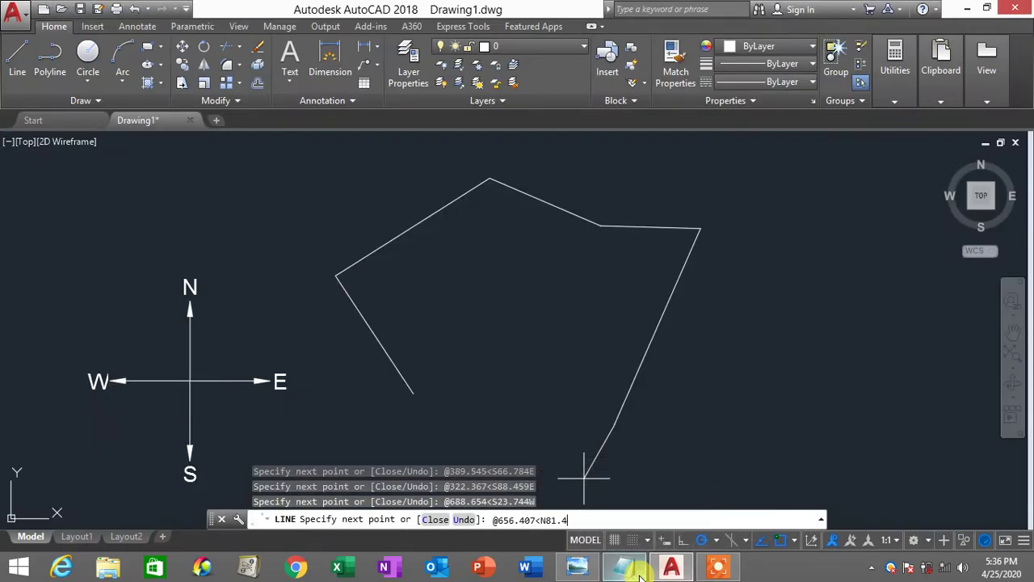
left_click(641, 571)
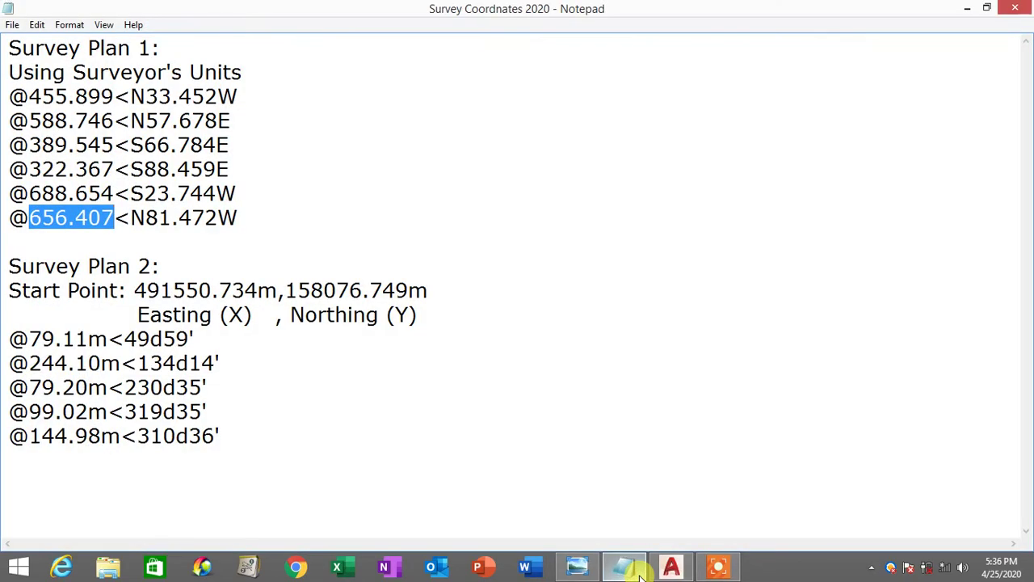
left_click(640, 572)
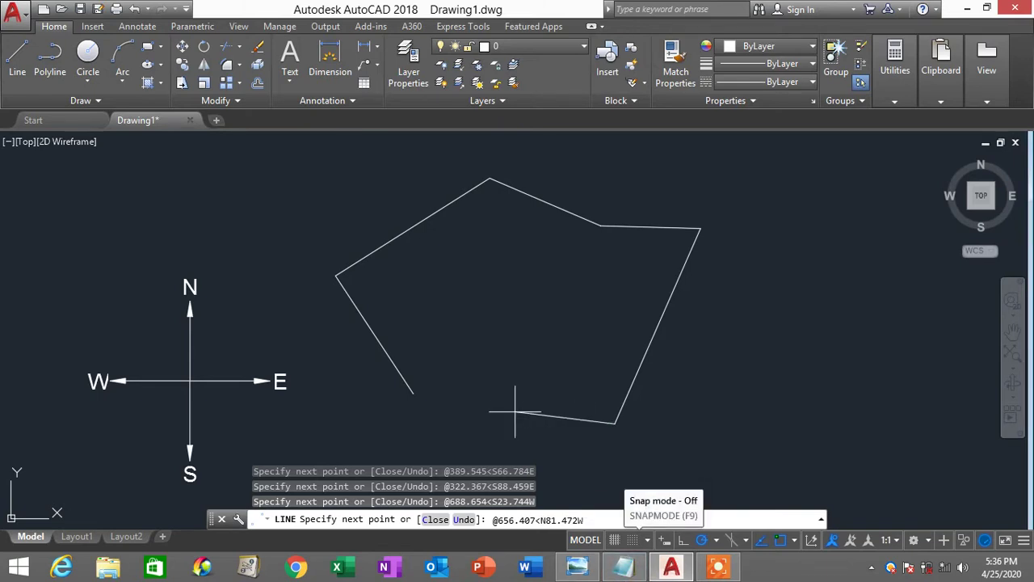
key("Return")
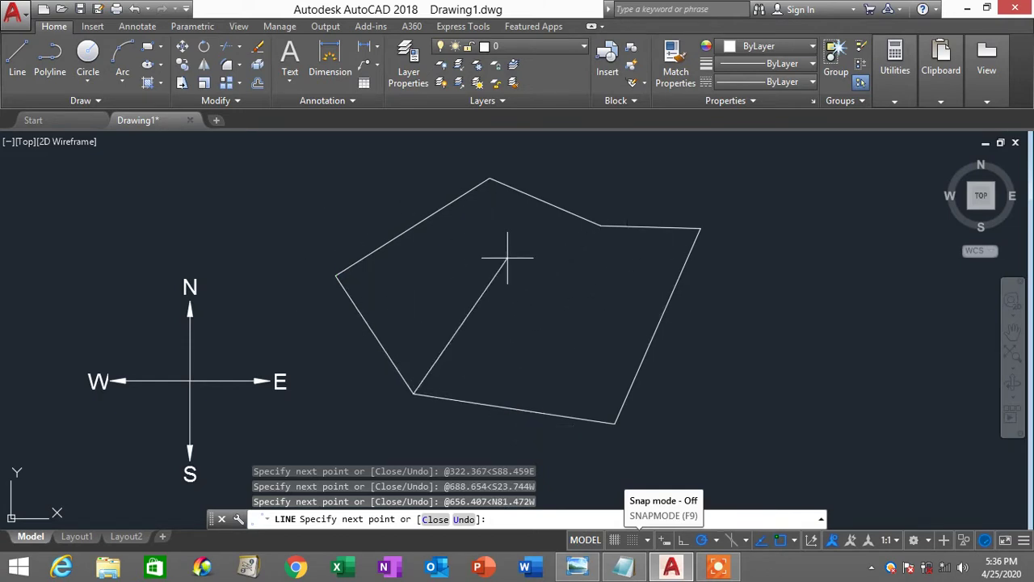
key("Return")
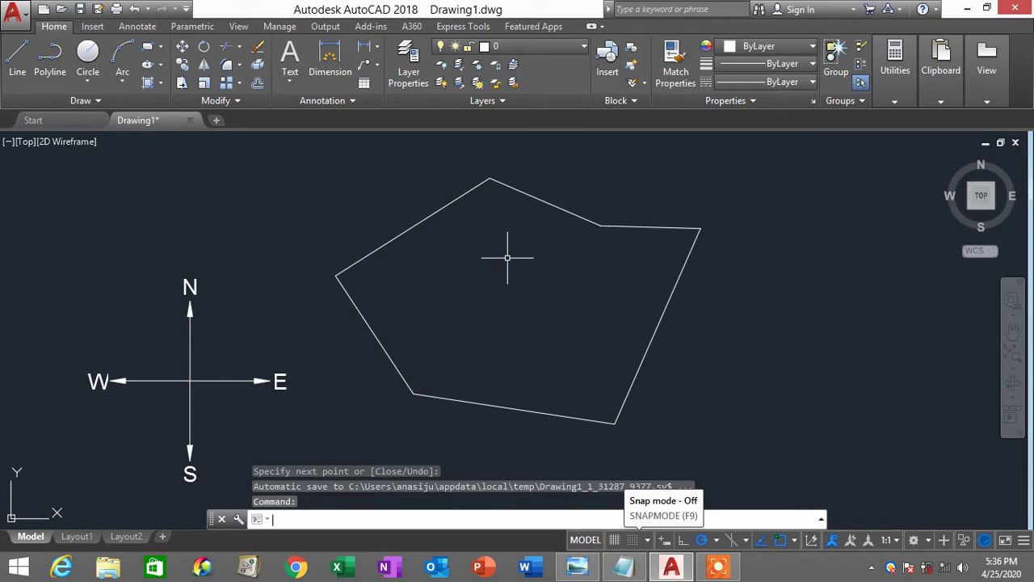
Create a multiline text label reading B1 near the plot's westernmost corner.
middle_click_drag(517, 260, 477, 258)
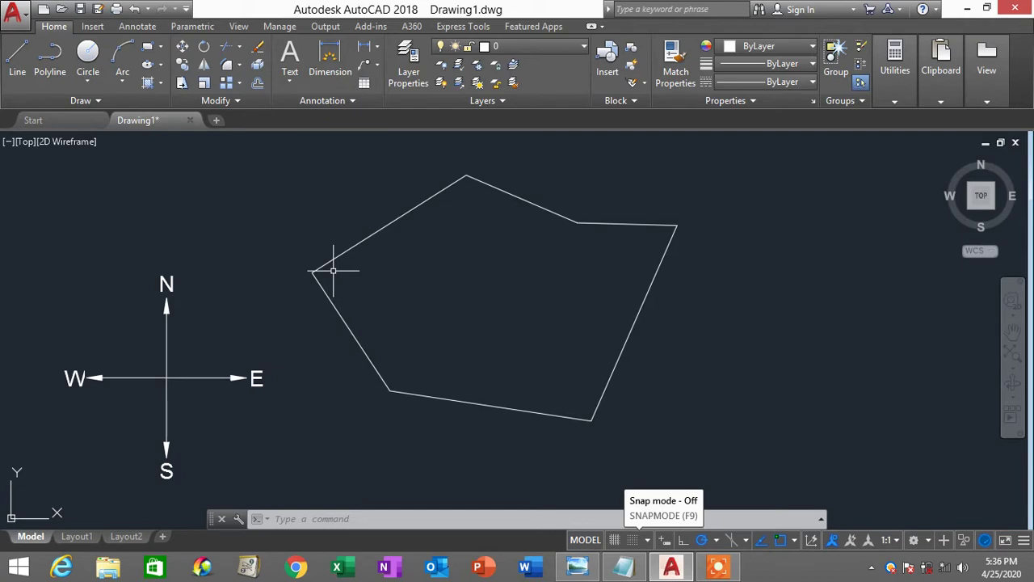
type("T")
key("Return")
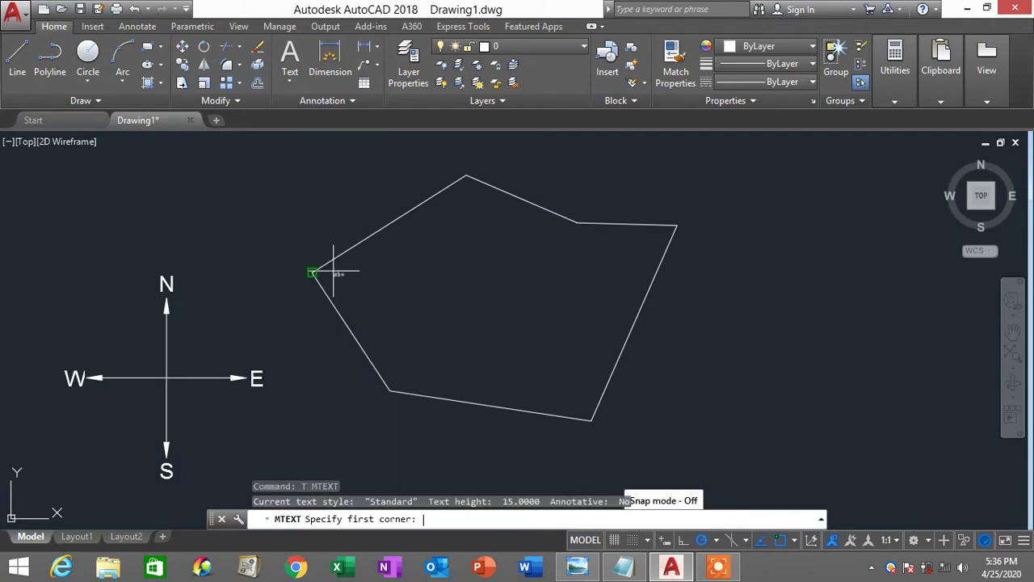
left_click(276, 242)
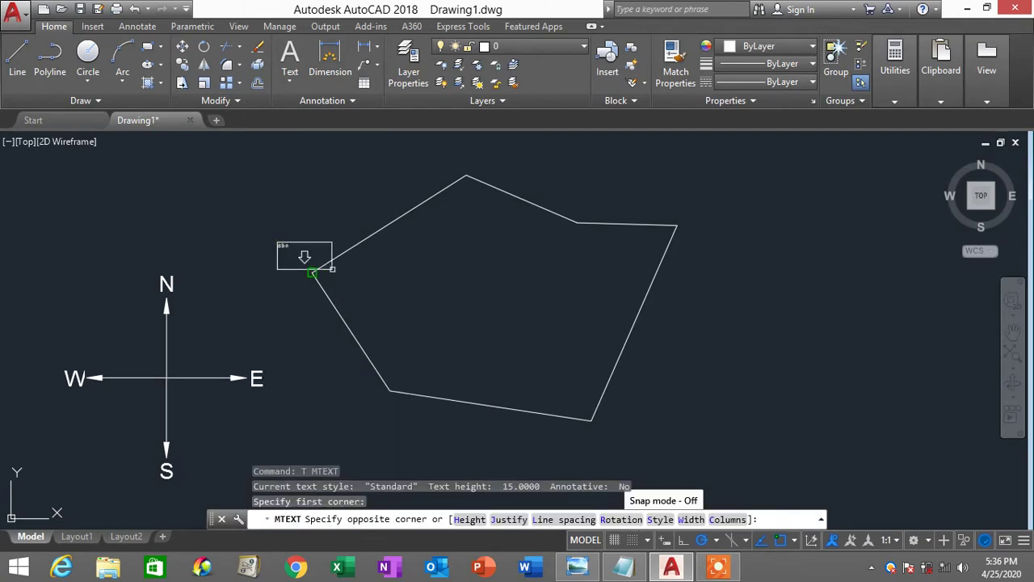
left_click(356, 276)
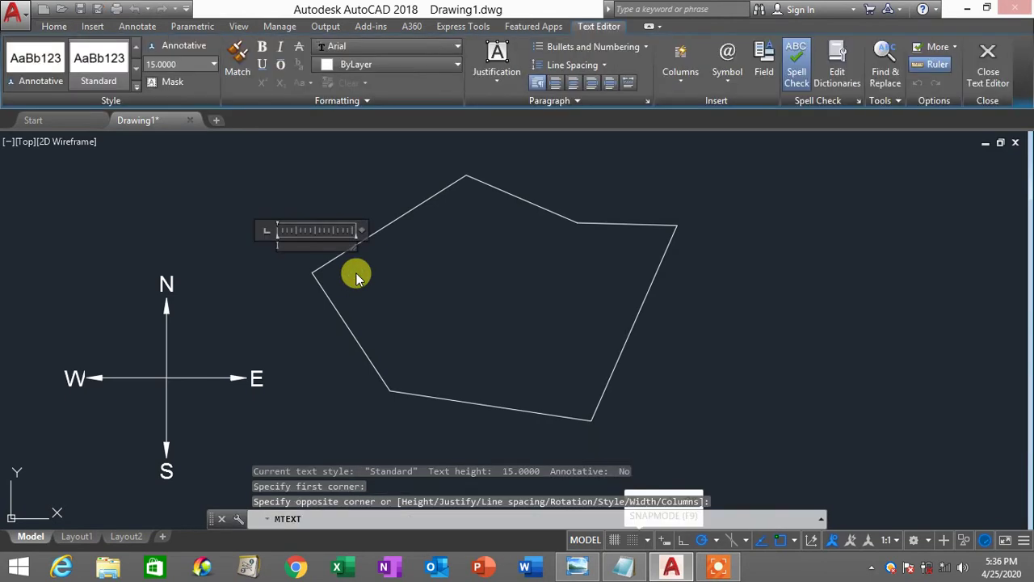
type("B1")
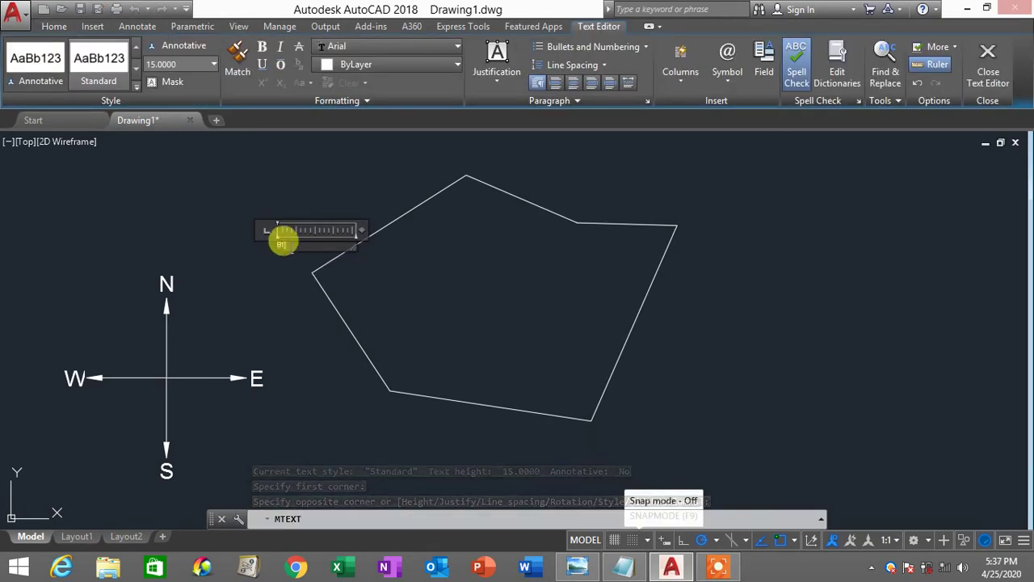
Set the B1 label's text height to 50 and finish editing the text.
left_click_drag(280, 243, 262, 234)
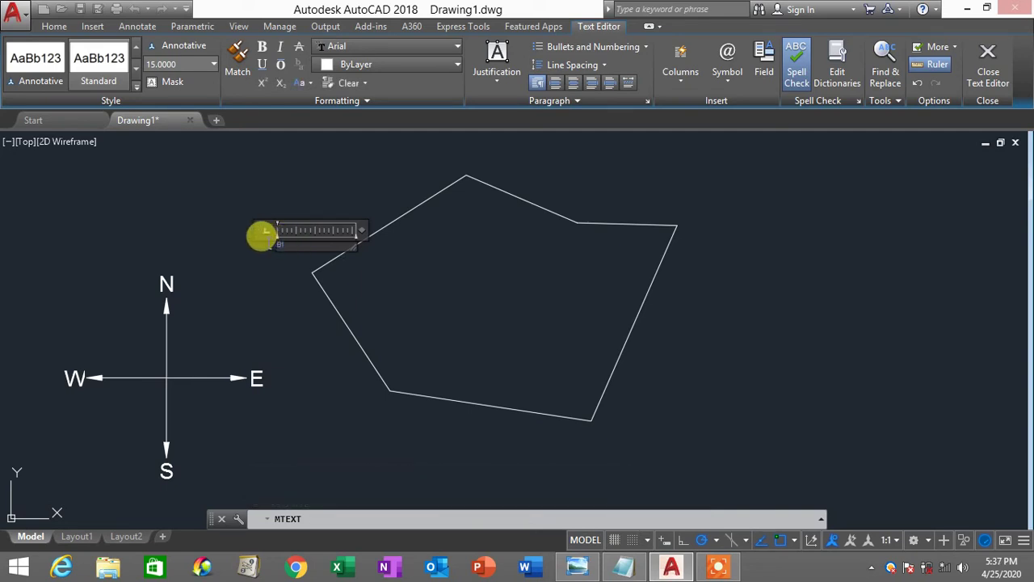
left_click(192, 63)
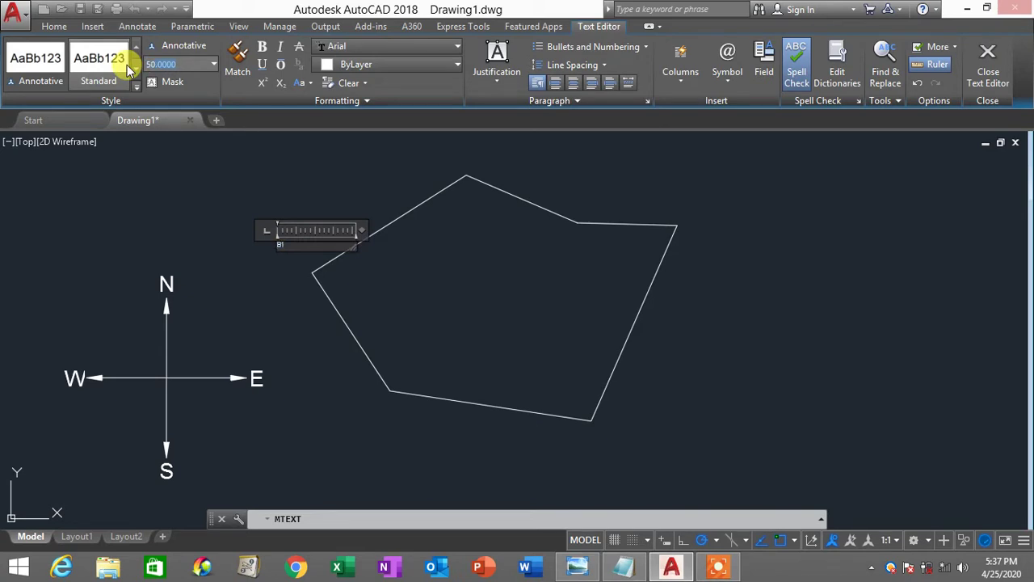
left_click(199, 64)
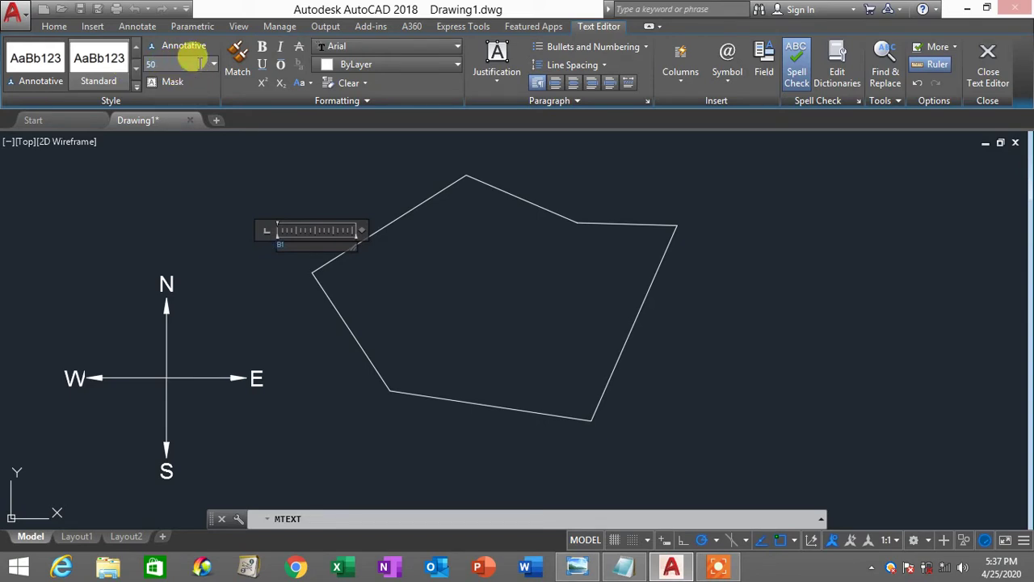
type("50")
key("Return")
left_click(319, 188)
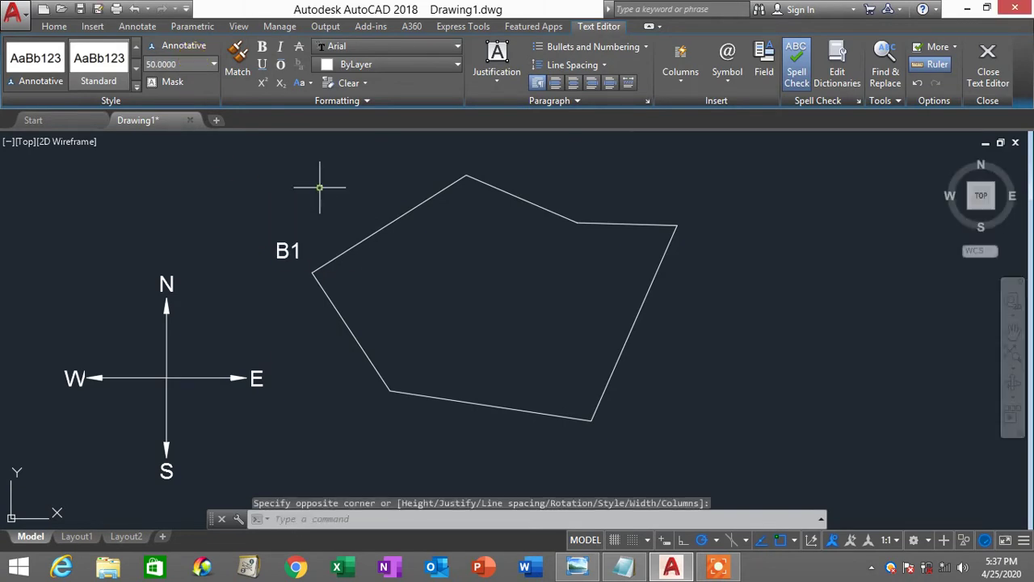
Move the B1 label right beside the plot's westernmost corner.
left_click(288, 249)
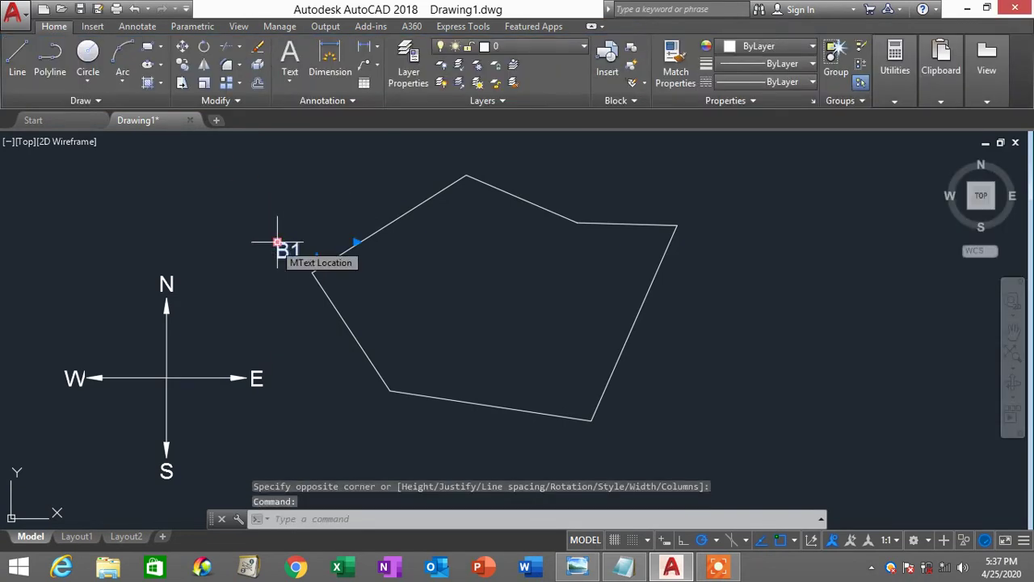
left_click(277, 242)
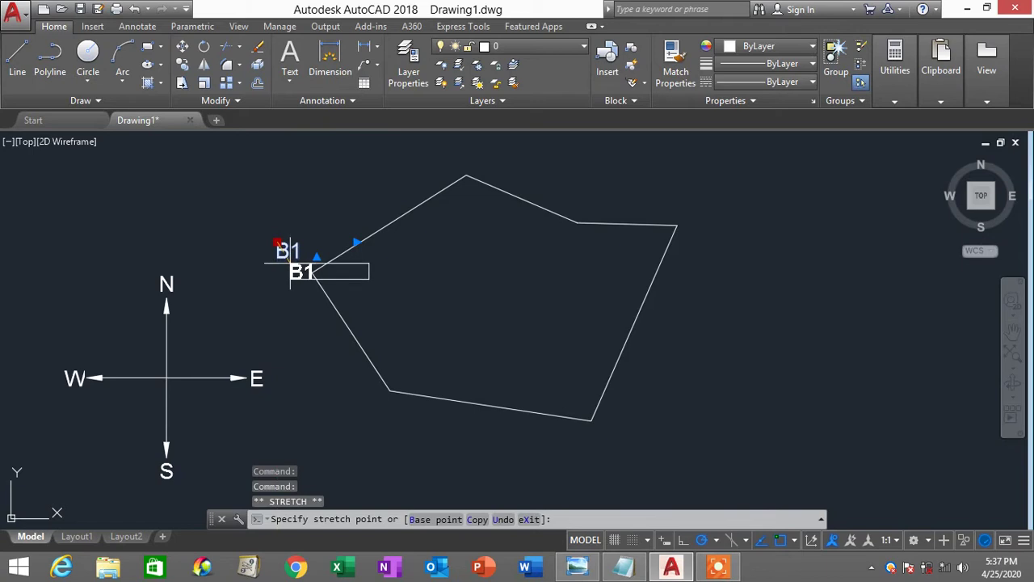
left_click(290, 263)
key("Escape")
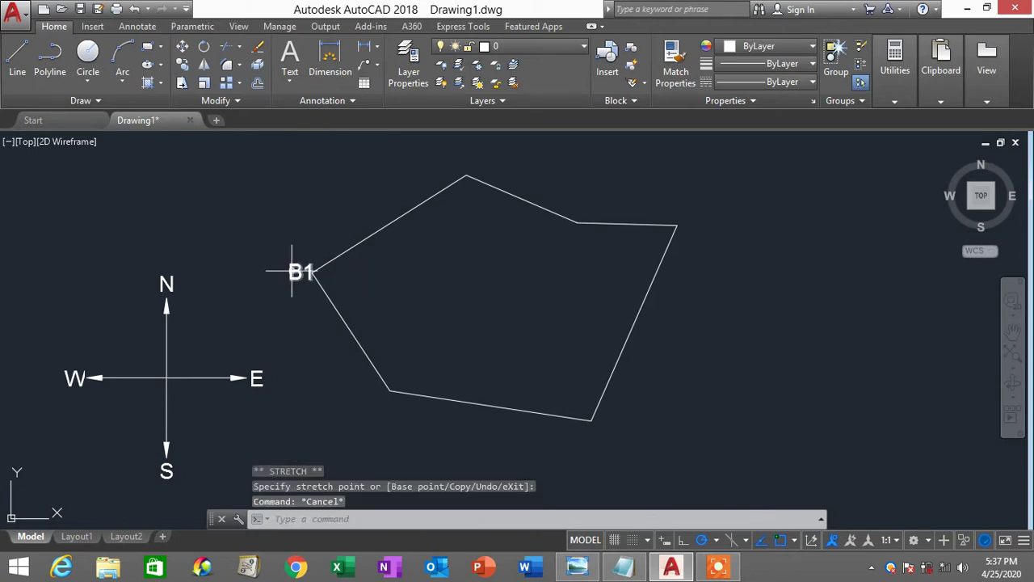
Copy the B1 label to the other five corners of the plot.
type("c")
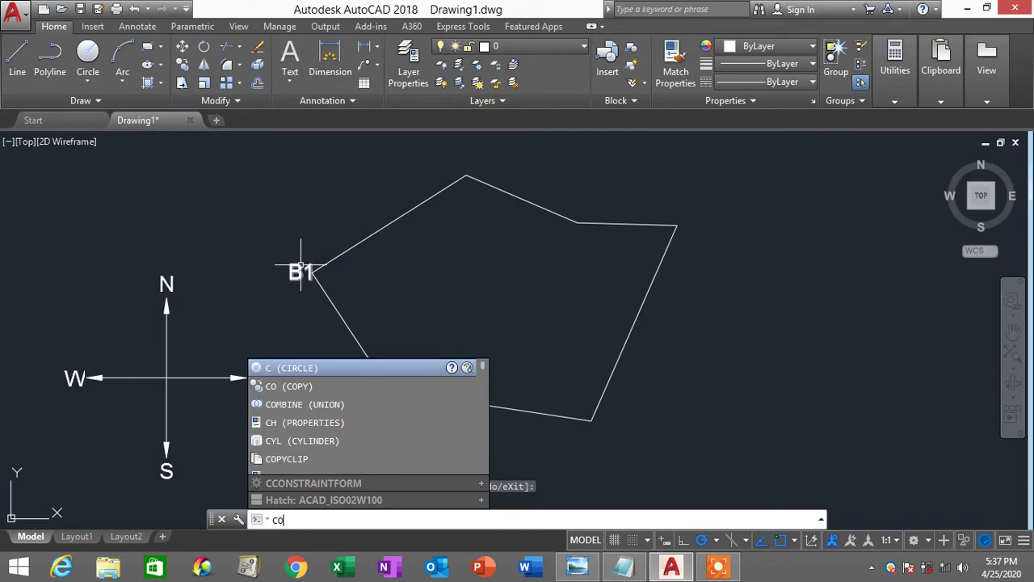
type("o")
key("Return")
left_click(291, 270)
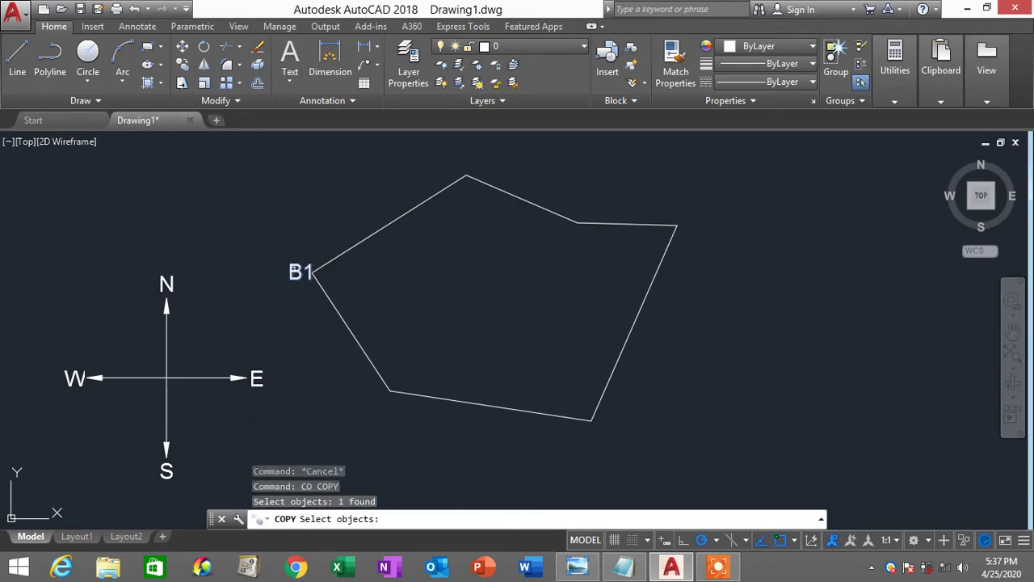
key("Return")
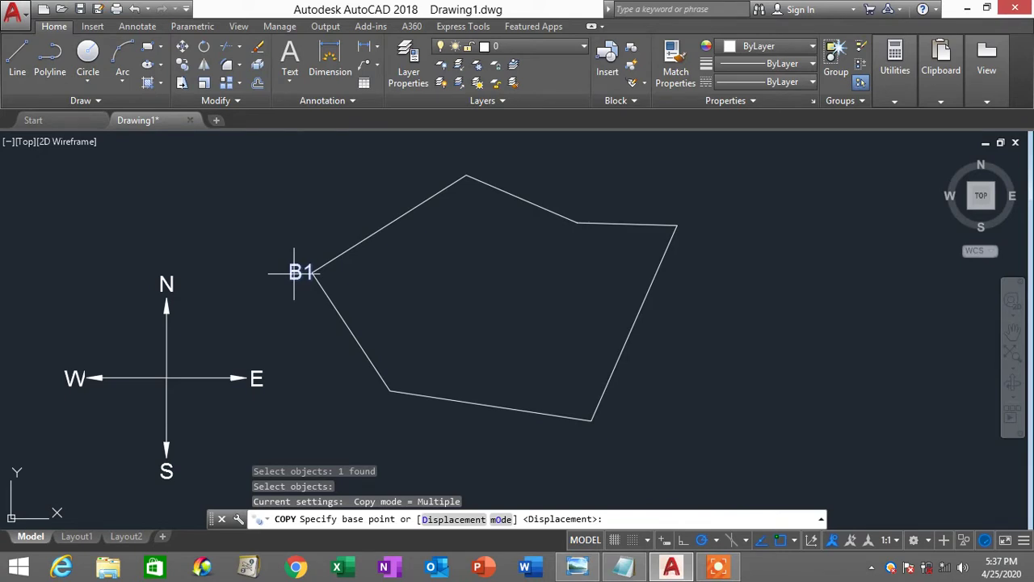
left_click(294, 273)
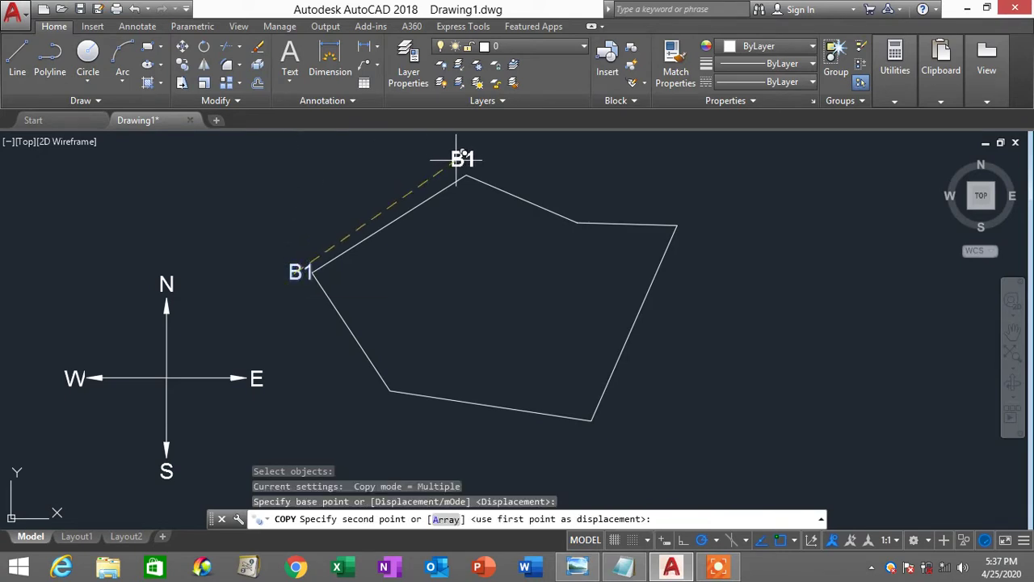
left_click(578, 210)
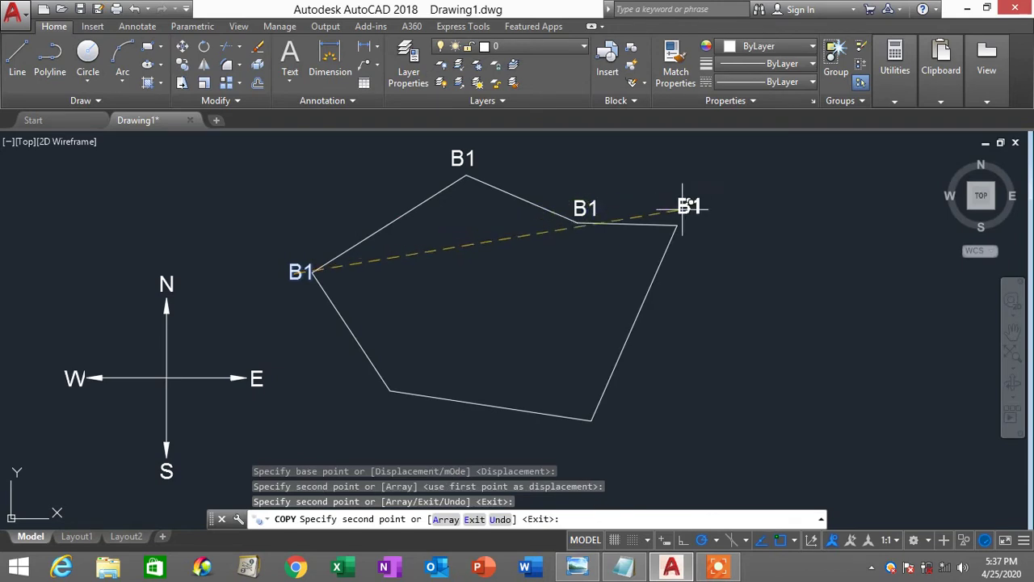
left_click(687, 221)
left_click(596, 437)
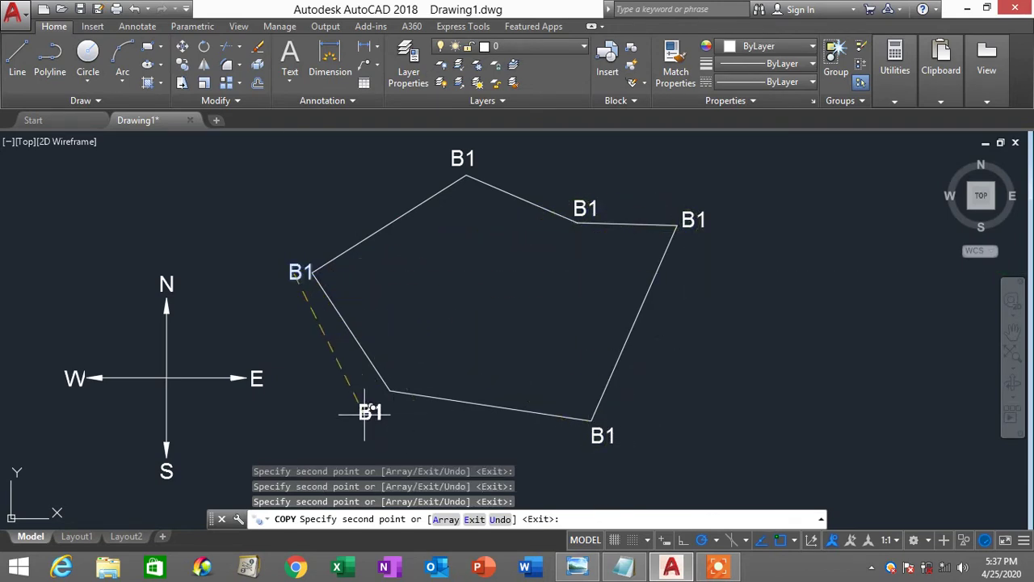
left_click(384, 409)
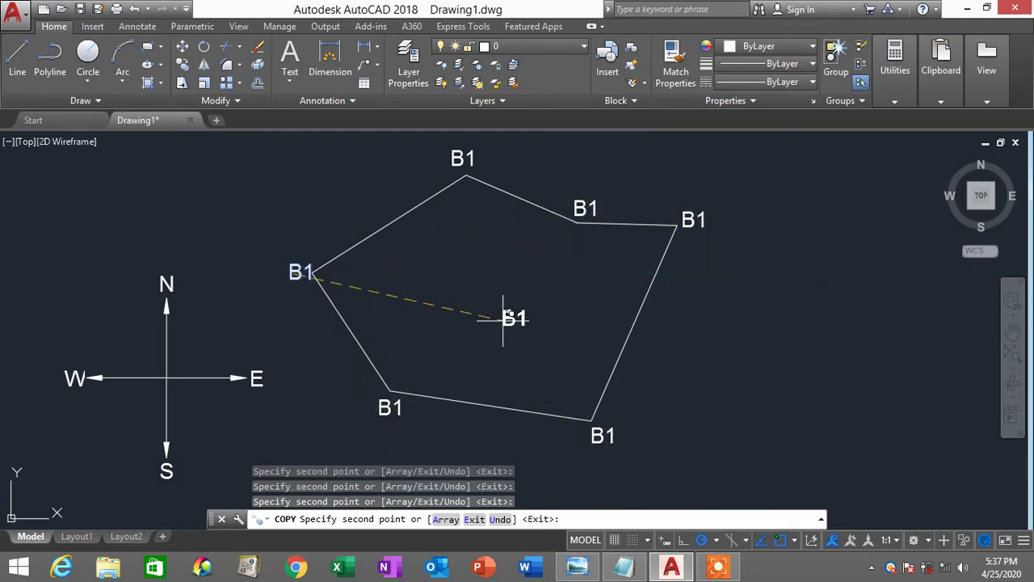
key("Escape")
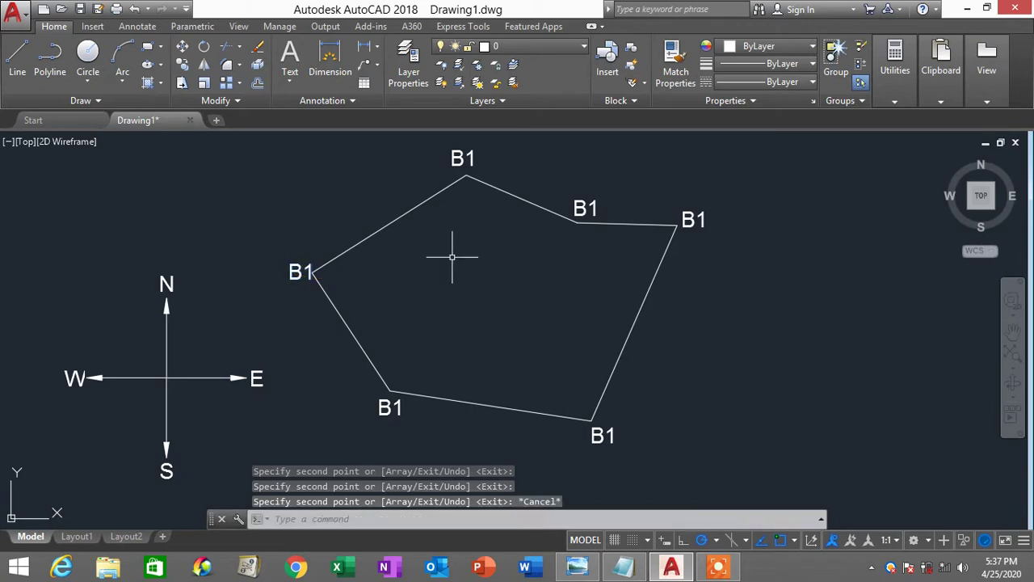
Change the label at the plot's northernmost corner to B2 and the label at the next corner clockwise to B3.
double_click(462, 159)
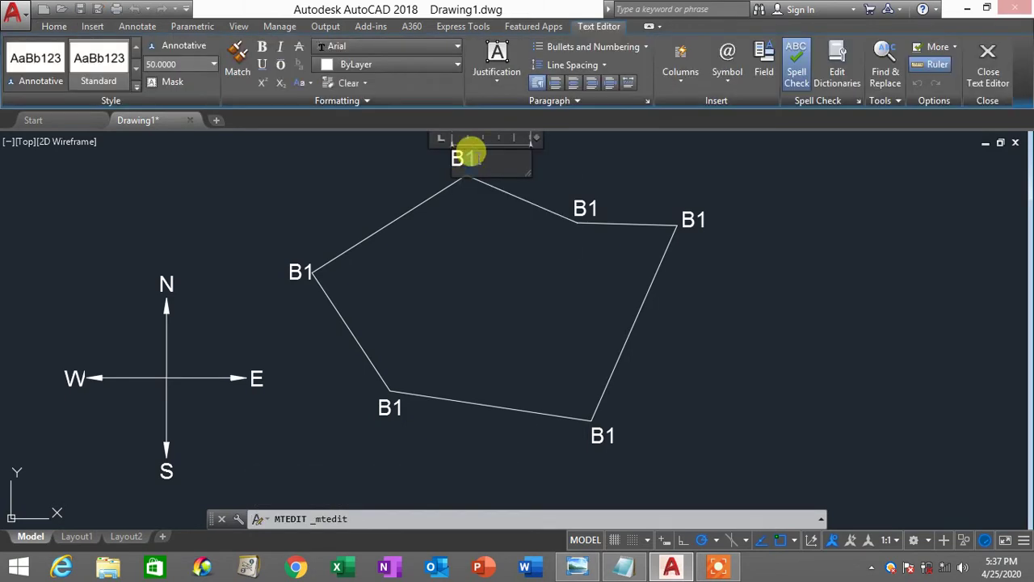
key("BackSpace")
type("2")
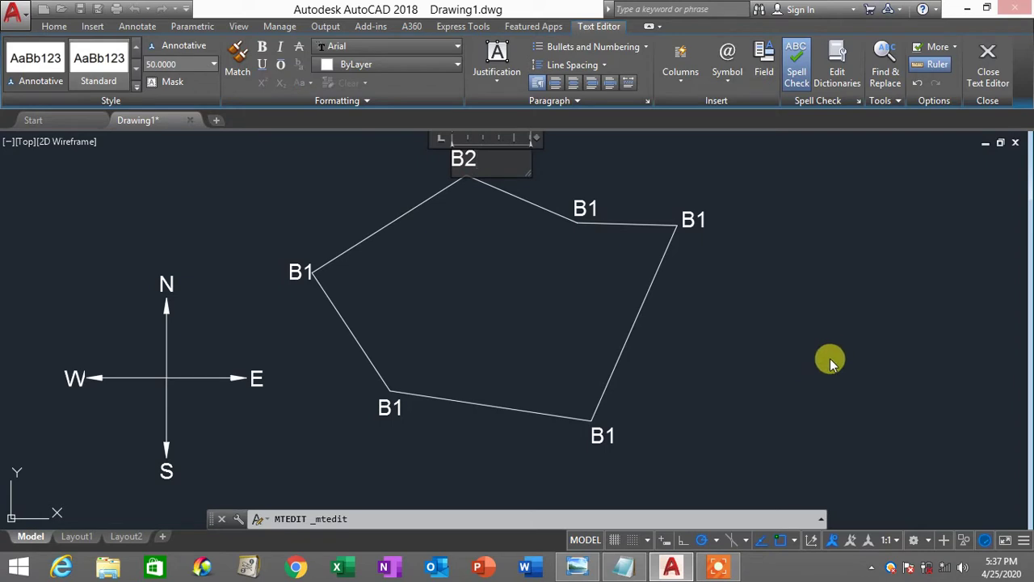
left_click(829, 358)
double_click(588, 210)
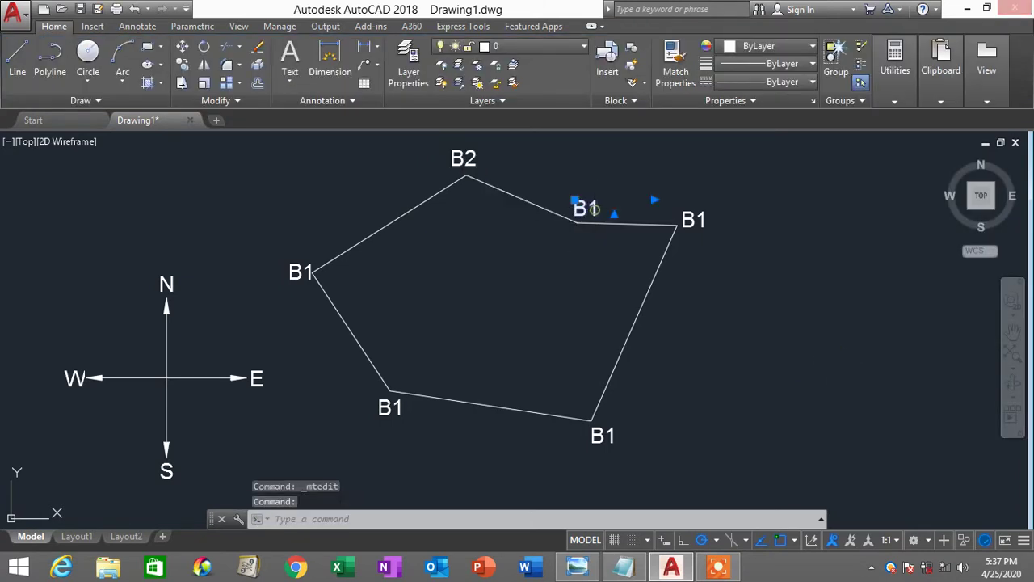
key("BackSpace")
type("3")
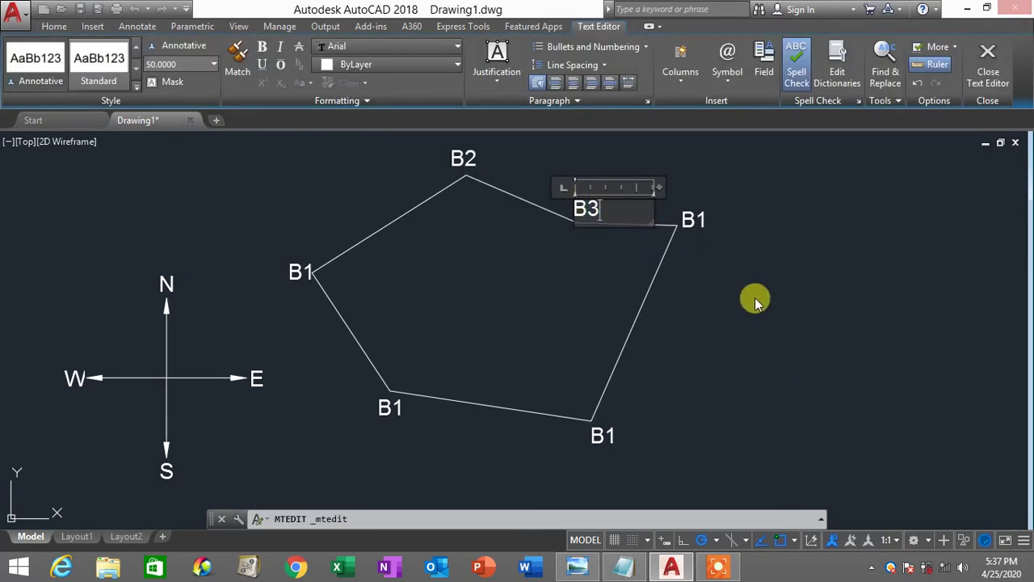
left_click(763, 305)
Change the label at the plot's easternmost corner to B4 and the label at the southernmost corner to B5.
left_click(691, 219)
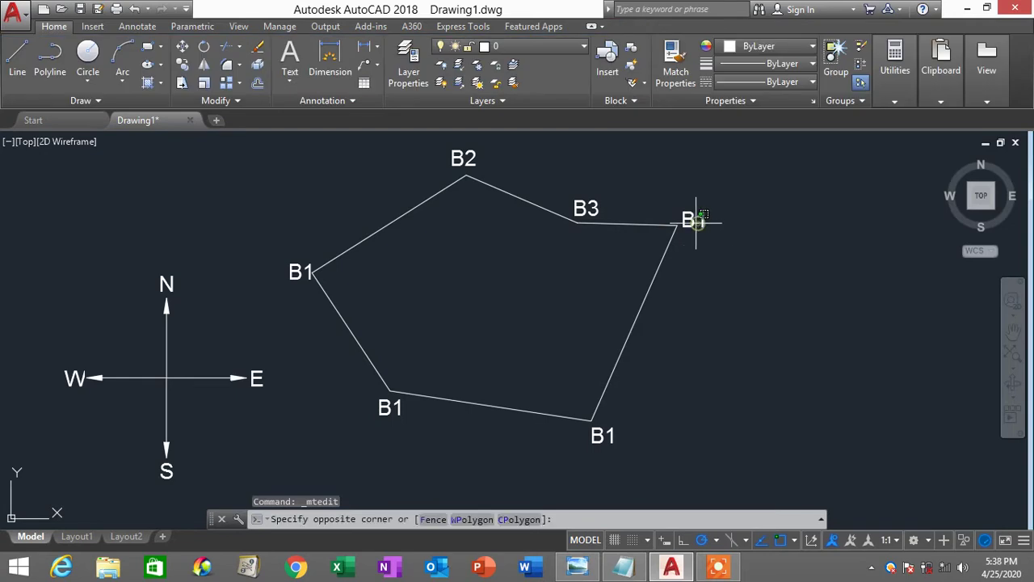
double_click(691, 219)
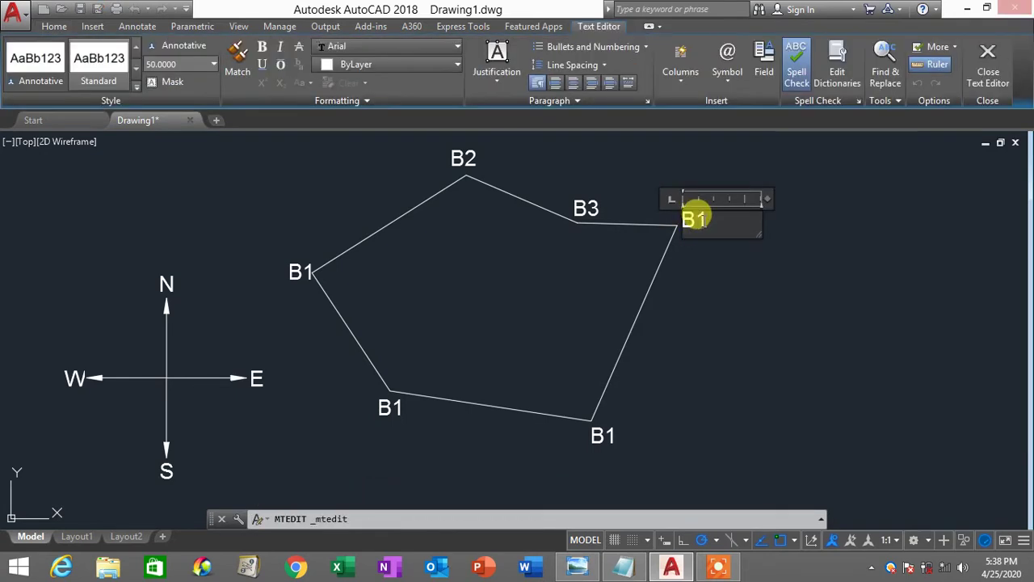
left_click_drag(707, 219, 695, 220)
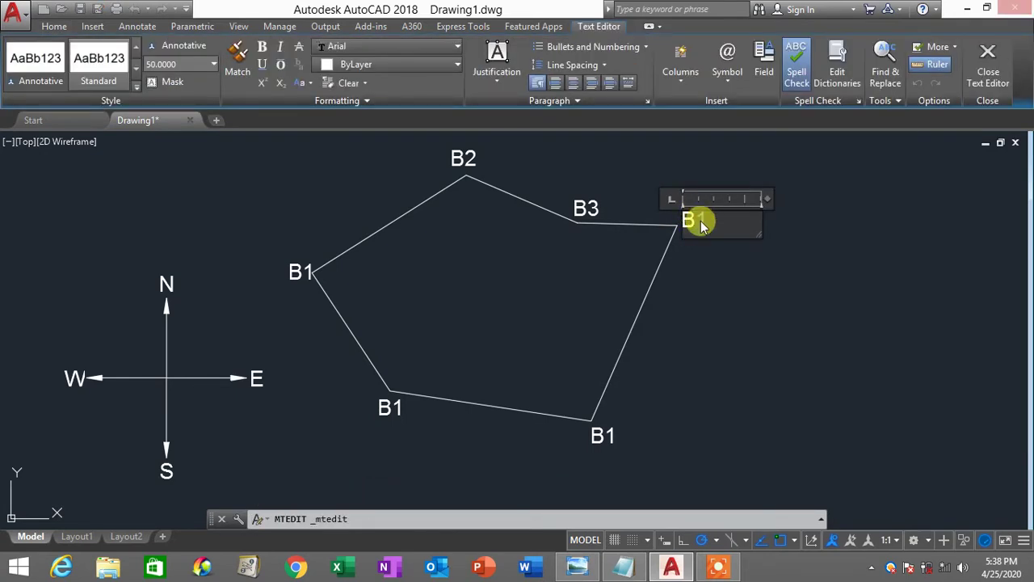
left_click(734, 286)
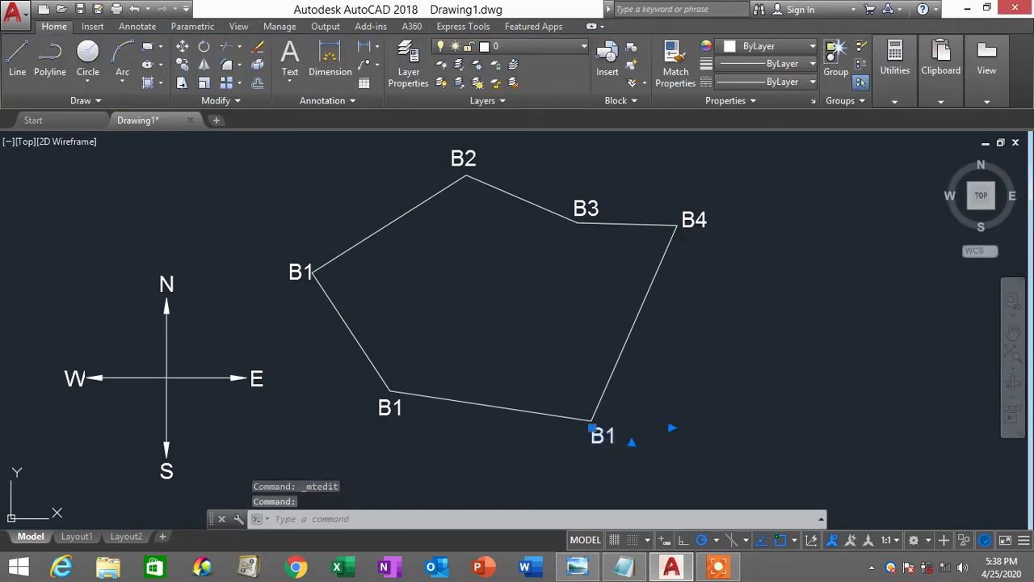
double_click(603, 437)
left_click_drag(600, 430, 618, 424)
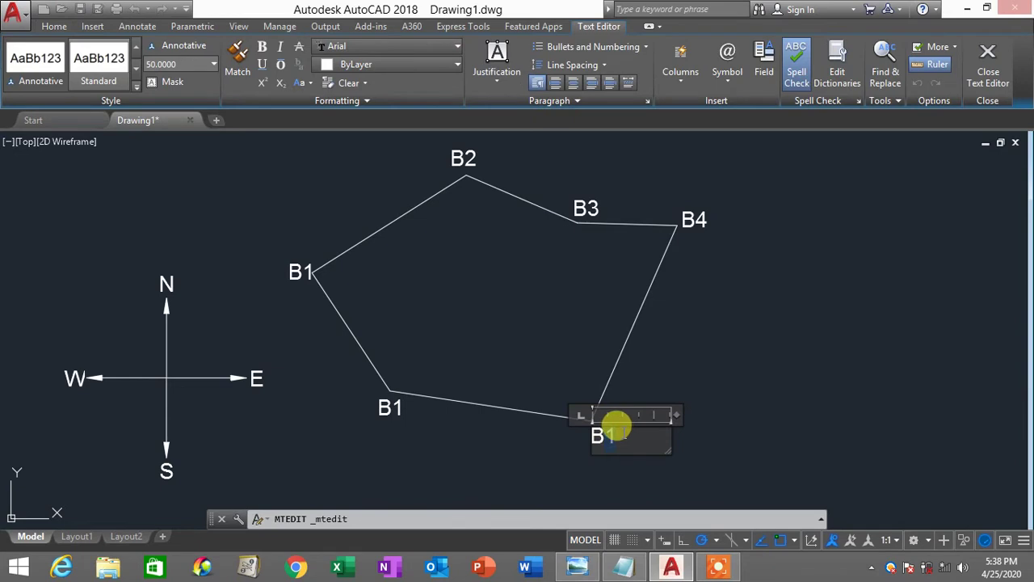
type("5")
left_click(485, 417)
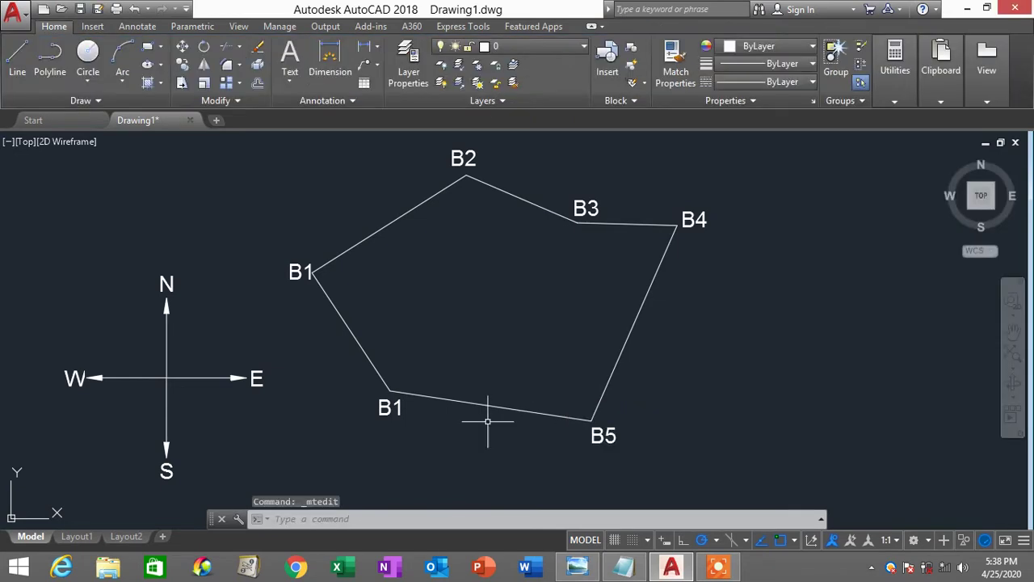
Change the remaining B1 label at the plot's southwestern corner to B6 and finish editing the text.
double_click(397, 406)
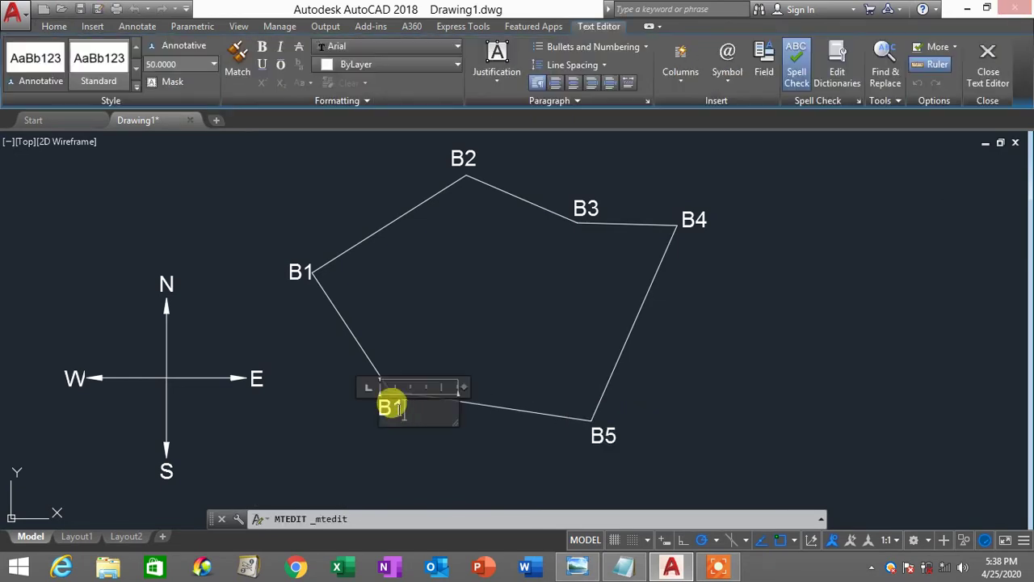
left_click_drag(403, 406, 414, 406)
type("6")
left_click(686, 385)
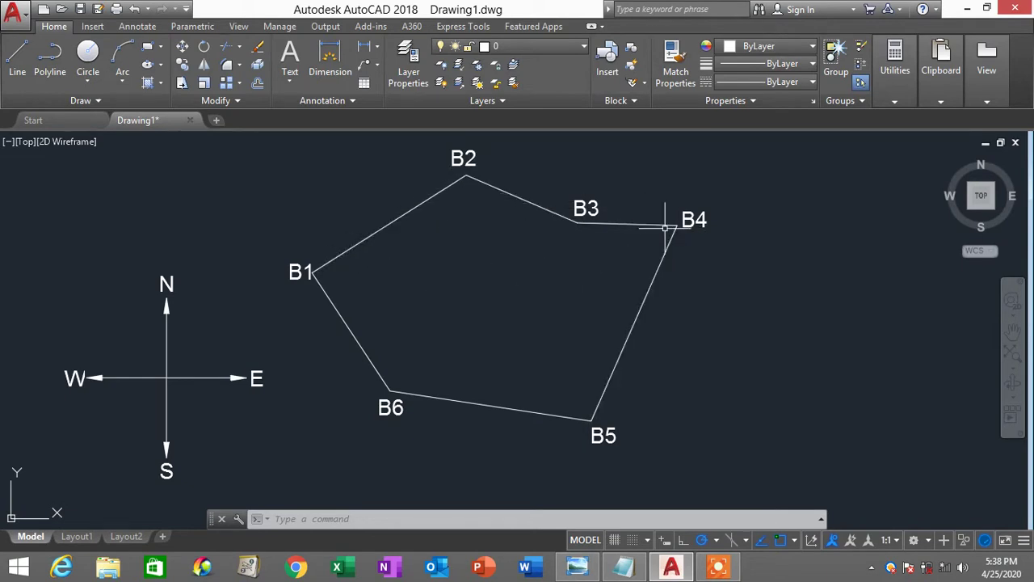
Switch to Notepad to compare the bearing formats of Survey Plans 1 and 2, and examine the scanned plan in Windows Photo Viewer.
left_click(622, 567)
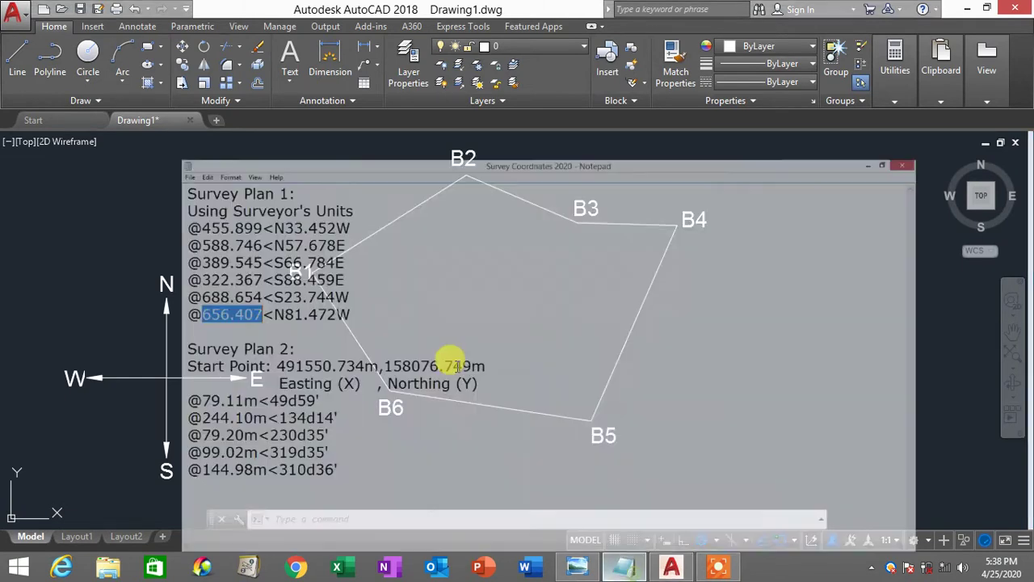
left_click_drag(271, 225, 240, 218)
left_click_drag(74, 72, 261, 68)
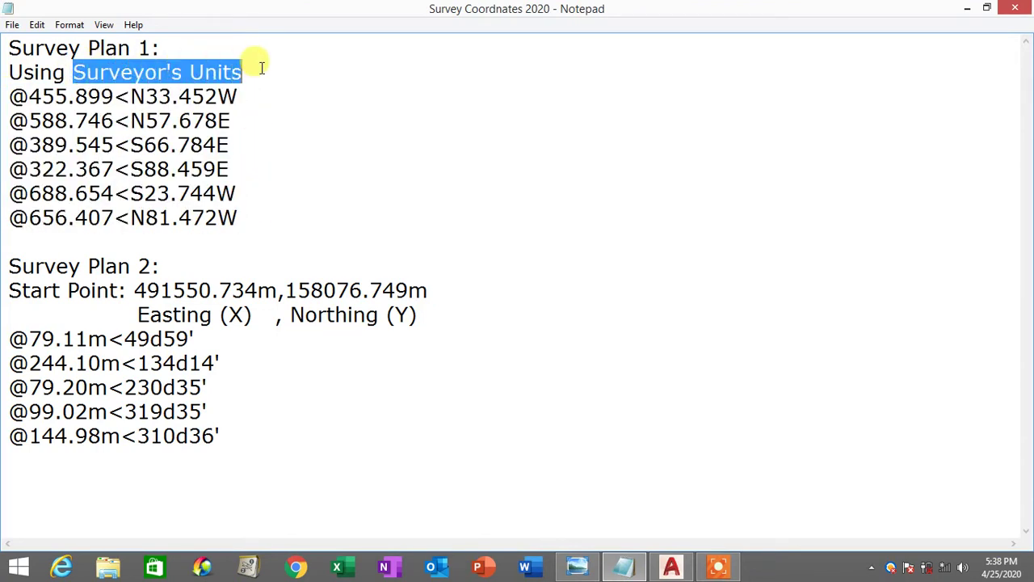
left_click_drag(72, 73, 253, 72)
left_click_drag(126, 95, 237, 89)
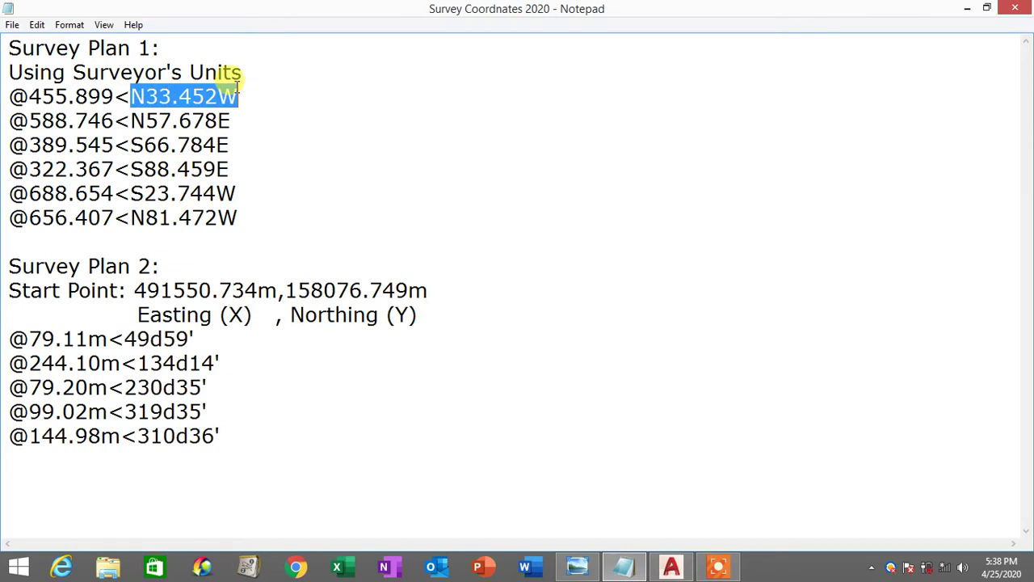
left_click_drag(6, 265, 164, 264)
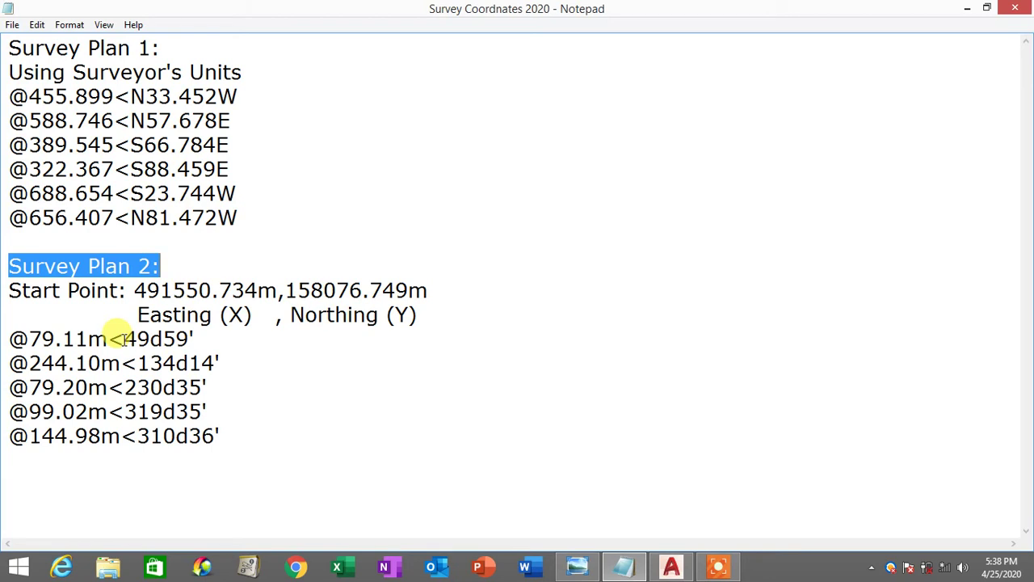
left_click_drag(123, 339, 196, 338)
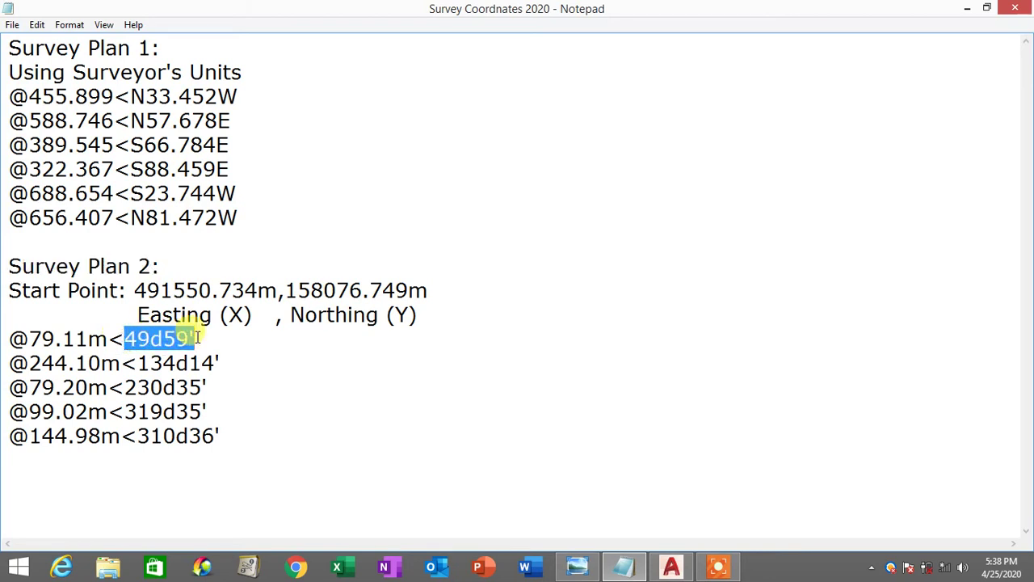
left_click_drag(9, 340, 218, 339)
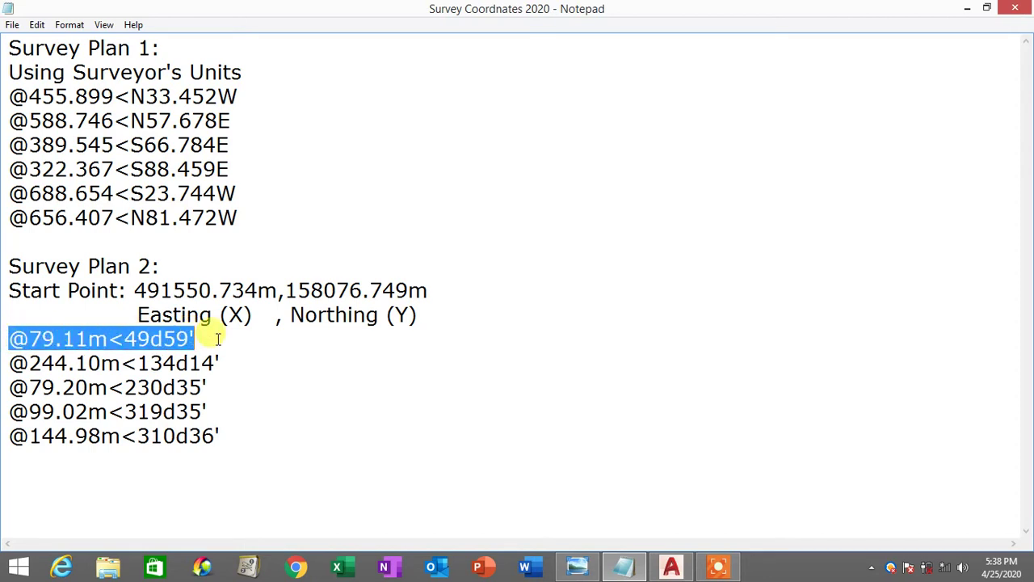
left_click_drag(9, 265, 395, 430)
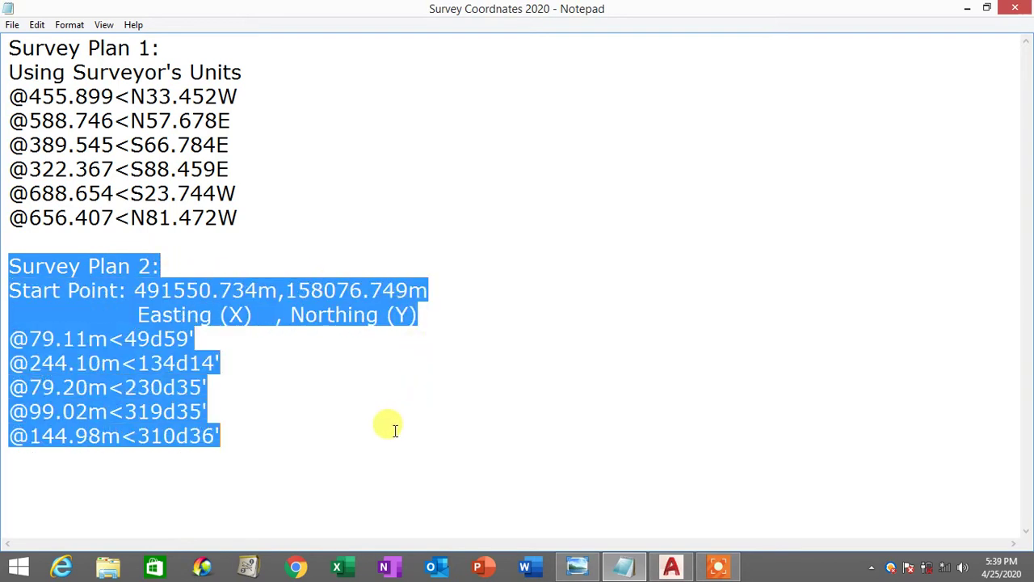
left_click(577, 566)
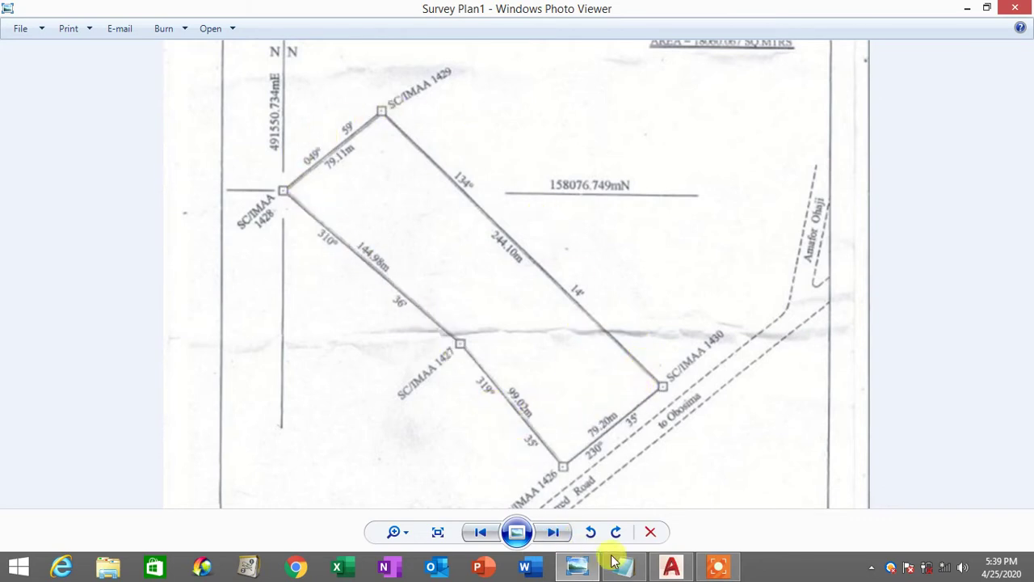
Switch back to AutoCAD, open the drawing units settings and choose Meters as the insertion scale.
left_click(669, 567)
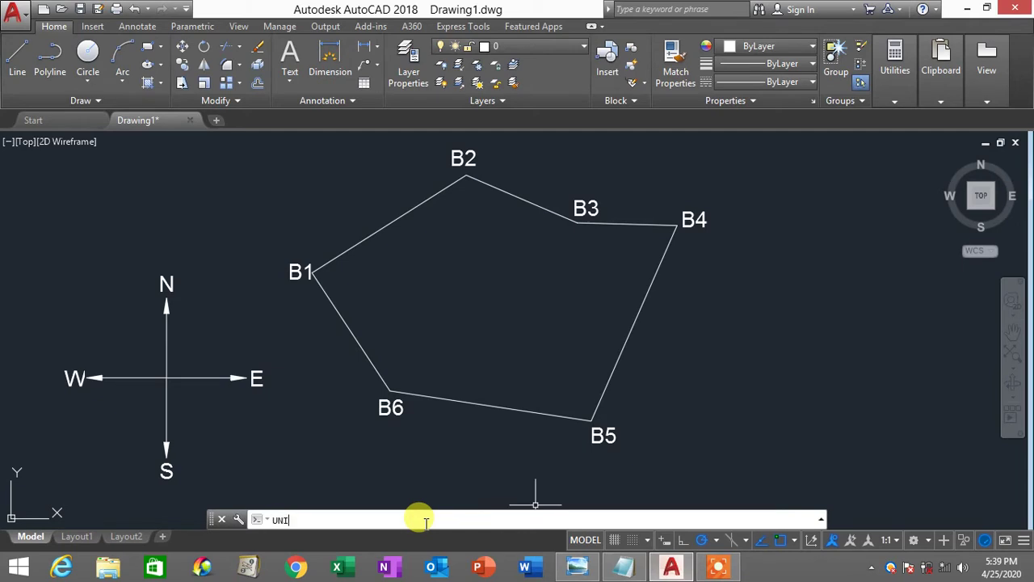
type("UNITS")
key("Return")
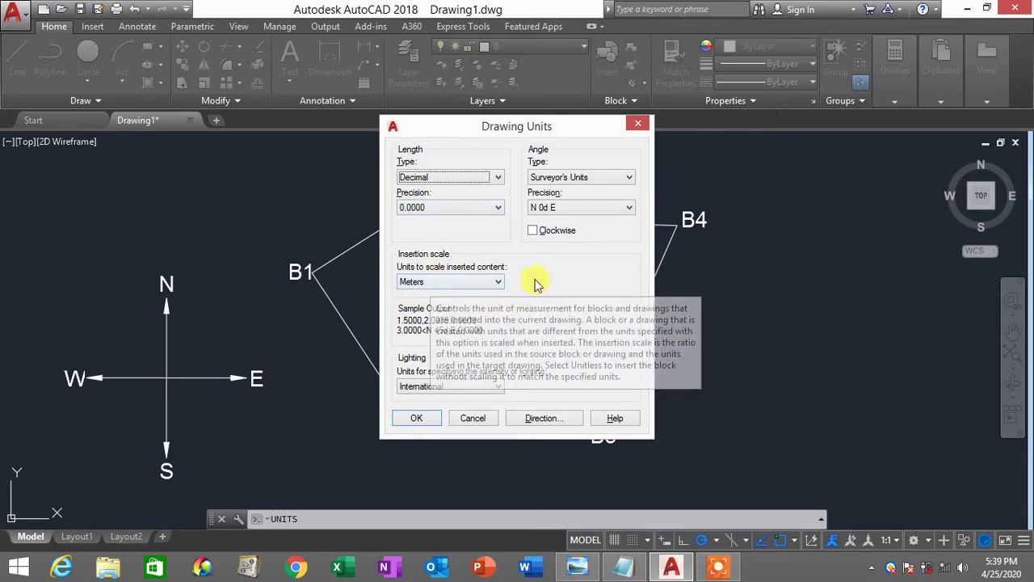
left_click(436, 284)
left_click(436, 285)
left_click(435, 284)
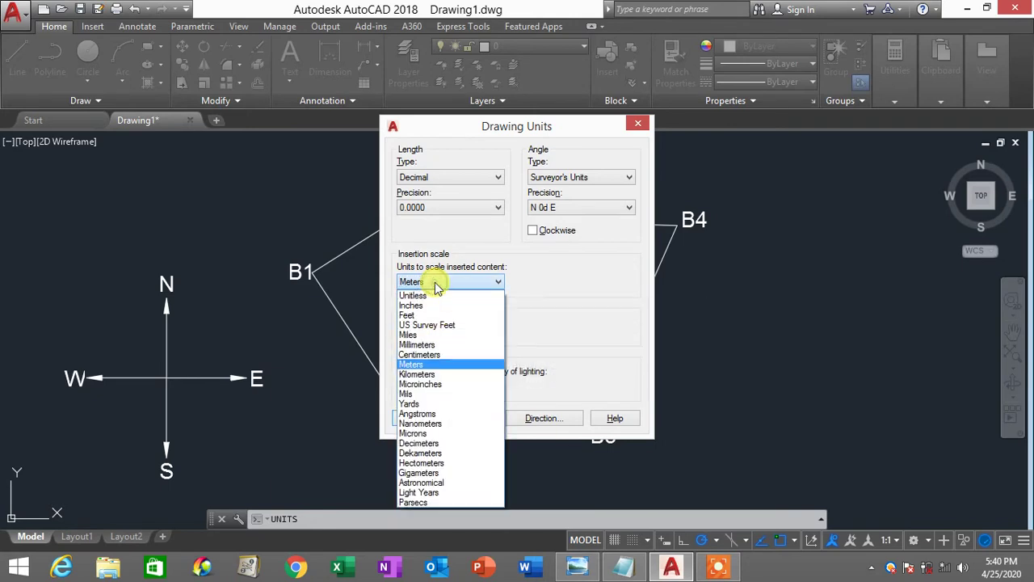
left_click(435, 285)
left_click(436, 284)
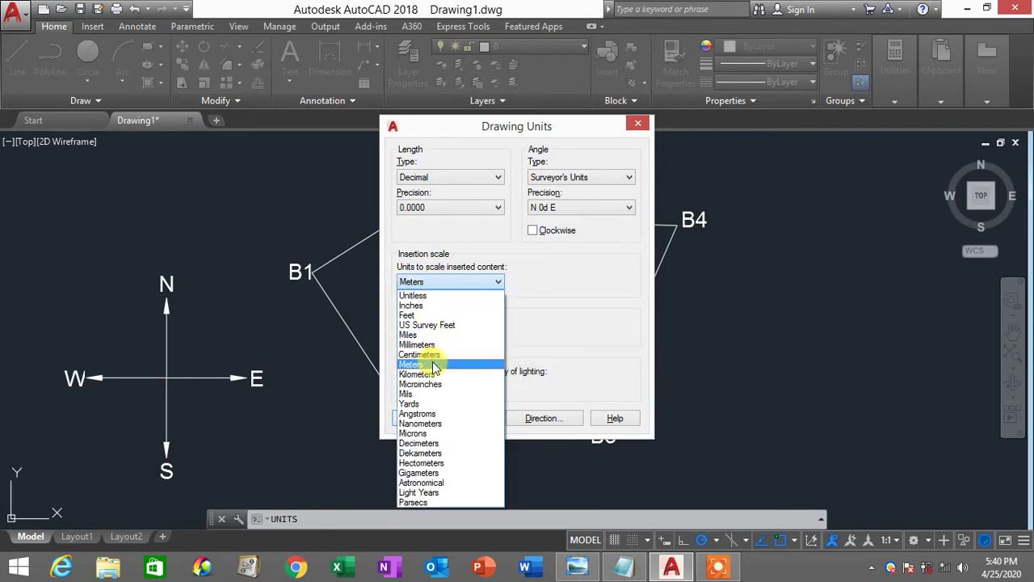
left_click(436, 365)
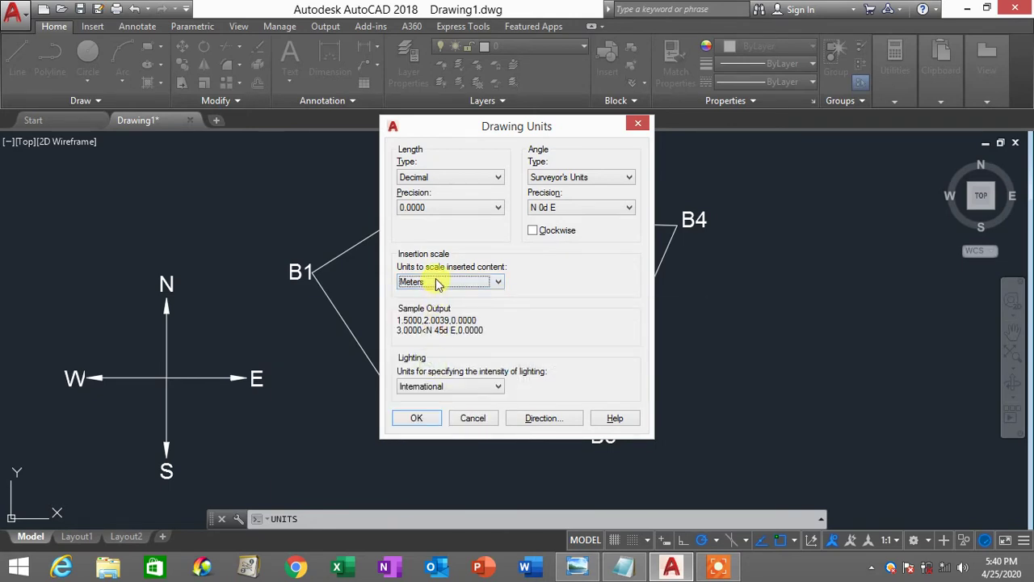
Set the angle type to Deg/Min/Sec, measured clockwise with North as the base angle, and apply the drawing units.
left_click(573, 179)
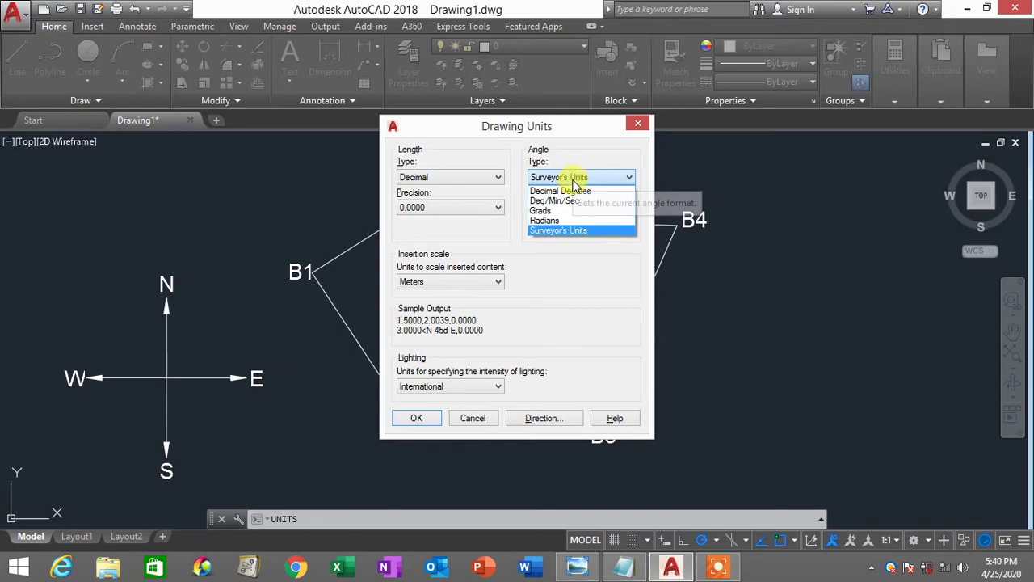
left_click(561, 200)
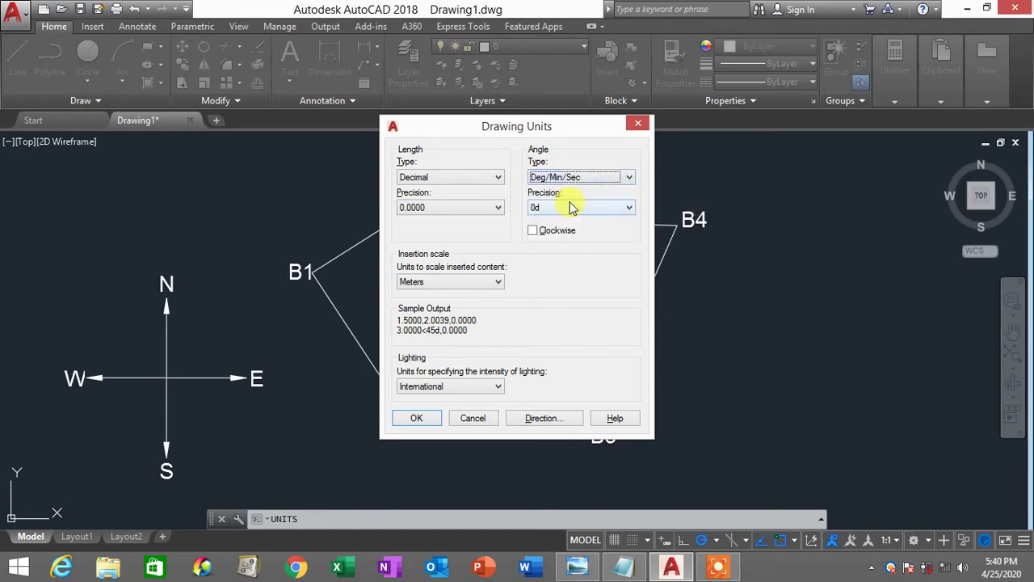
left_click(533, 231)
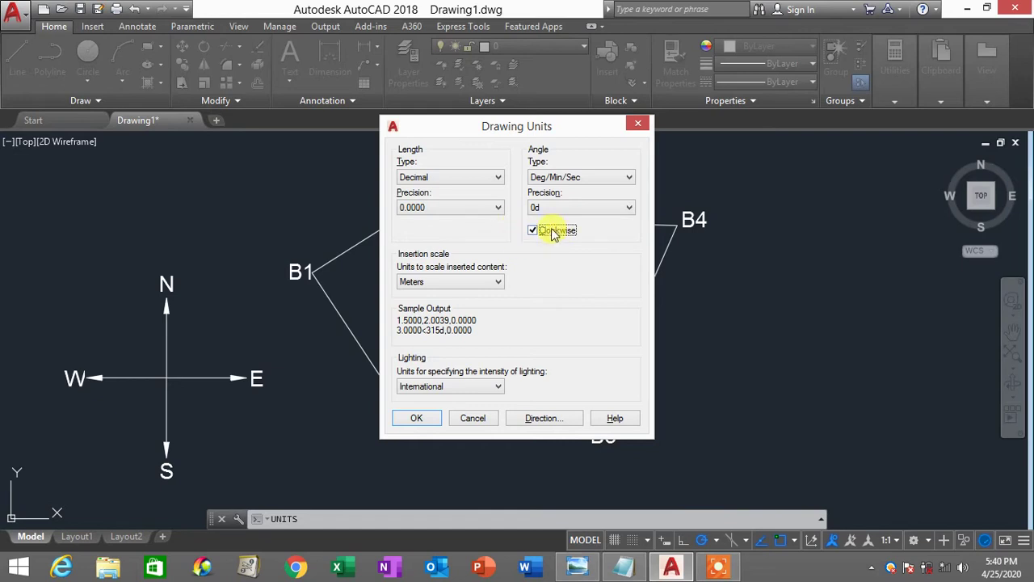
left_click(555, 423)
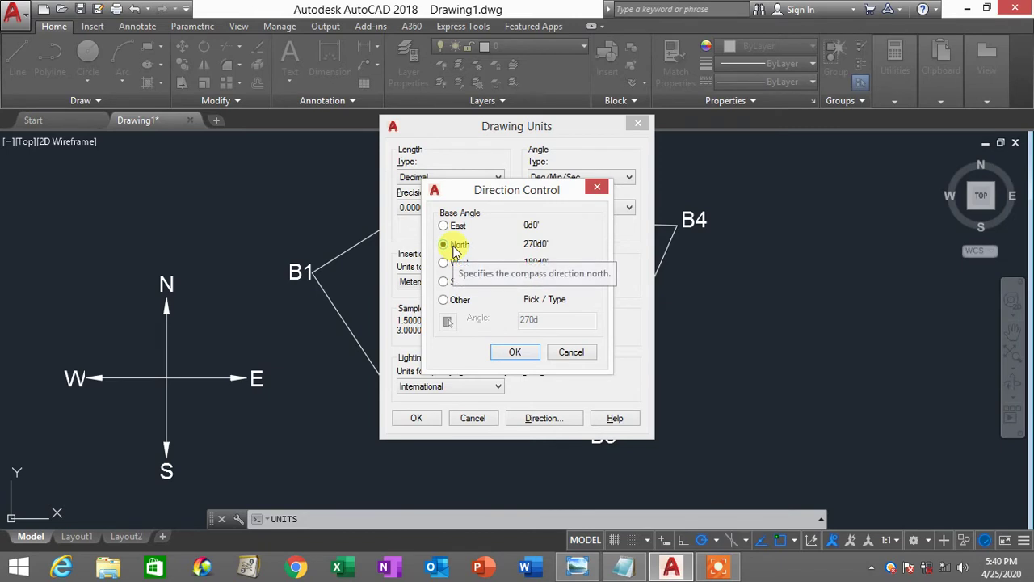
left_click(517, 355)
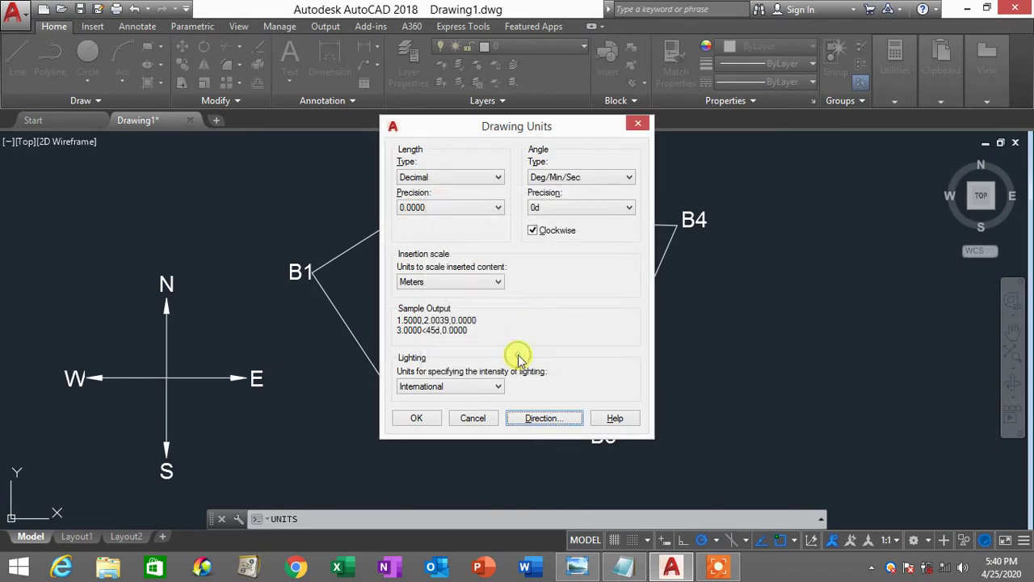
left_click(417, 418)
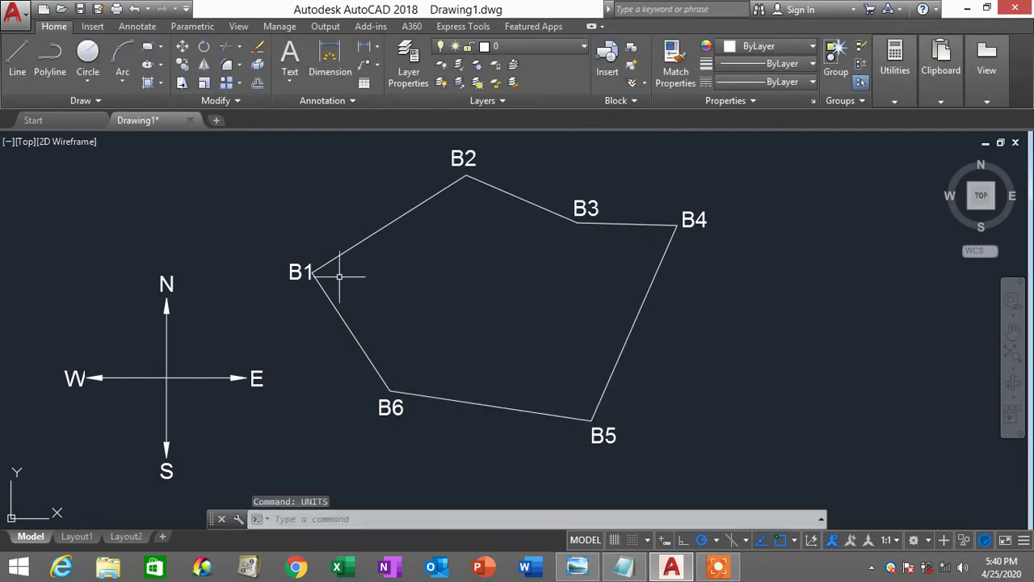
Delete the whole plot outline with its B1 to B6 corner labels, keeping the compass cross.
left_click(739, 478)
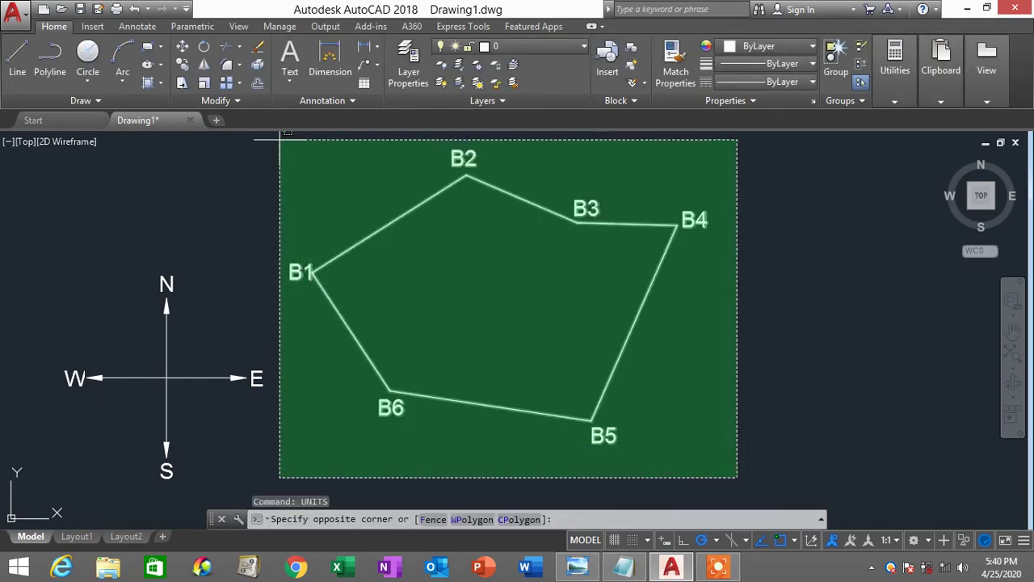
left_click(280, 139)
key("Delete")
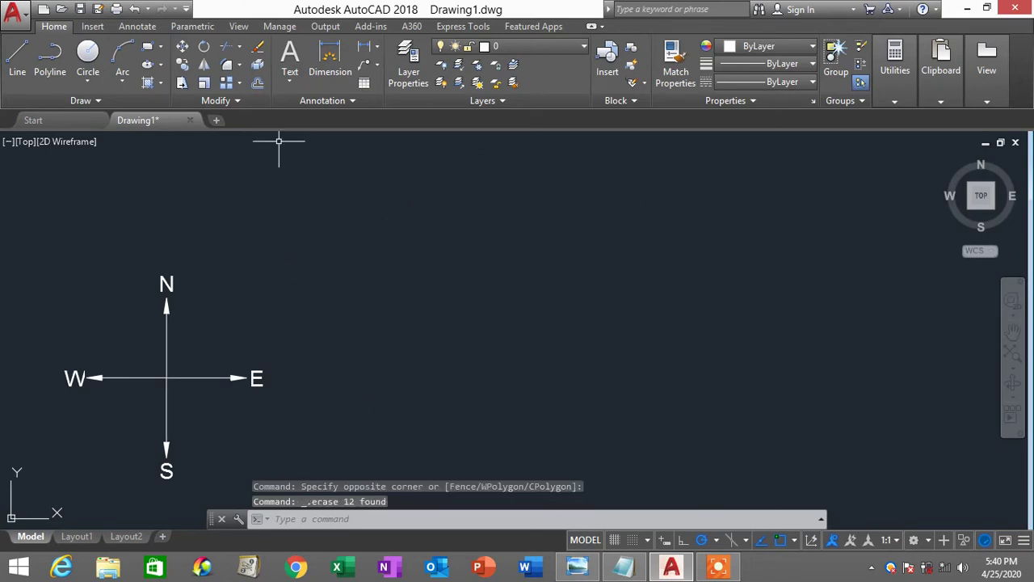
Switch to Notepad and examine Survey Plan 2's start point, matching its two coordinates to Easting (X) and Northing (Y).
left_click(624, 566)
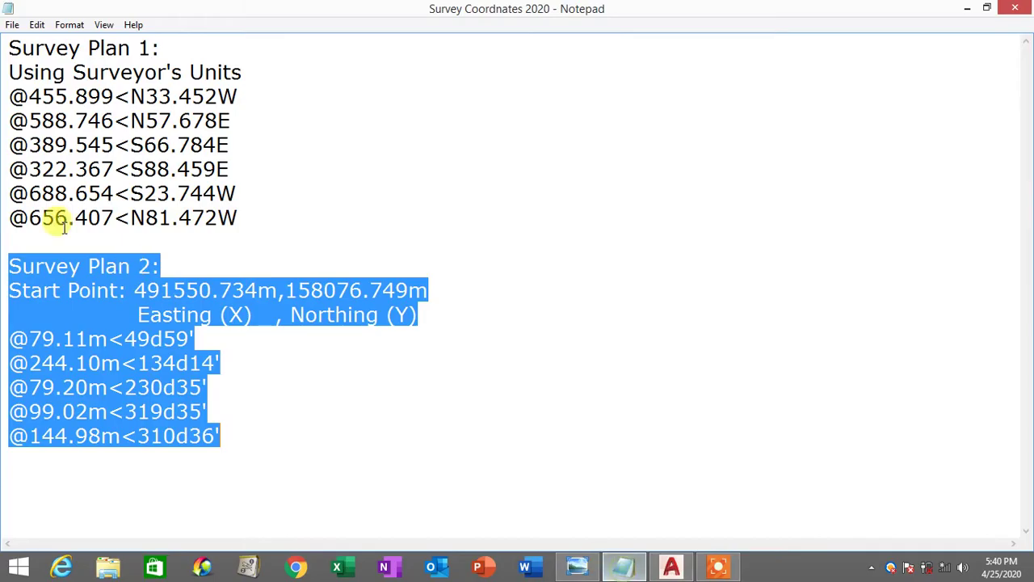
left_click_drag(11, 267, 218, 261)
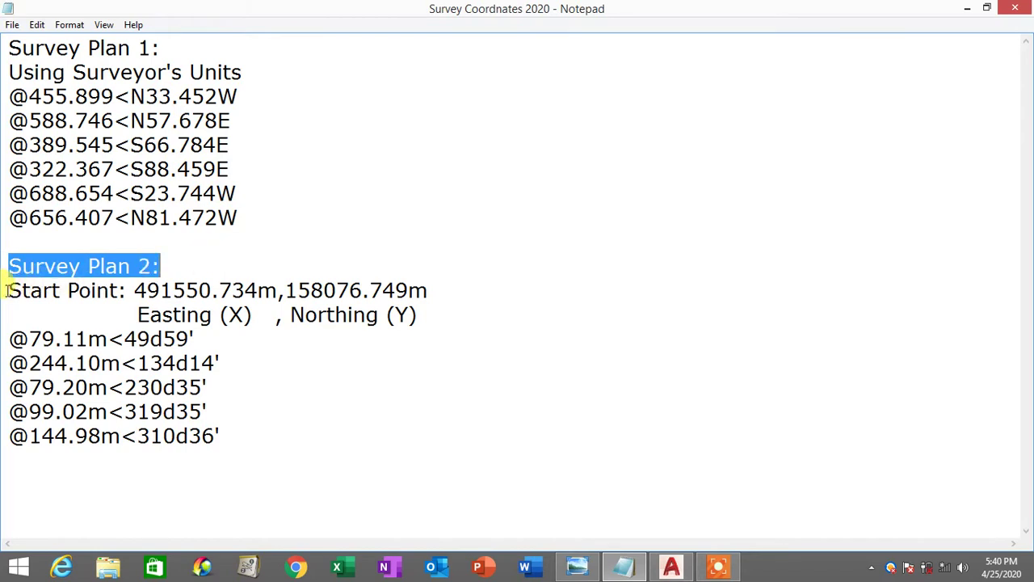
left_click_drag(8, 289, 428, 289)
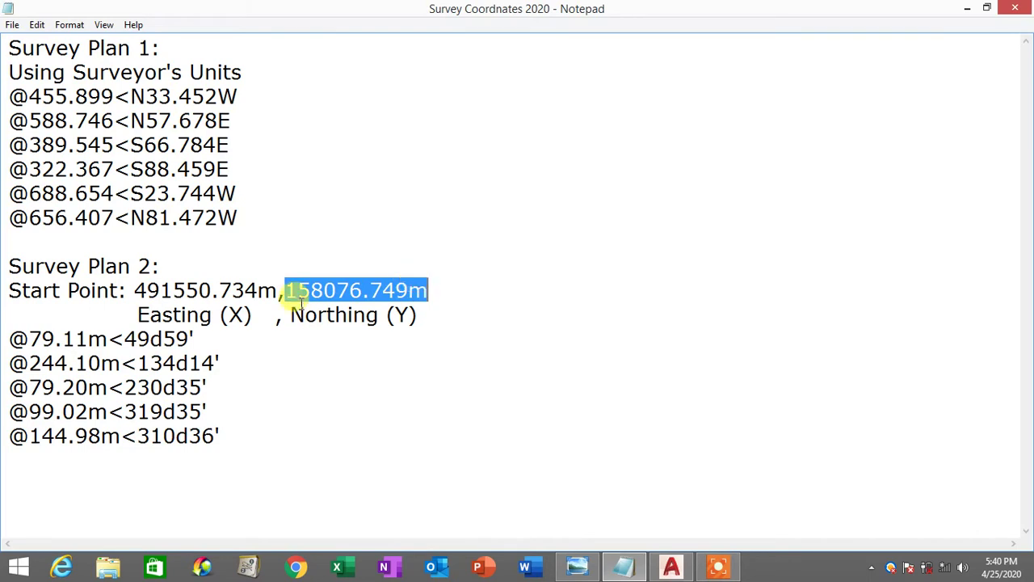
left_click_drag(142, 291, 259, 289)
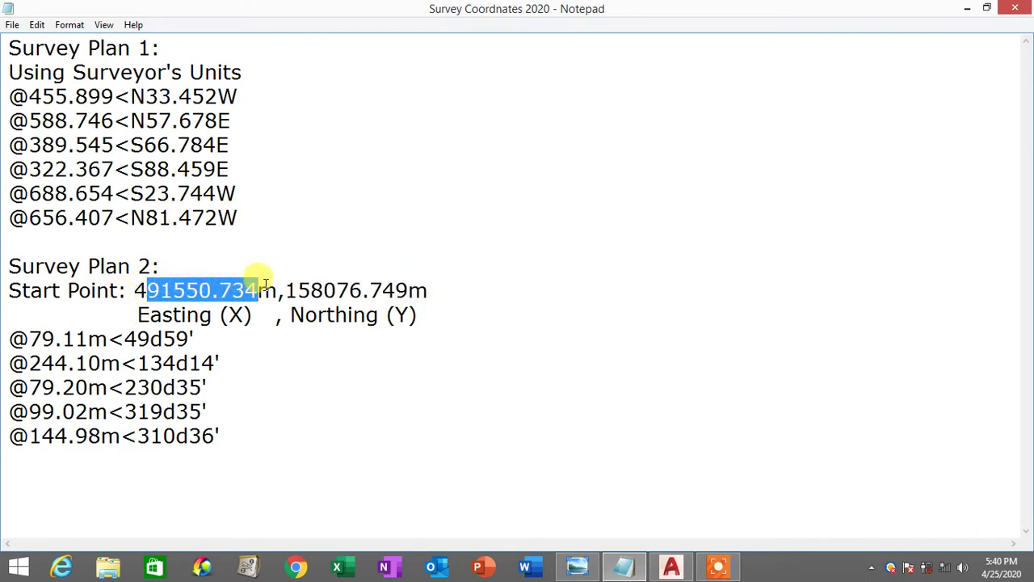
left_click_drag(142, 315, 248, 314)
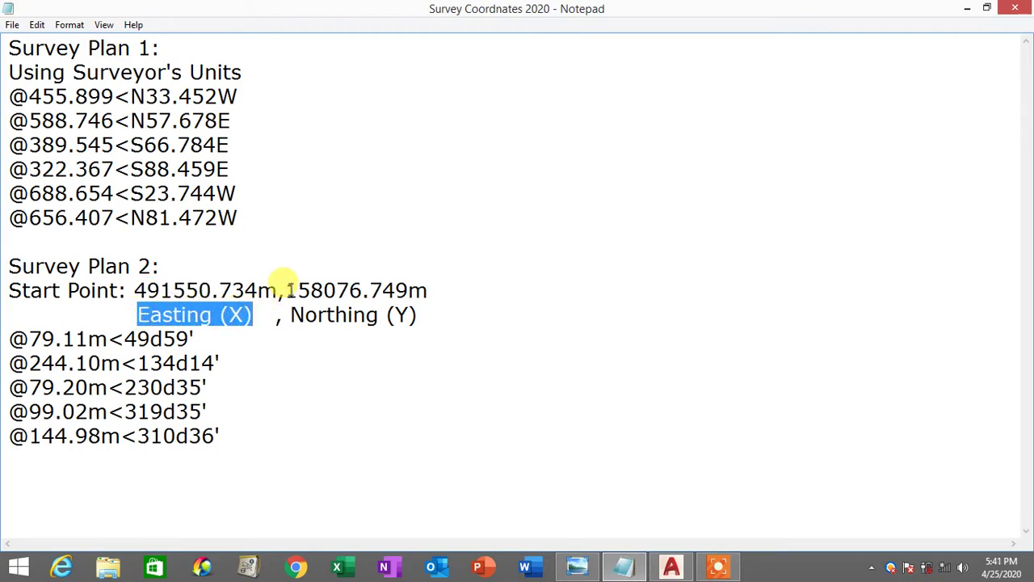
left_click_drag(283, 289, 427, 289)
left_click_drag(289, 314, 416, 312)
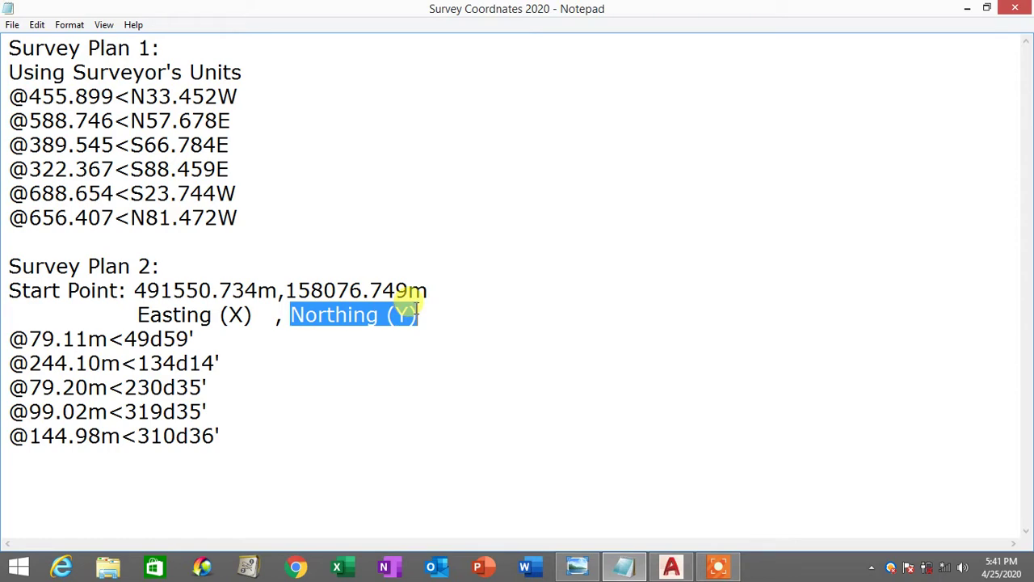
Switch back to AutoCAD, start a line and enter 491550.734 as the easting of its first point, read from the Notepad list.
left_click(666, 572)
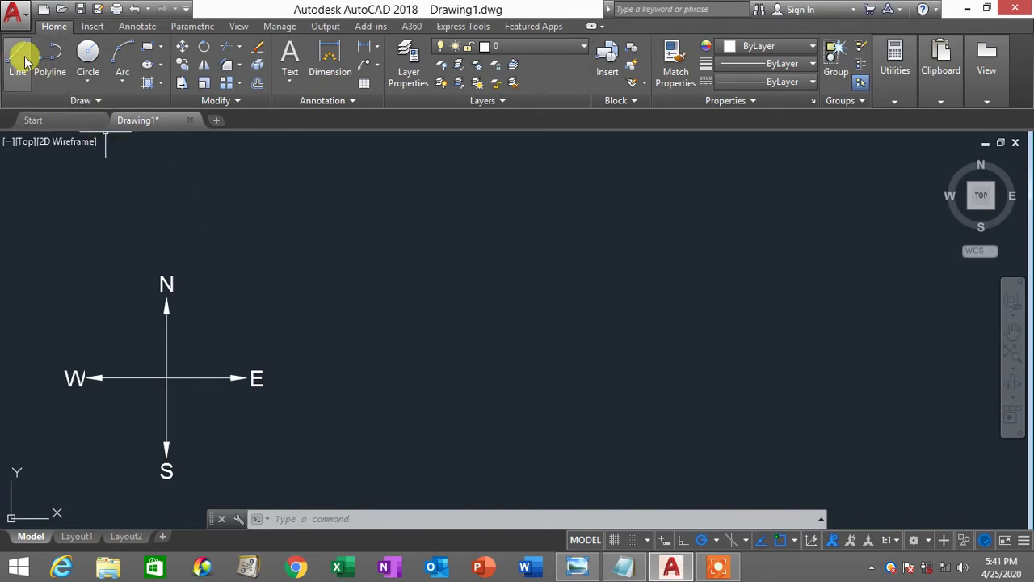
type("L")
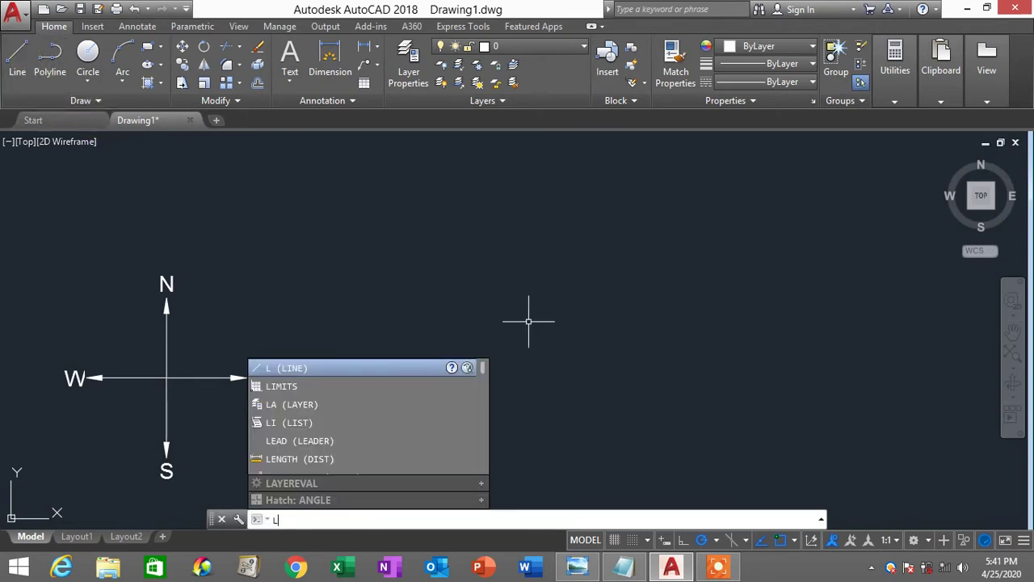
key("Return")
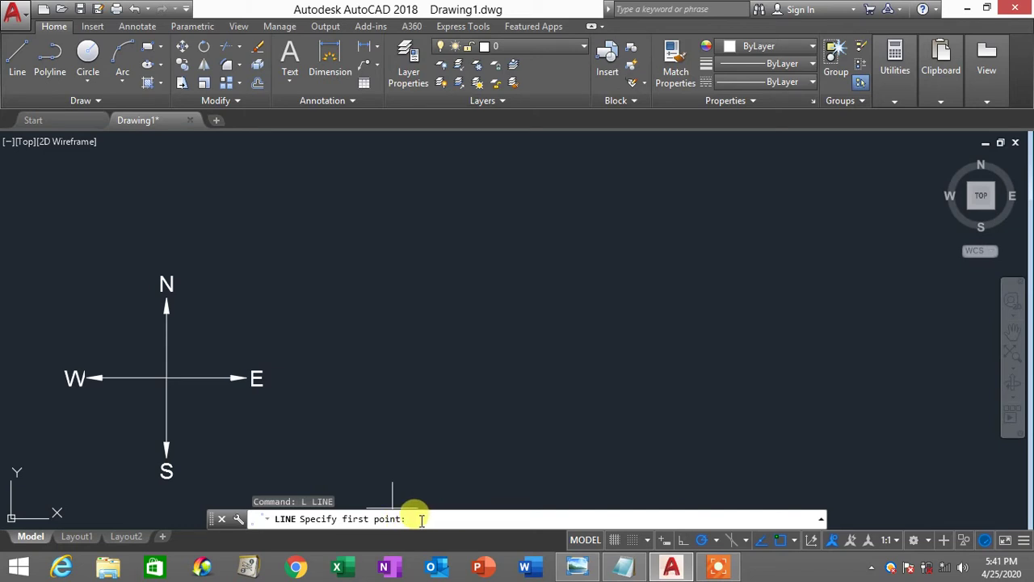
left_click(623, 565)
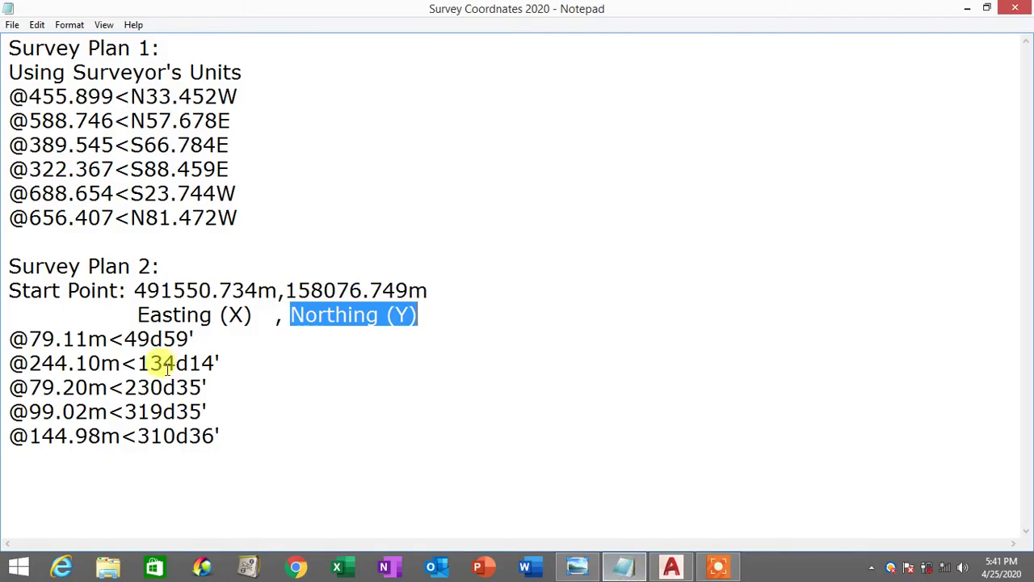
left_click_drag(135, 291, 430, 293)
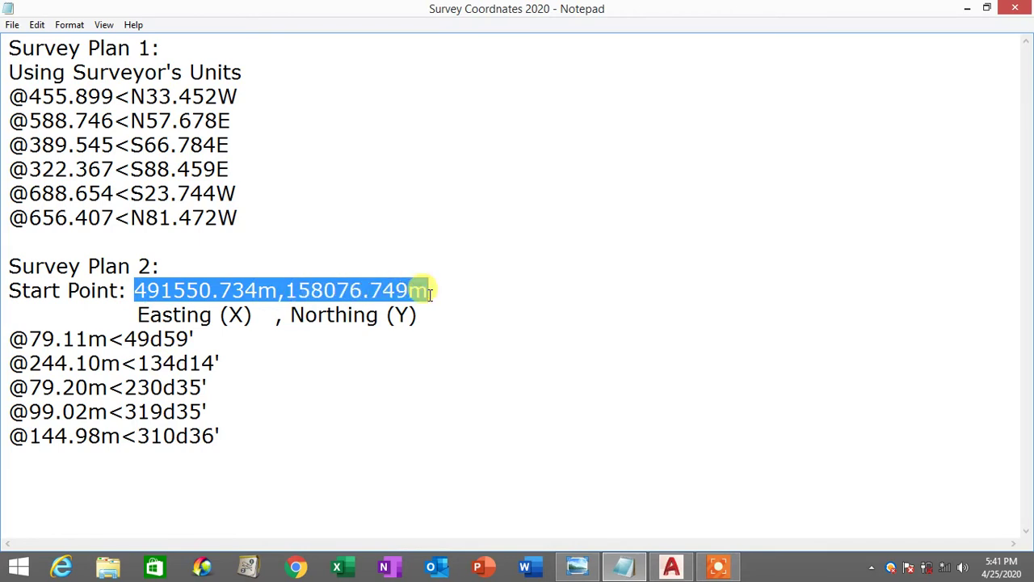
left_click(620, 567)
left_click(480, 517)
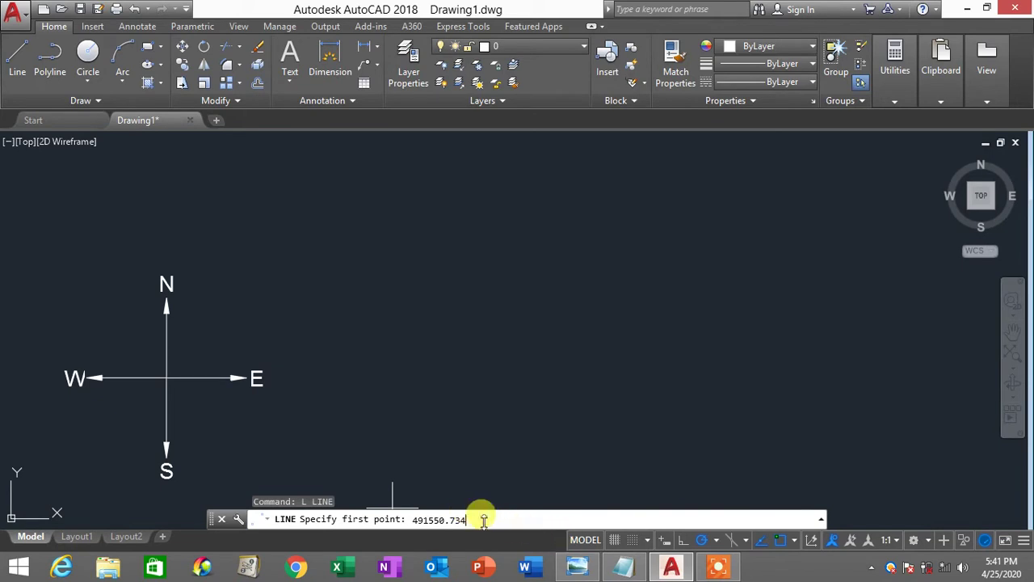
Recheck the start point in Notepad and complete the line's first-point entry with the northing 158076.749.
left_click(624, 567)
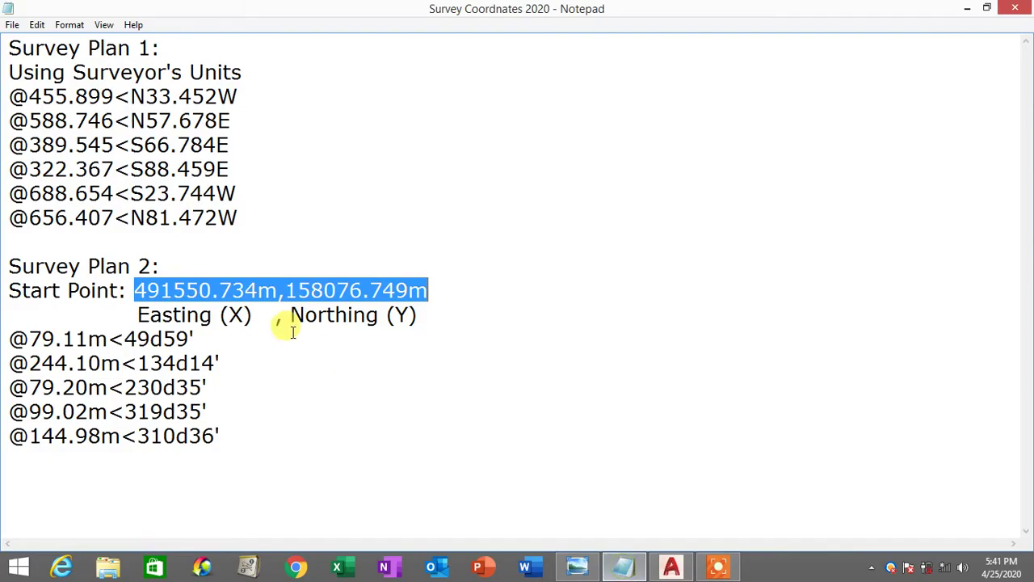
left_click_drag(132, 290, 212, 290)
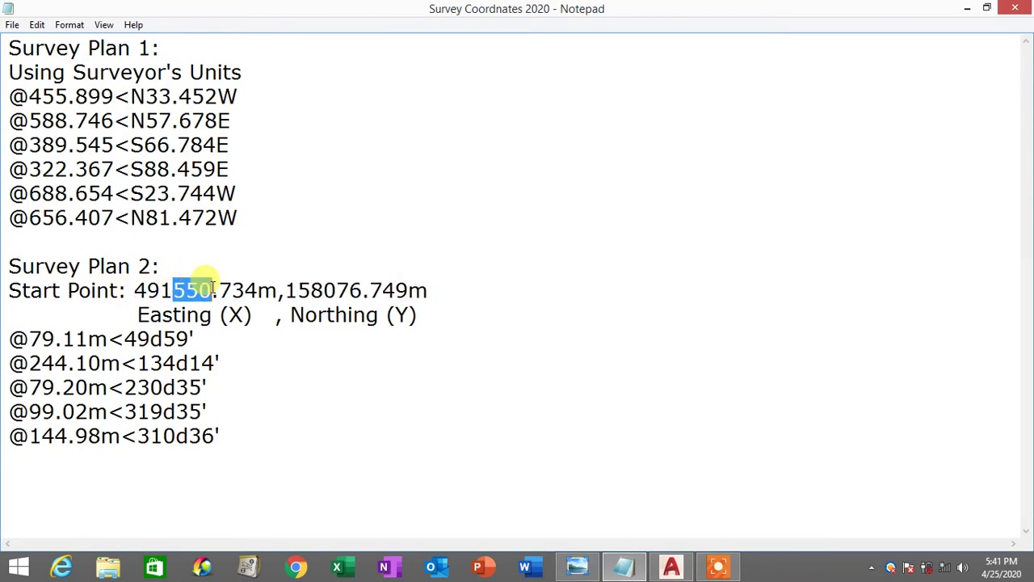
left_click(630, 569)
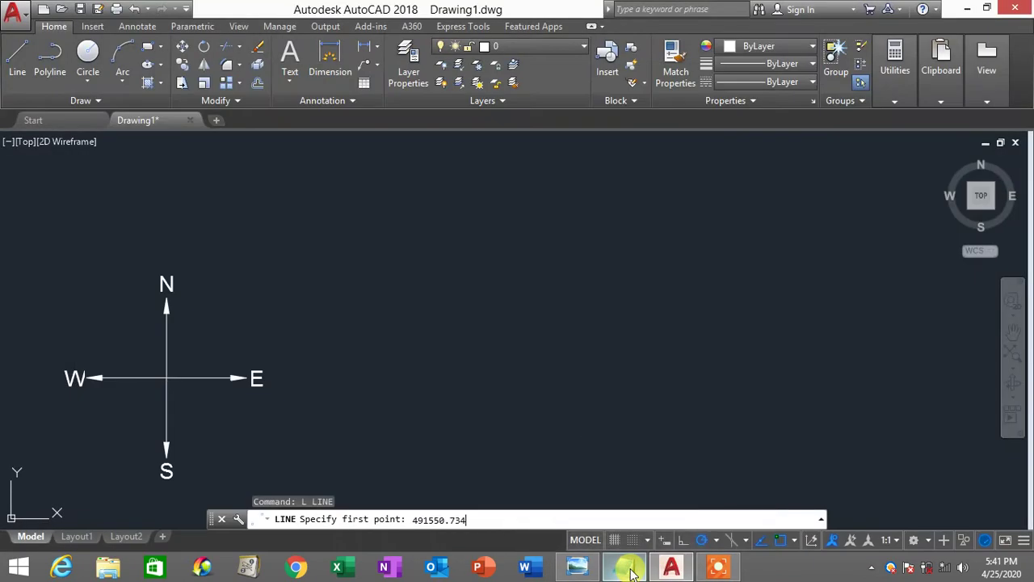
left_click(630, 569)
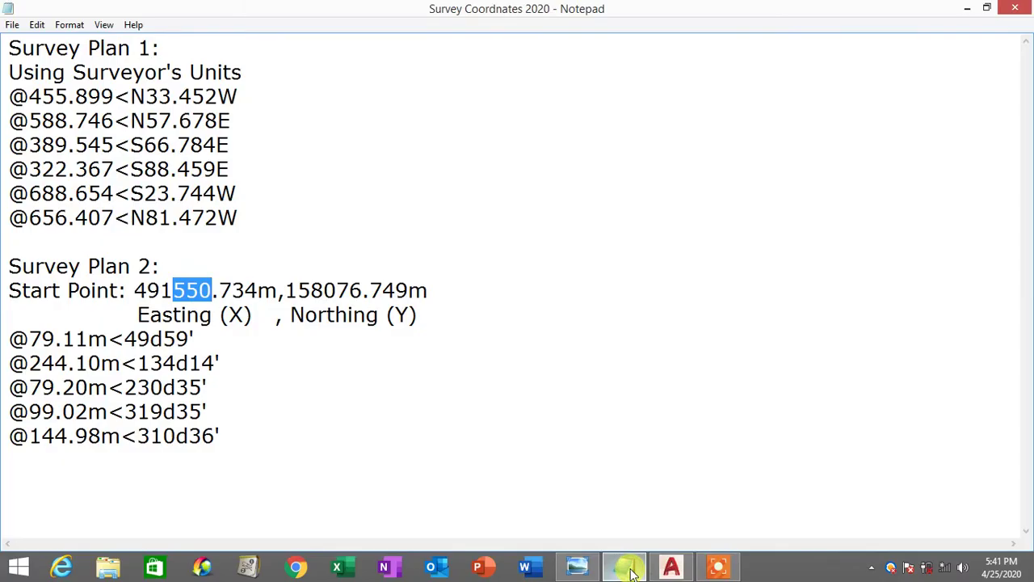
left_click(630, 570)
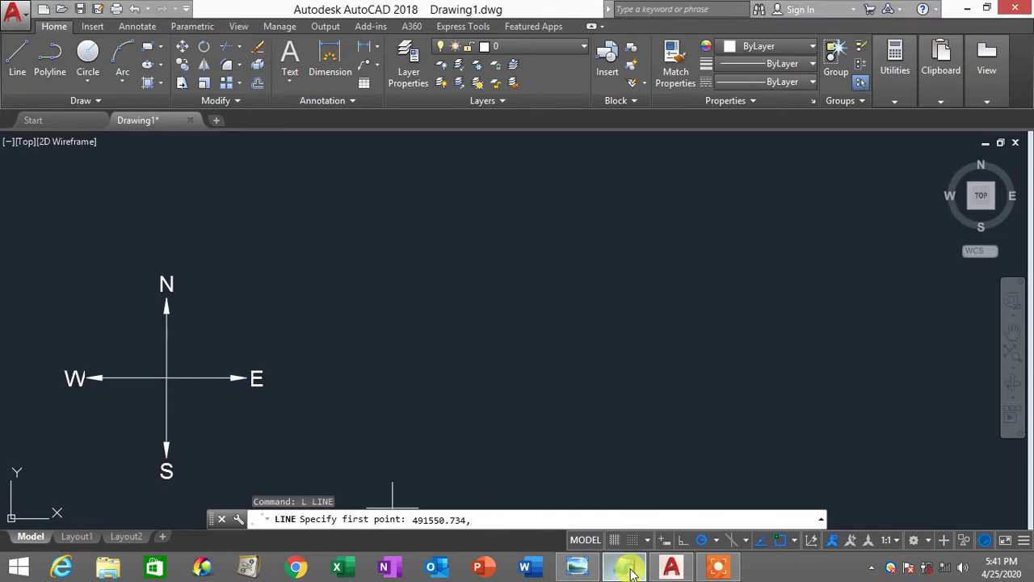
left_click(630, 569)
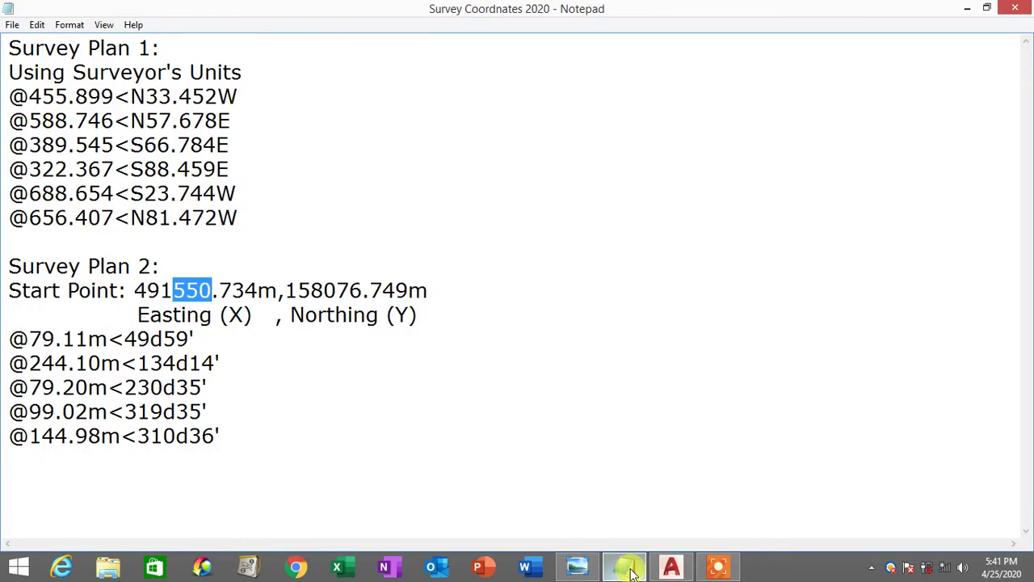
left_click(630, 570)
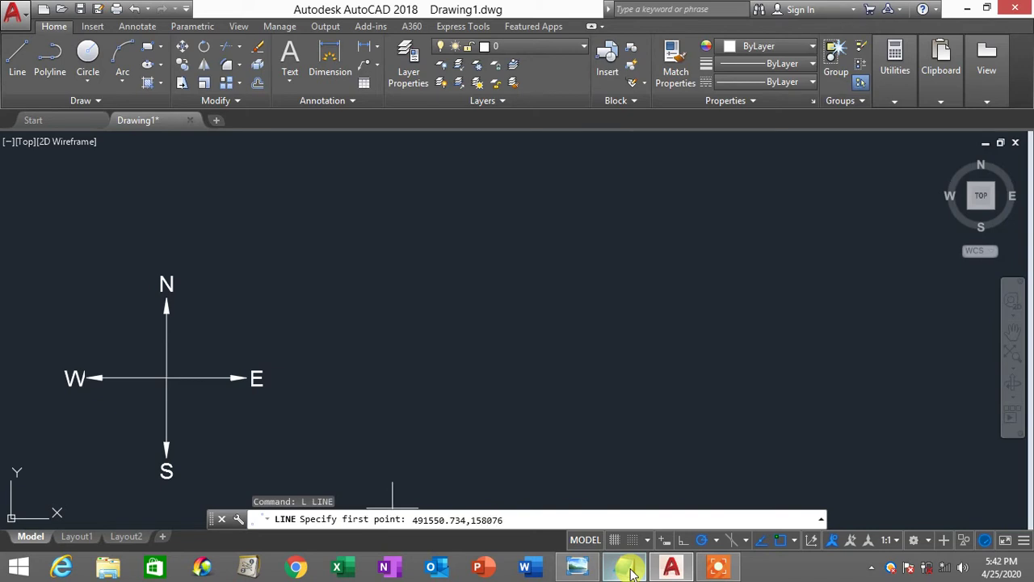
left_click(630, 570)
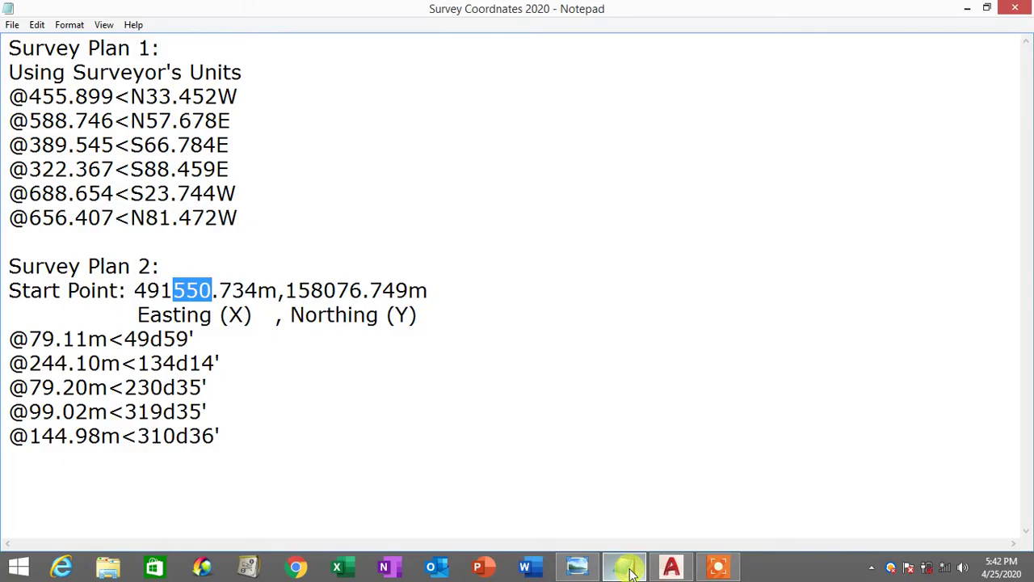
left_click(630, 569)
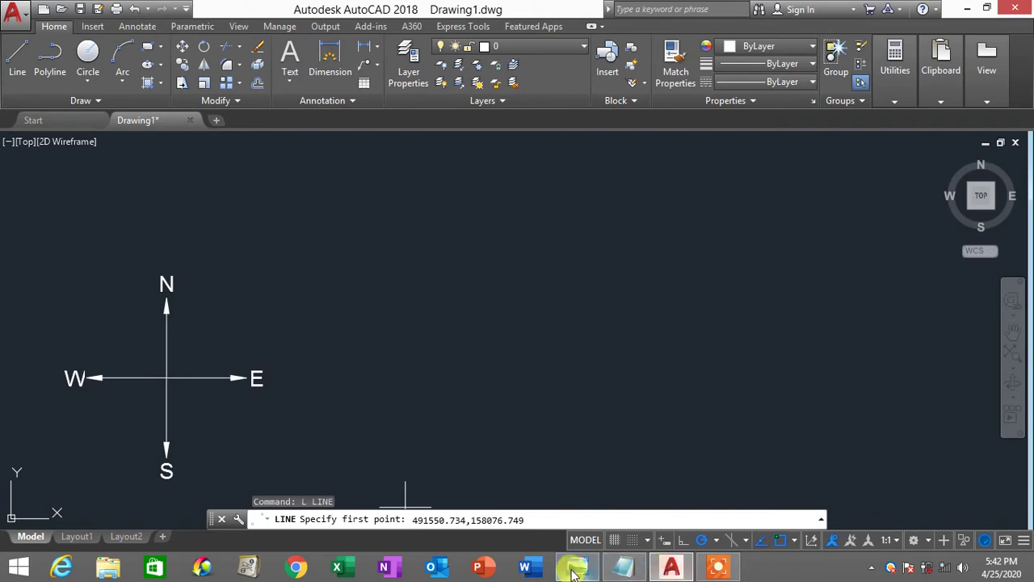
Check the entered easting and northing against the scanned plan in Windows Photo Viewer, and place the line's first point at 491550.734,158076.749 in AutoCAD.
mouse_move(577, 566)
left_click(503, 476)
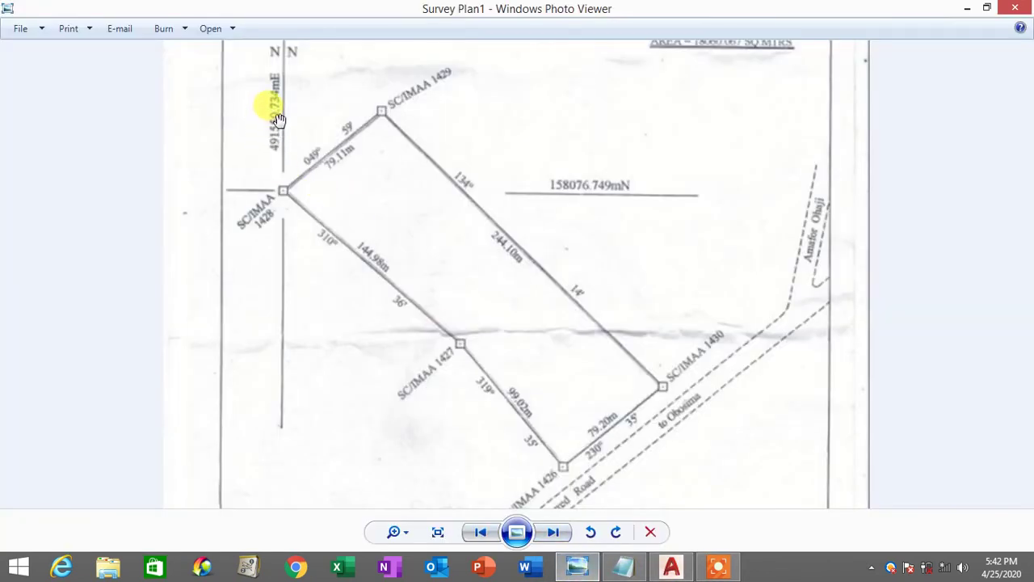
left_click(583, 562)
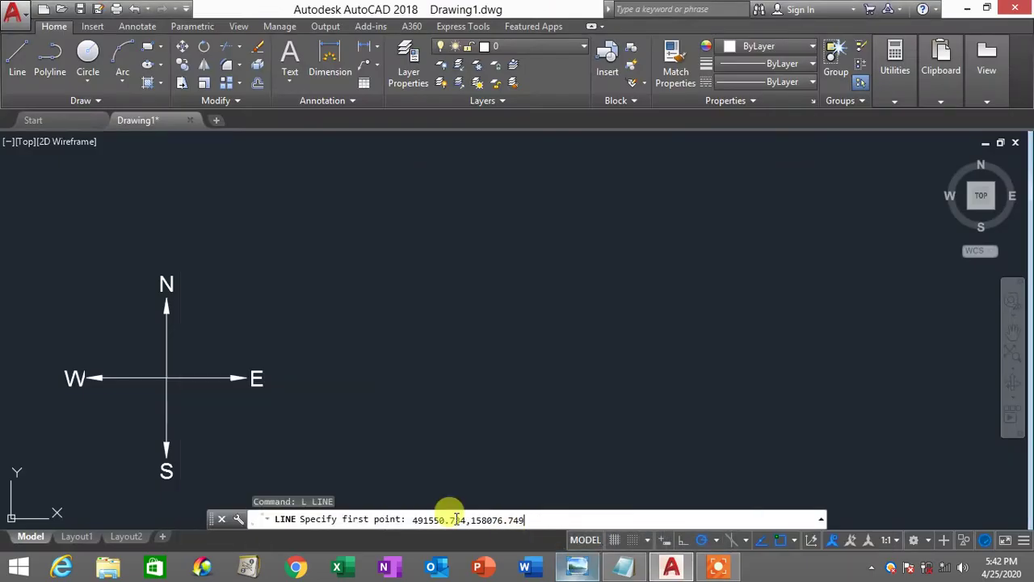
left_click(577, 569)
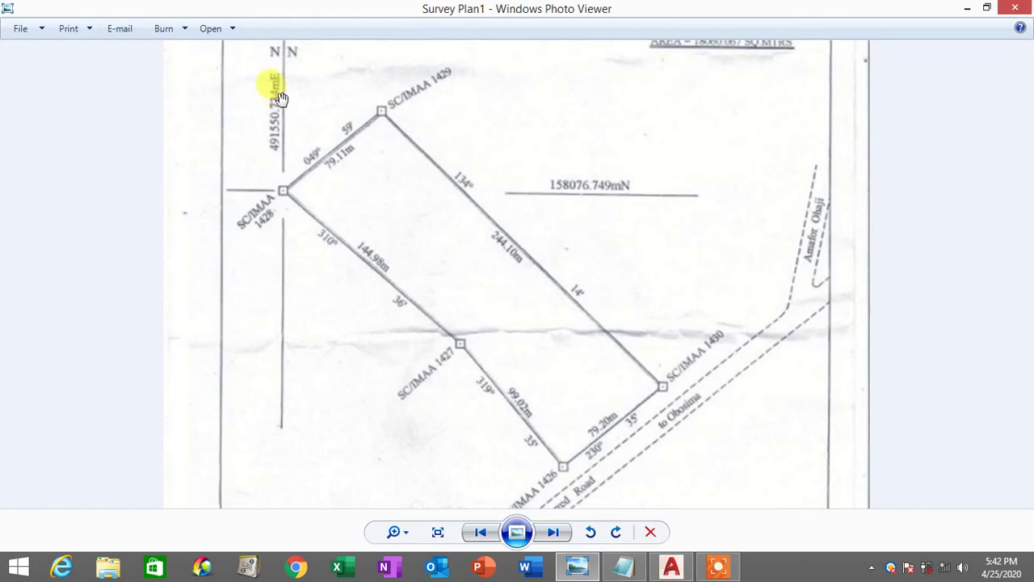
left_click(577, 566)
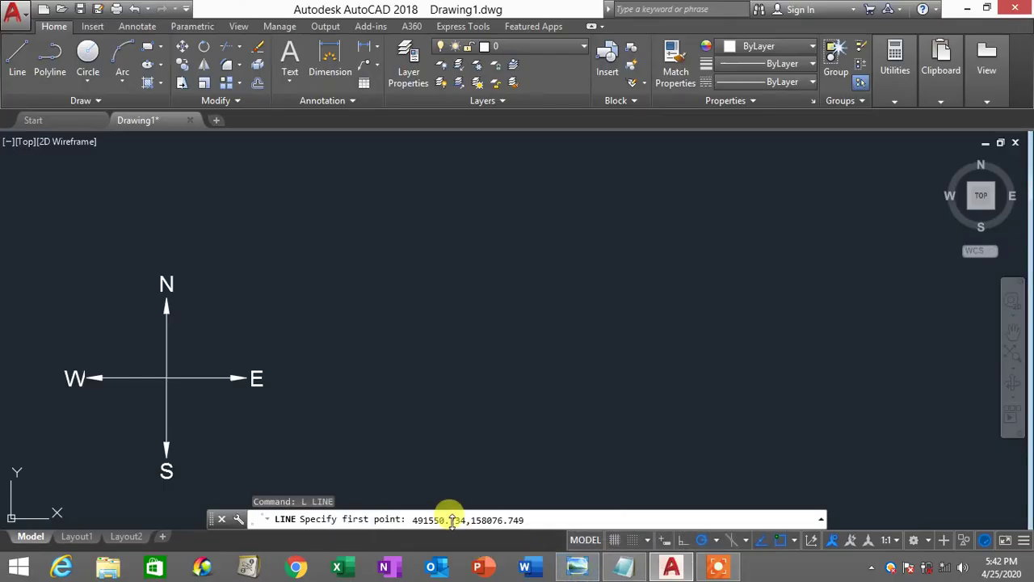
left_click(577, 566)
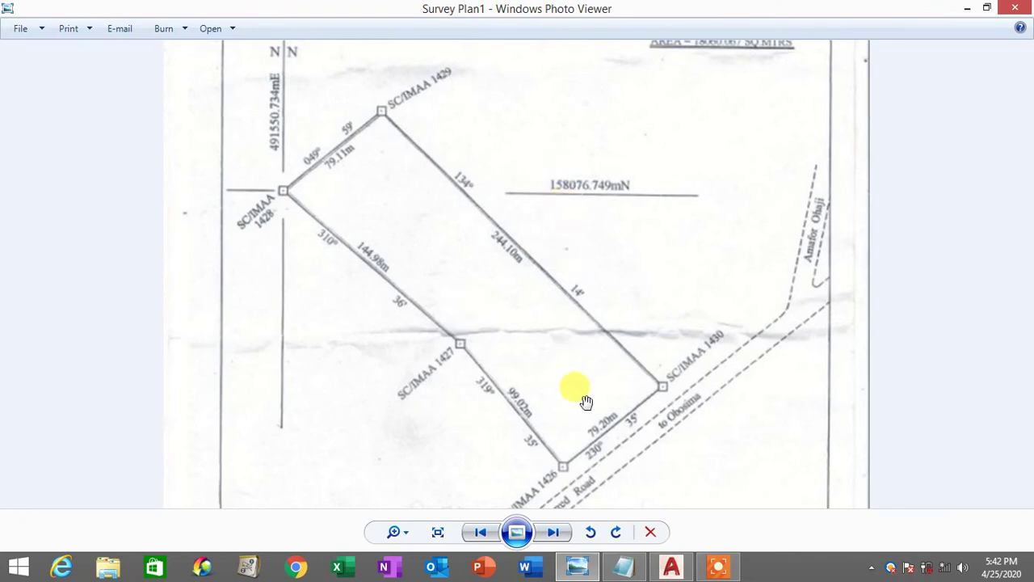
left_click(580, 567)
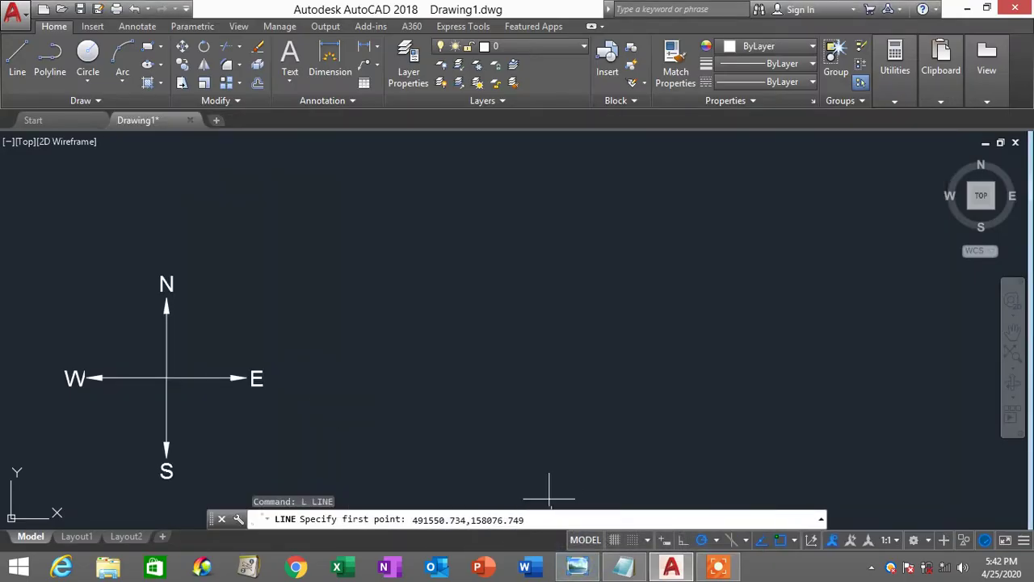
left_click(589, 570)
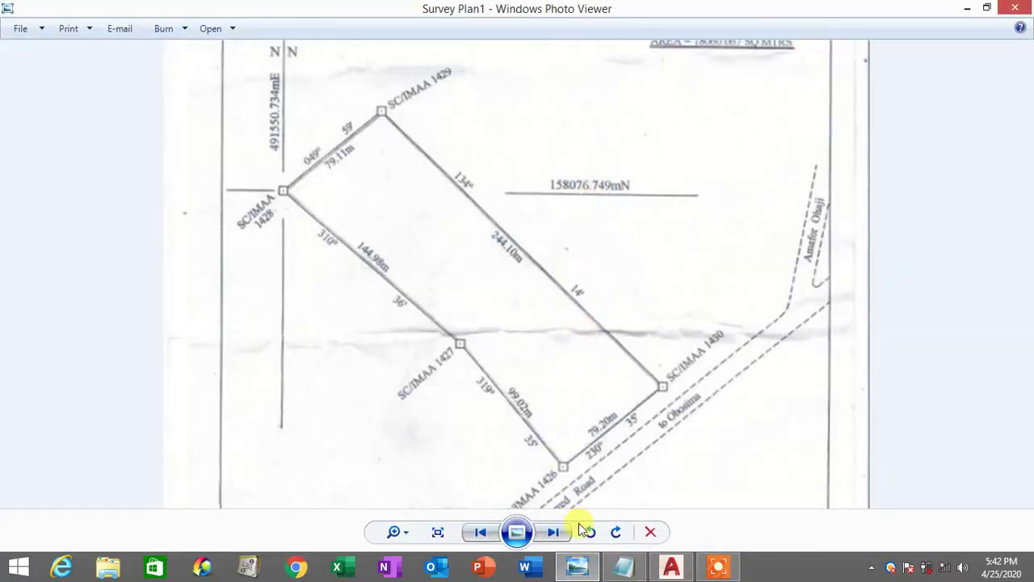
left_click(577, 568)
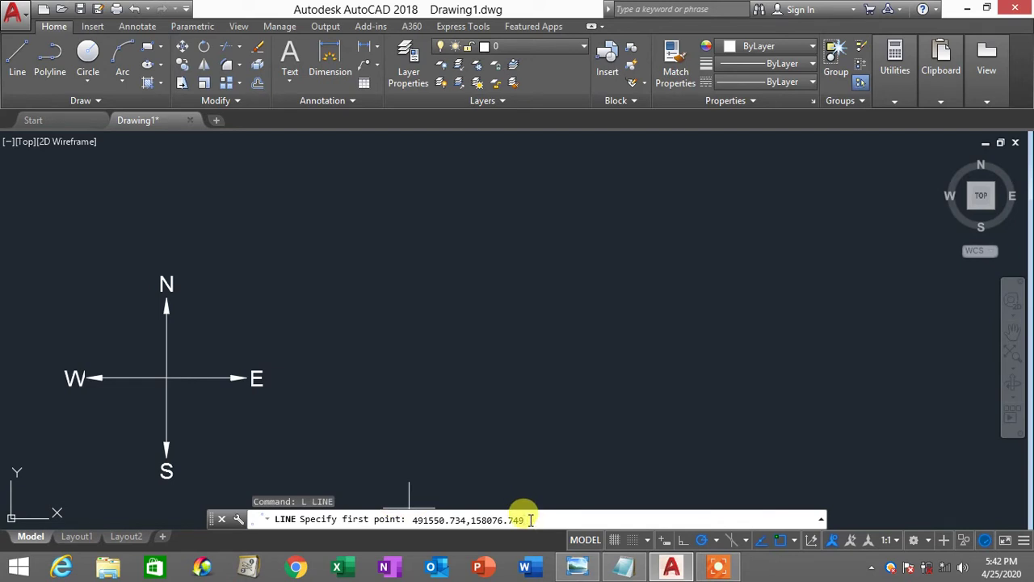
key("Return")
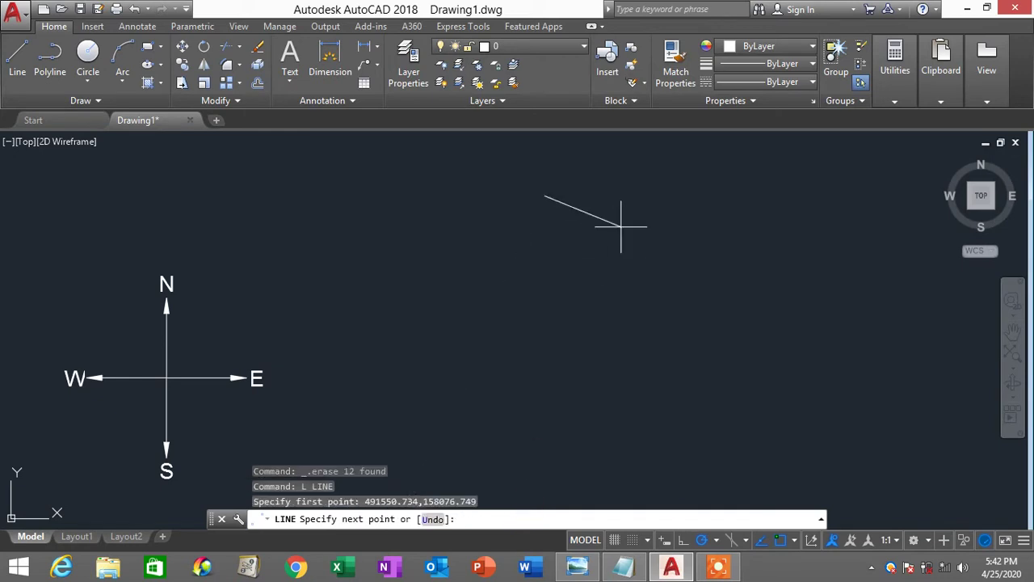
middle_click_drag(587, 252, 499, 328)
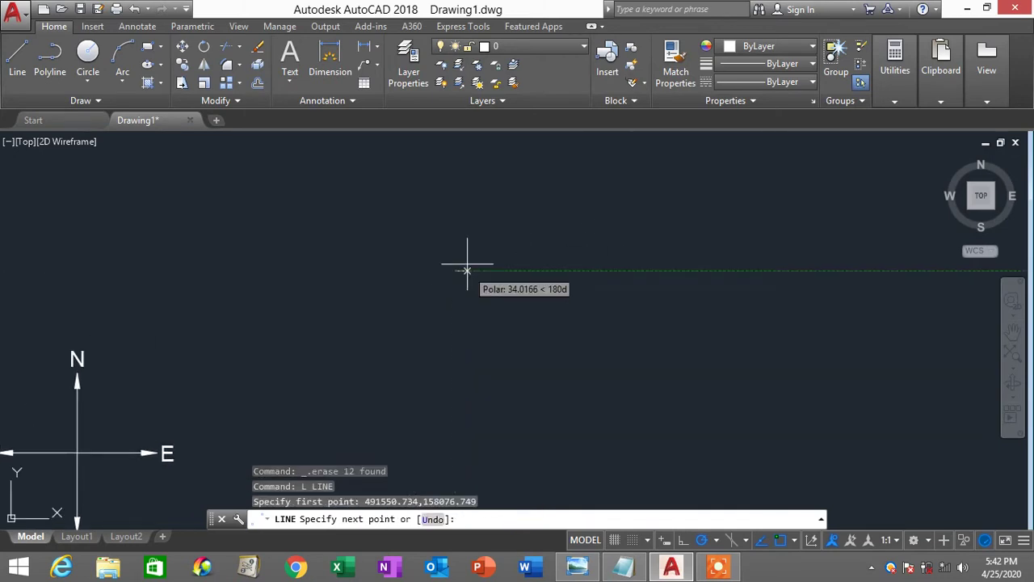
mouse_move(470, 269)
middle_mouse_down()
mouse_move(346, 323)
mouse_move(346, 343)
middle_mouse_up()
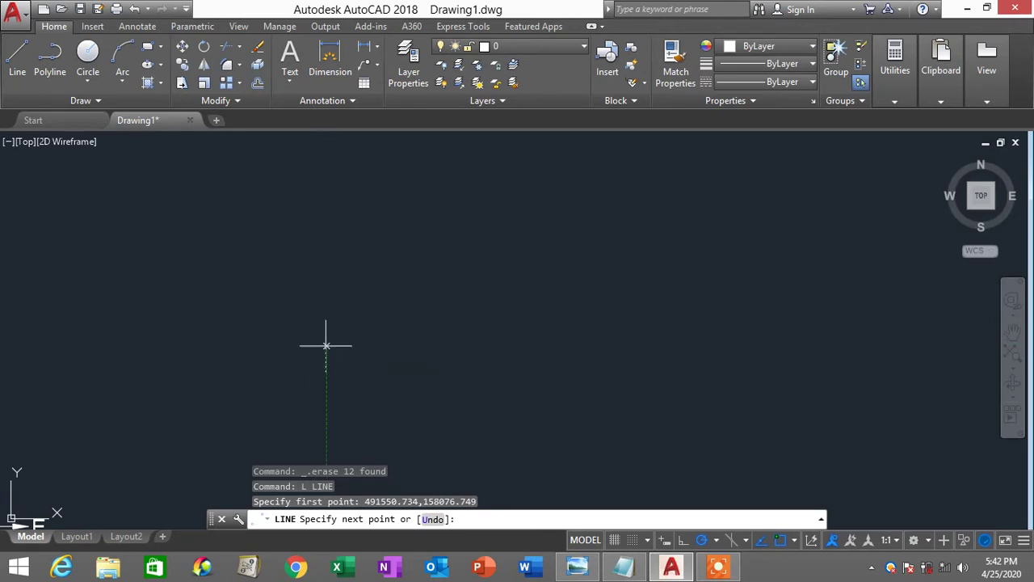
left_click(628, 567)
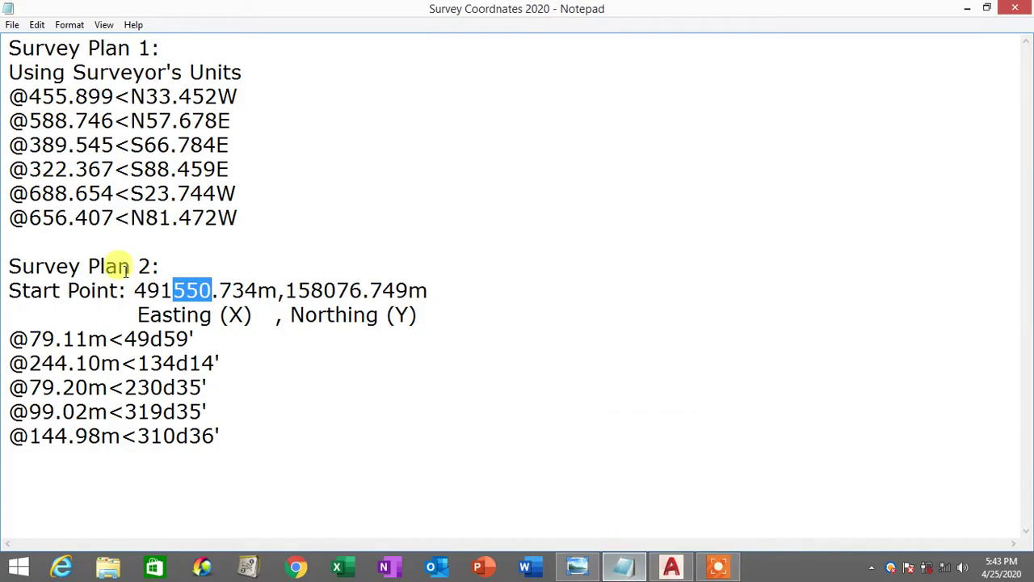
left_click_drag(12, 338, 194, 338)
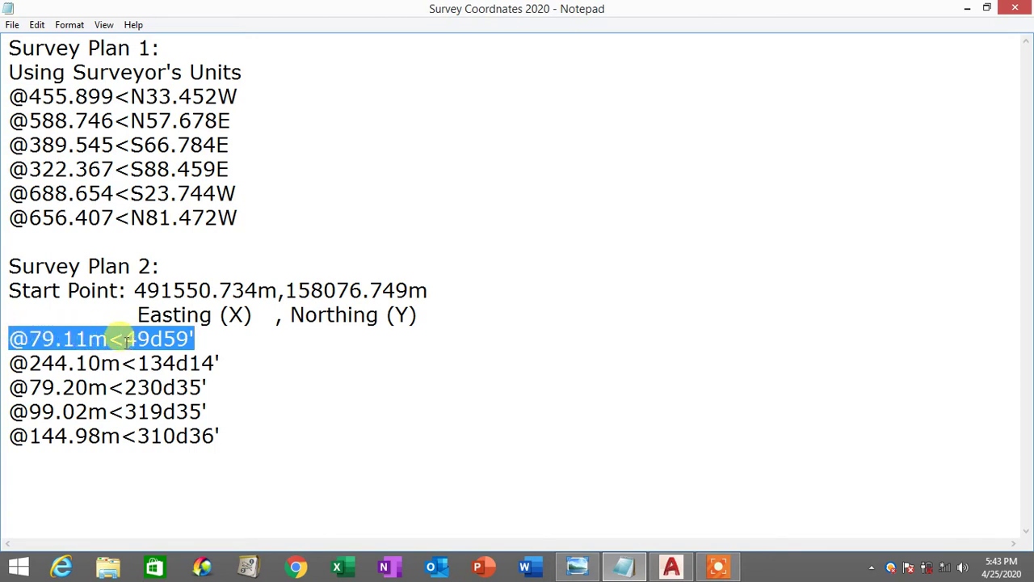
left_click_drag(125, 338, 8, 339)
left_click(209, 339)
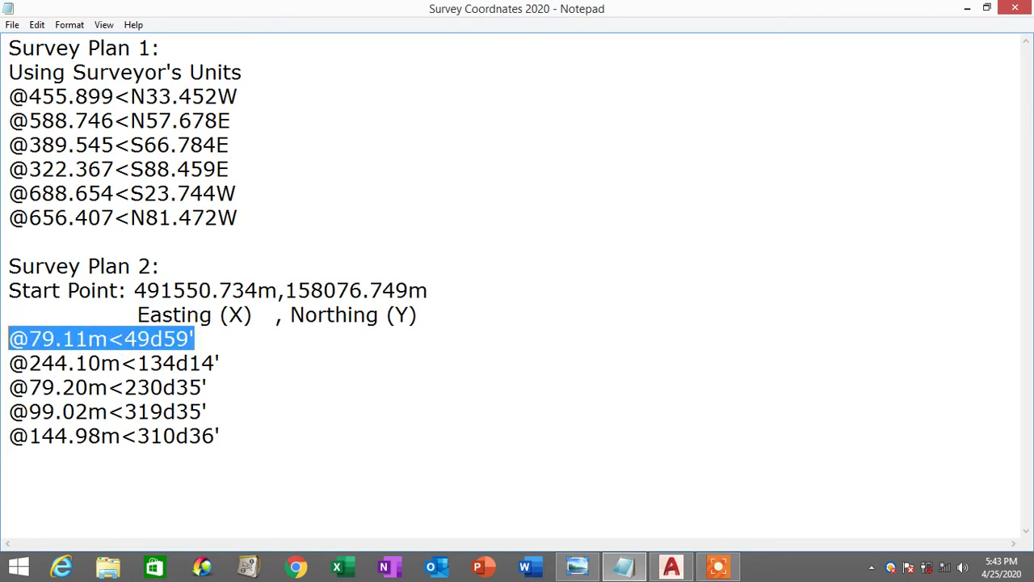
left_click(577, 566)
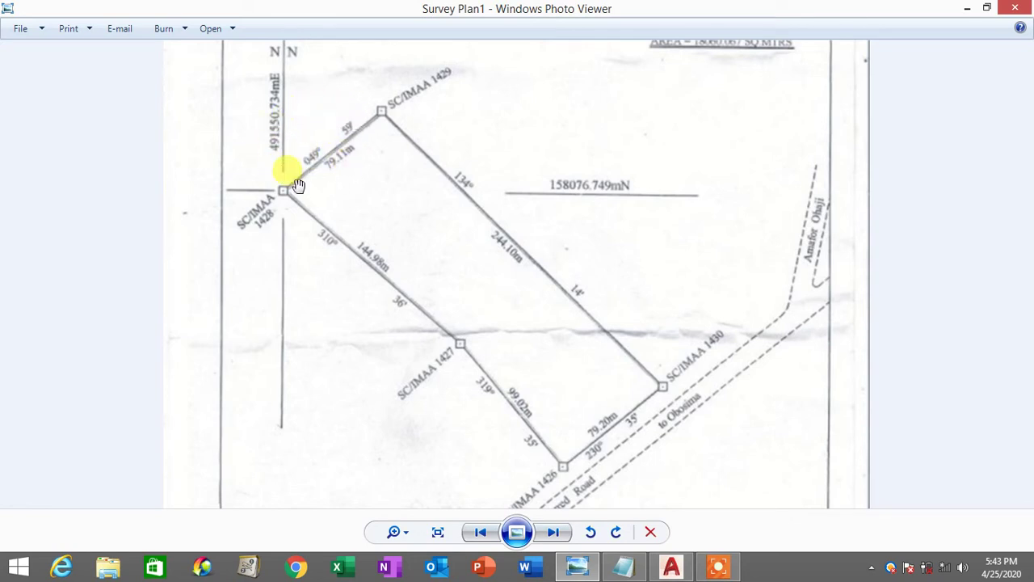
left_click(592, 571)
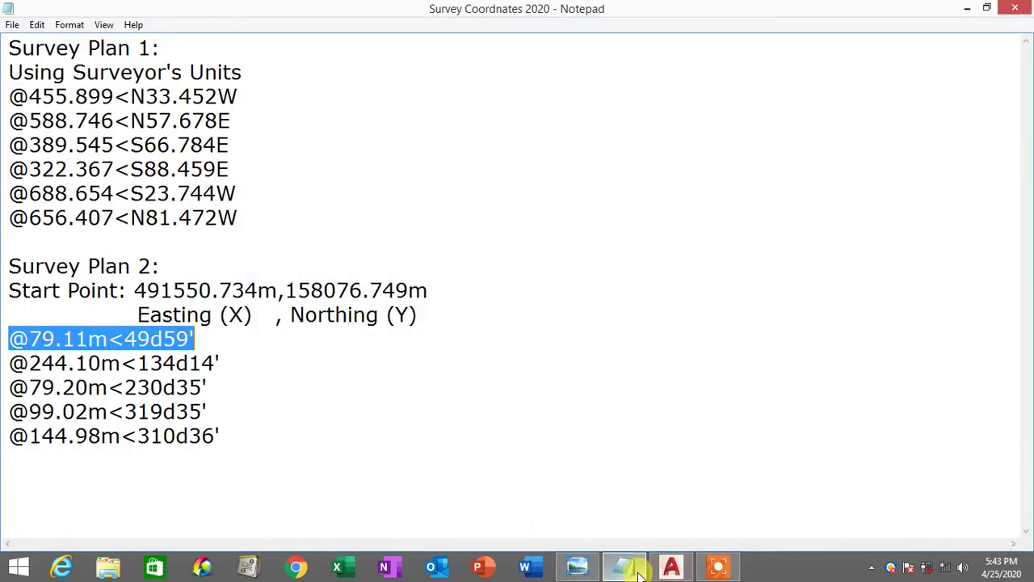
left_click(671, 567)
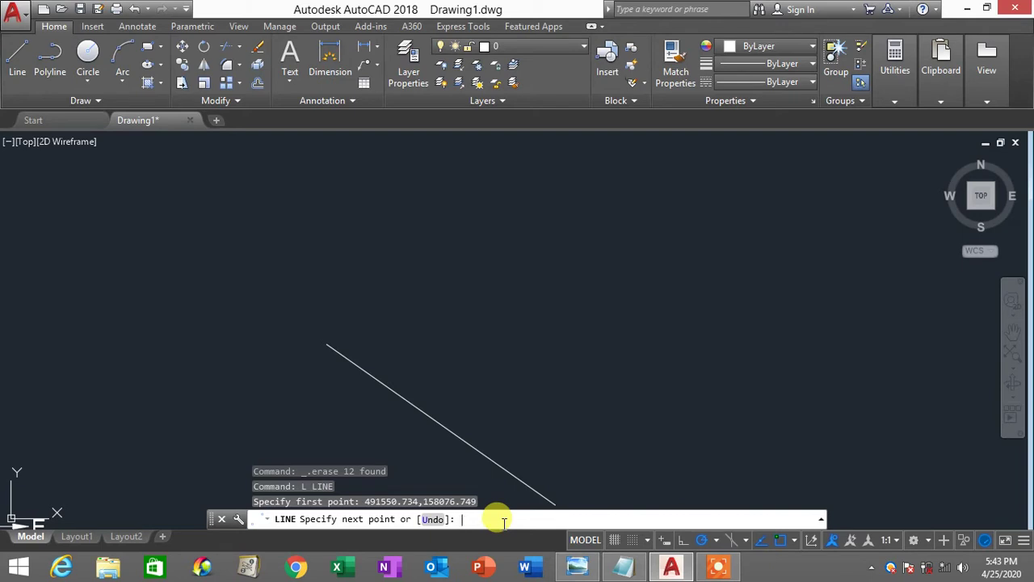
left_click(576, 570)
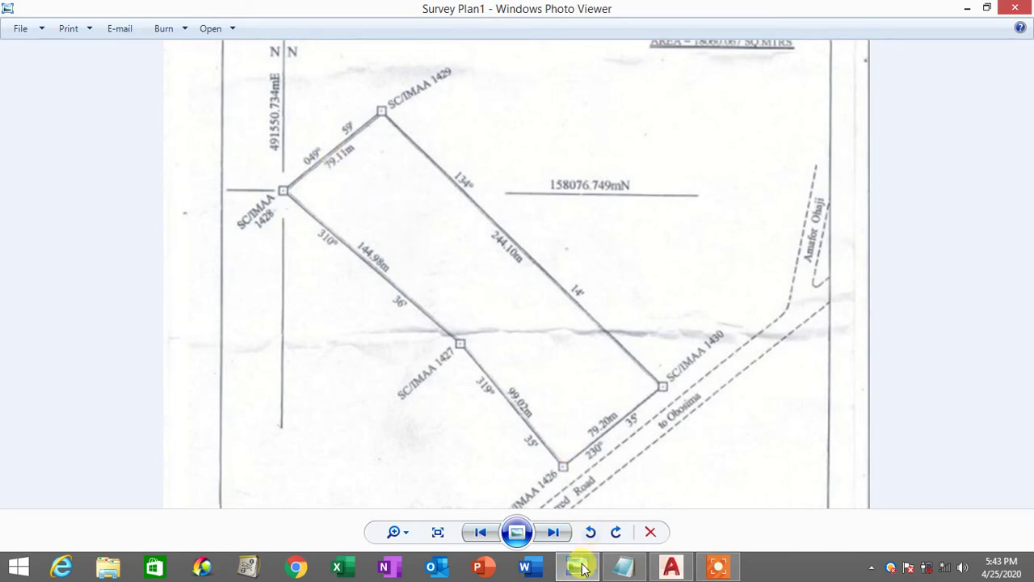
left_click(578, 569)
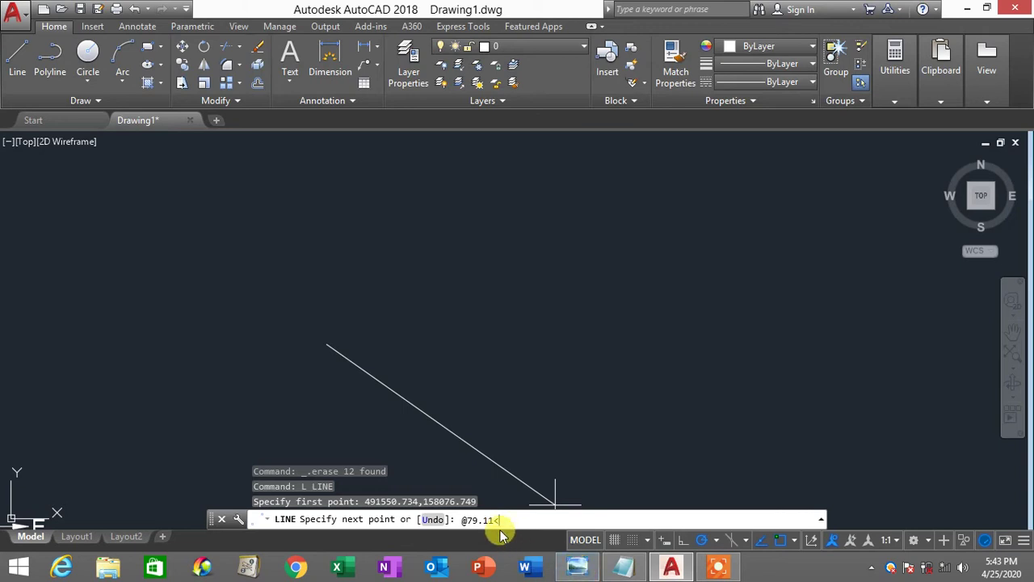
Read the first leg's bearing on the scanned plan and add 49d59' to the distance entry in AutoCAD.
left_click(585, 570)
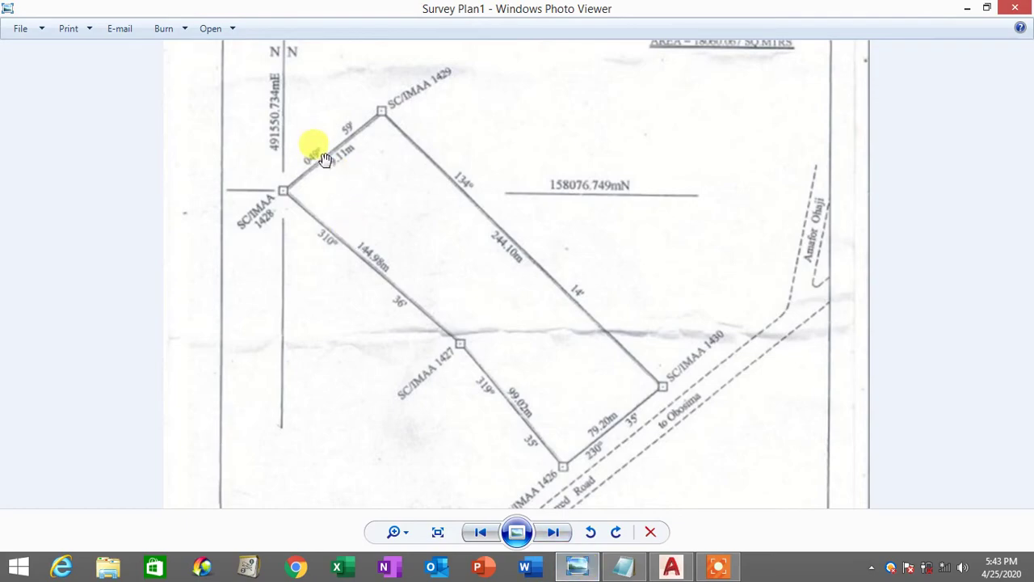
left_click(585, 566)
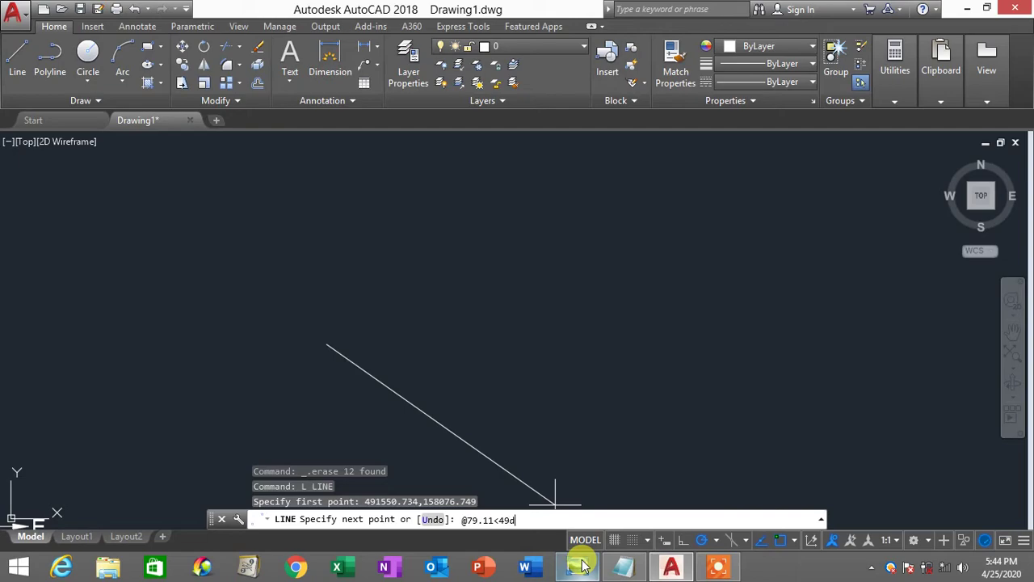
left_click(579, 565)
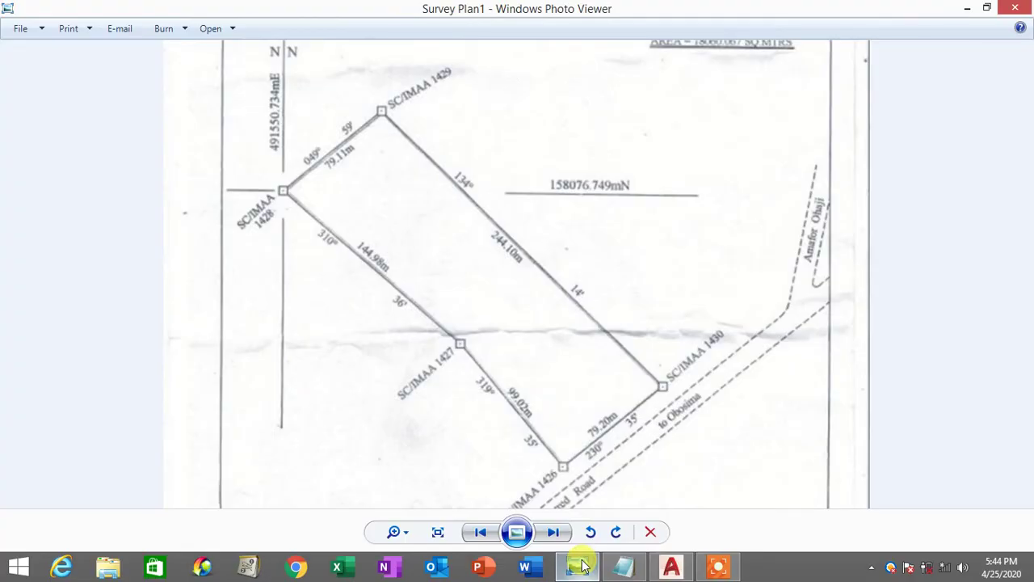
left_click(580, 565)
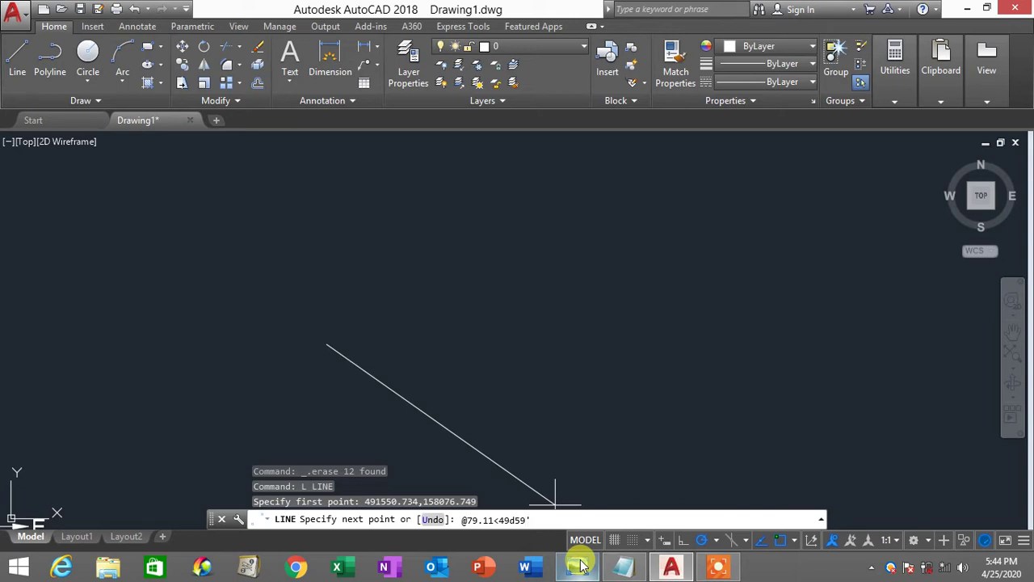
left_click(624, 565)
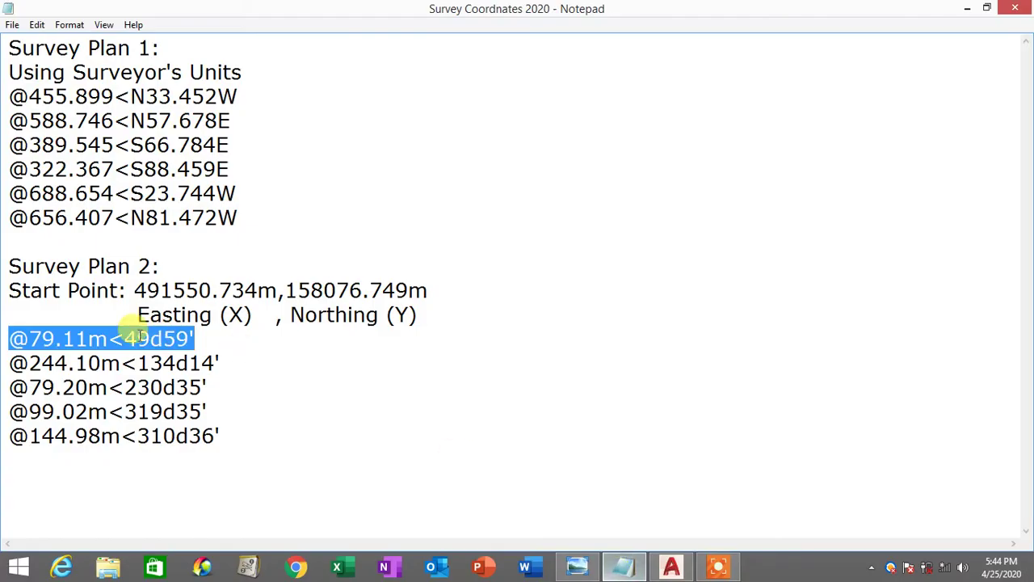
left_click_drag(9, 338, 106, 338)
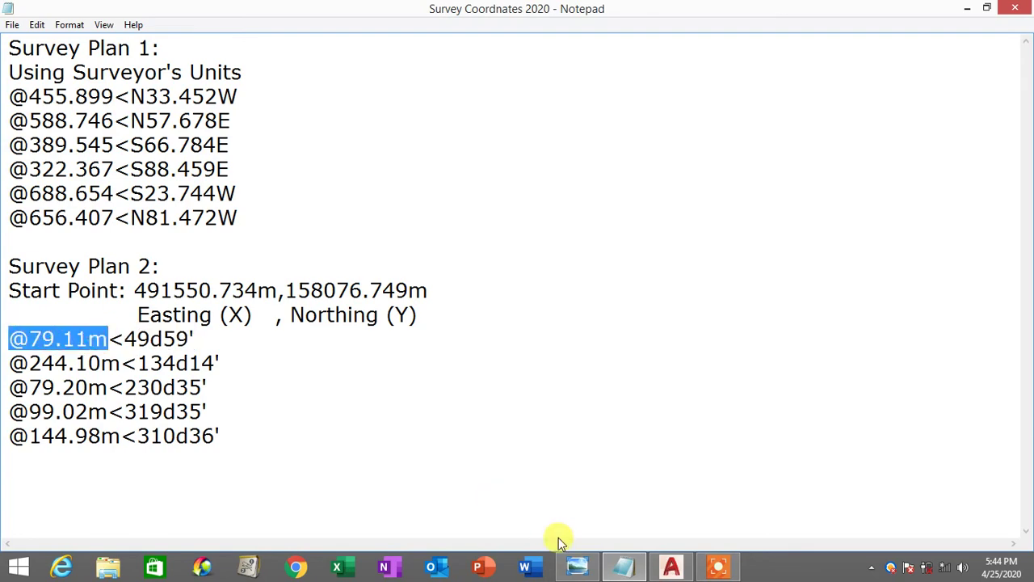
left_click(620, 567)
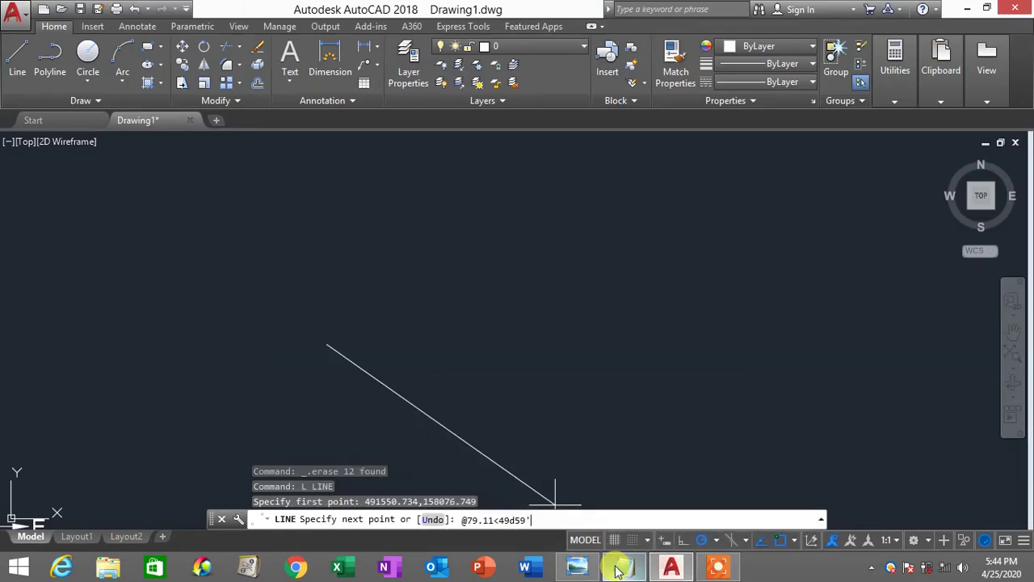
left_click(620, 567)
left_click(125, 338)
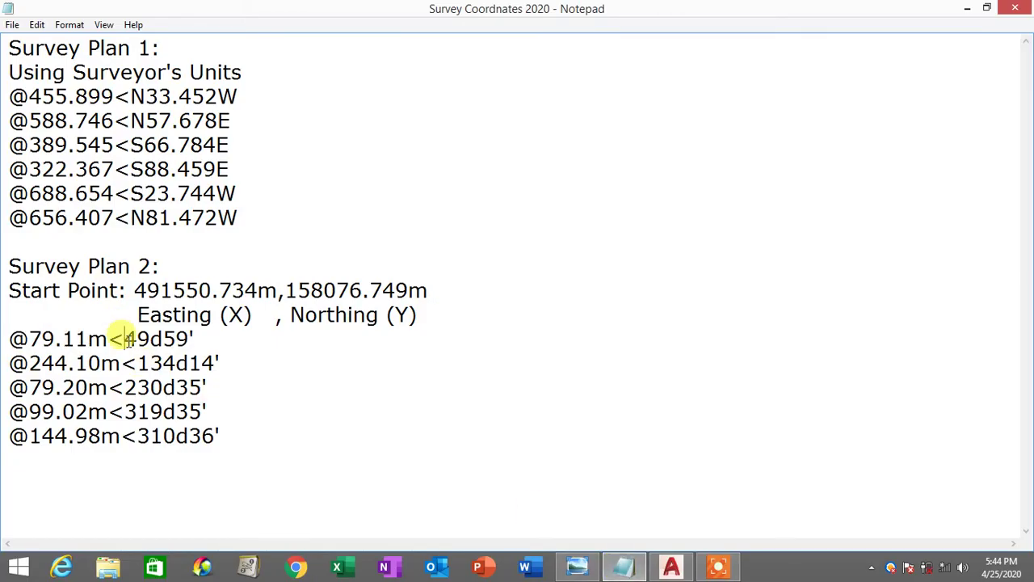
left_click_drag(126, 338, 163, 340)
mouse_move(582, 567)
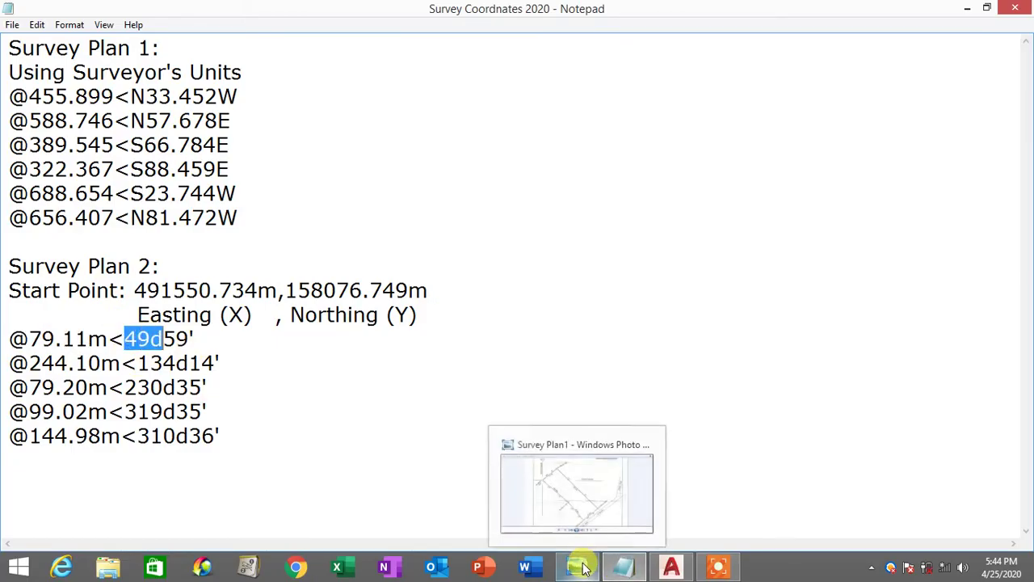
left_click(622, 566)
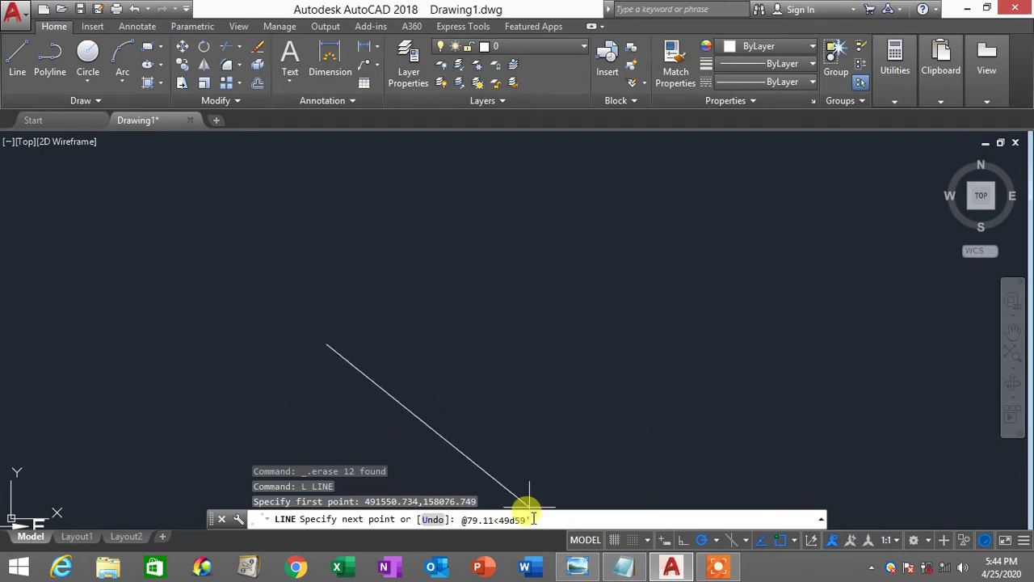
key("Return")
scroll(339, 336, "down", 3)
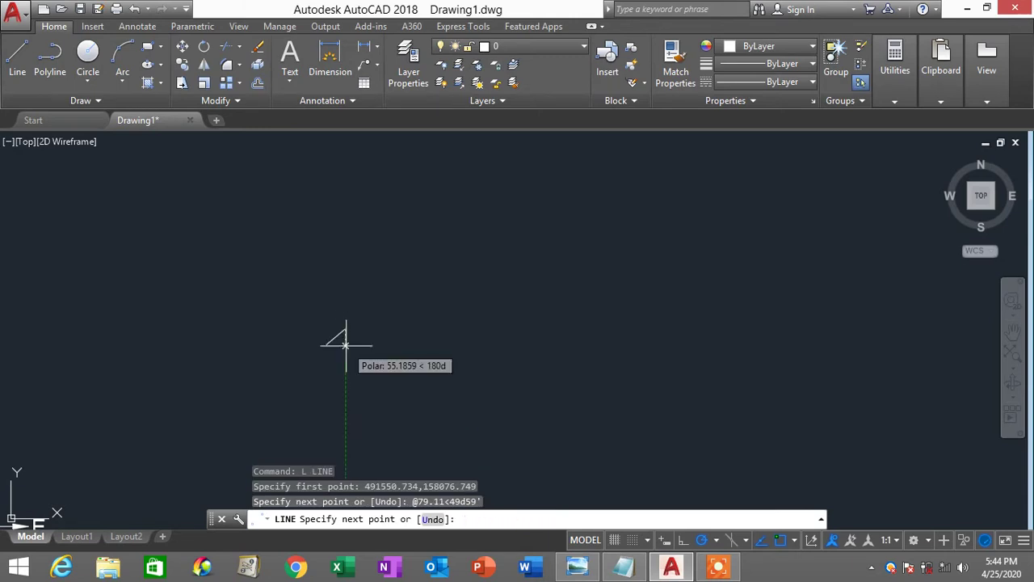
scroll(348, 341, "up", 3)
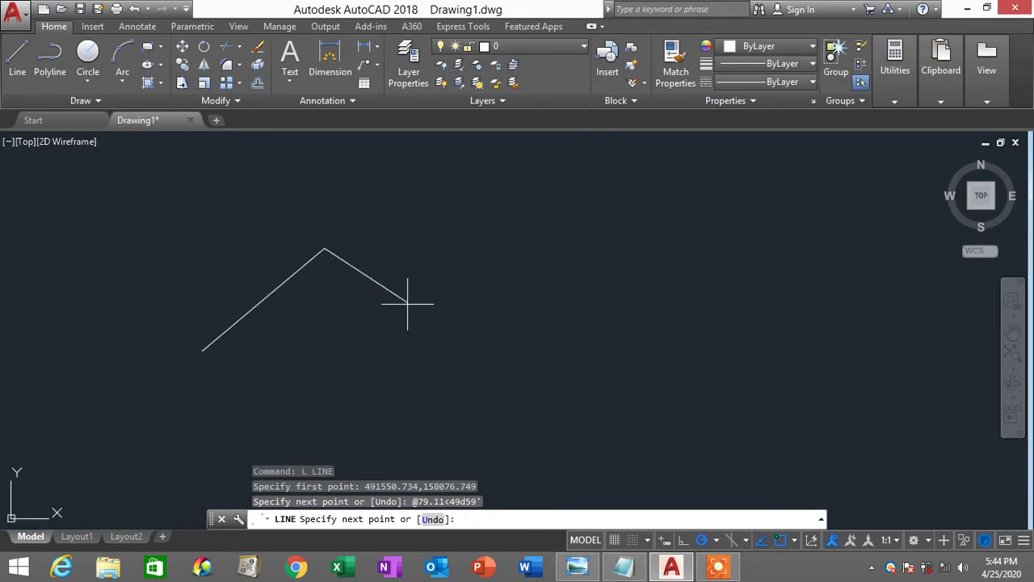
middle_click_drag(324, 286, 430, 246)
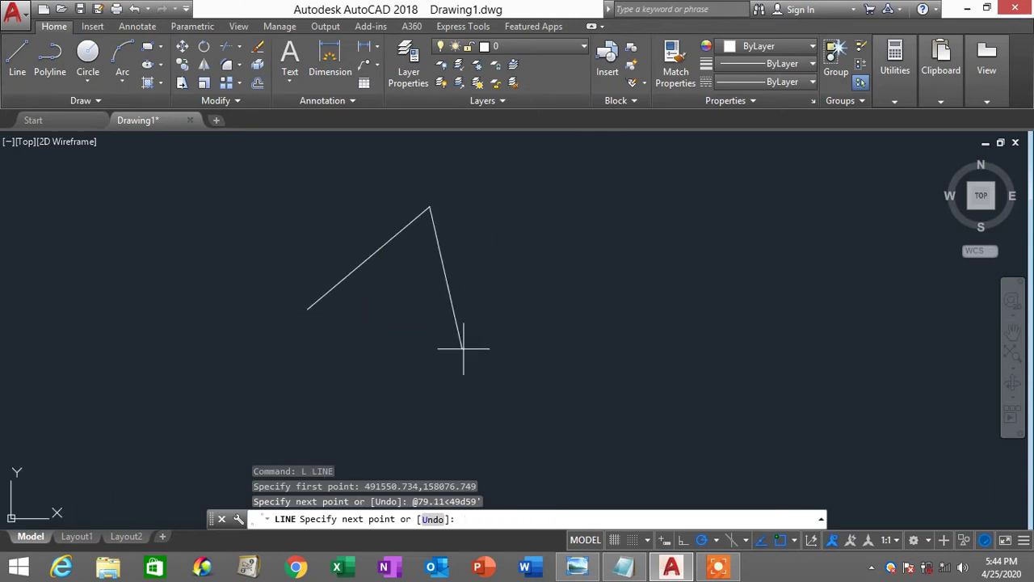
left_click(623, 566)
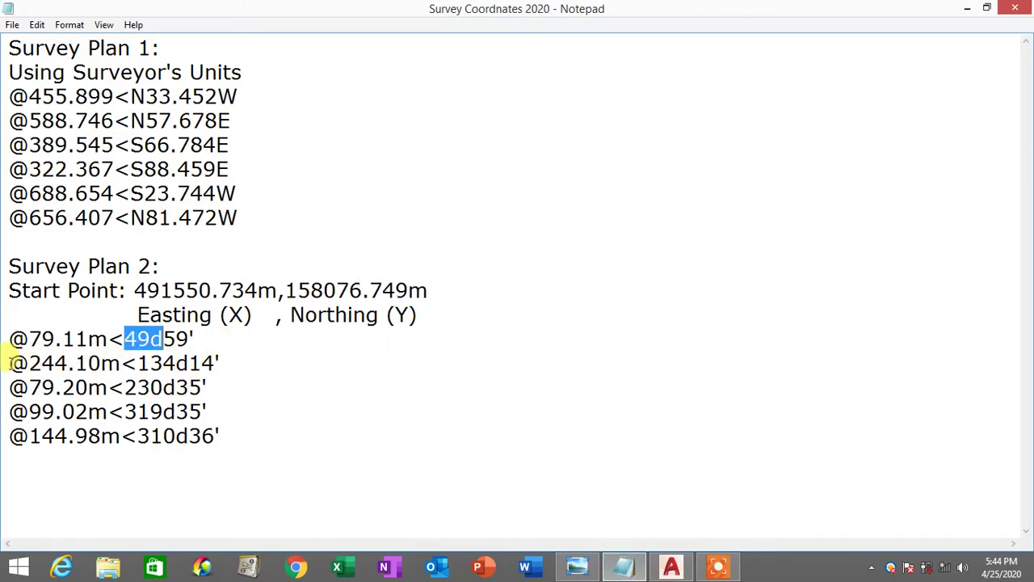
left_click_drag(9, 363, 220, 363)
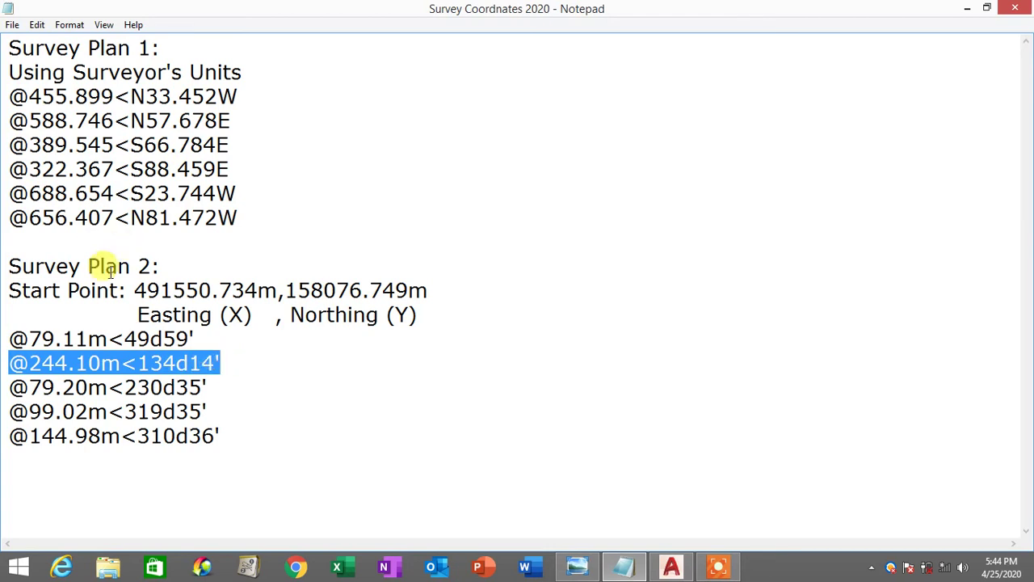
left_click_drag(9, 357, 219, 362)
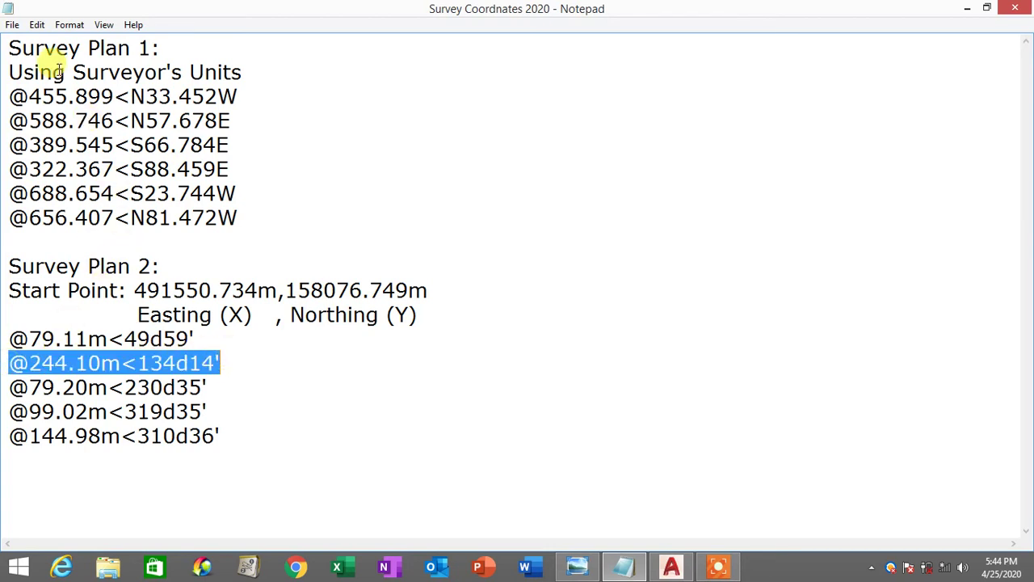
left_click(36, 24)
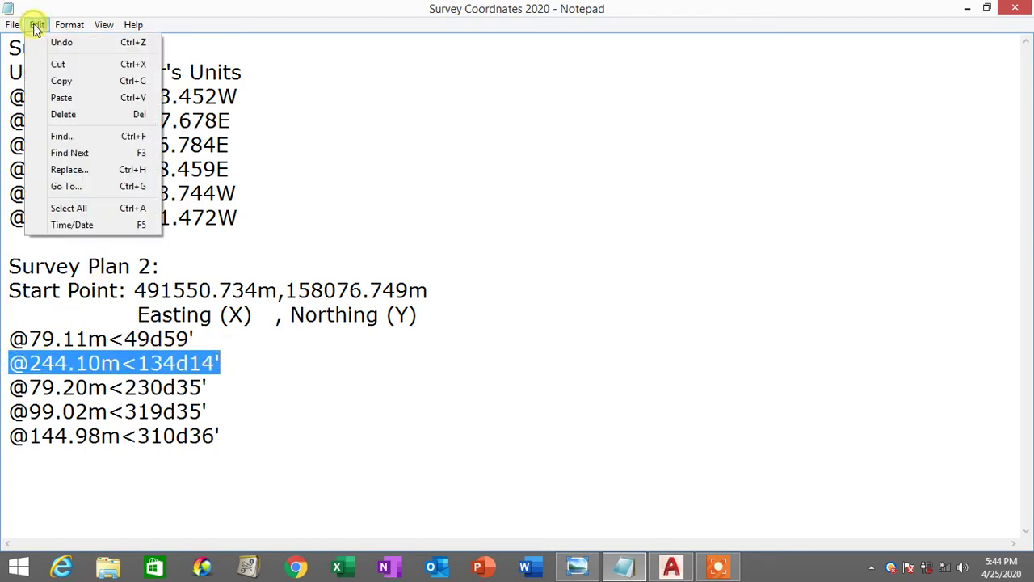
left_click(60, 81)
left_click(672, 567)
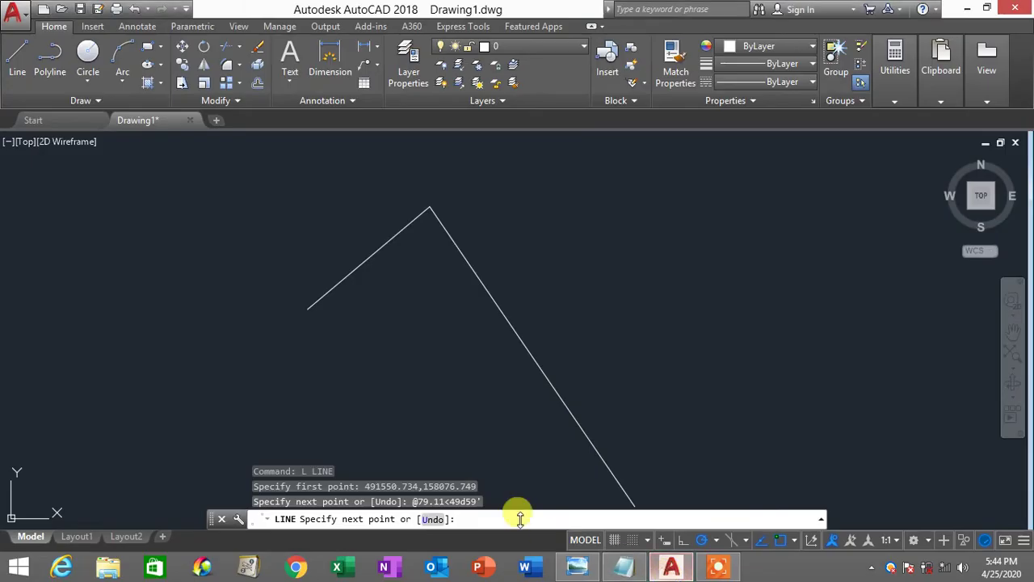
right_click(481, 520)
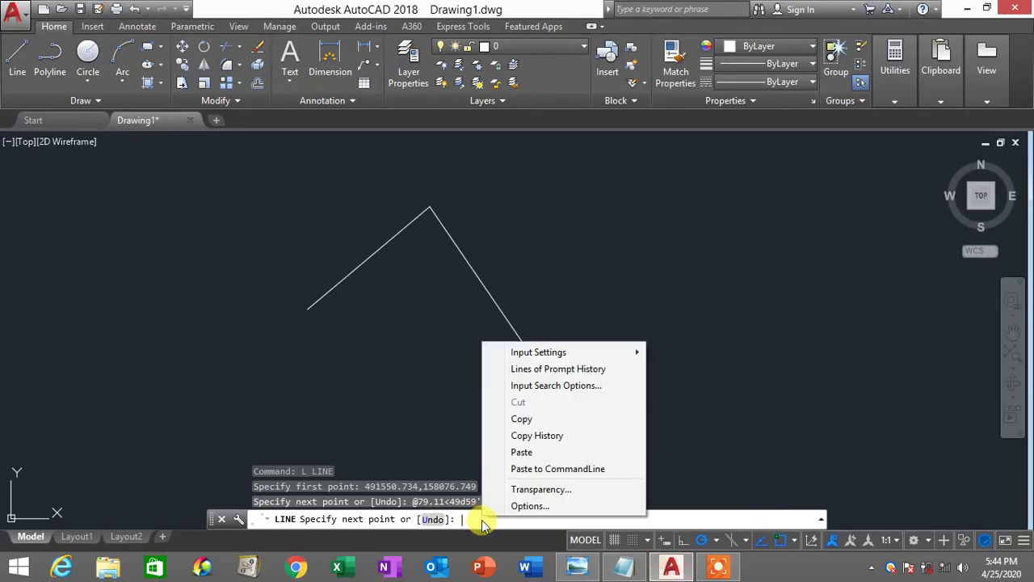
left_click(509, 452)
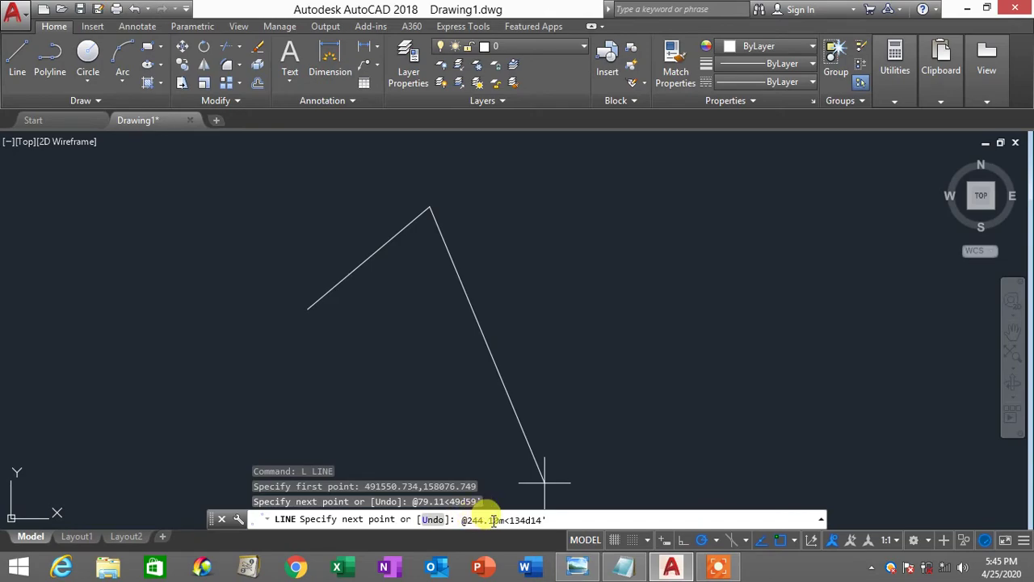
left_click(576, 569)
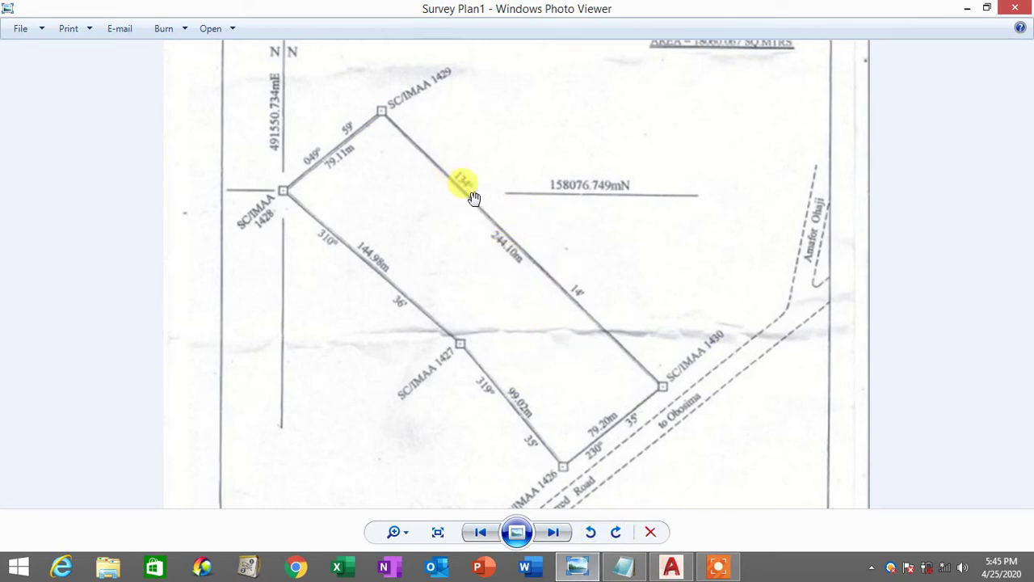
left_click(580, 570)
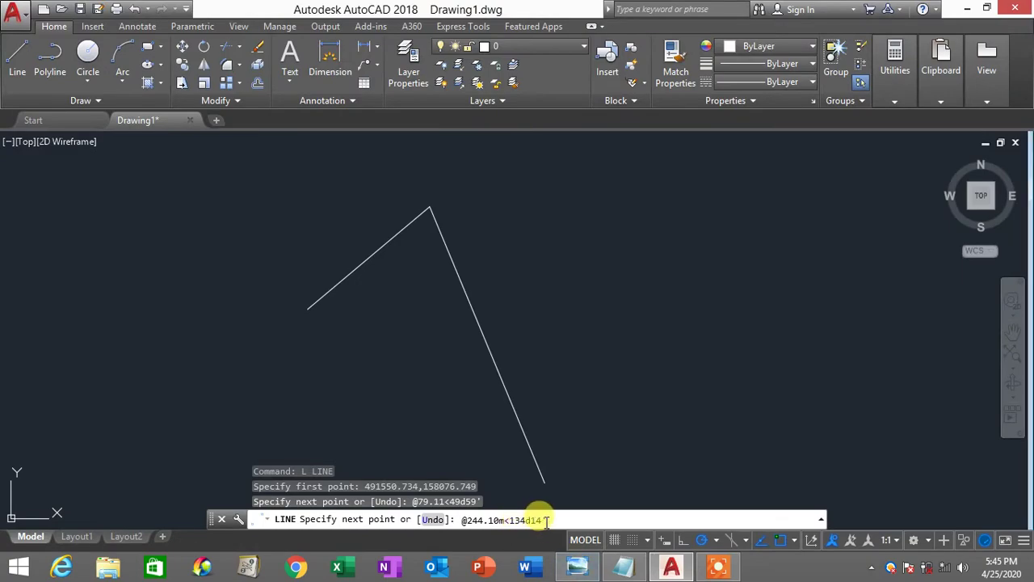
left_click(577, 567)
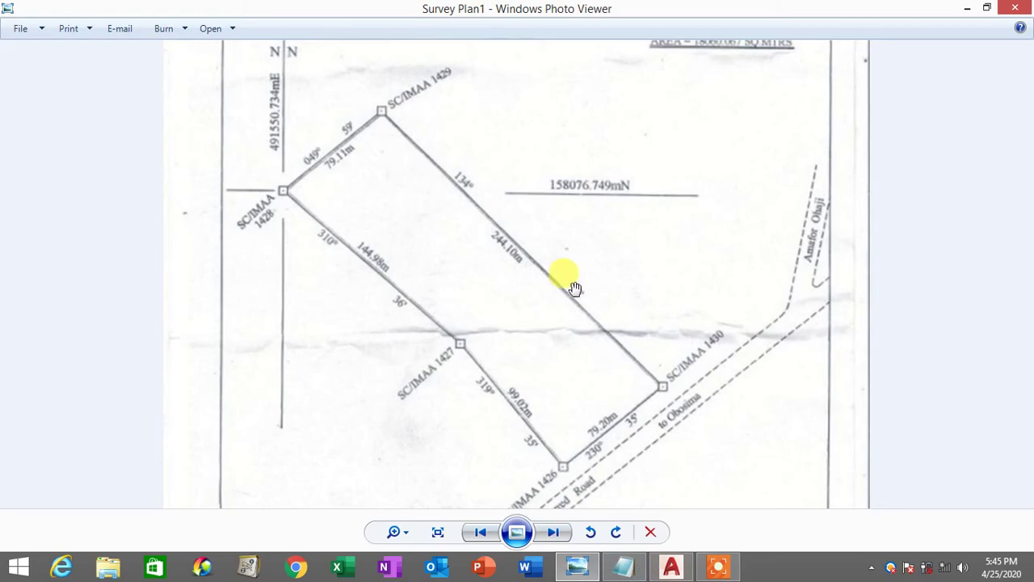
left_click(576, 567)
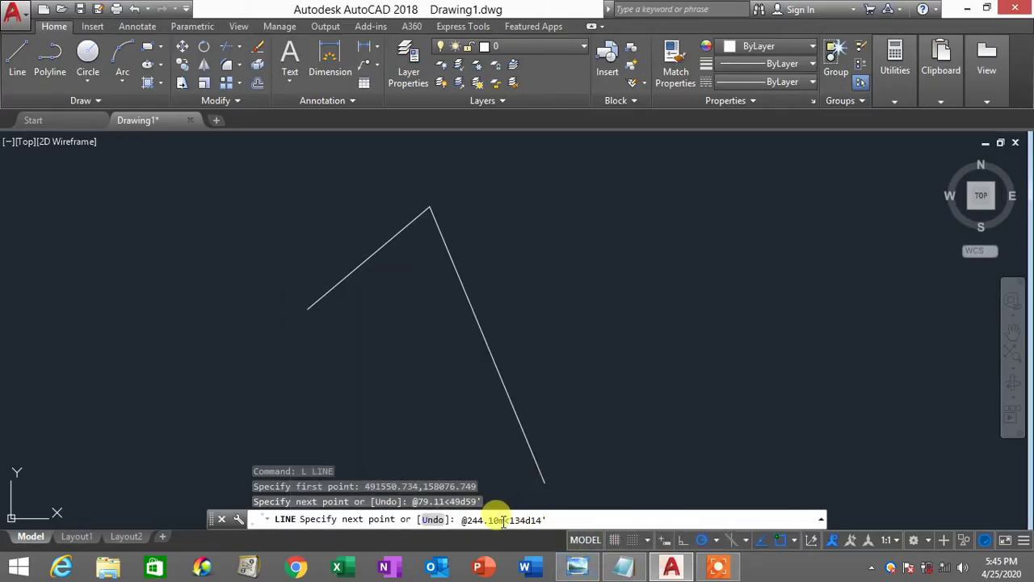
key("BackSpace")
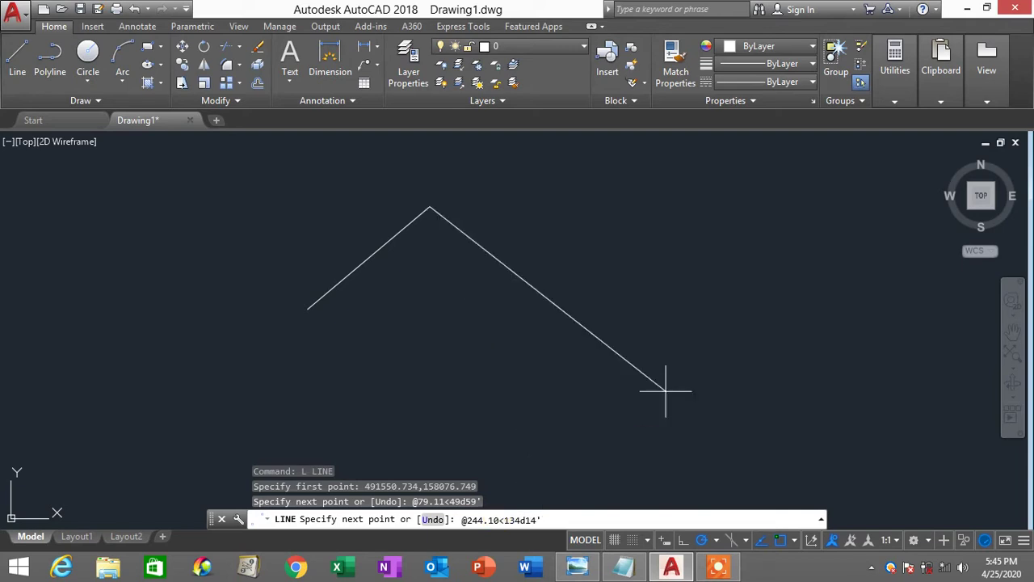
key("Return")
scroll(720, 404, "down", 3)
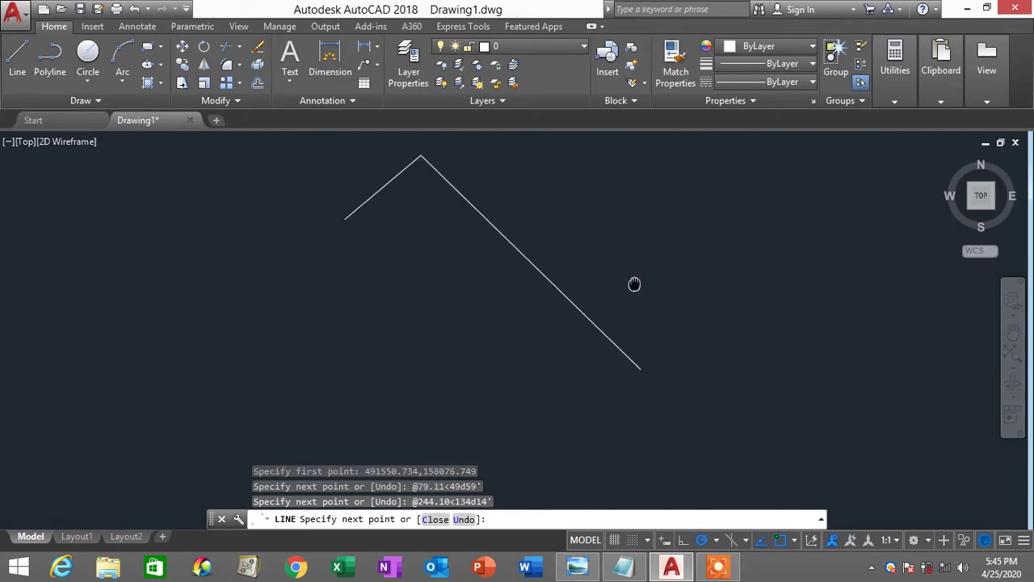
middle_click_drag(635, 388, 586, 414)
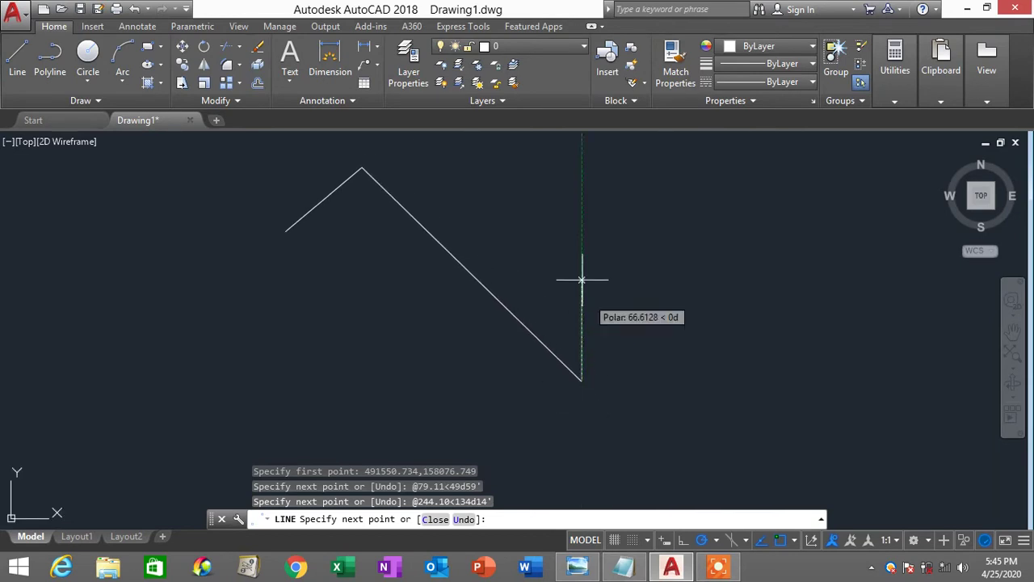
left_click(577, 565)
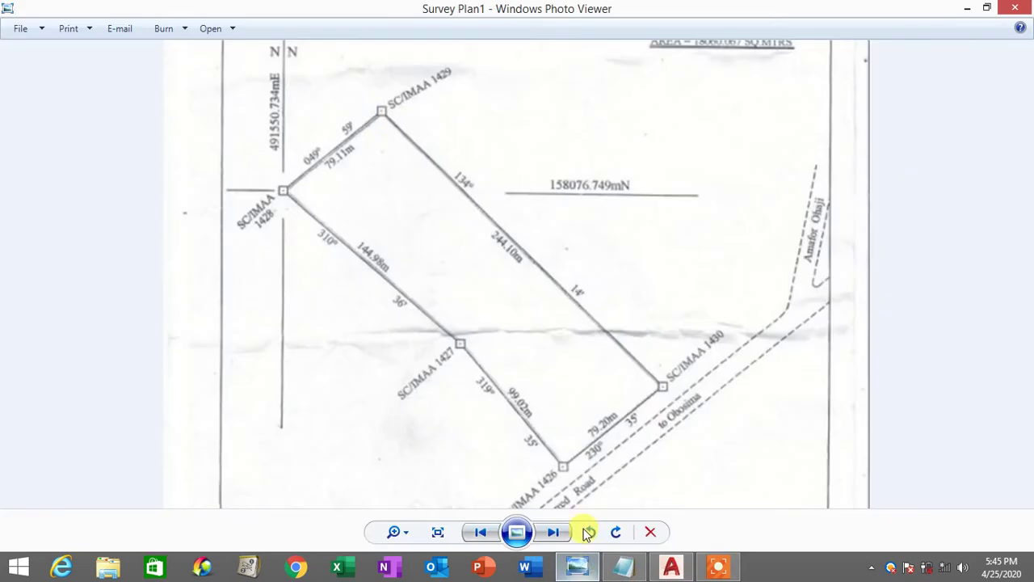
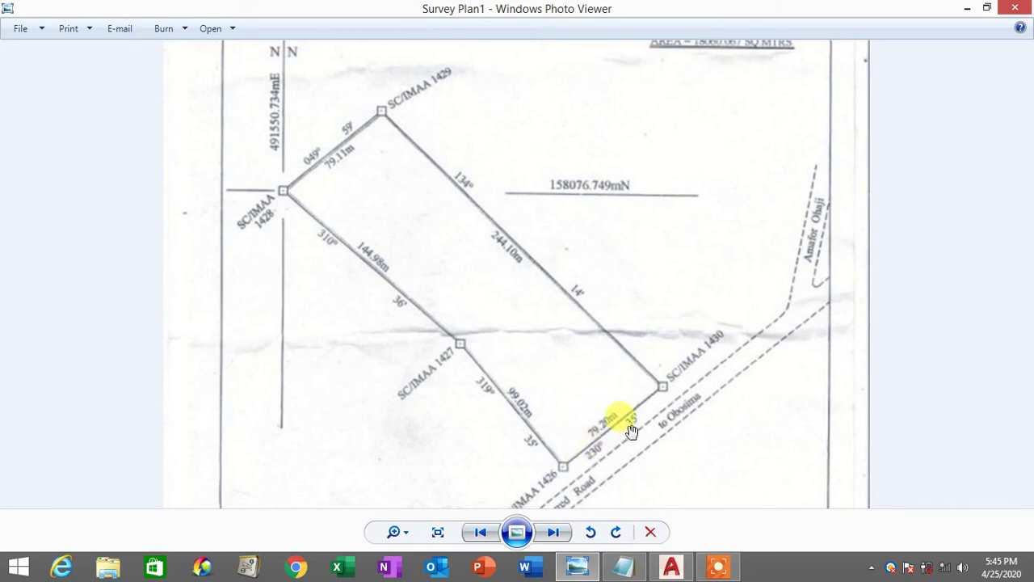
left_click(586, 569)
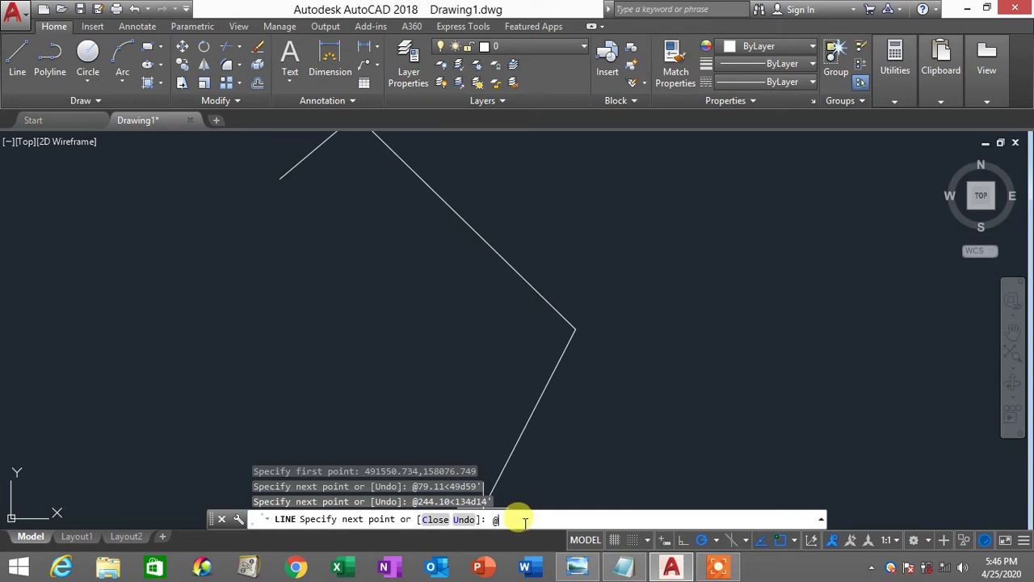
left_click(576, 567)
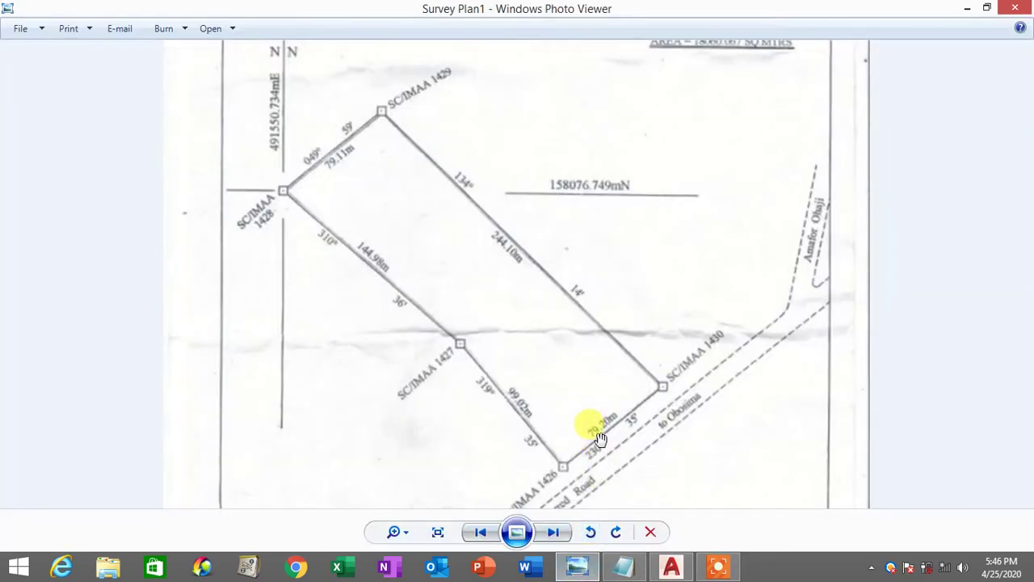
left_click(581, 565)
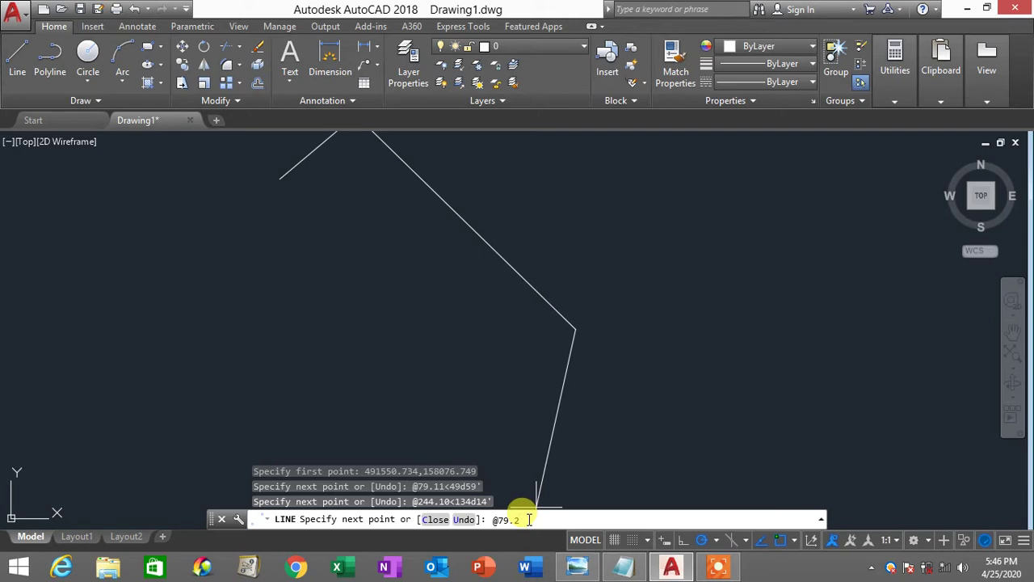
left_click(578, 567)
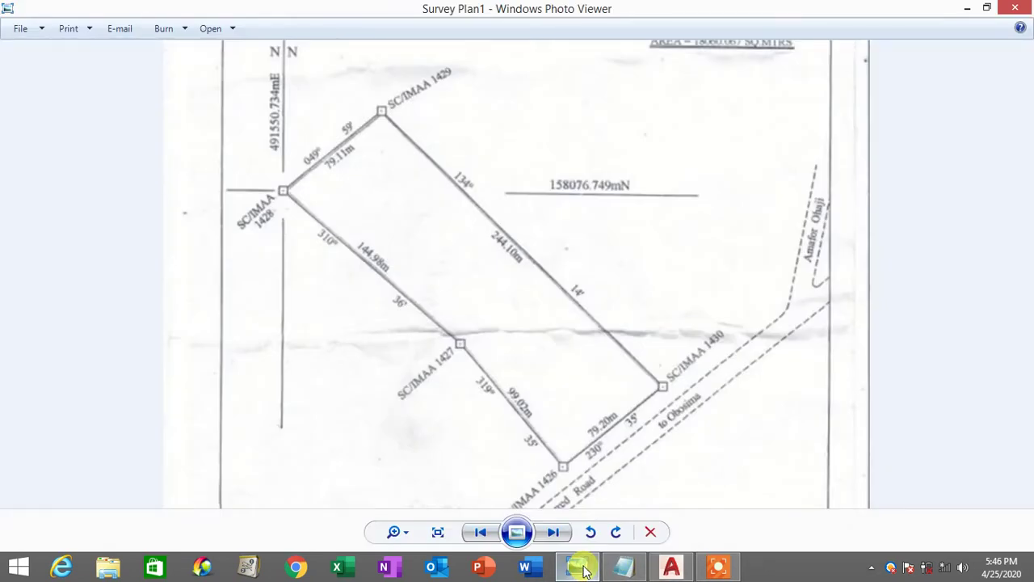
left_click(579, 567)
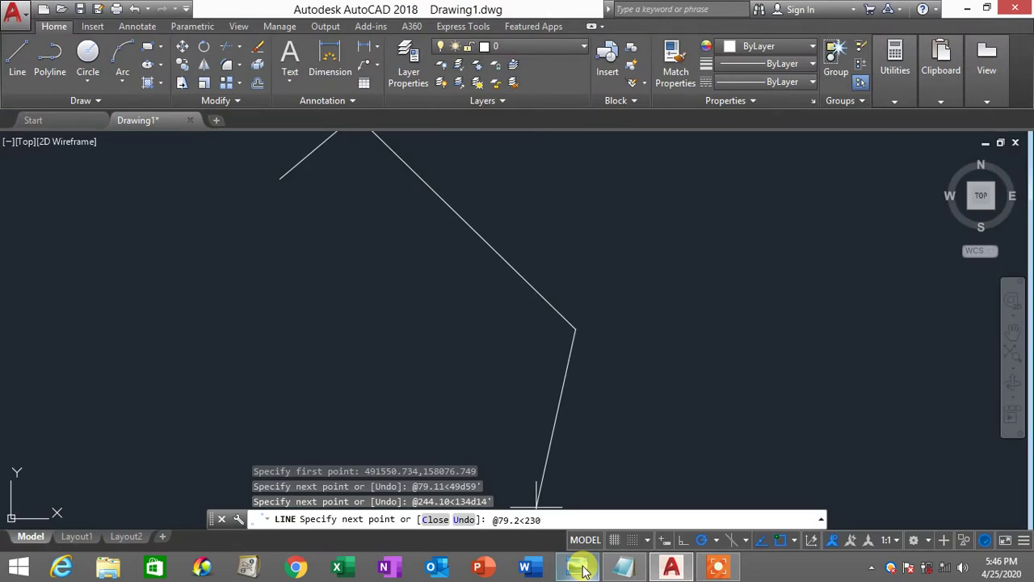
left_click(578, 568)
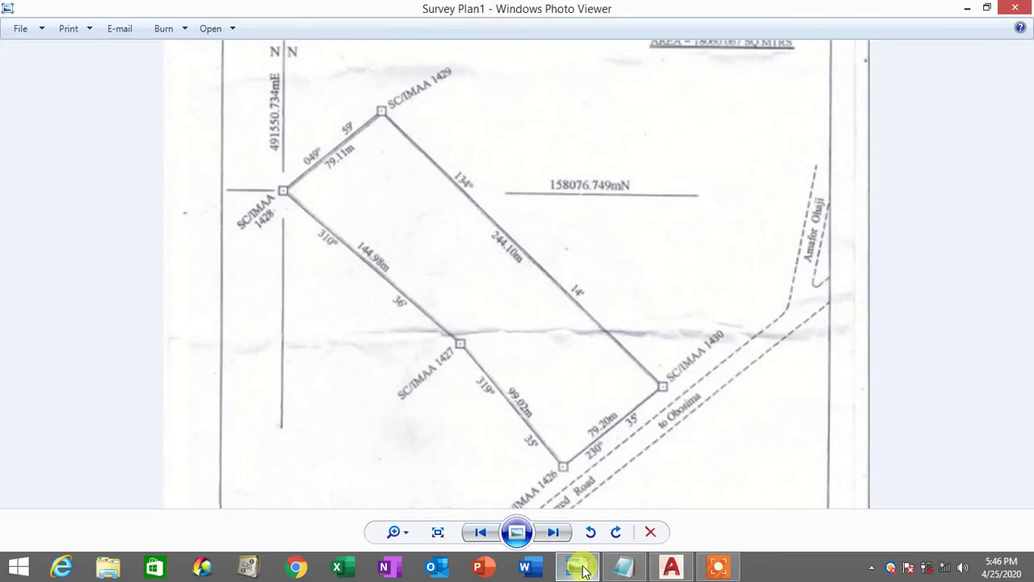
left_click(580, 567)
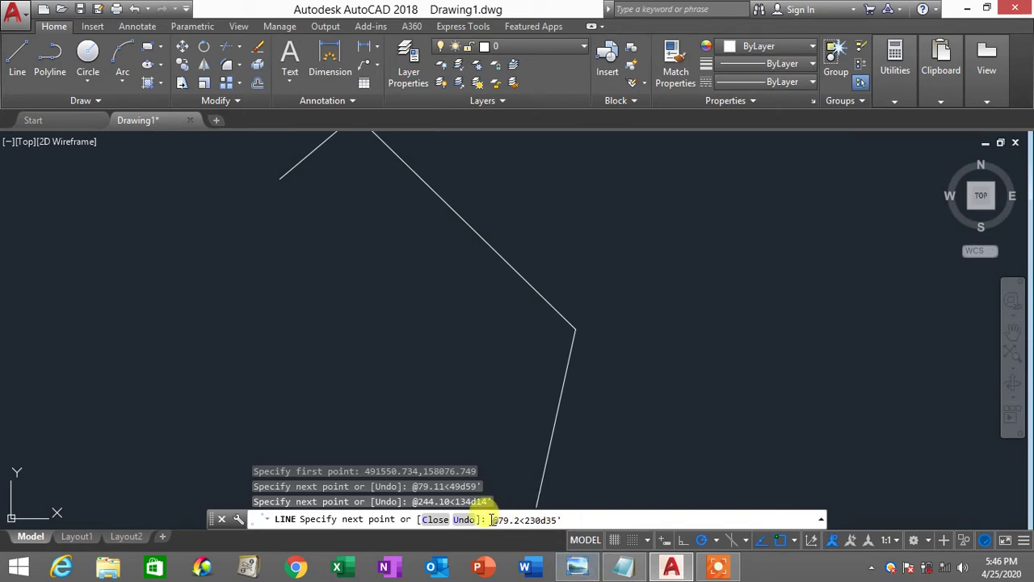
Compare the entered 79.2 m leg with its Survey Plan 2 line in Notepad, then draw the segment in AutoCAD.
left_click(630, 570)
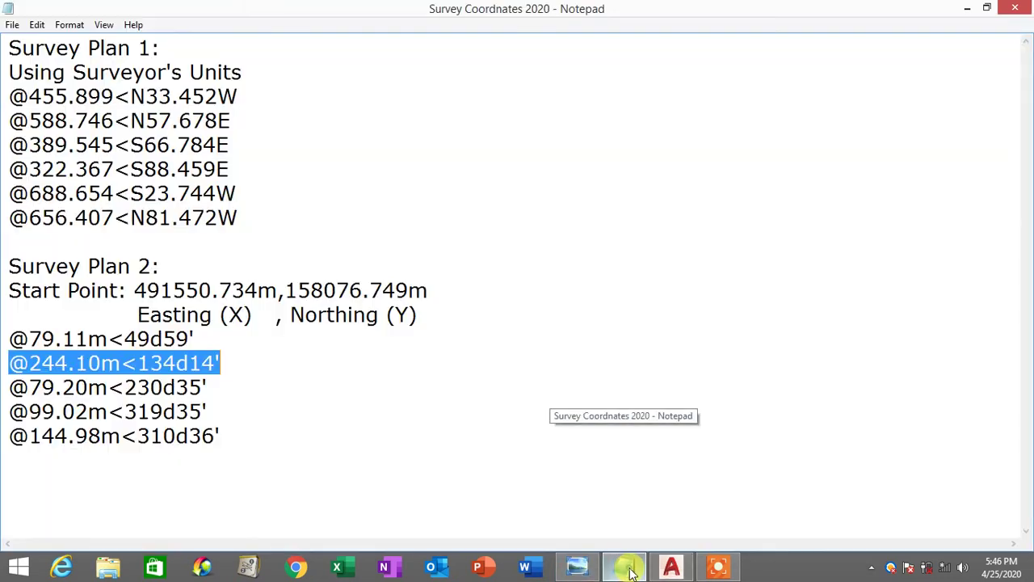
left_click(27, 339)
left_click_drag(9, 340, 126, 339)
left_click_drag(10, 387, 224, 389)
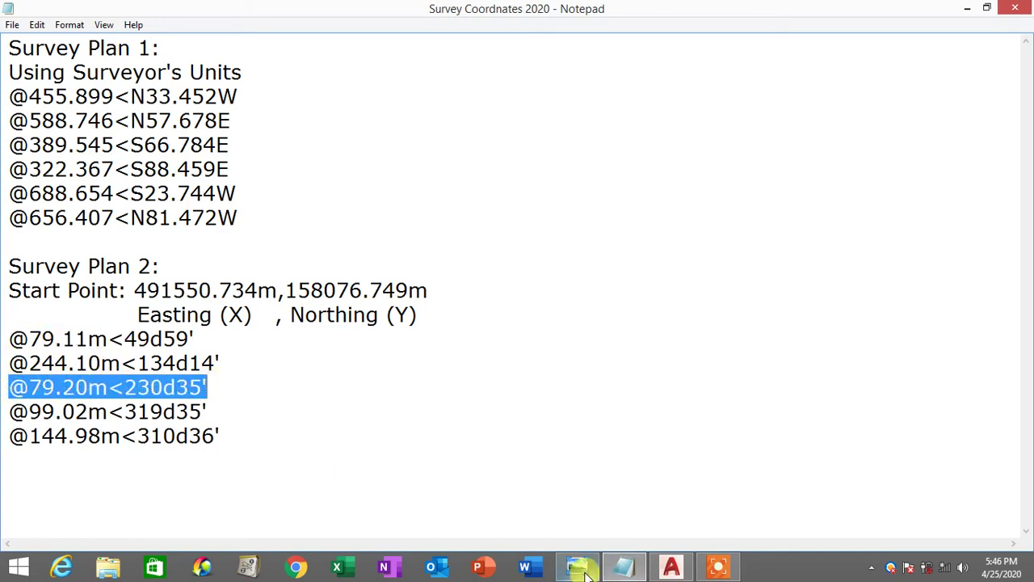
left_click(630, 570)
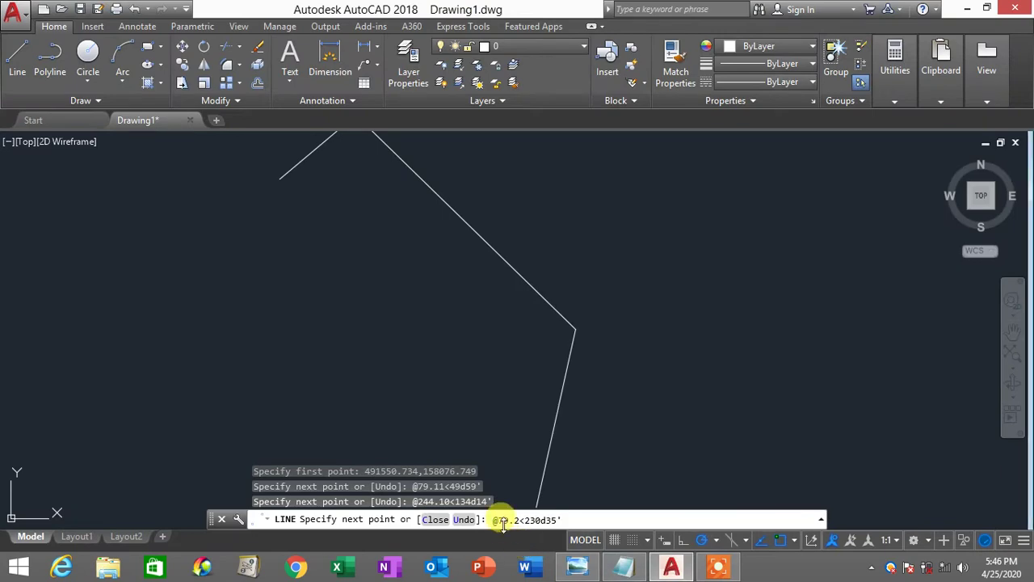
left_click(624, 567)
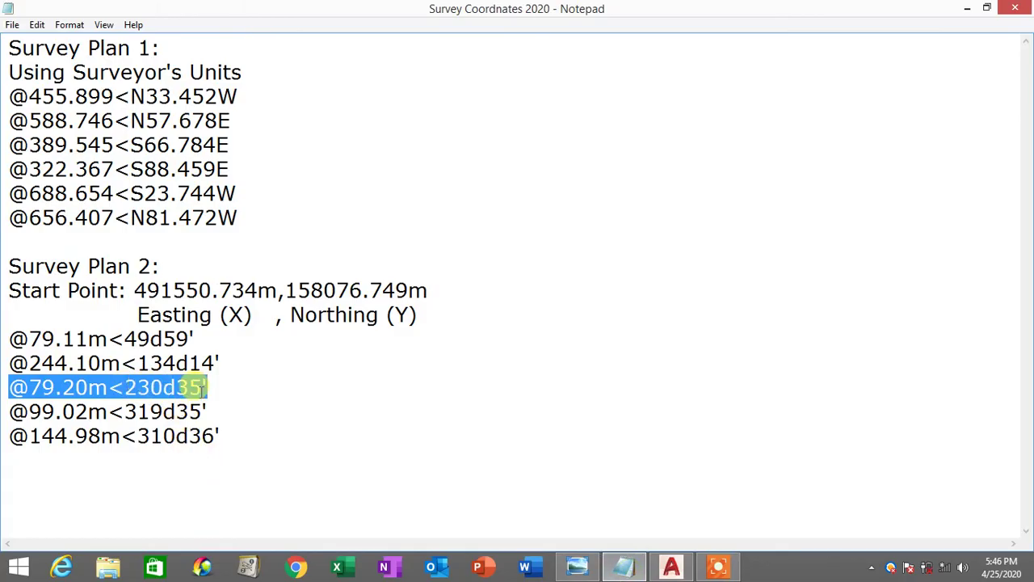
left_click(624, 567)
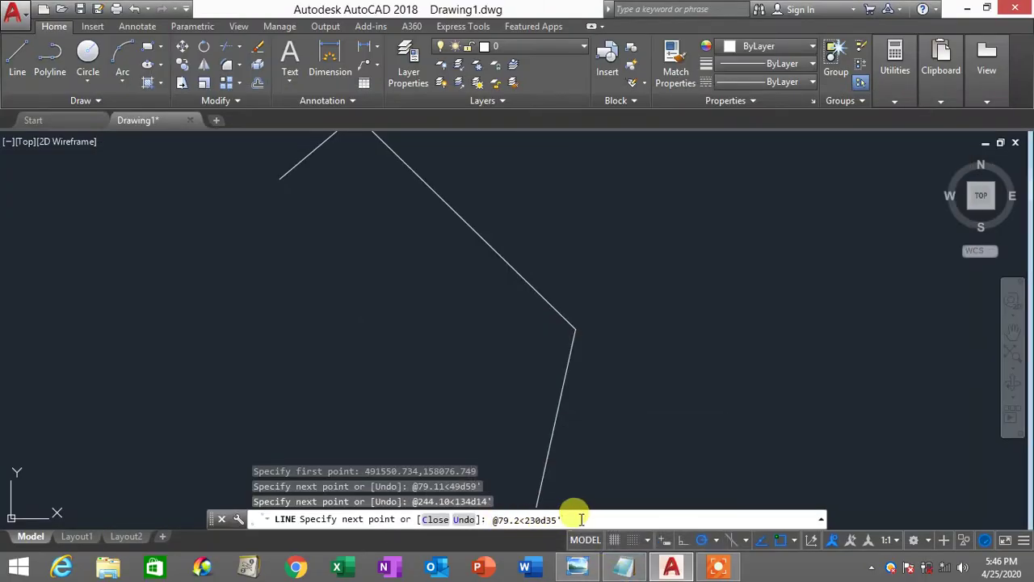
key("Return")
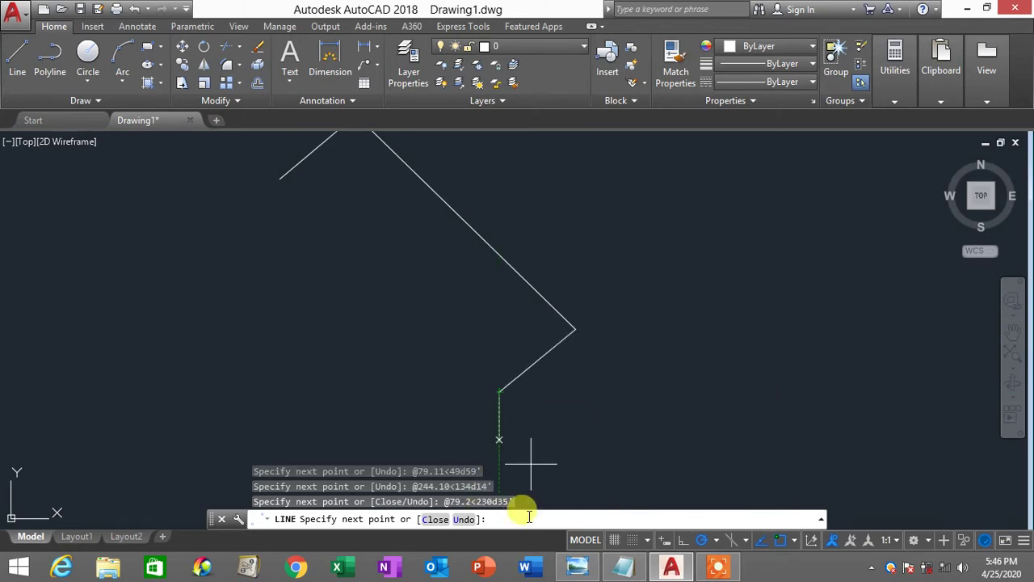
left_click(577, 567)
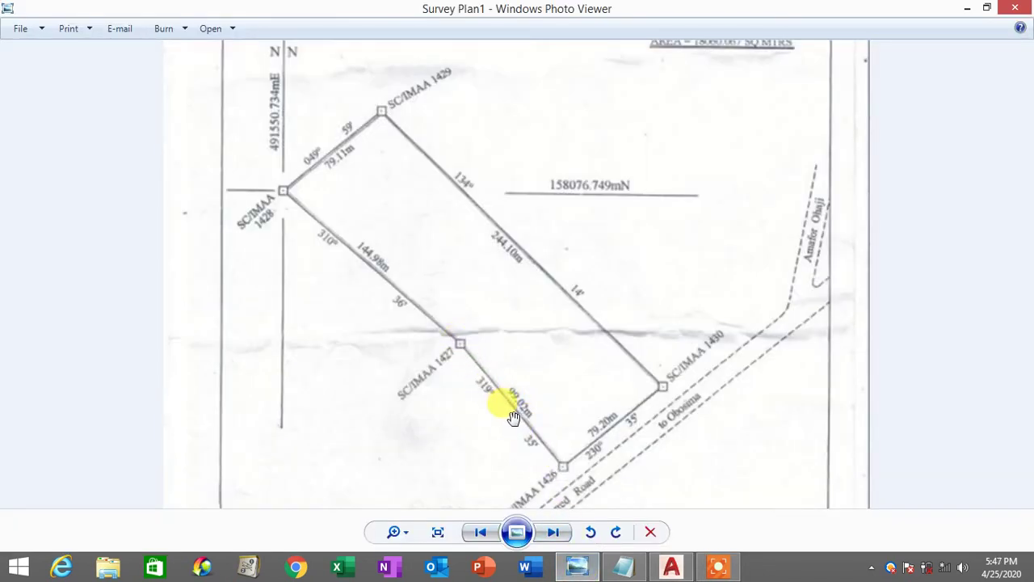
left_click(576, 566)
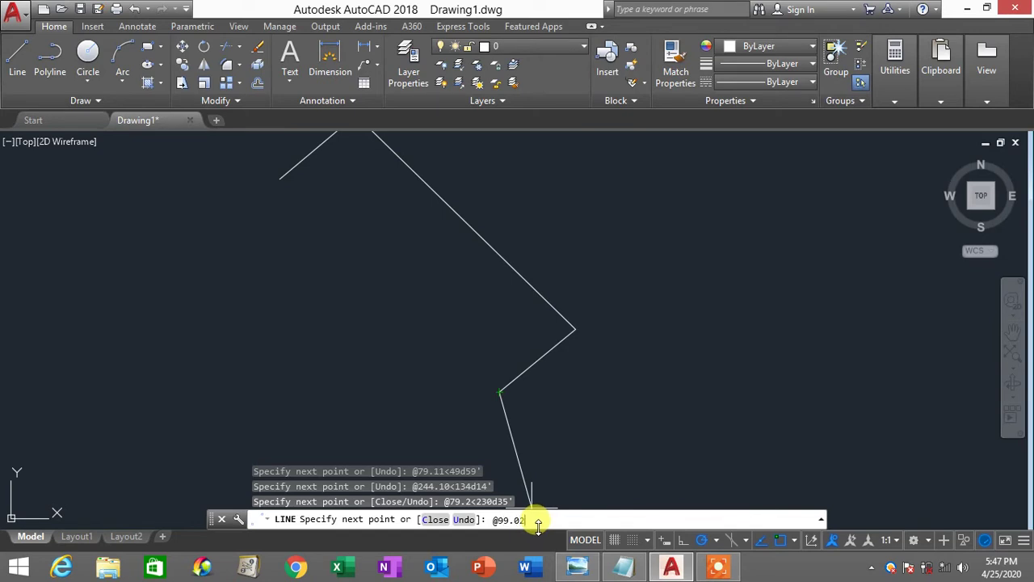
left_click(577, 566)
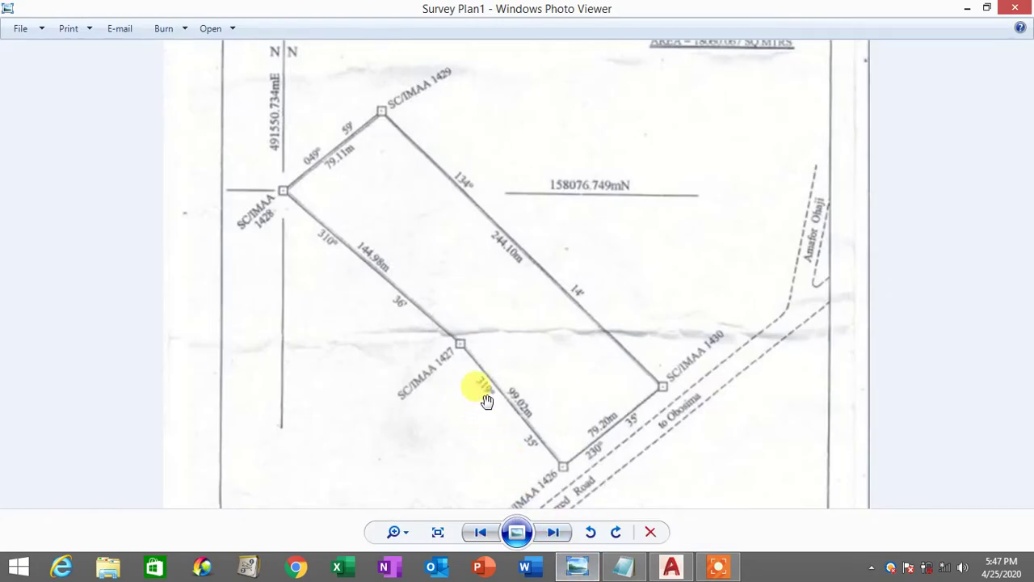
left_click(577, 566)
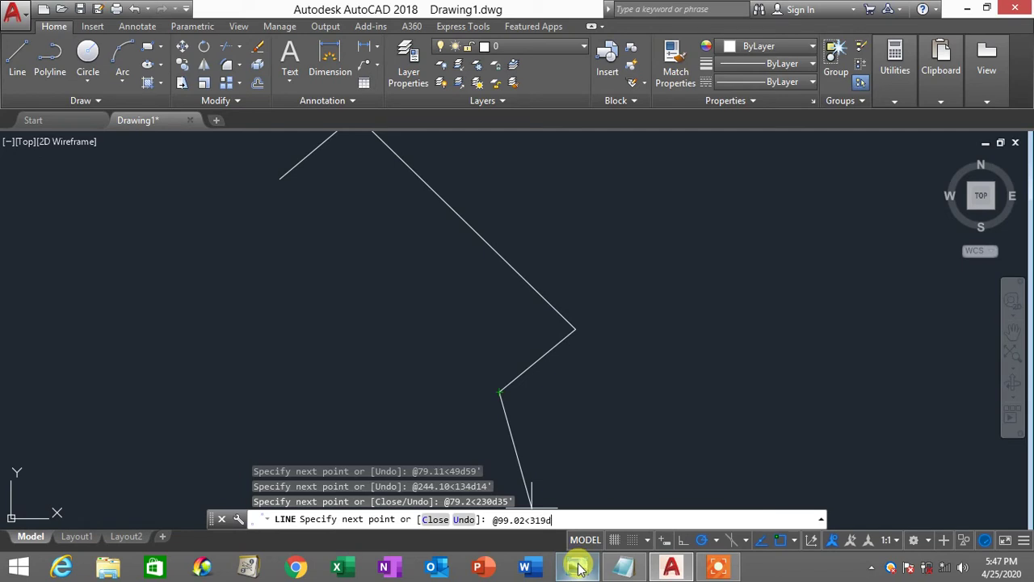
left_click(577, 566)
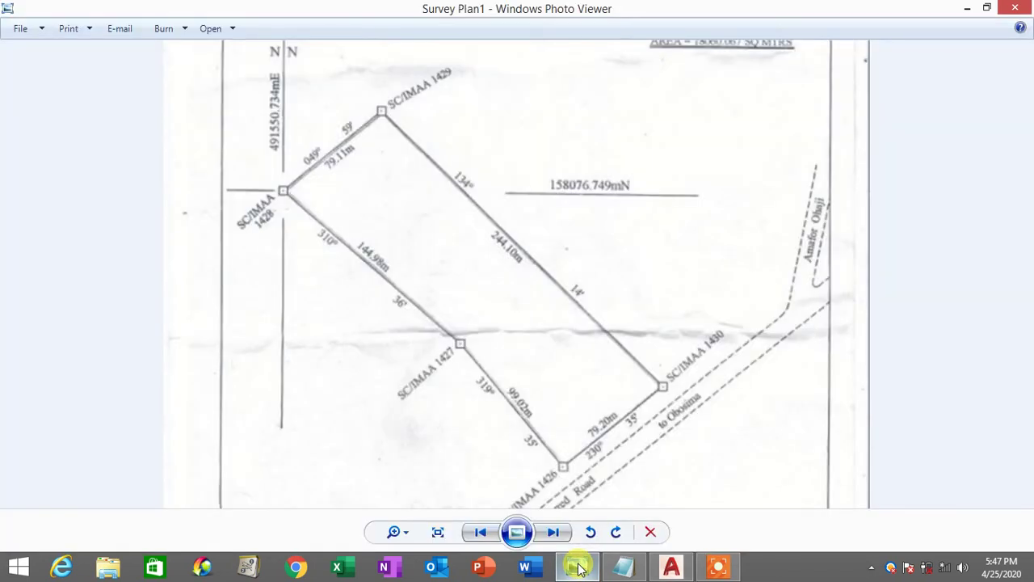
left_click(576, 565)
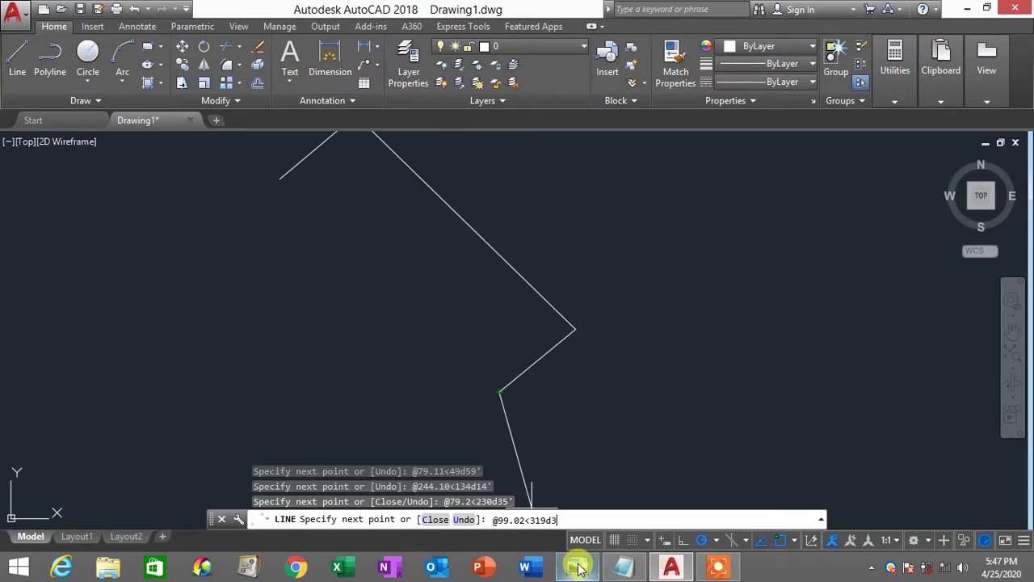
type("'")
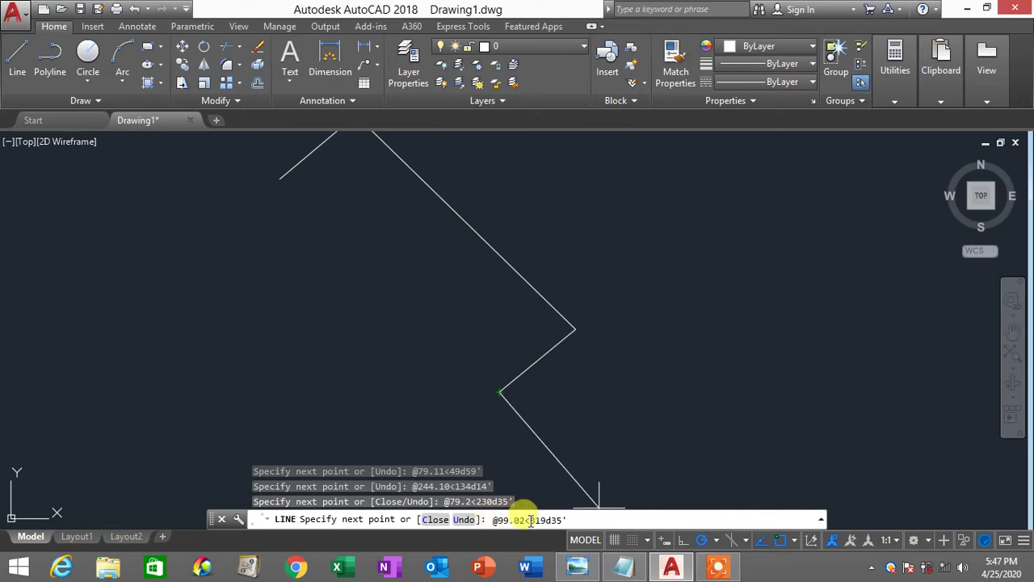
Compare the entered 99.02 leg's distance and bearing with its Survey Plan 2 line in Notepad, then draw the segment in AutoCAD.
left_click(624, 565)
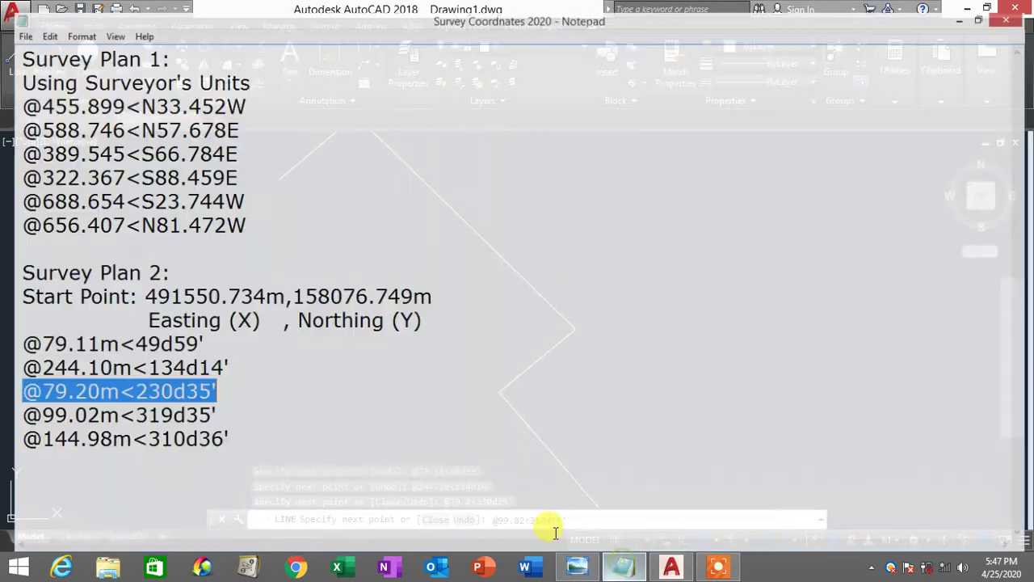
left_click(10, 410)
left_click_drag(10, 411, 109, 412)
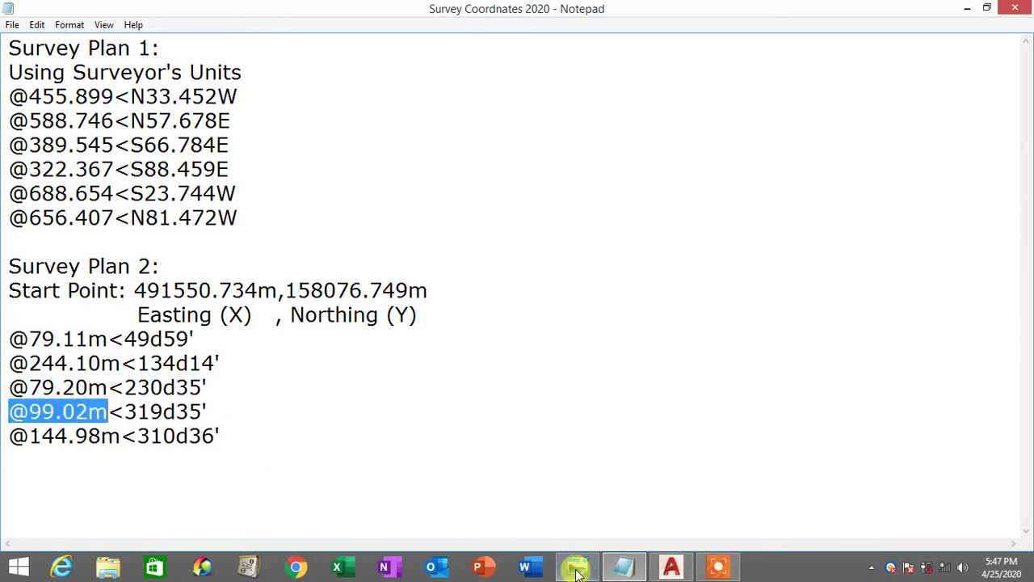
left_click(671, 565)
left_click_drag(493, 521, 515, 521)
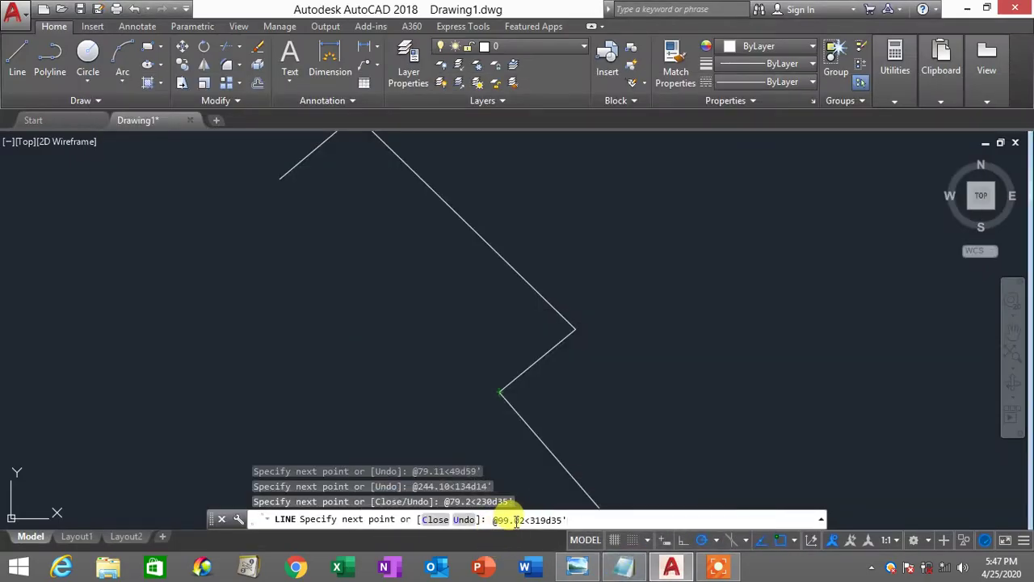
left_click(624, 565)
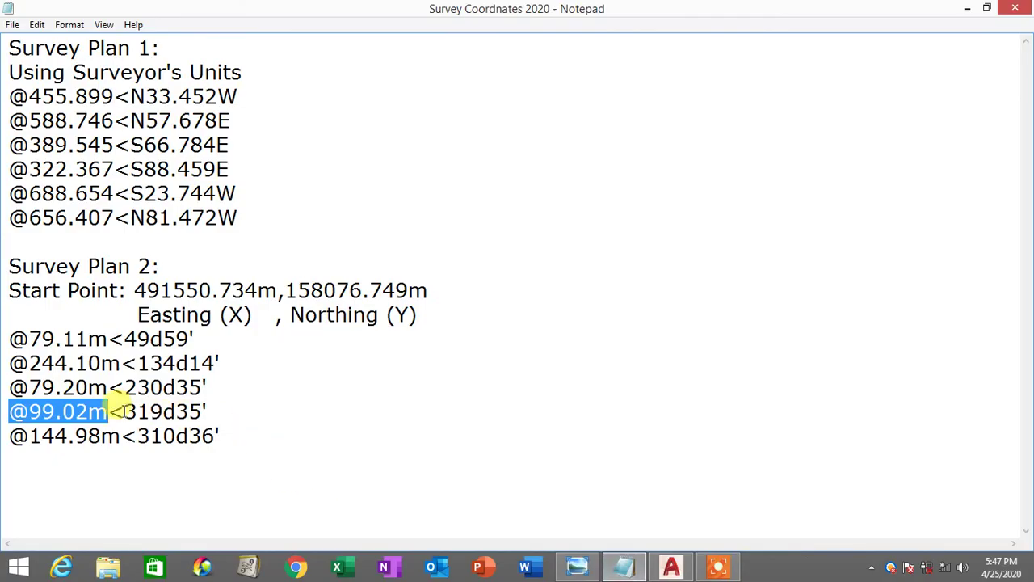
left_click_drag(124, 412, 220, 410)
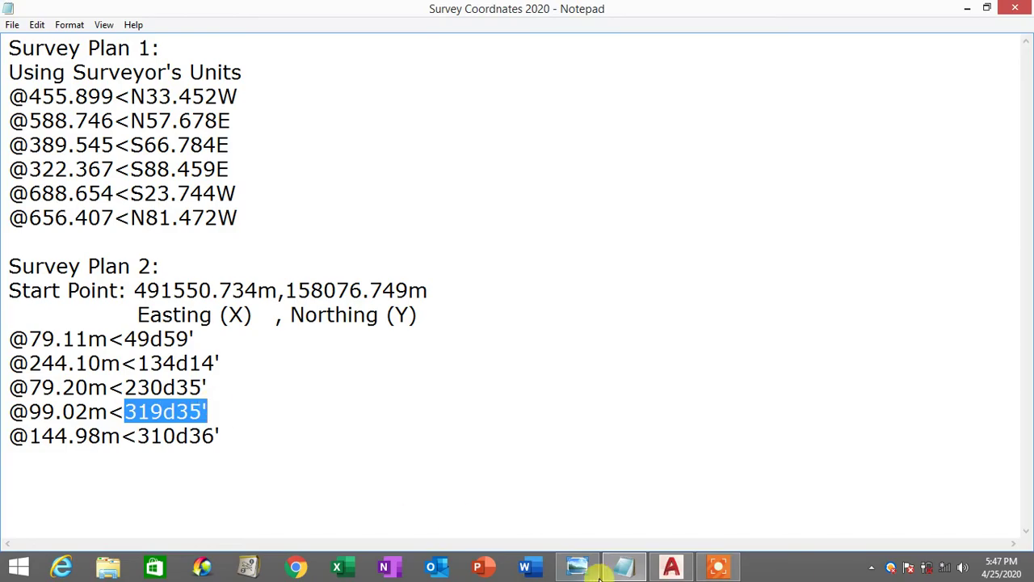
left_click(624, 565)
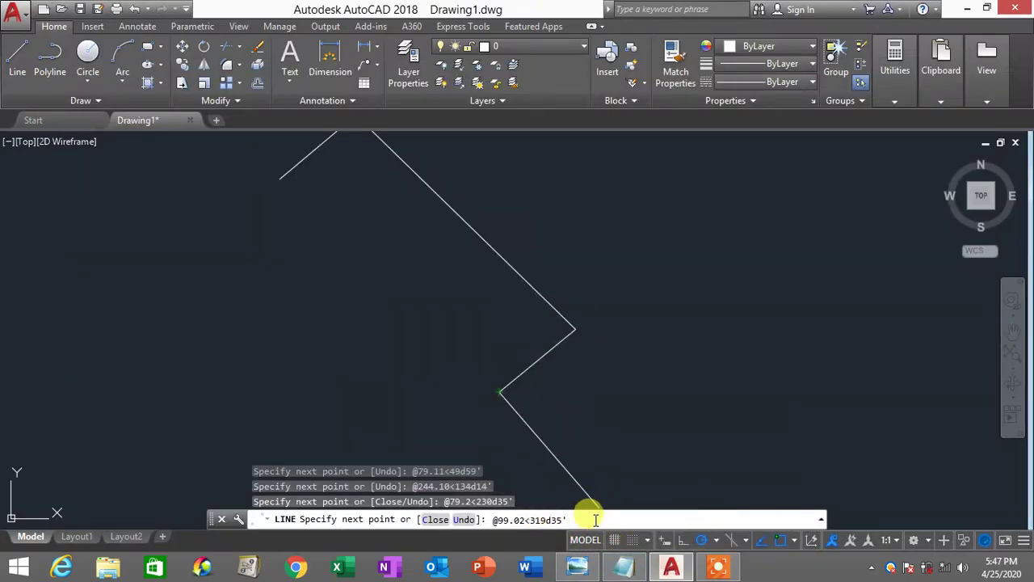
key("Return")
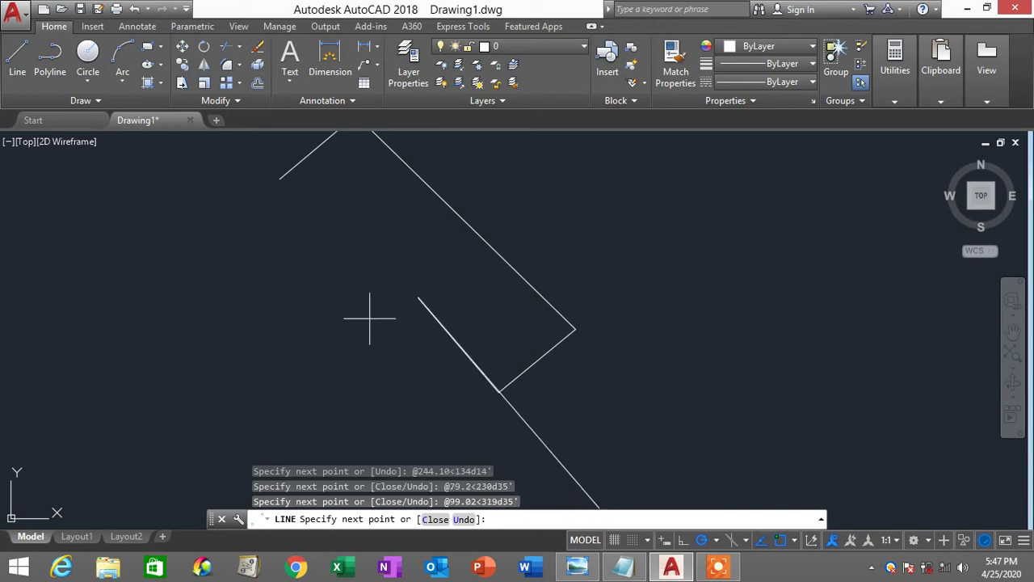
middle_click_drag(394, 320, 392, 342)
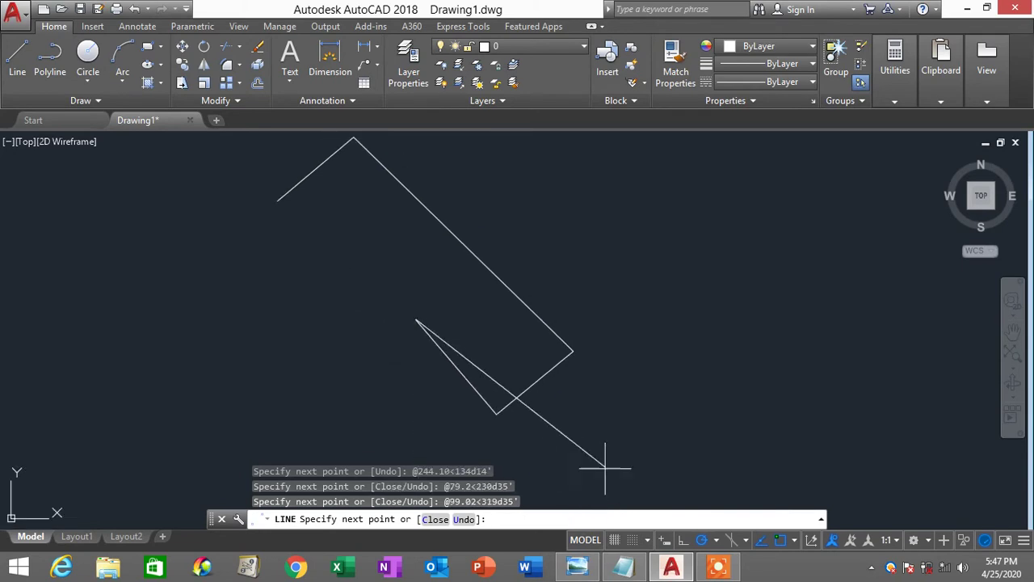
mouse_move(582, 567)
left_click(576, 491)
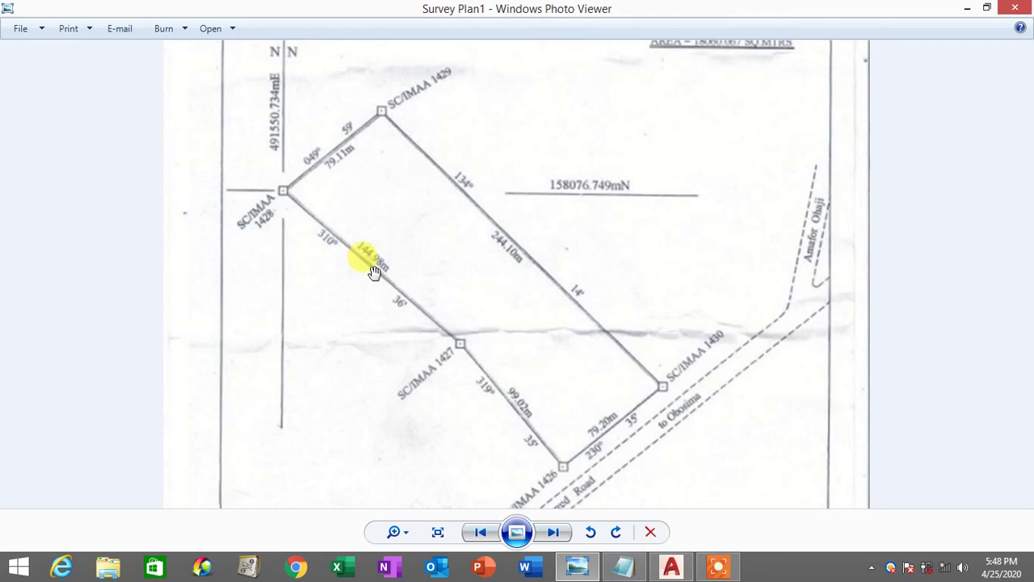
left_click(579, 559)
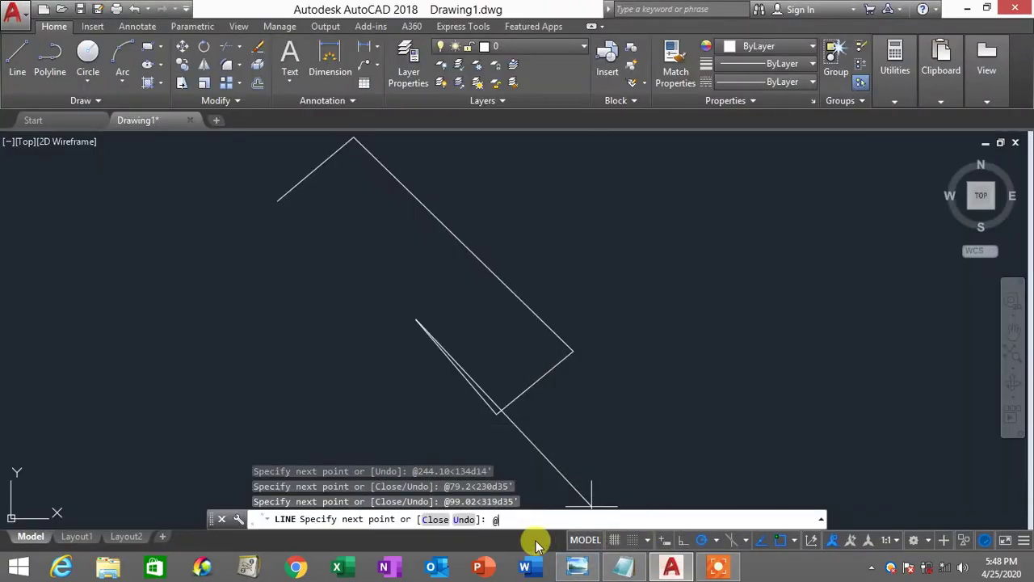
left_click(580, 567)
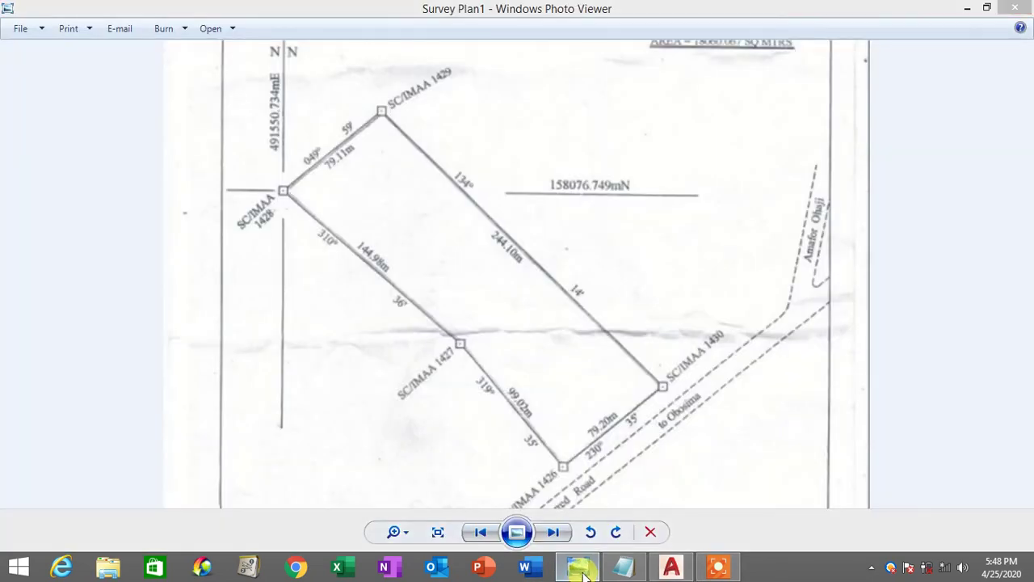
left_click(580, 567)
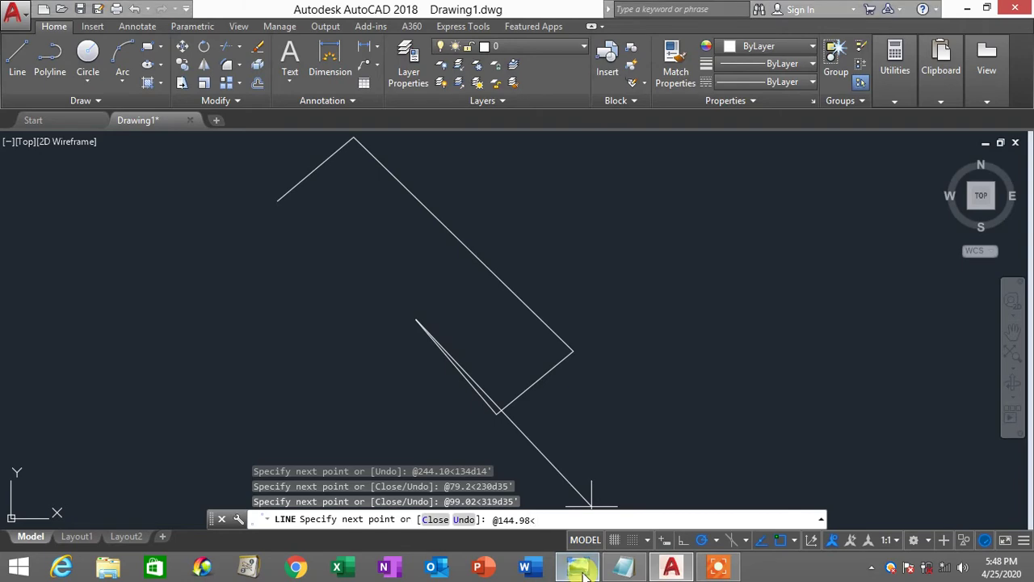
left_click(580, 568)
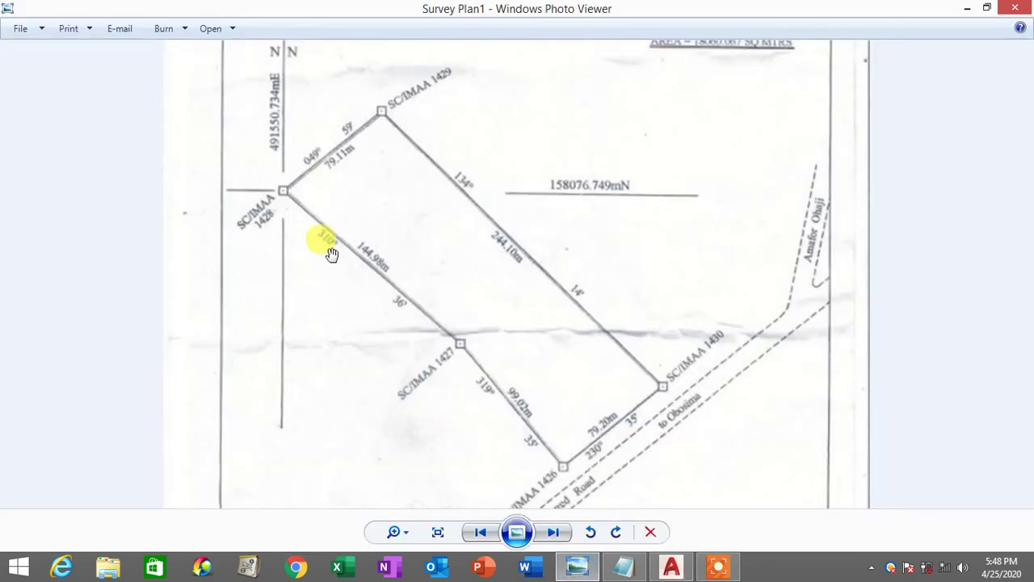
left_click(623, 566)
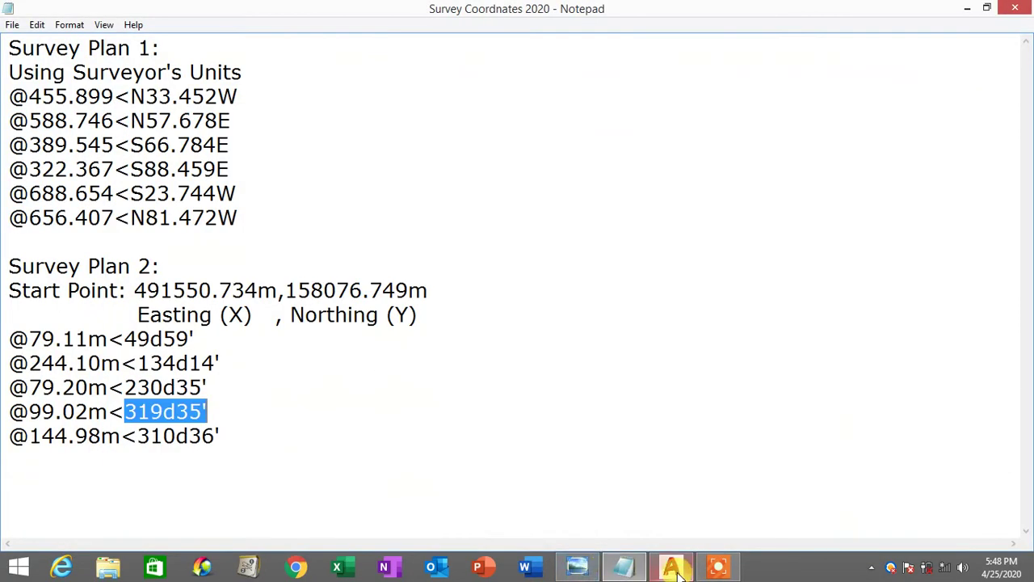
left_click(672, 569)
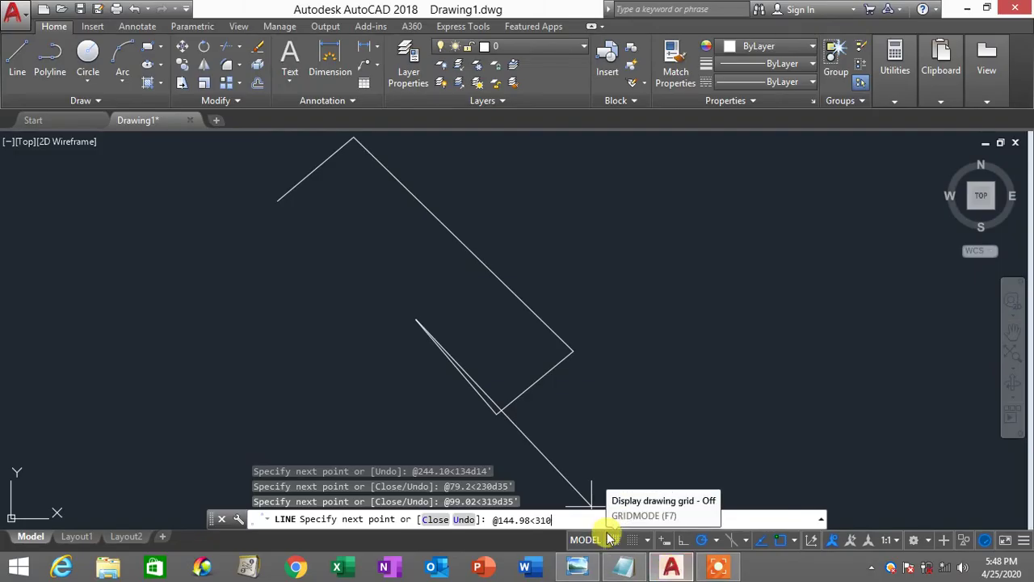
left_click(580, 569)
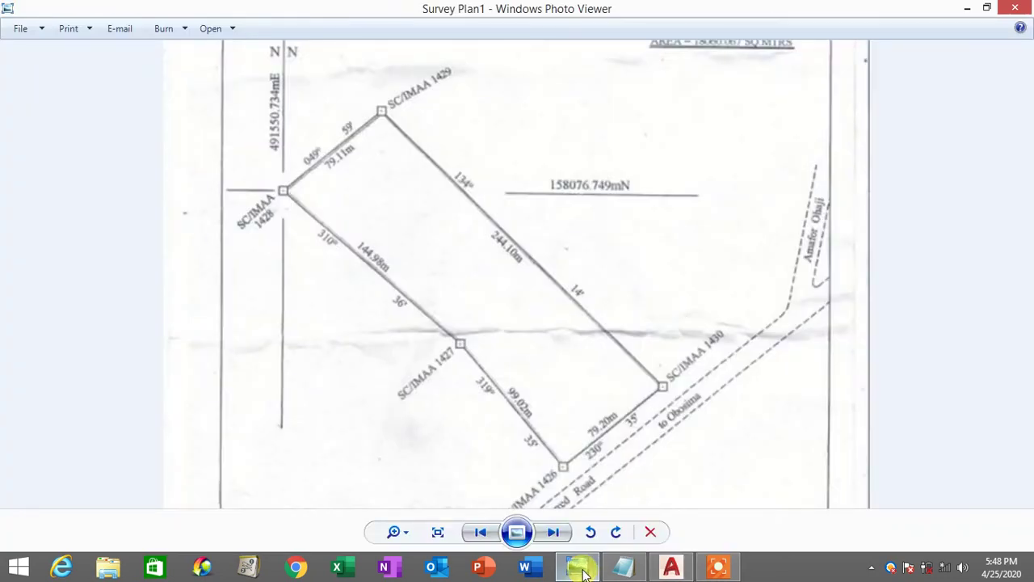
left_click(580, 568)
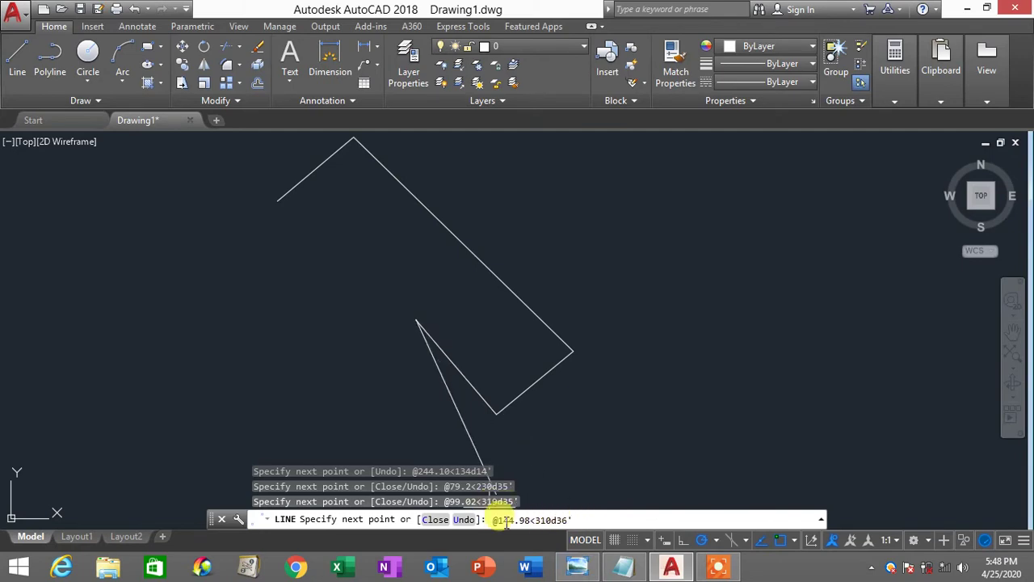
Compare the entered 144.98 leg with its Survey Plan 2 line in Notepad, draw the closing segment in AutoCAD, and end the LINE command.
left_click(623, 568)
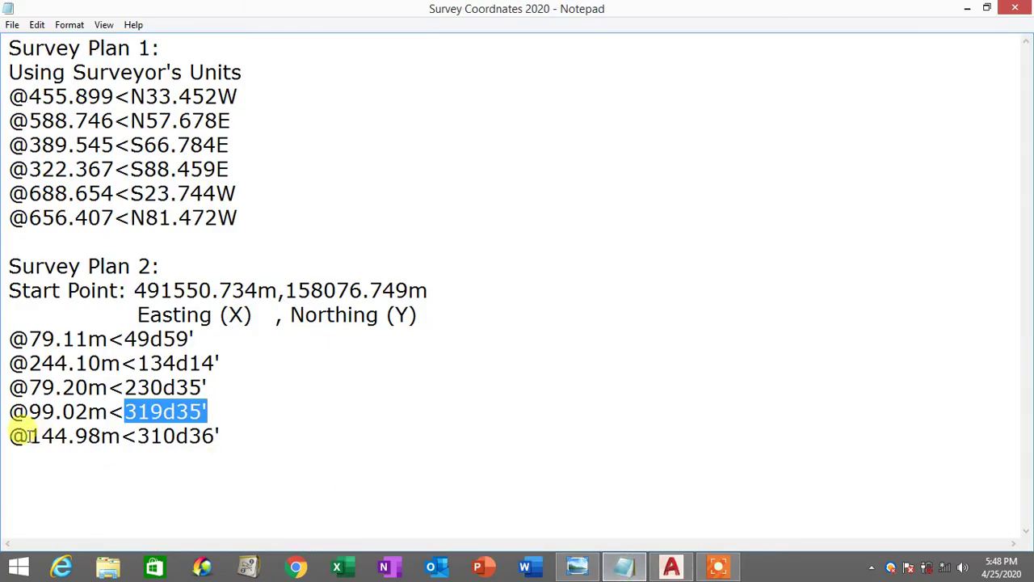
left_click_drag(11, 436, 93, 436)
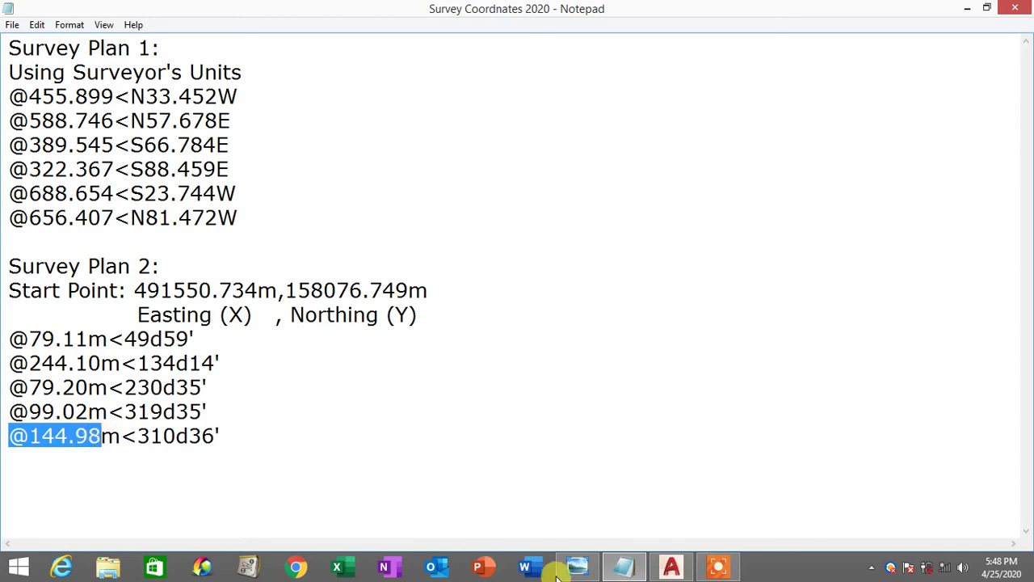
left_click(626, 569)
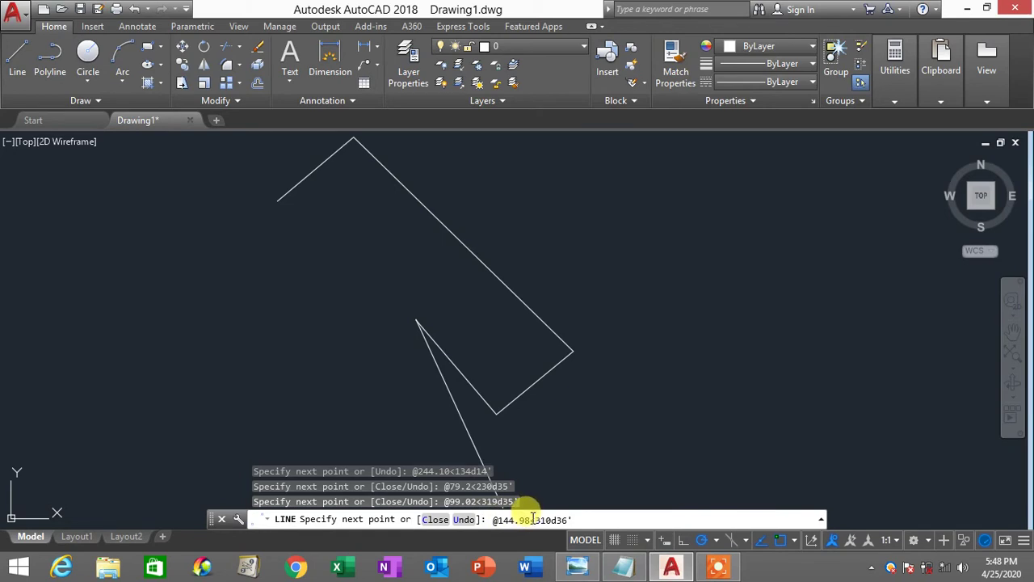
left_click(627, 568)
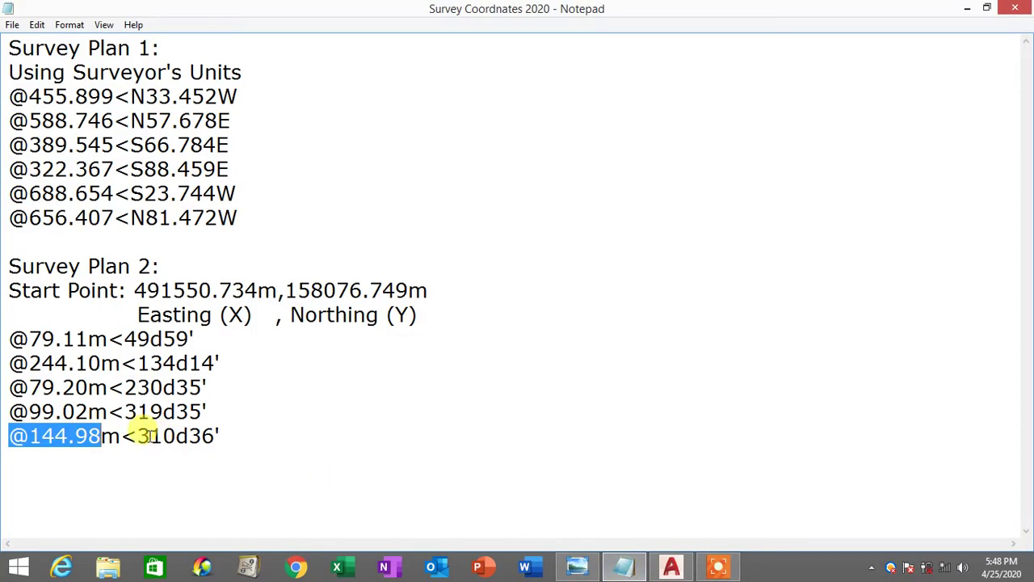
left_click_drag(137, 436, 222, 437)
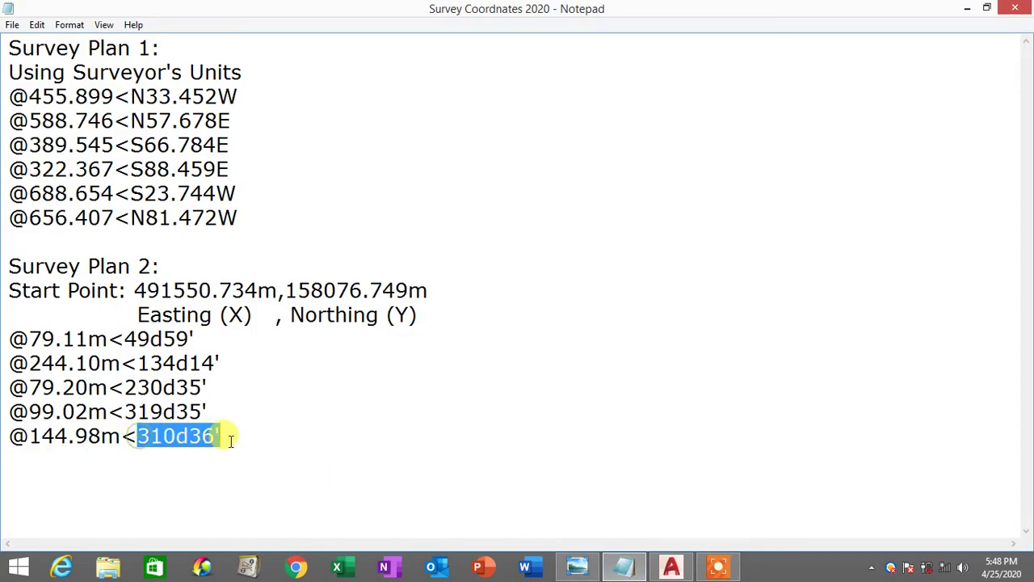
left_click(620, 566)
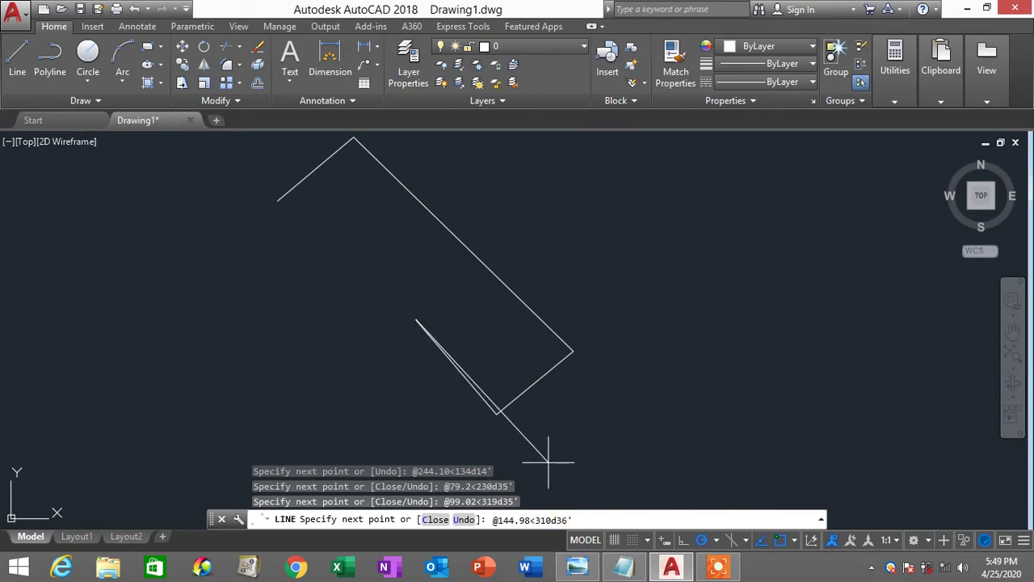
key("Return")
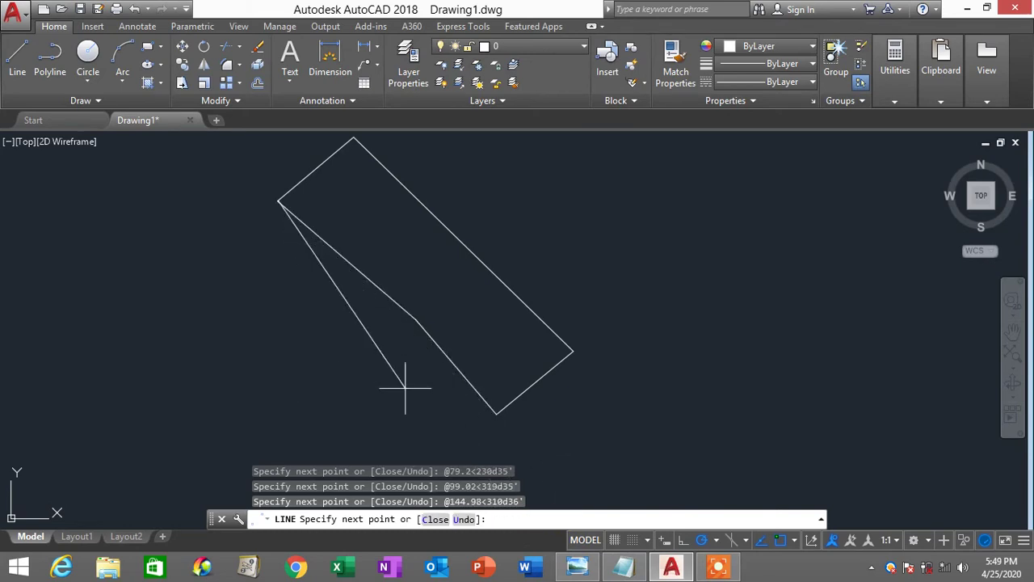
key("Return")
Select the five boundary lines one by one to check whether they are separate objects, and clear the selection.
mouse_move(386, 289)
middle_mouse_down()
mouse_move(393, 299)
mouse_move(376, 319)
middle_mouse_up()
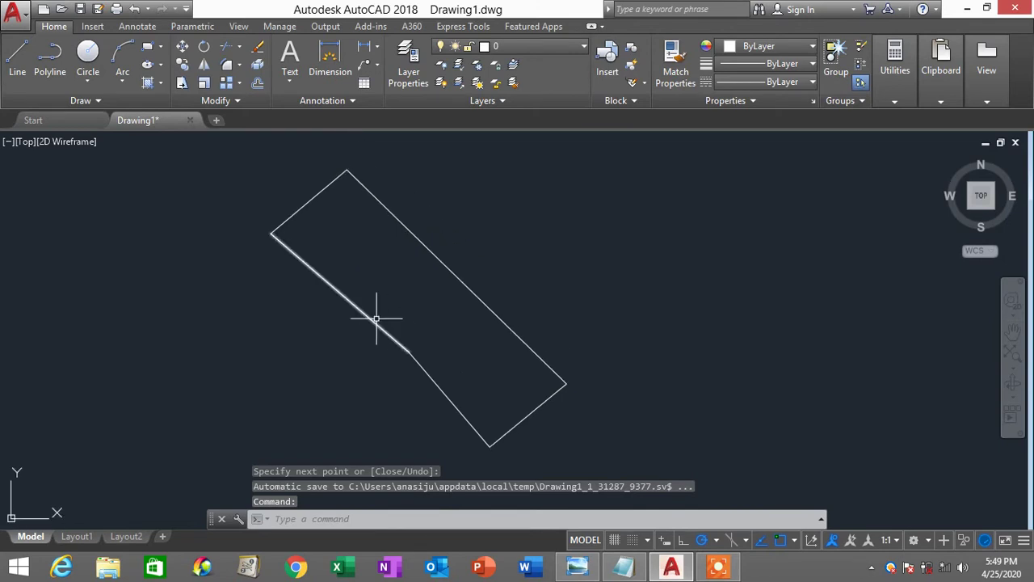
left_click(292, 217)
left_click(387, 209)
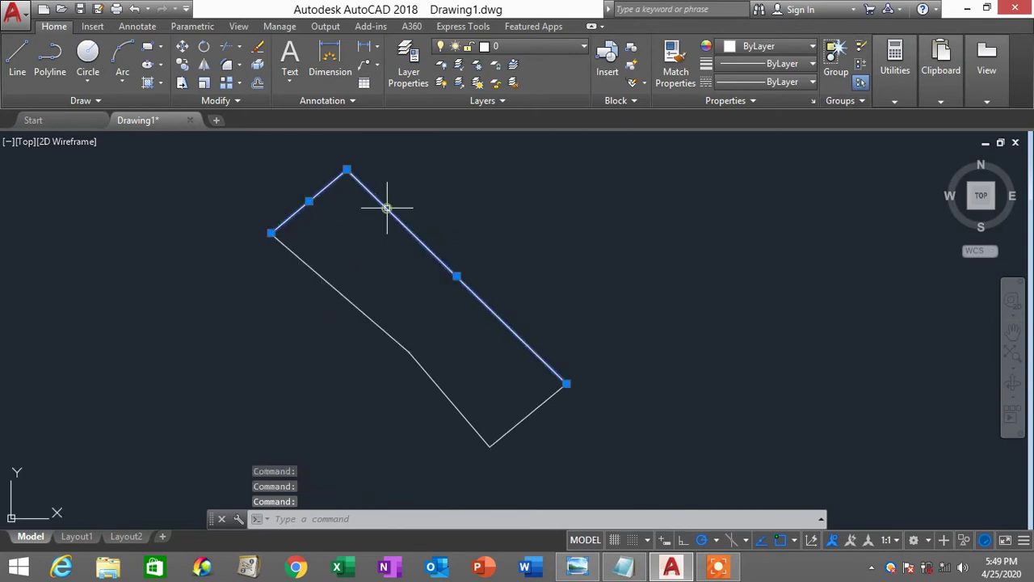
left_click(527, 416)
left_click(472, 420)
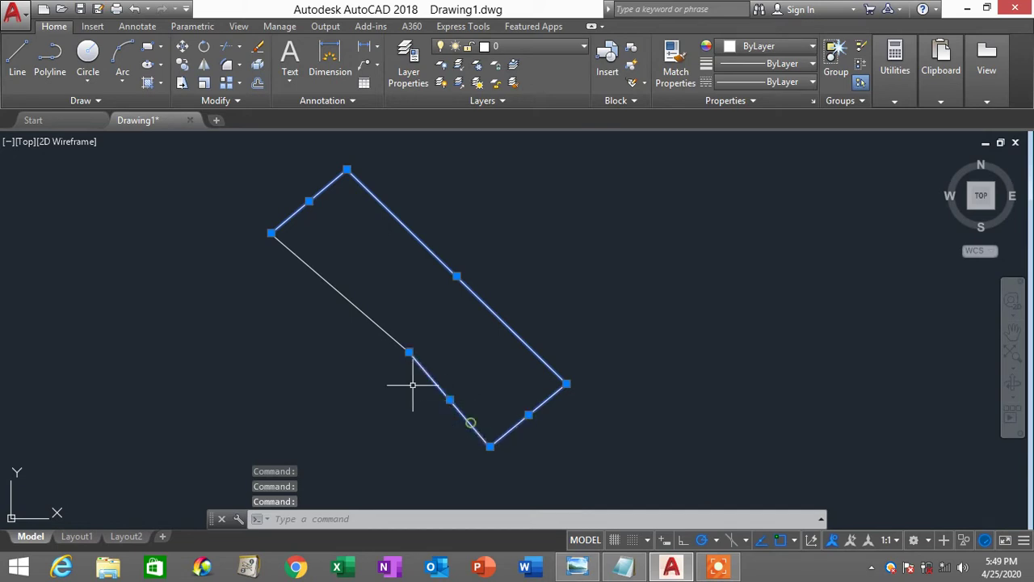
left_click(364, 311)
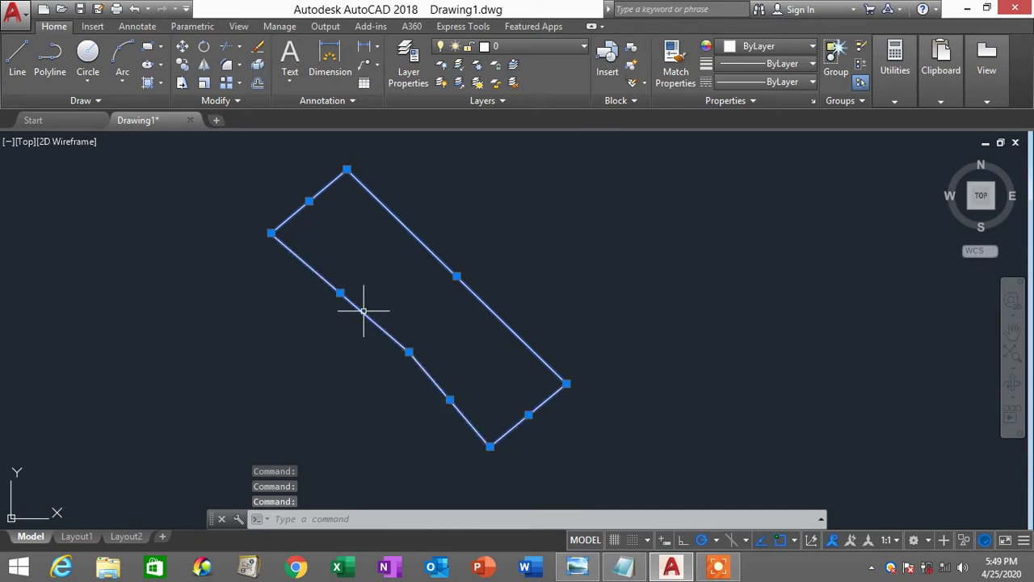
key("Escape")
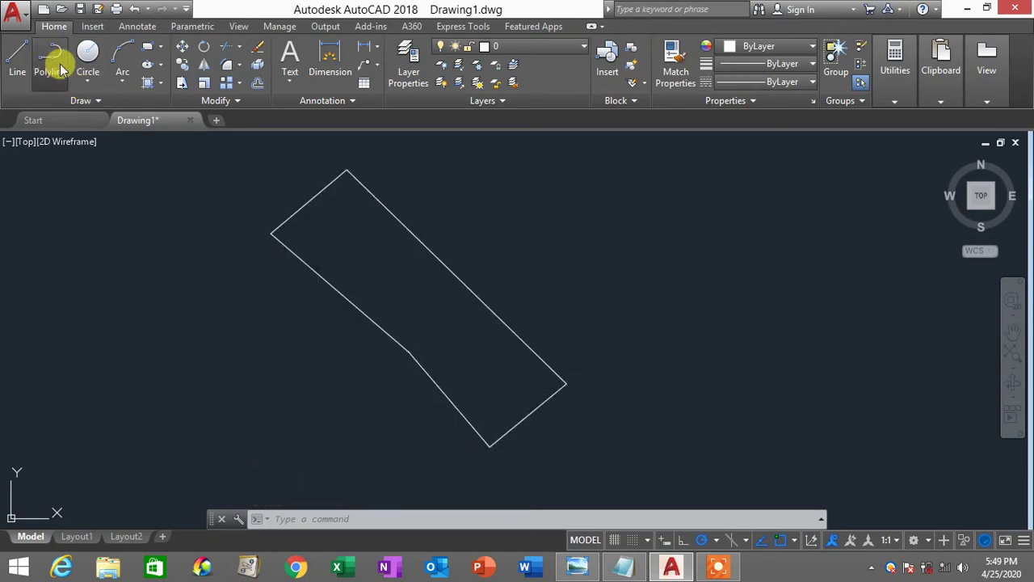
Trace the plot boundary with a polyline through its five corners, starting and ending at the westernmost corner, and erase that polyline.
left_click(272, 233)
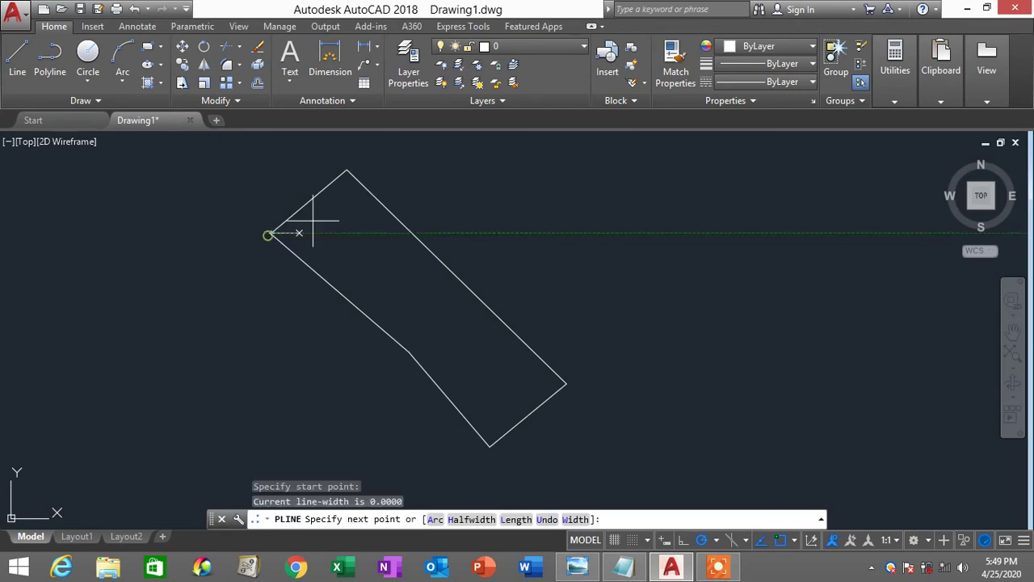
left_click(567, 385)
left_click(490, 445)
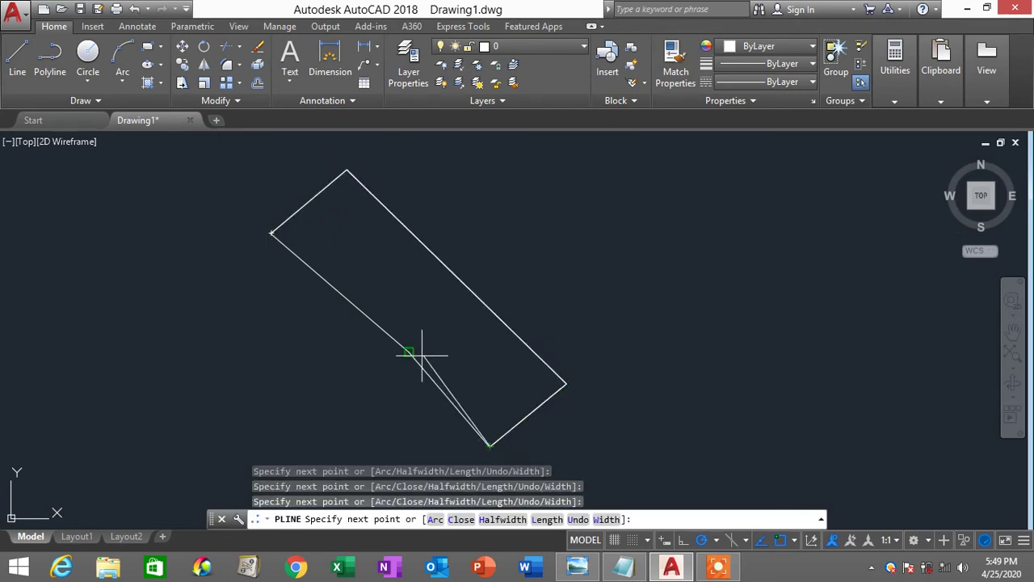
left_click(409, 352)
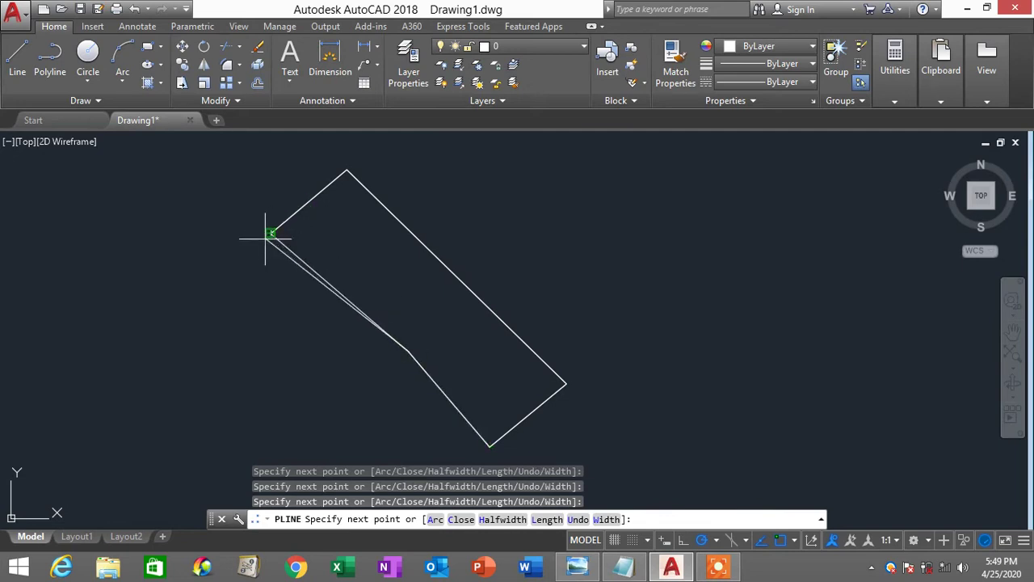
left_click(272, 233)
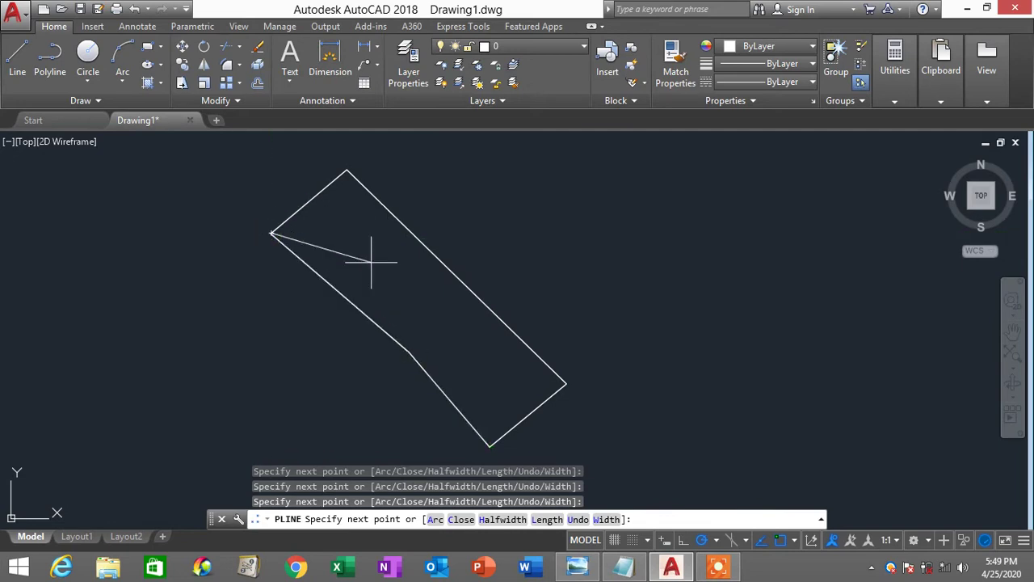
key("Return")
left_click(335, 283)
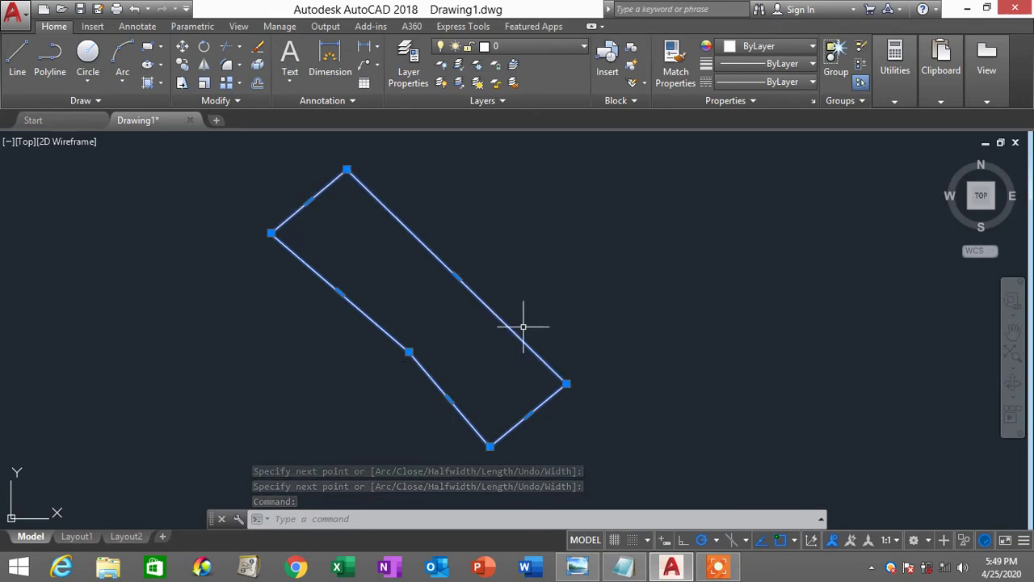
key("Delete")
Select the five original boundary lines one after another to check that they are separate objects, and clear the selection.
left_click(500, 316)
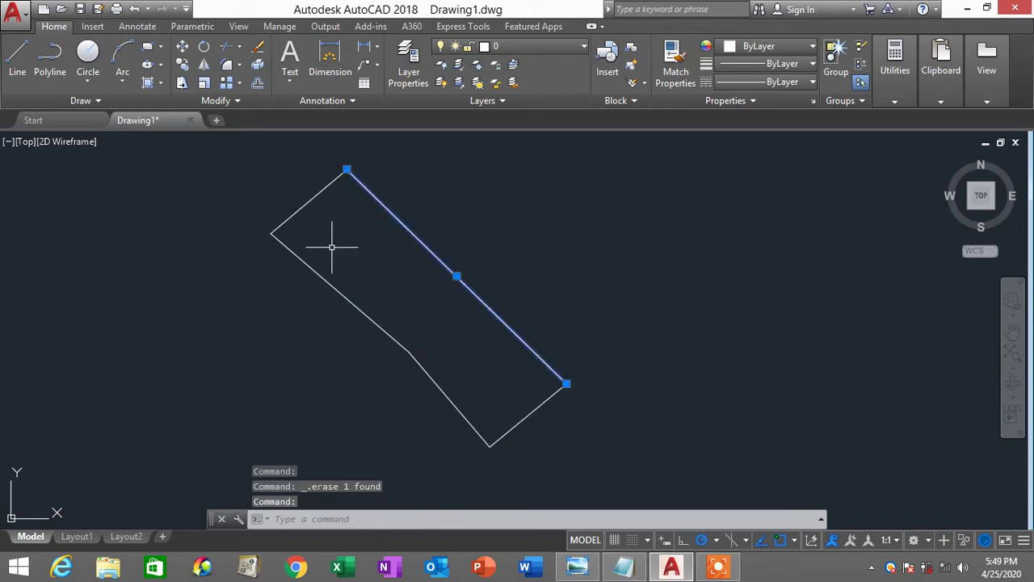
left_click(315, 200)
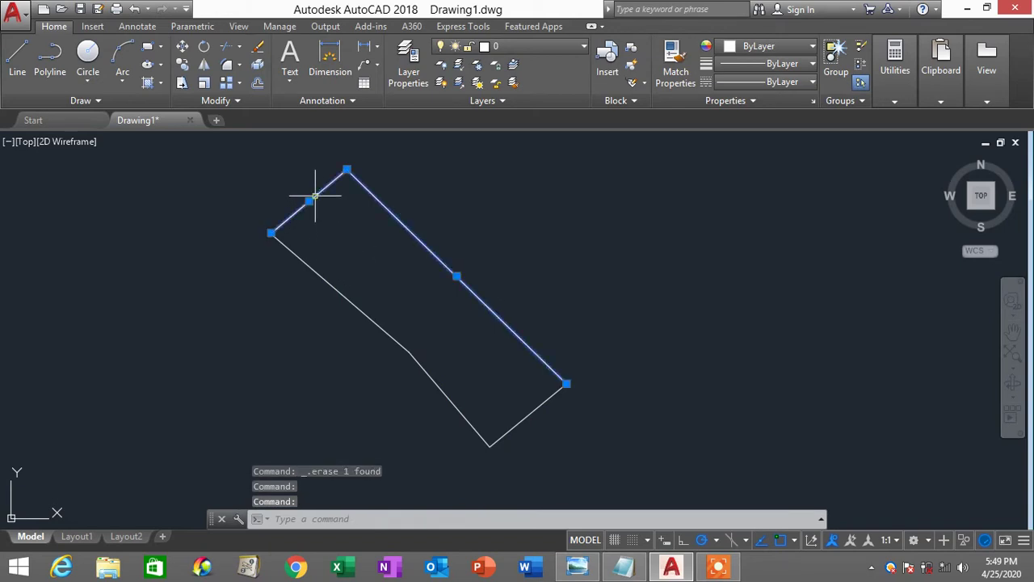
left_click(338, 286)
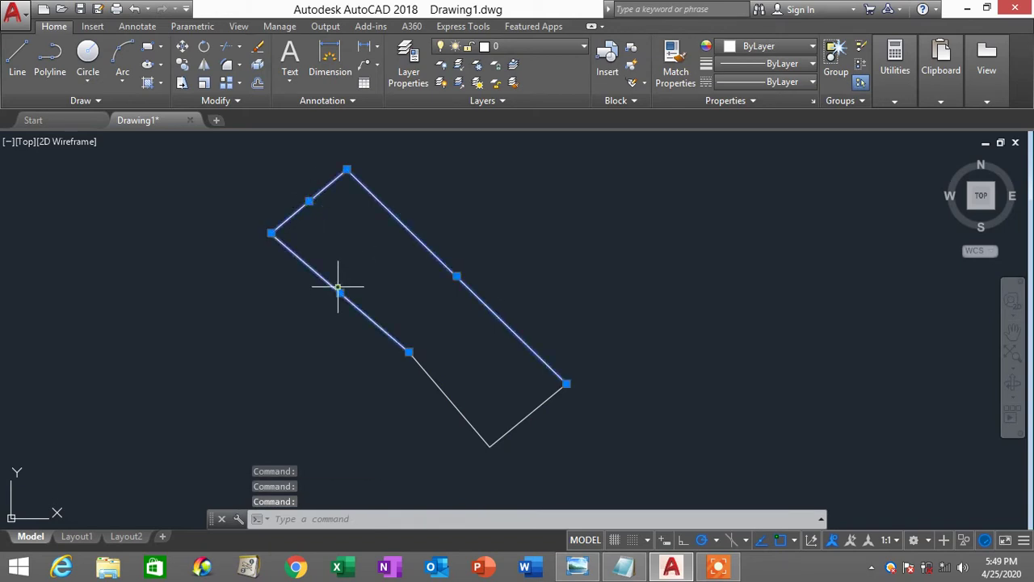
left_click(455, 407)
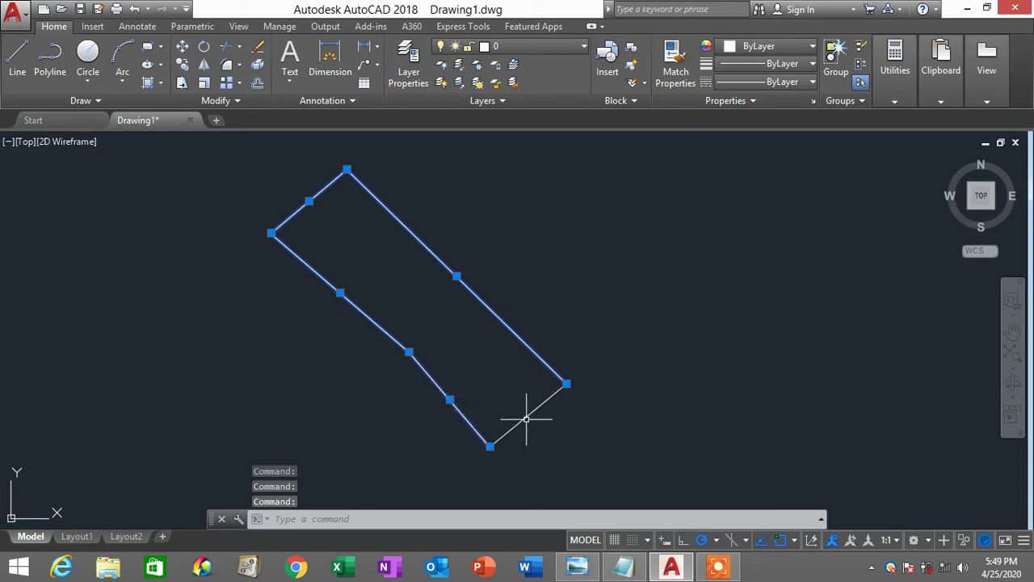
left_click(528, 412)
key("Escape")
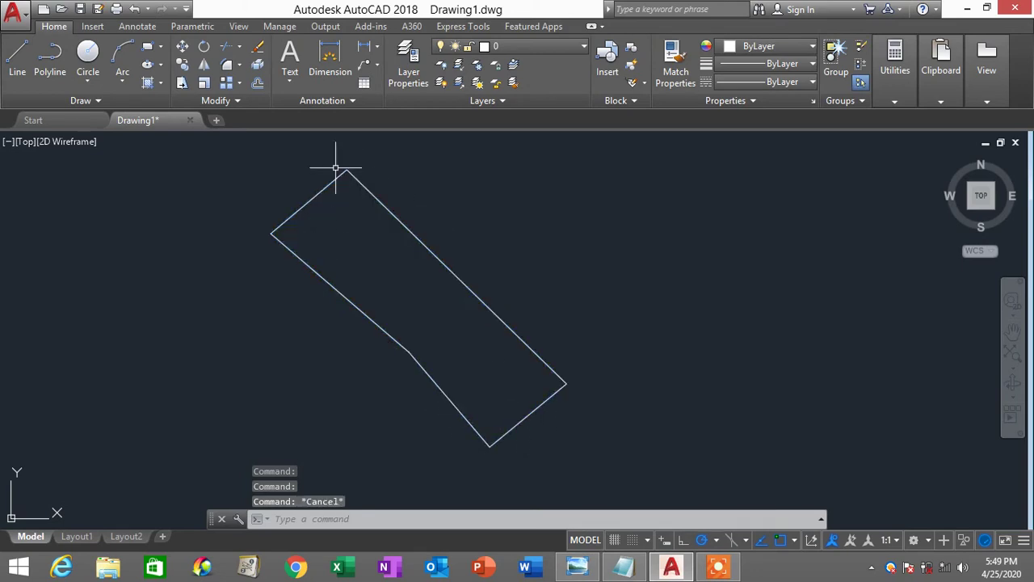
Trace the plot boundary again with a polyline clockwise through all five corners from the westernmost one, and erase that polyline.
left_click(60, 71)
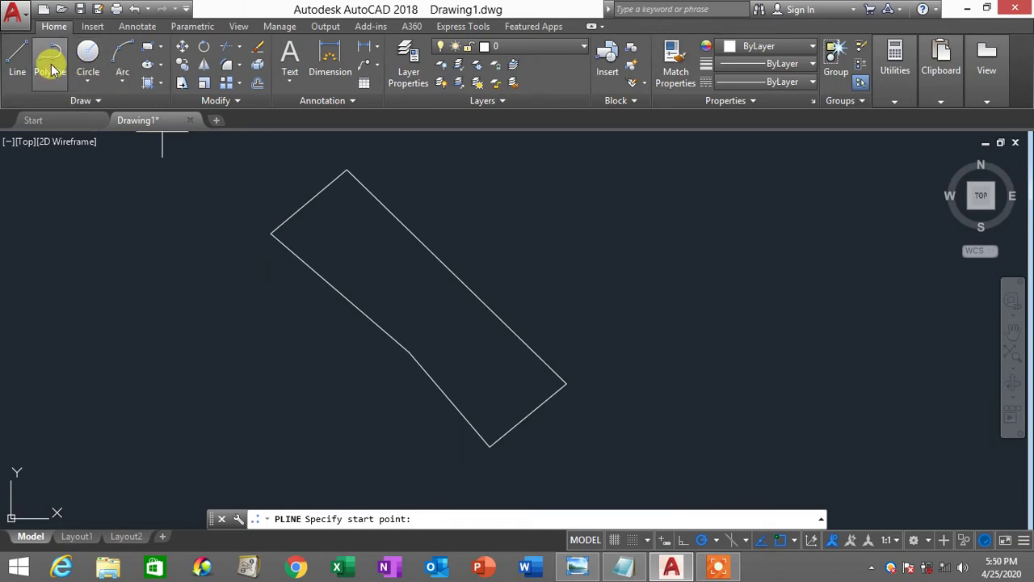
left_click(51, 71)
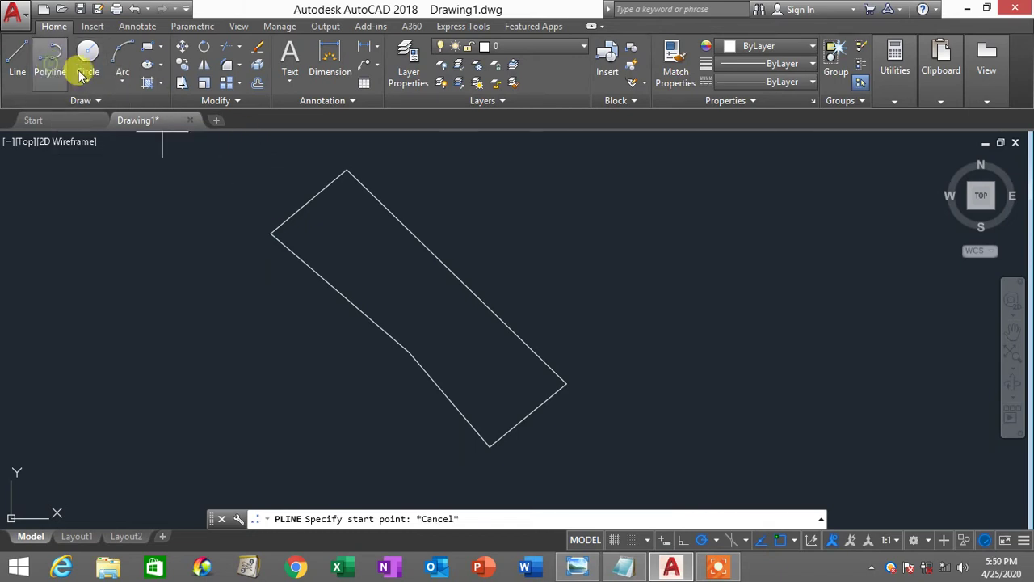
left_click(271, 233)
left_click(346, 170)
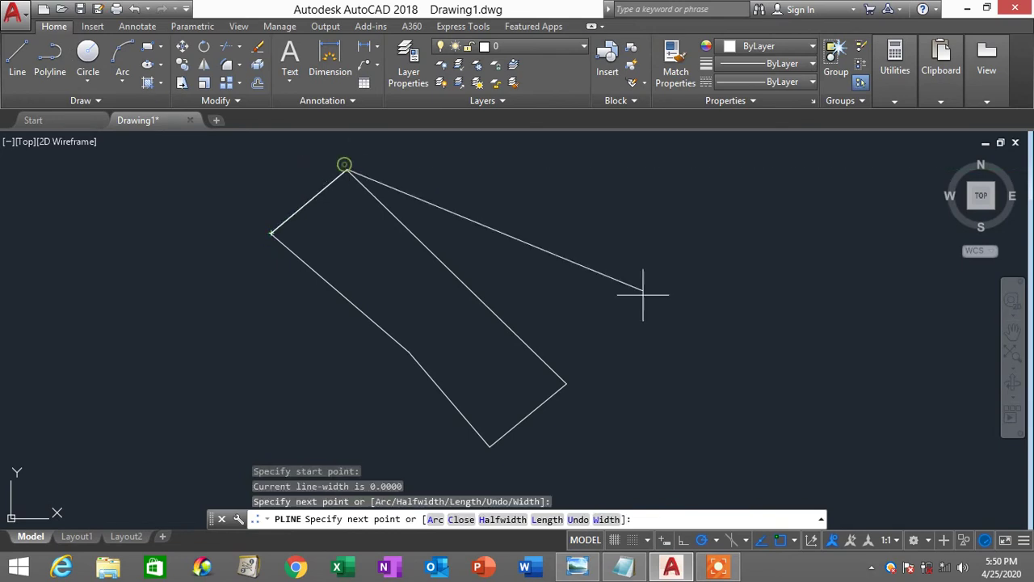
left_click(567, 385)
left_click(490, 446)
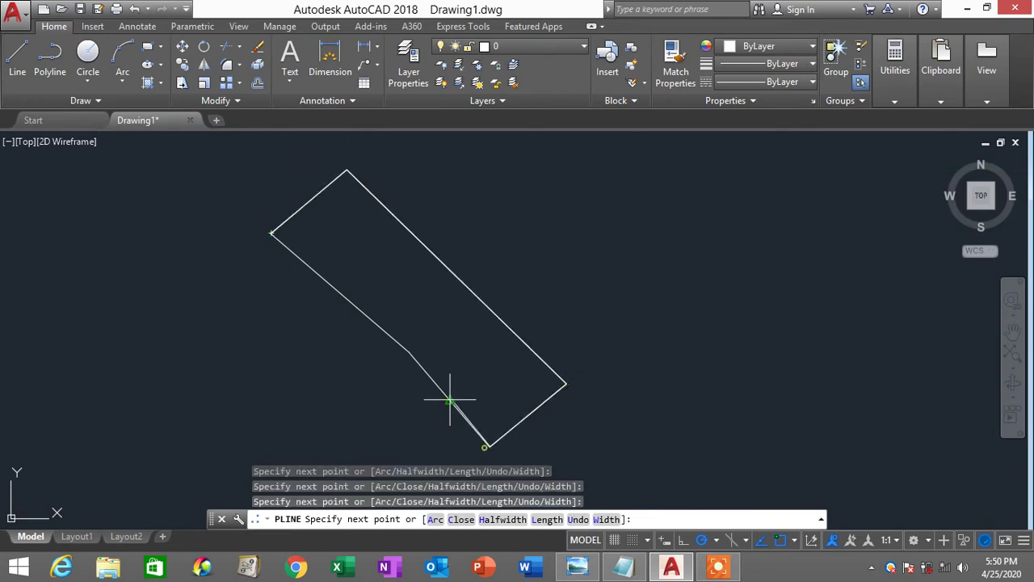
left_click(410, 353)
left_click(272, 233)
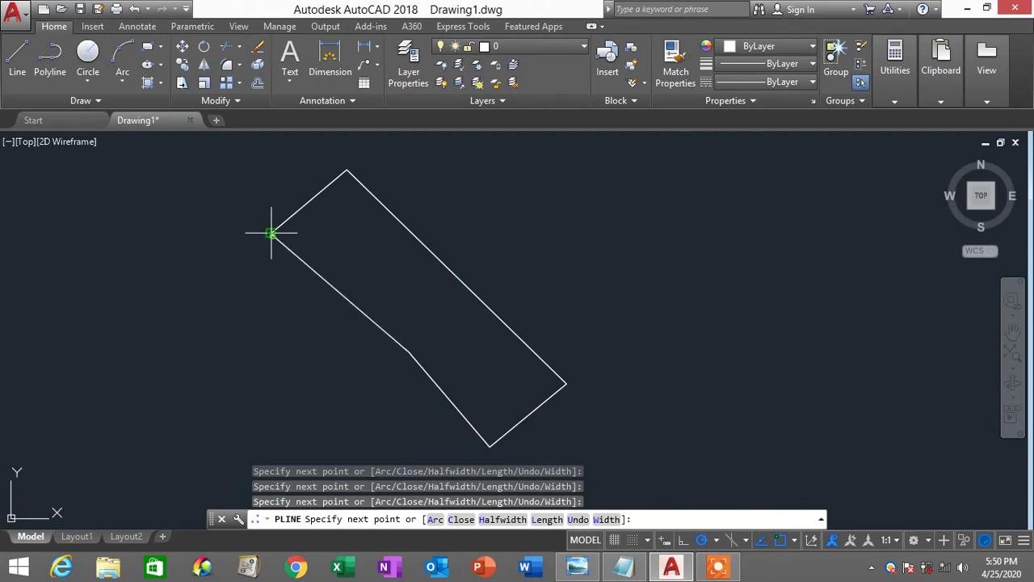
key("Escape")
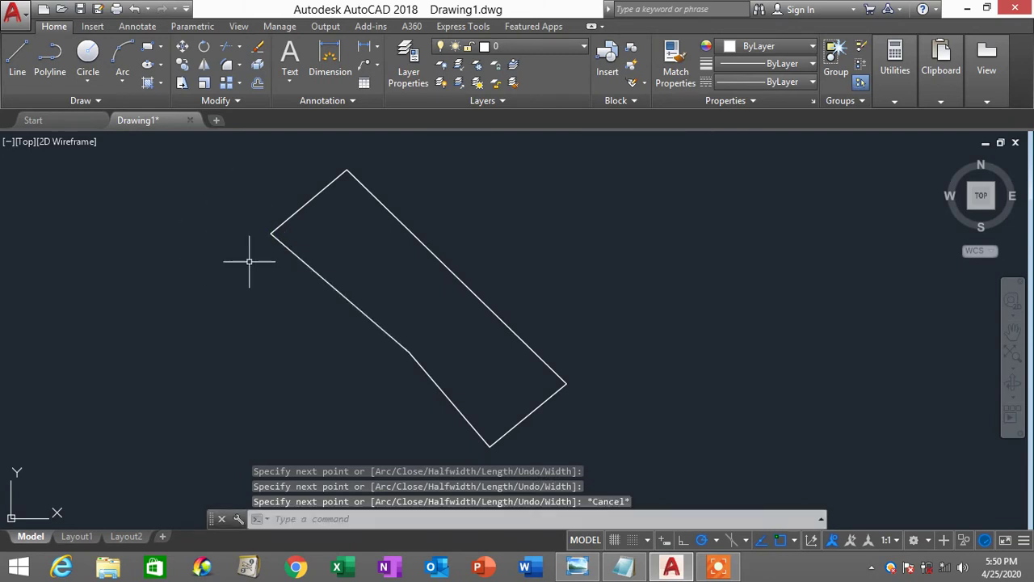
left_click(418, 236)
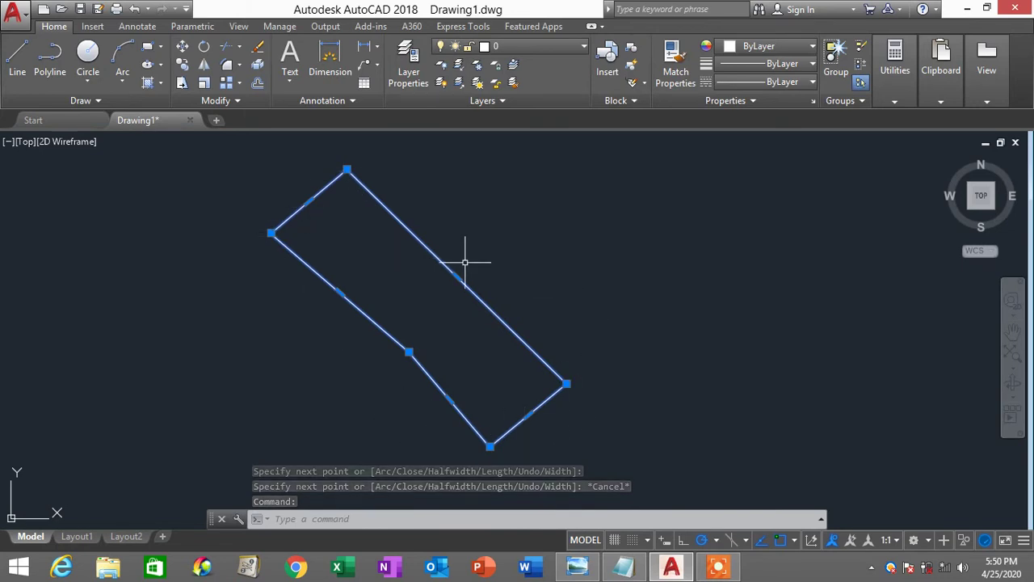
key("Delete")
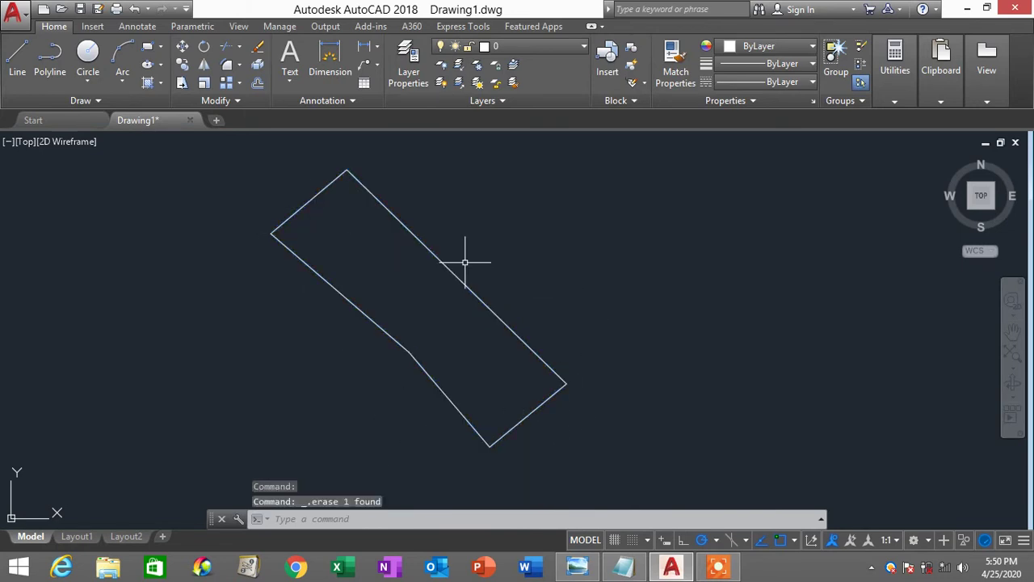
Select the northwest and northeast boundary lines to check that they are individual objects, and clear the selection.
left_click(329, 179)
left_click(394, 208)
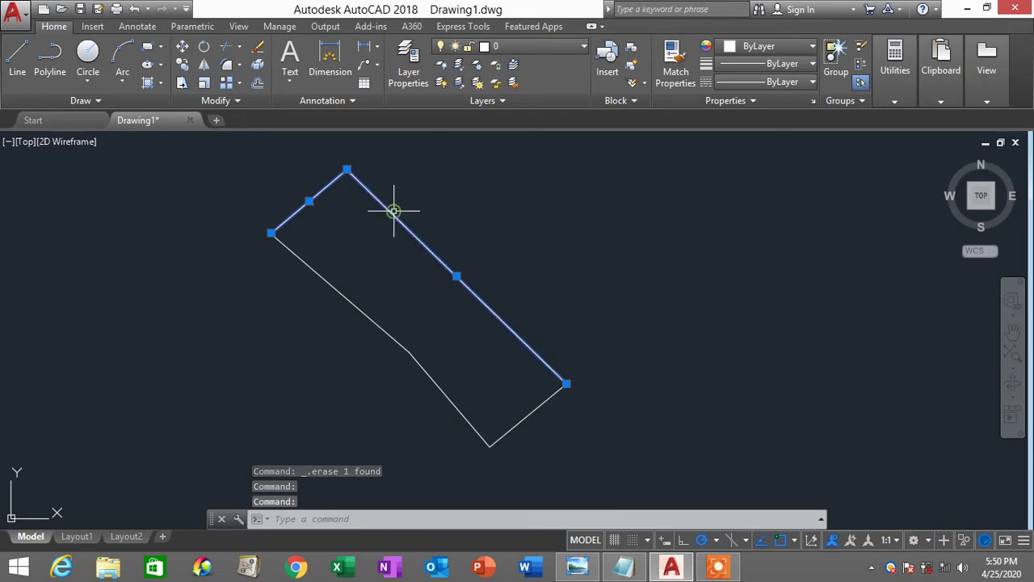
key("Escape")
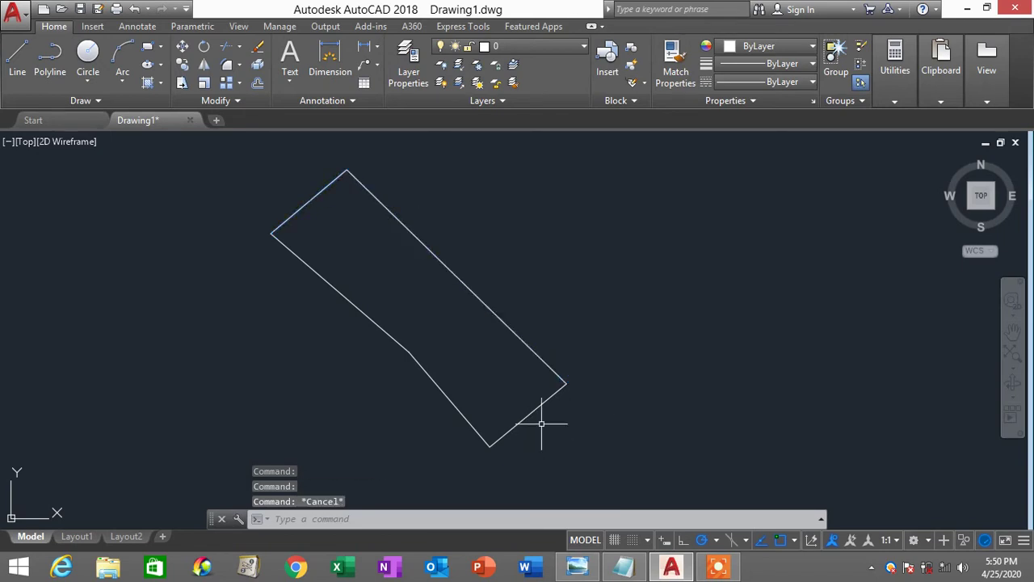
Create a polyline boundary with the BOUNDARY command from a point inside the plot, and check that it selects as a single object.
type("BO")
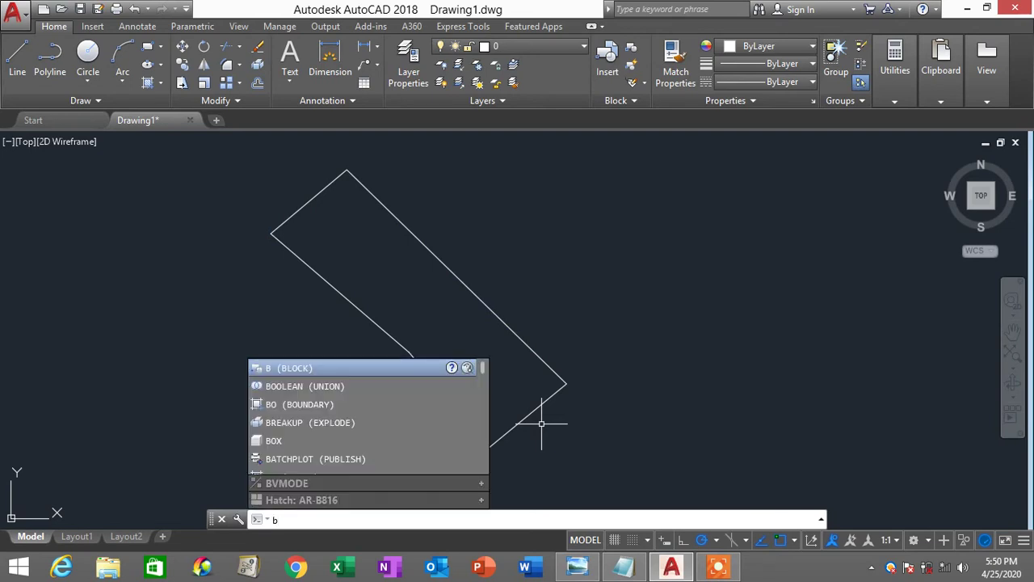
key("Return")
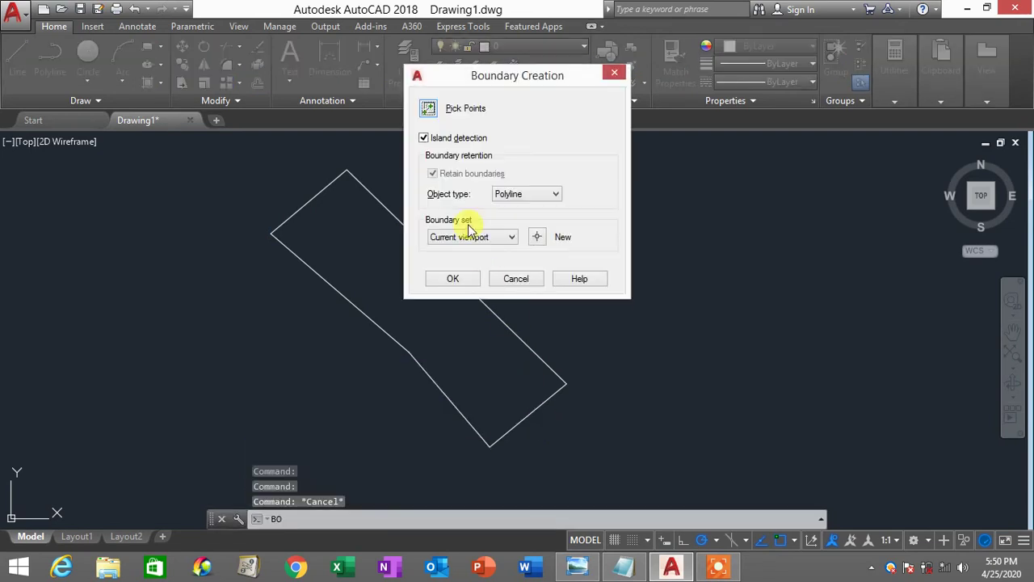
left_click(428, 109)
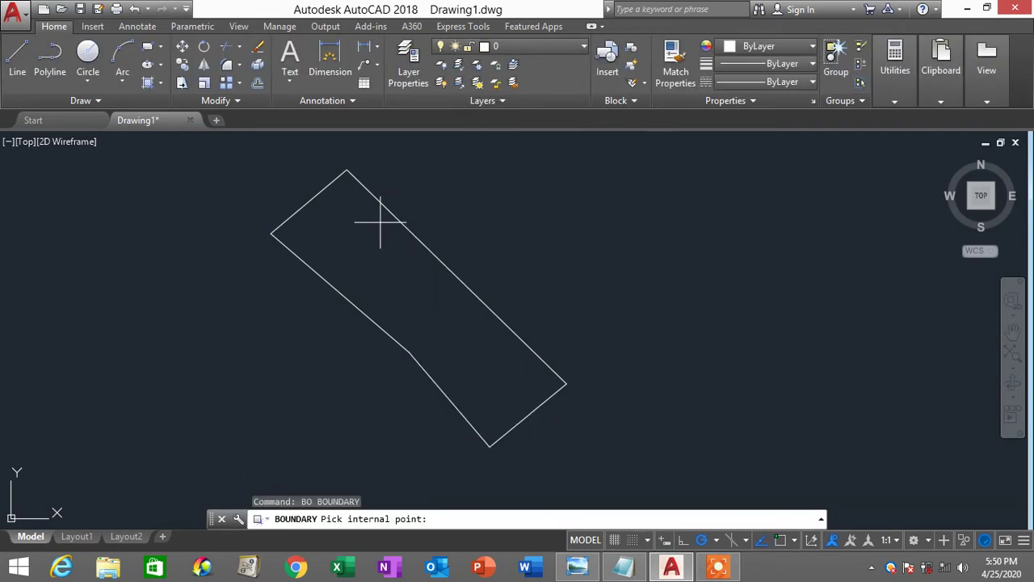
left_click(387, 272)
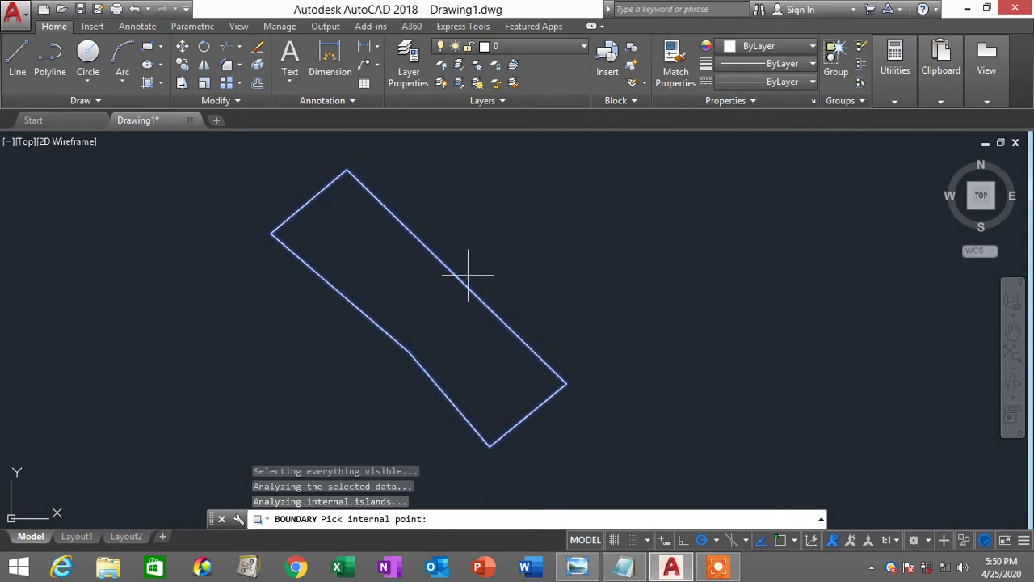
key("Return")
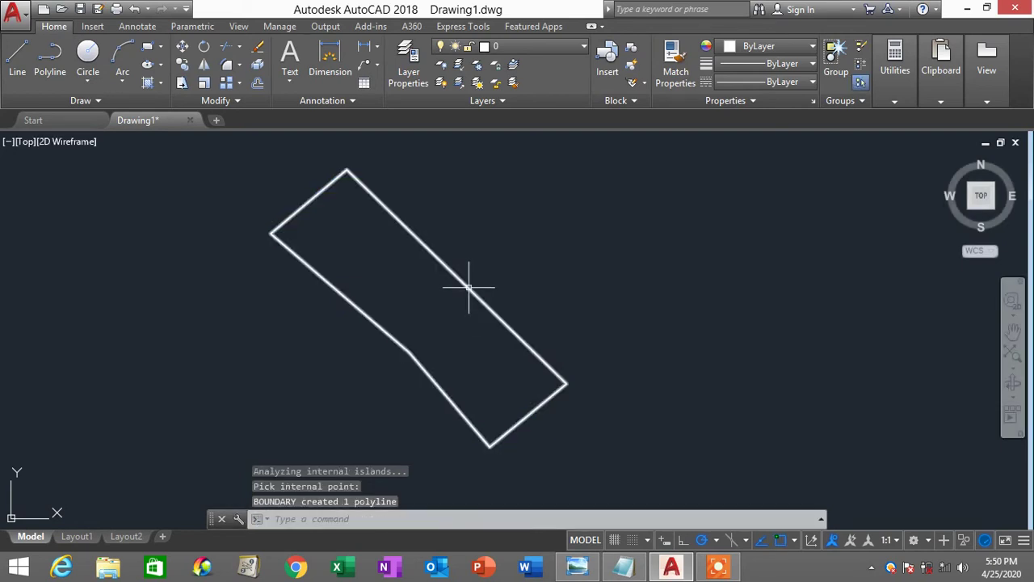
left_click(469, 287)
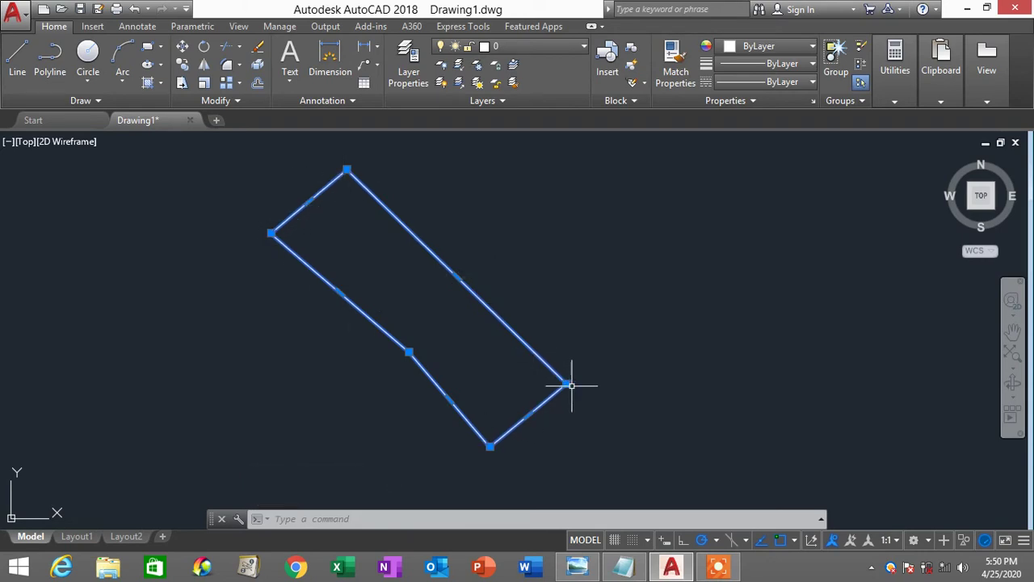
key("Escape")
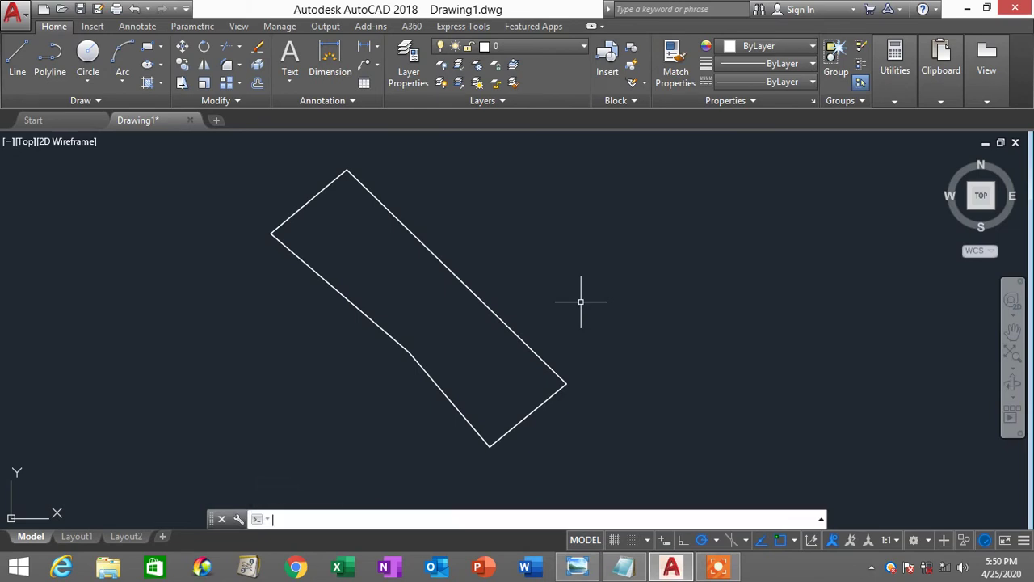
Run LIST on the boundary polyline and highlight its area value in the listing.
type("i")
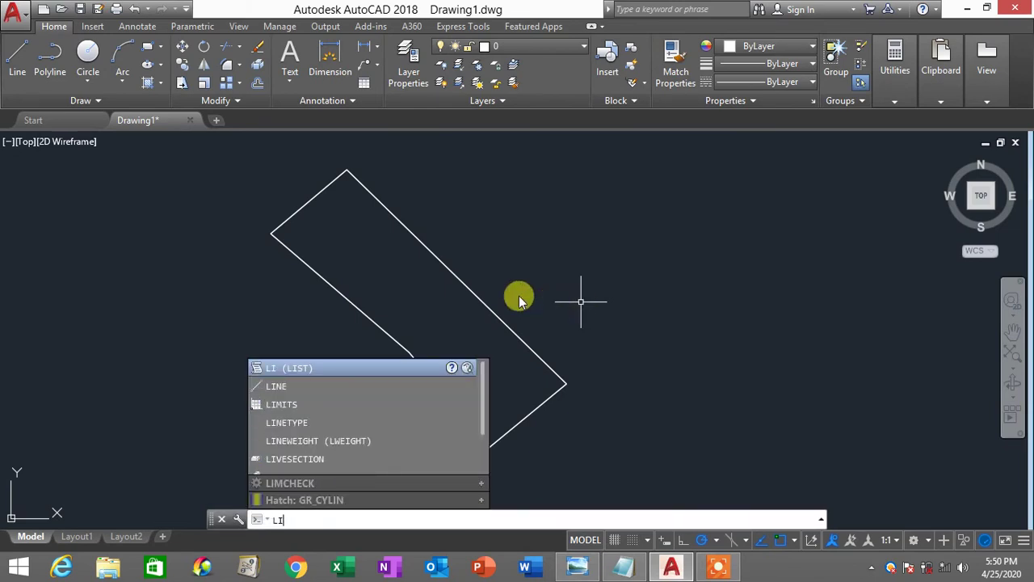
left_click(310, 370)
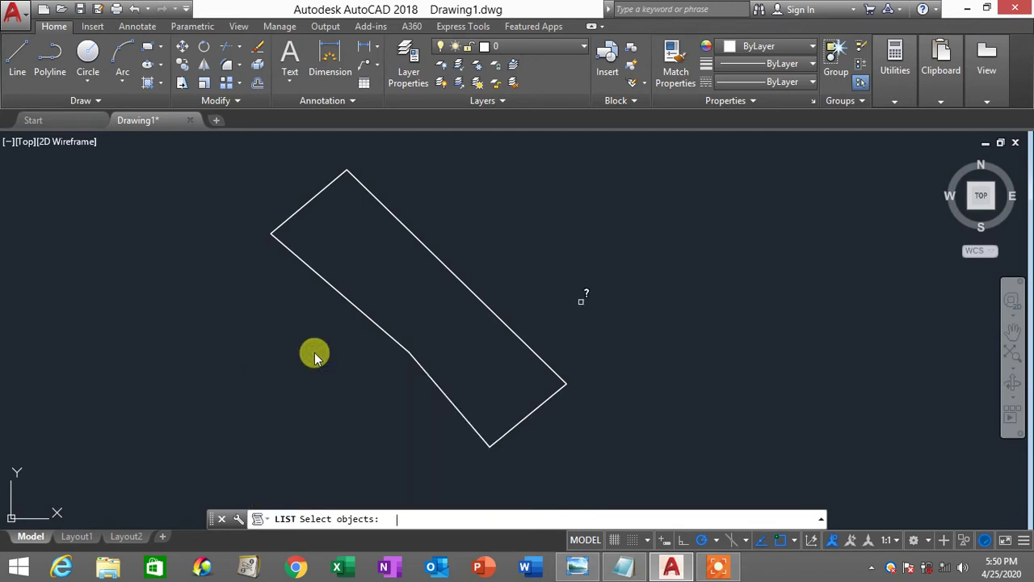
left_click(344, 296)
key("Return")
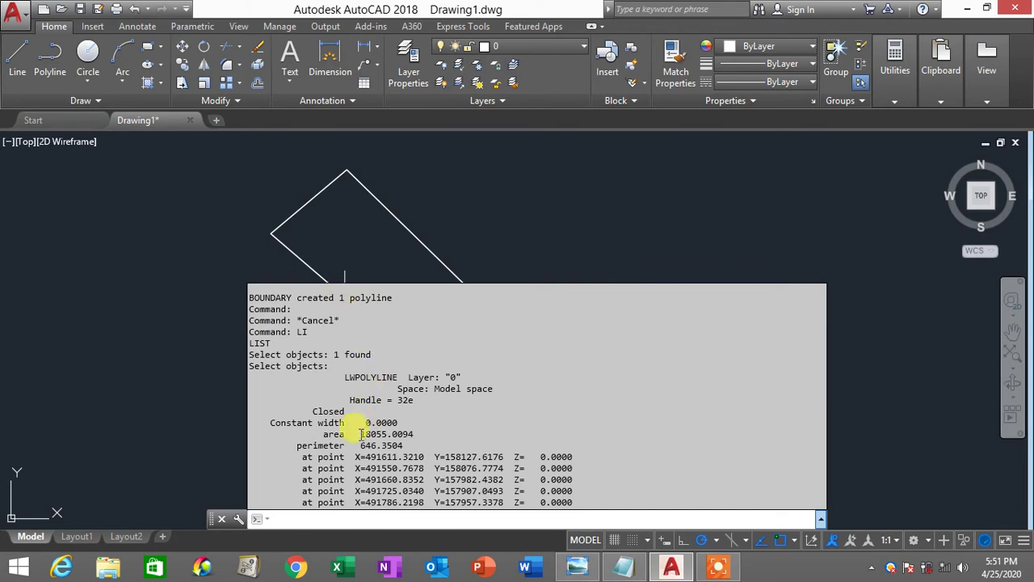
left_click_drag(360, 433, 412, 434)
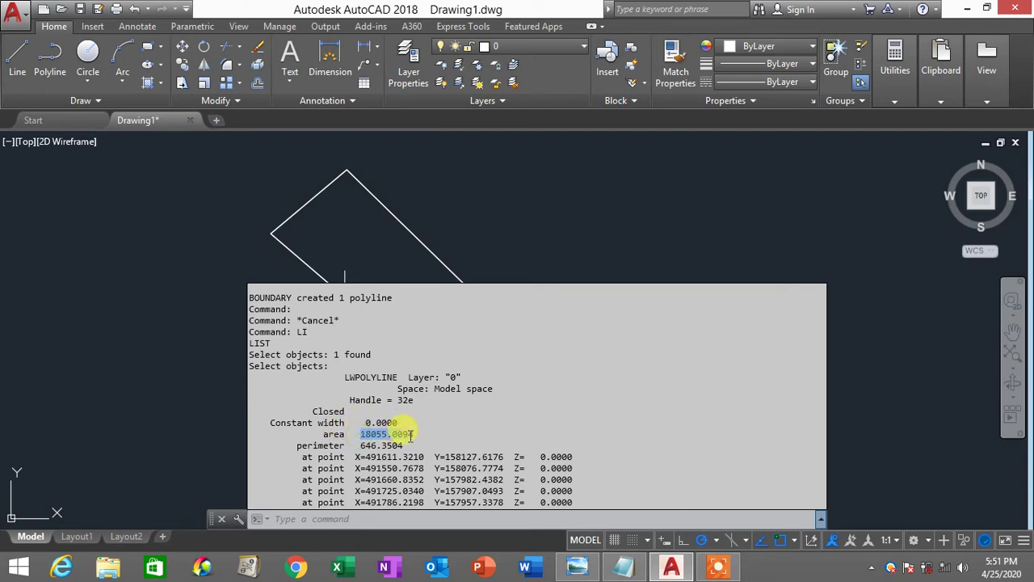
Switch to the Survey Plan1 image, read the area stated below the scale bar, and return to AutoCAD.
left_click(576, 570)
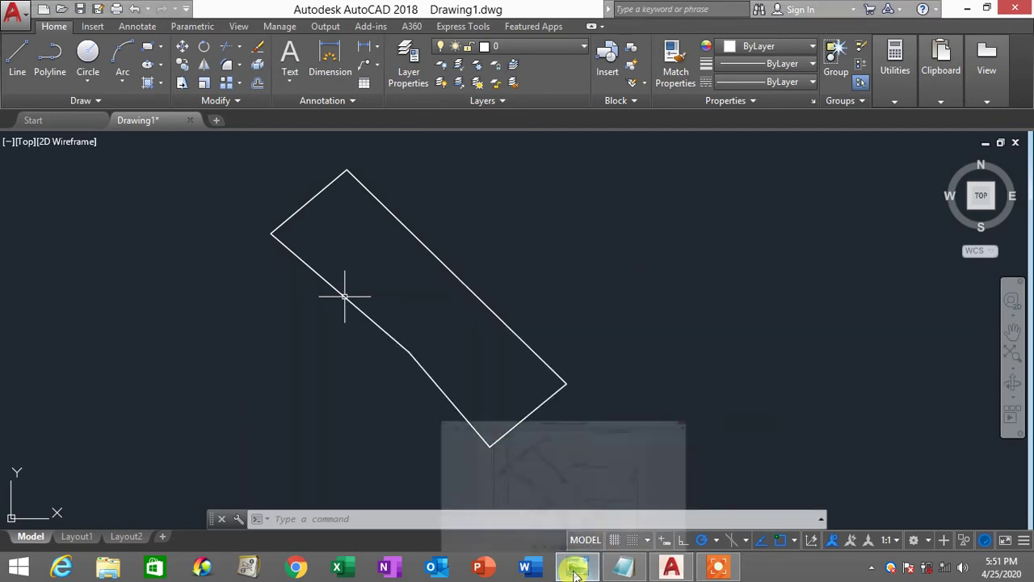
scroll(657, 197, "up", 2)
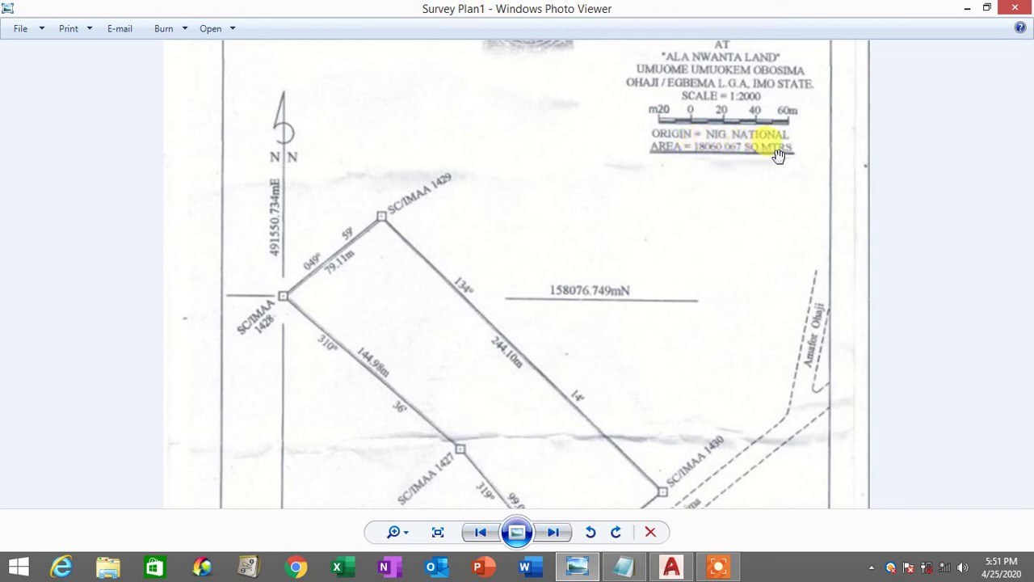
left_click(574, 568)
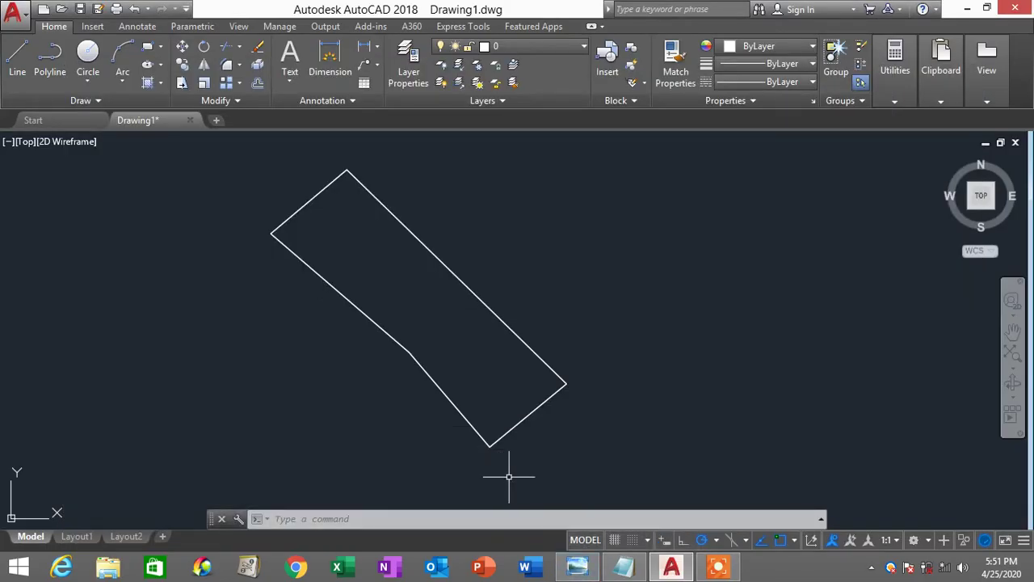
Run LIST on the boundary polyline to view its properties, and dismiss the listing.
type("li")
key("Return")
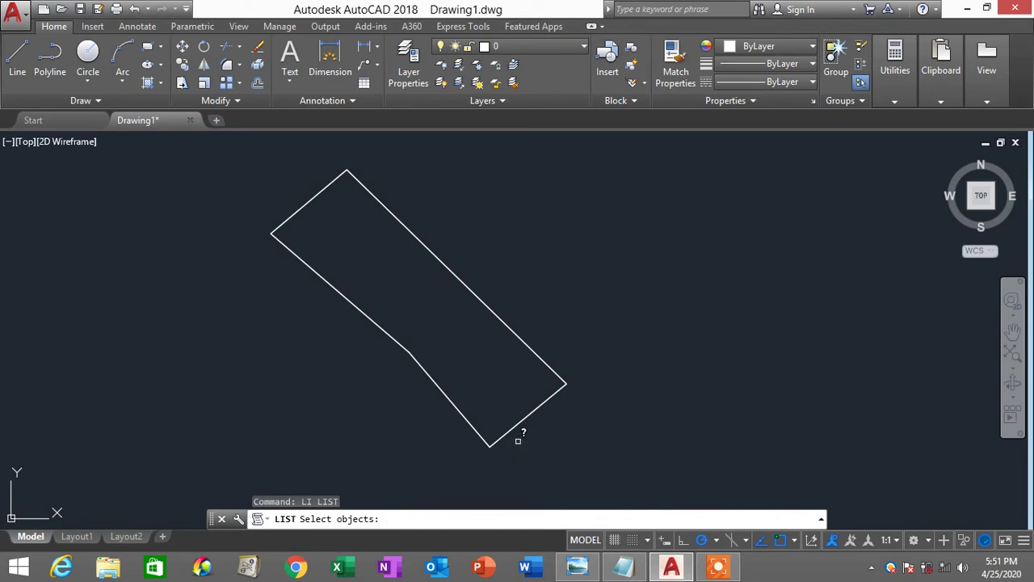
left_click(523, 416)
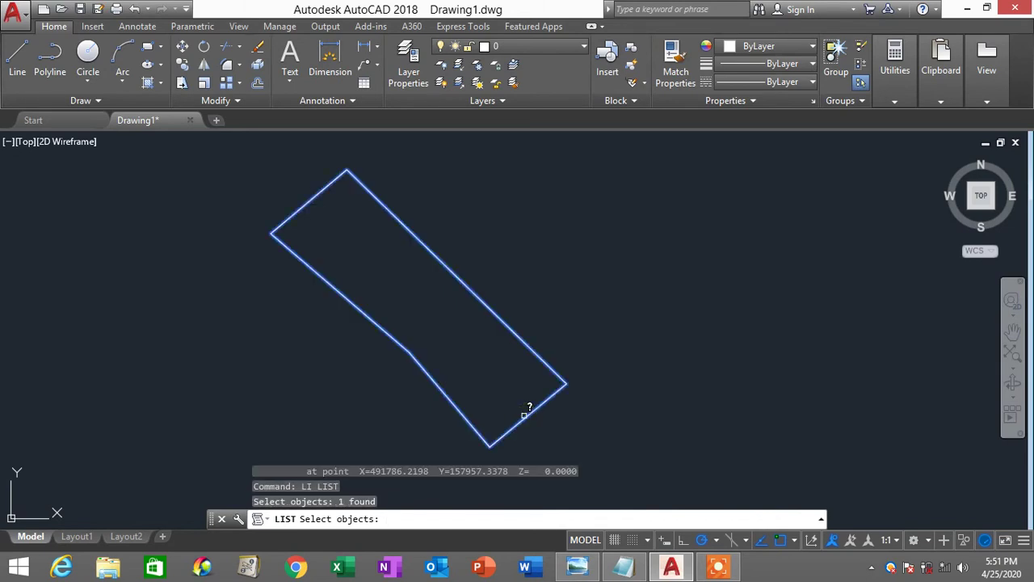
right_click(524, 414)
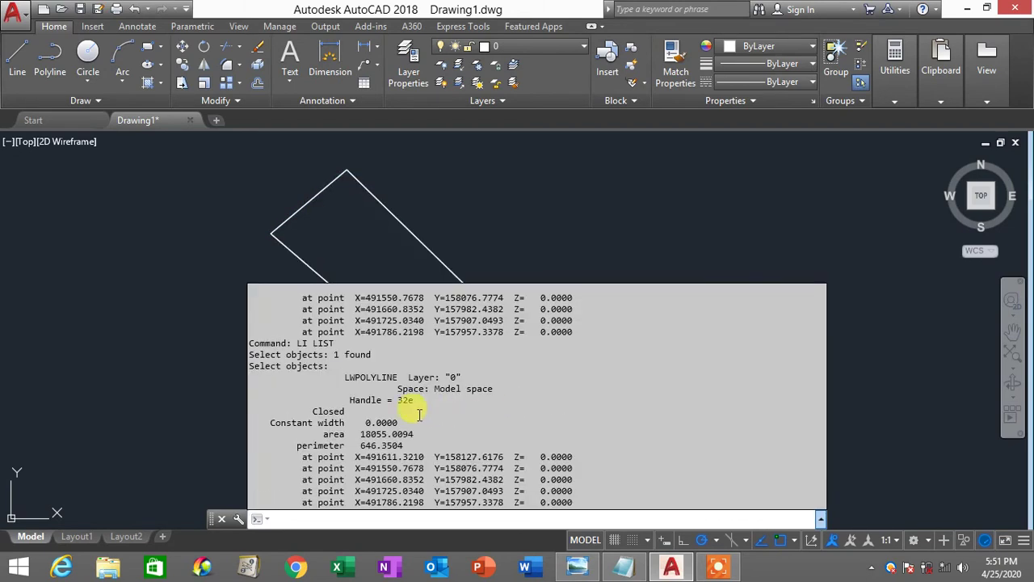
key("Escape")
key("Escape")
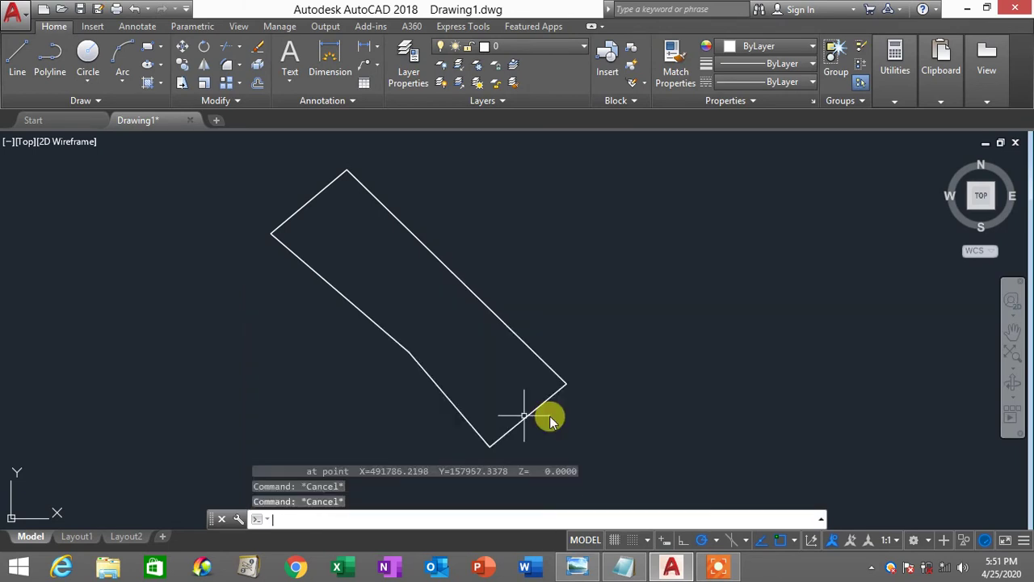
Repeat LIST on the boundary polyline and highlight the full area value in the listing.
key("Return")
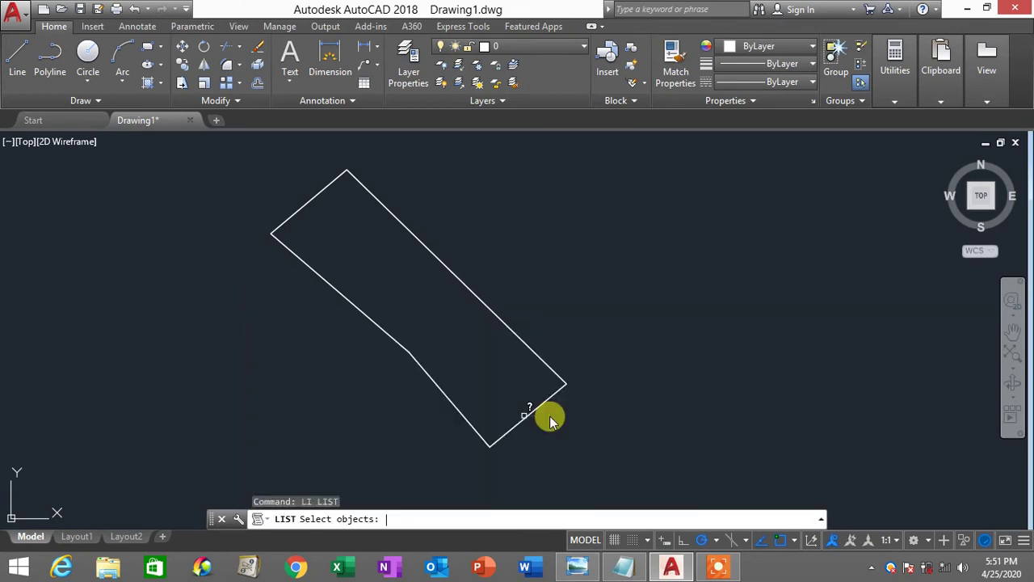
left_click(557, 391)
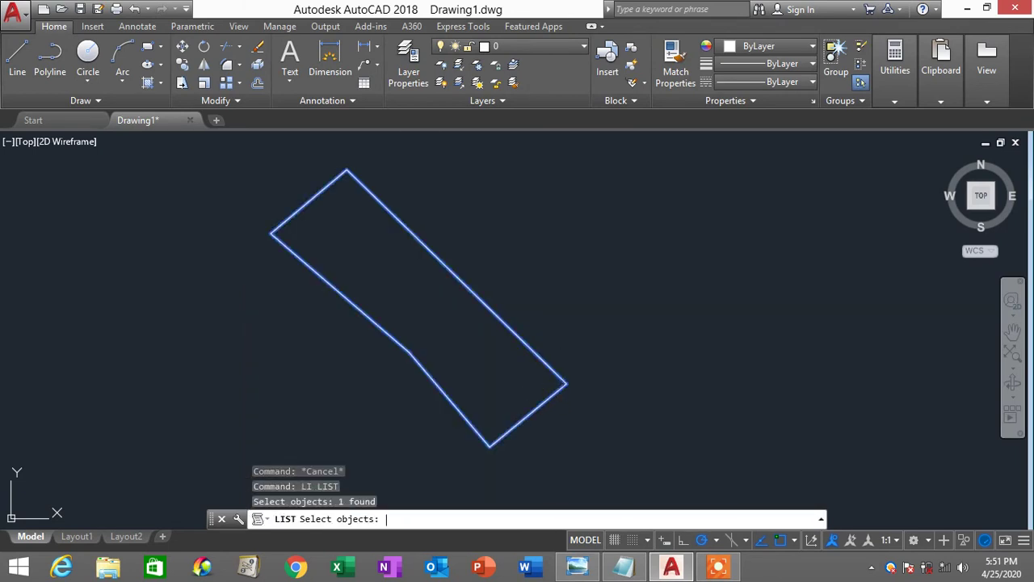
key("Return")
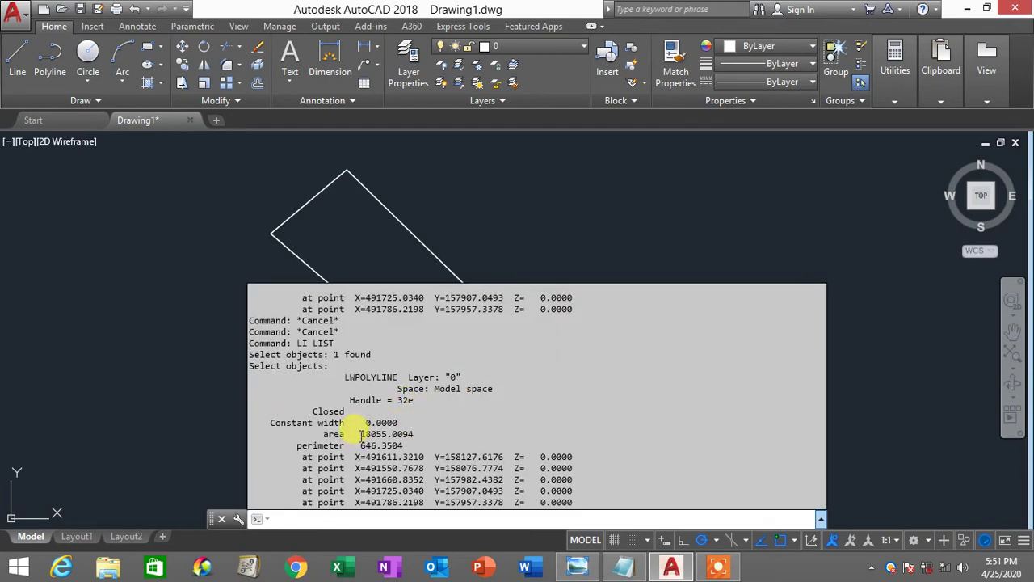
left_click_drag(360, 434, 421, 435)
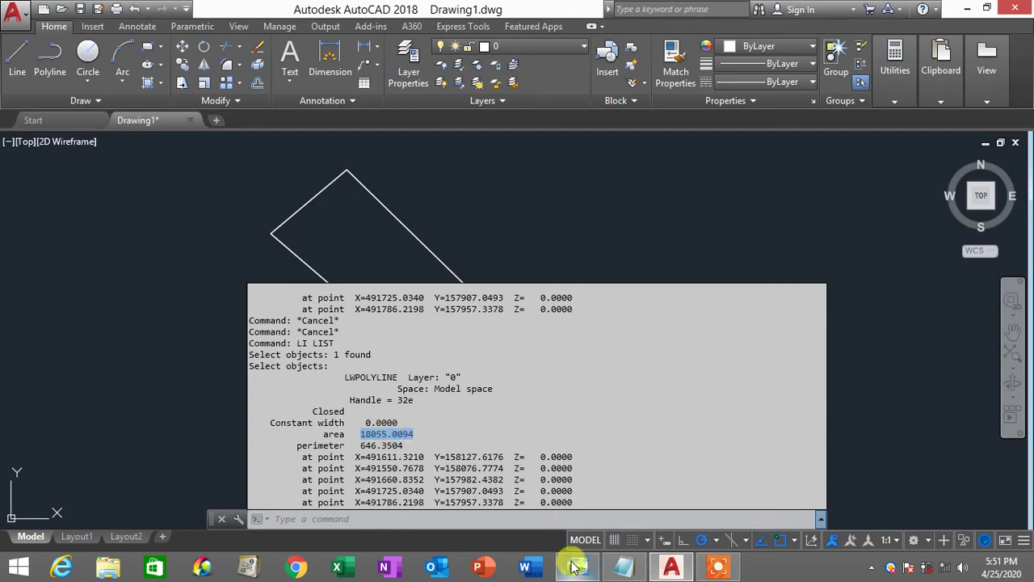
Switch to the Survey Plan1 image in Windows Photo Viewer, examine its stated area, and return to AutoCAD.
mouse_move(575, 571)
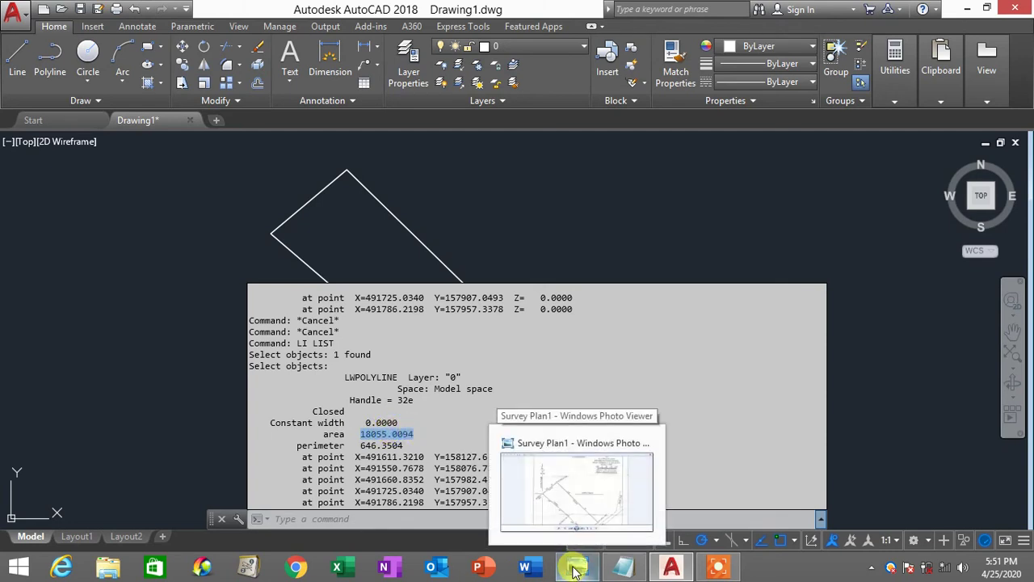
left_click(577, 489)
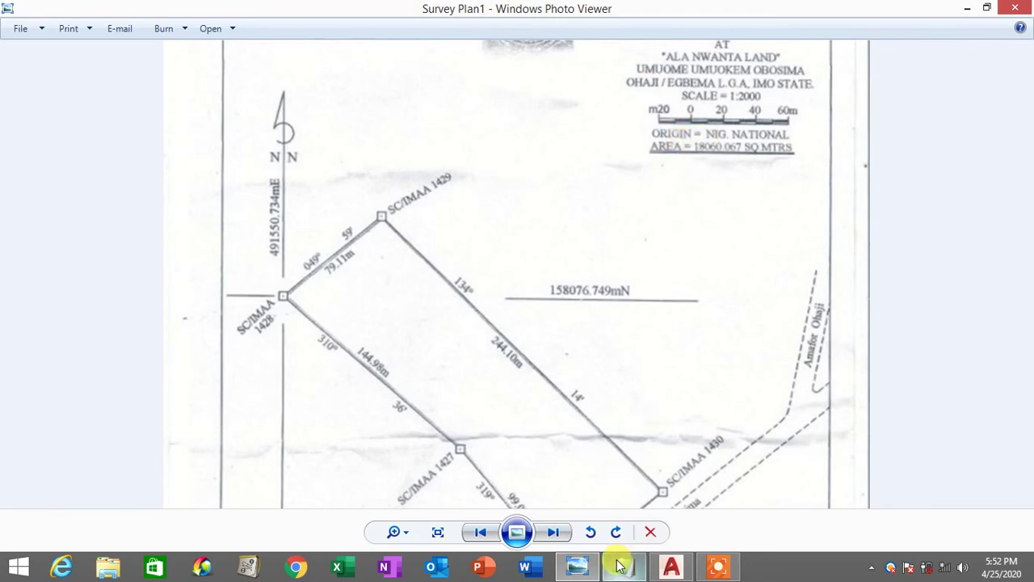
left_click(671, 567)
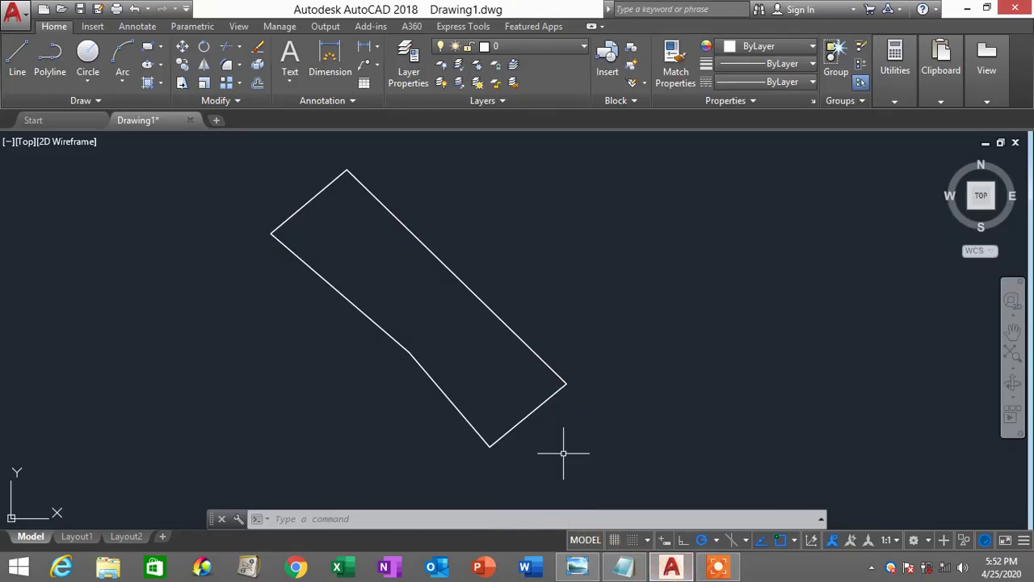
List the boundary polyline's properties again and highlight the whole-number part of its area.
type("li")
key("Return")
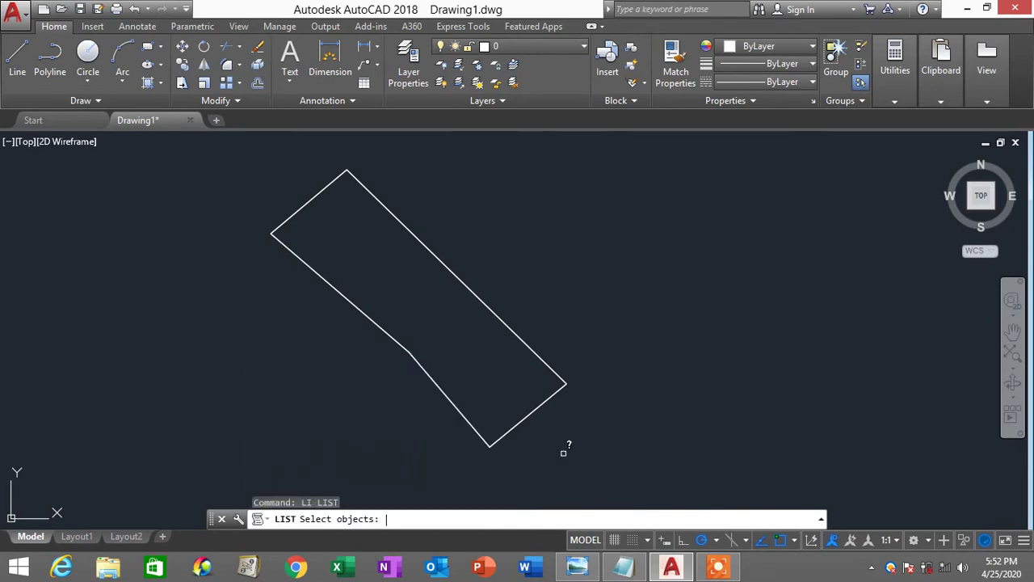
left_click(524, 417)
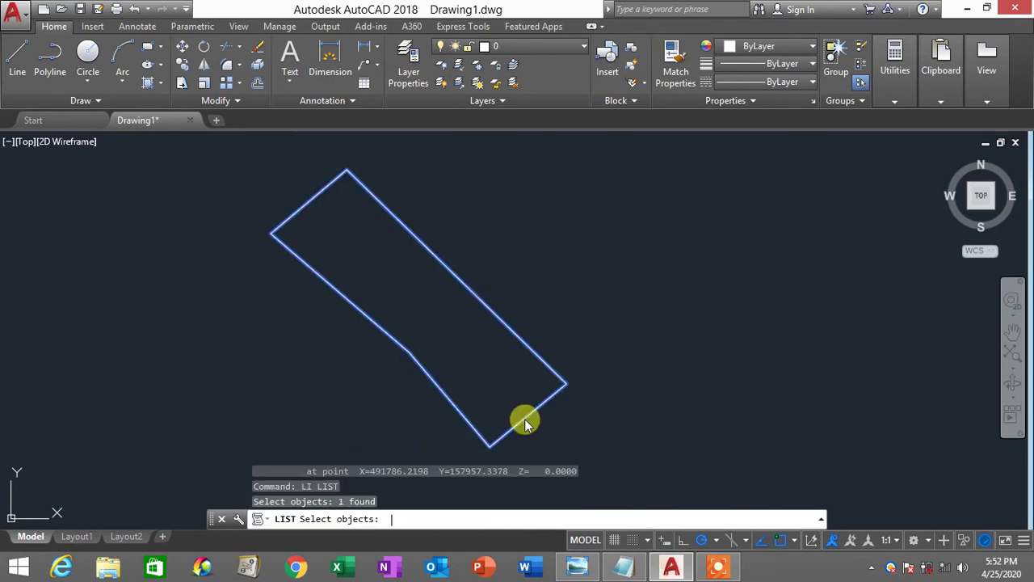
key("Return")
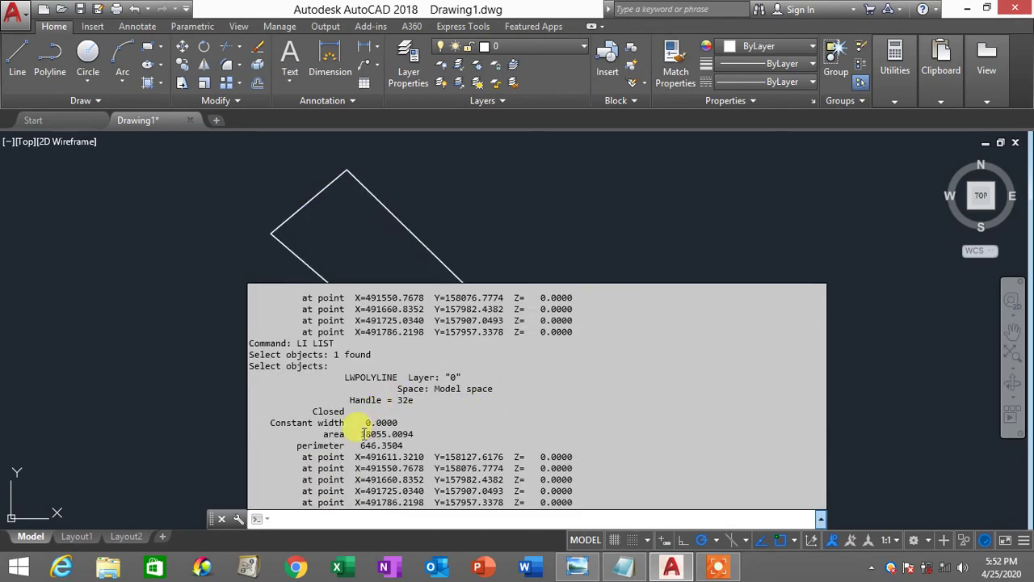
left_click_drag(361, 434, 413, 434)
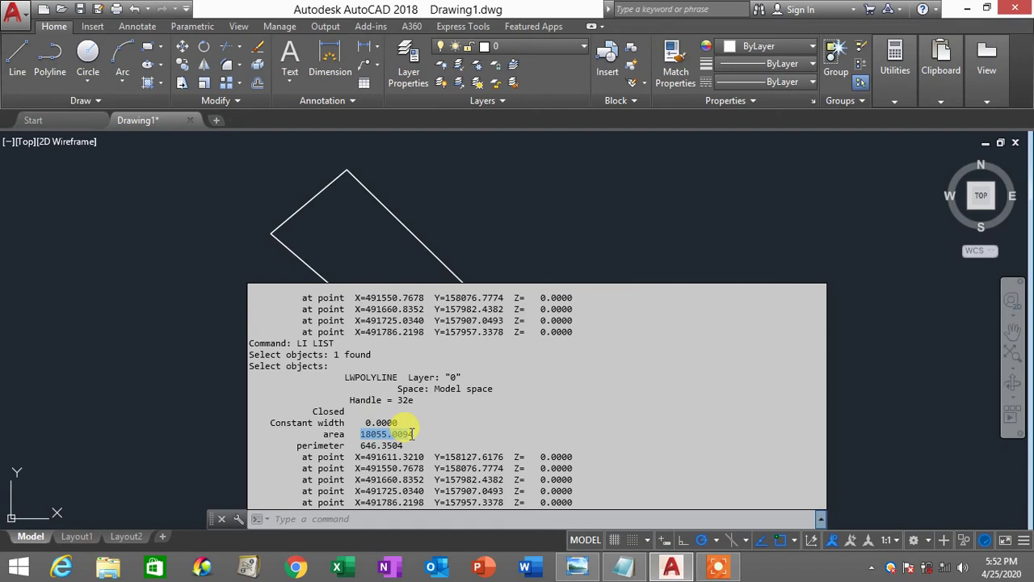
left_click(364, 434)
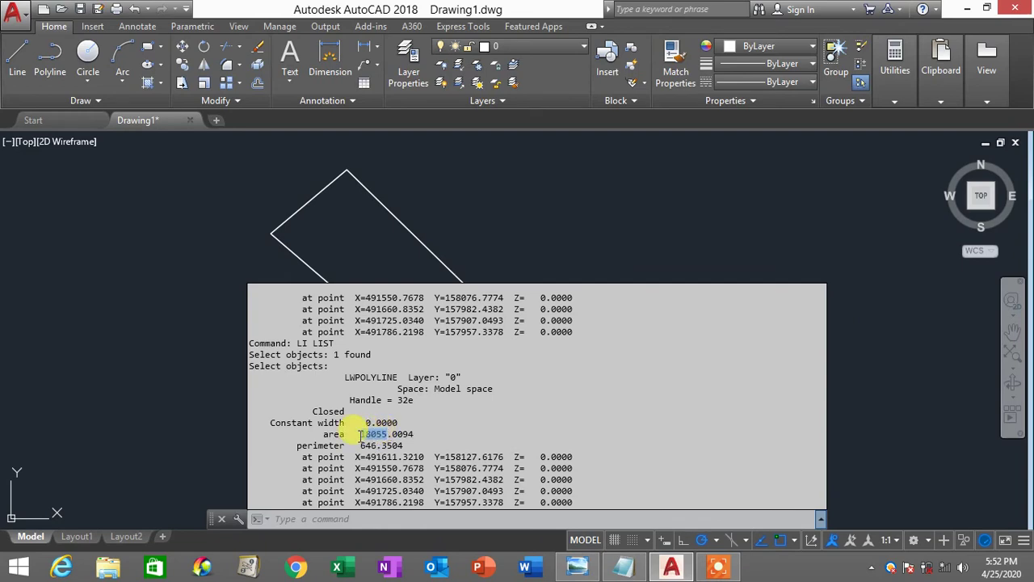
Switch to the Survey Plan1 image, compare its stated area with the listed one, and minimise the image viewer.
left_click(576, 566)
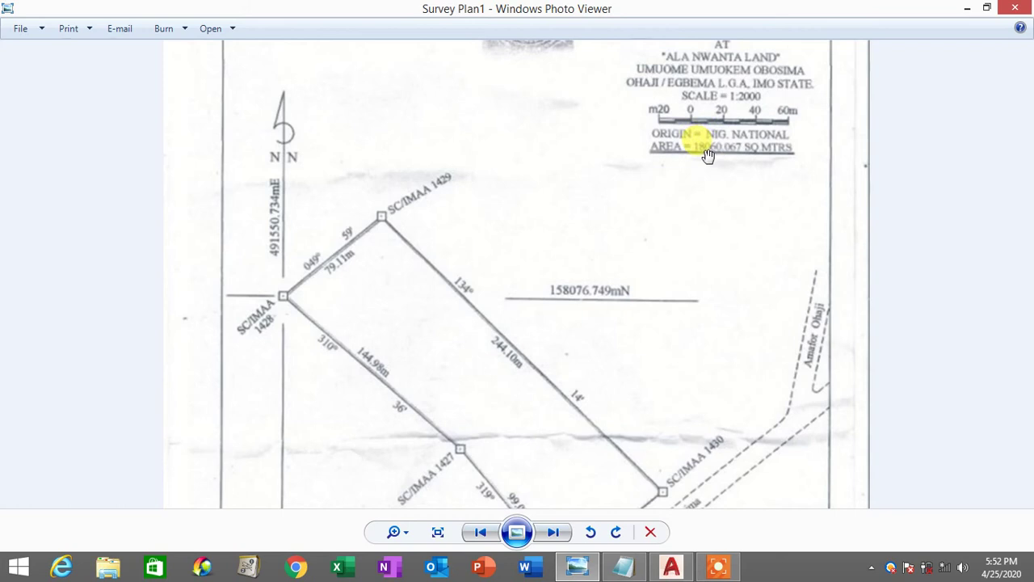
scroll(708, 155, "down", 2)
scroll(708, 157, "up", 3)
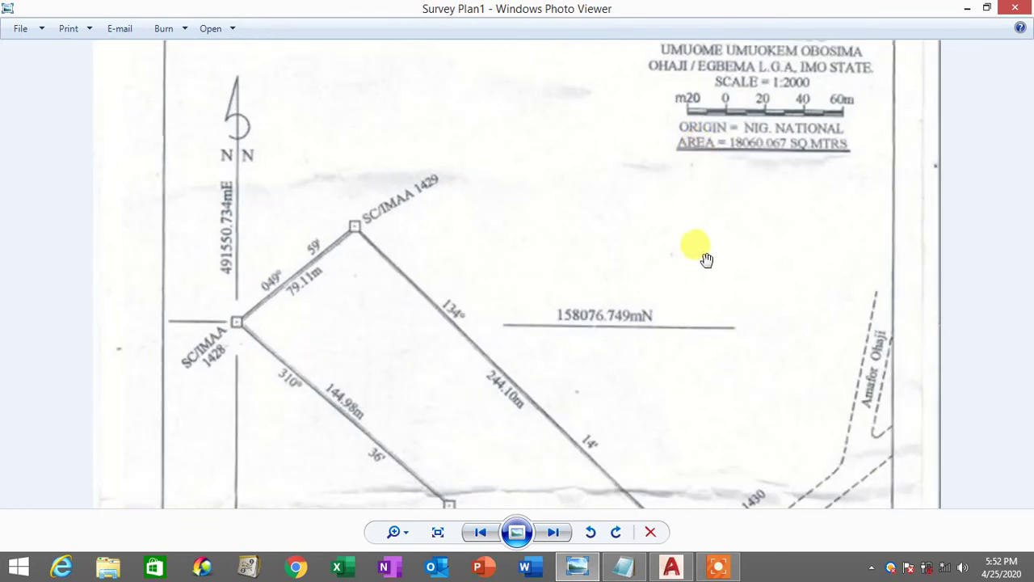
left_click_drag(706, 258, 716, 178)
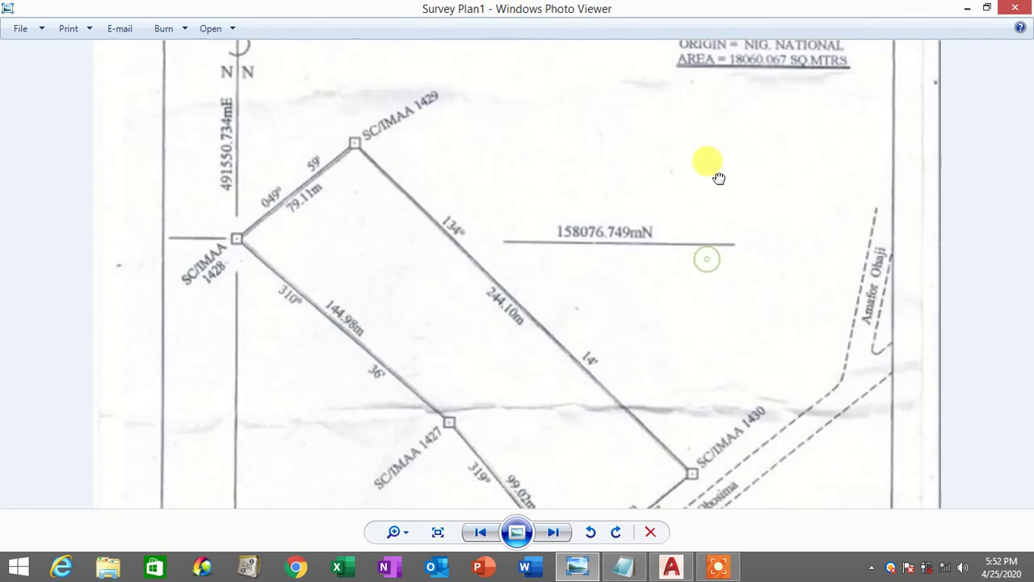
left_click(967, 8)
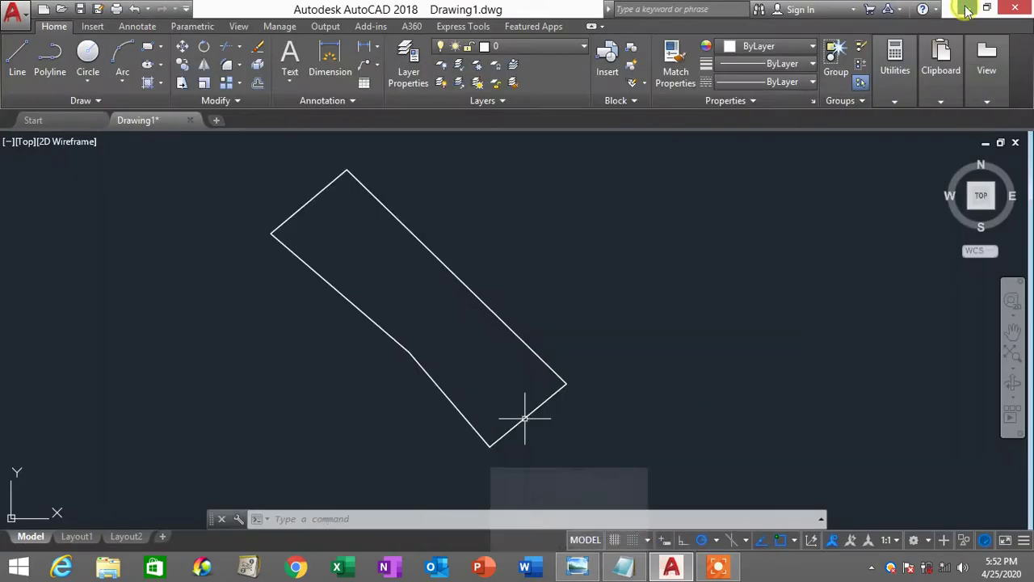
Place a point marker with the POINT command on the western corner of the plot boundary.
middle_click_drag(318, 248, 362, 307)
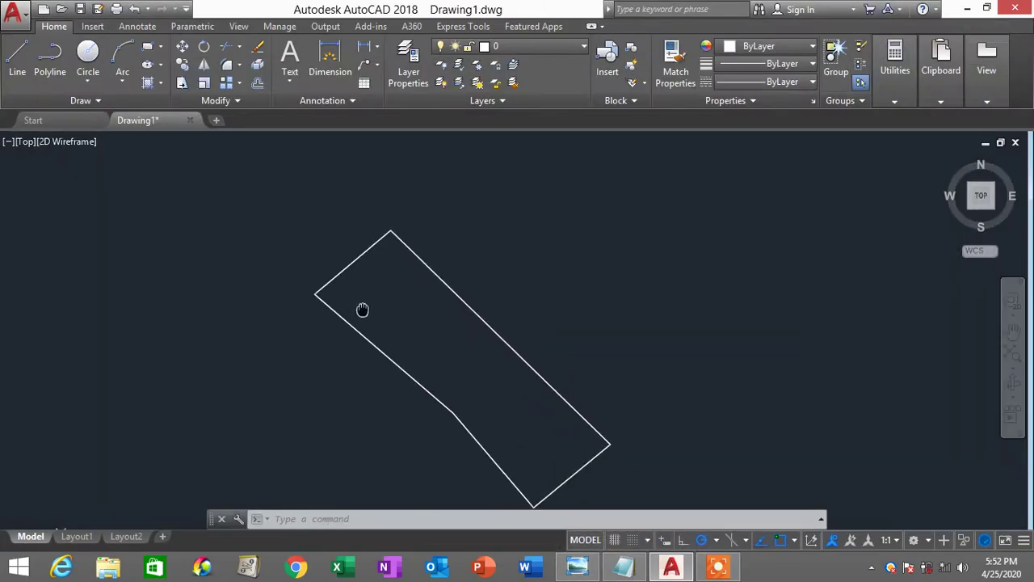
scroll(369, 286, "up", 2)
scroll(370, 344, "down", 2)
middle_click_drag(370, 343, 356, 286)
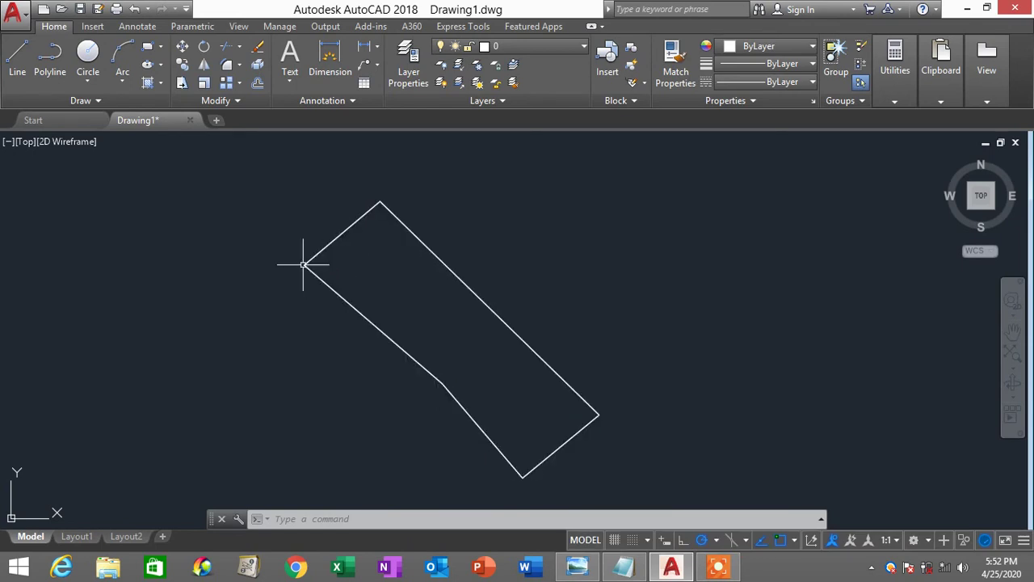
mouse_move(305, 265)
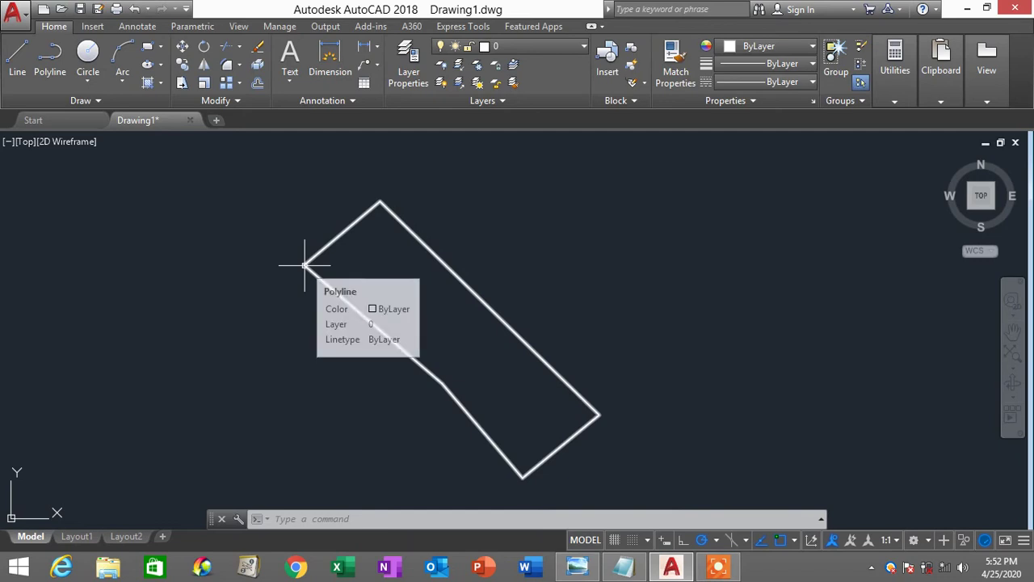
type("p")
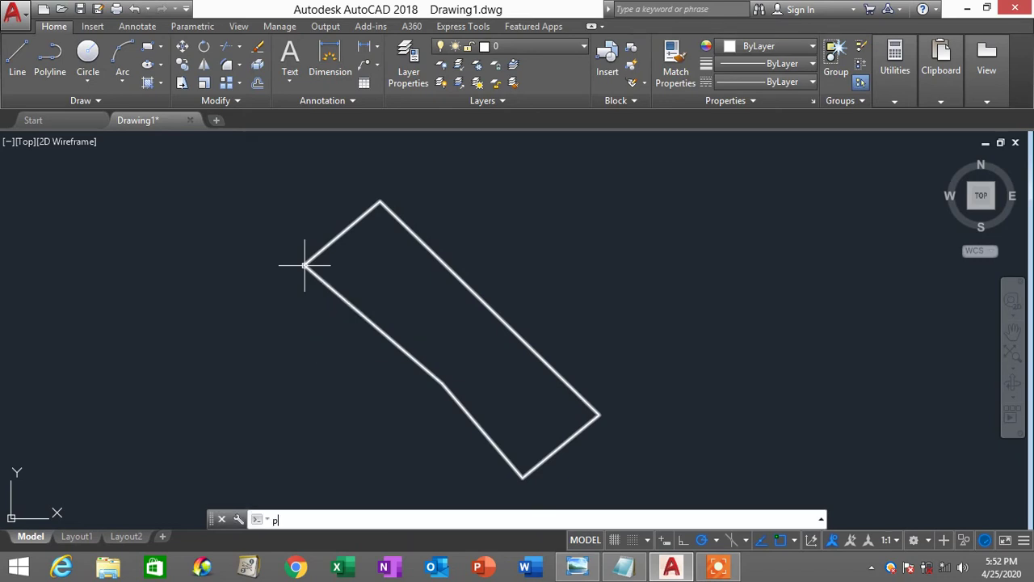
type("o")
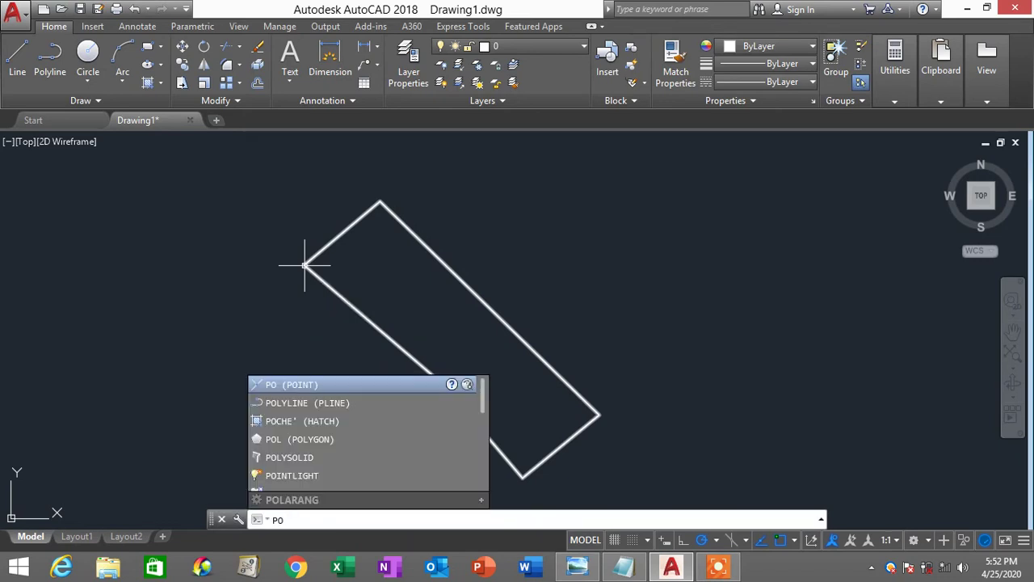
left_click(290, 379)
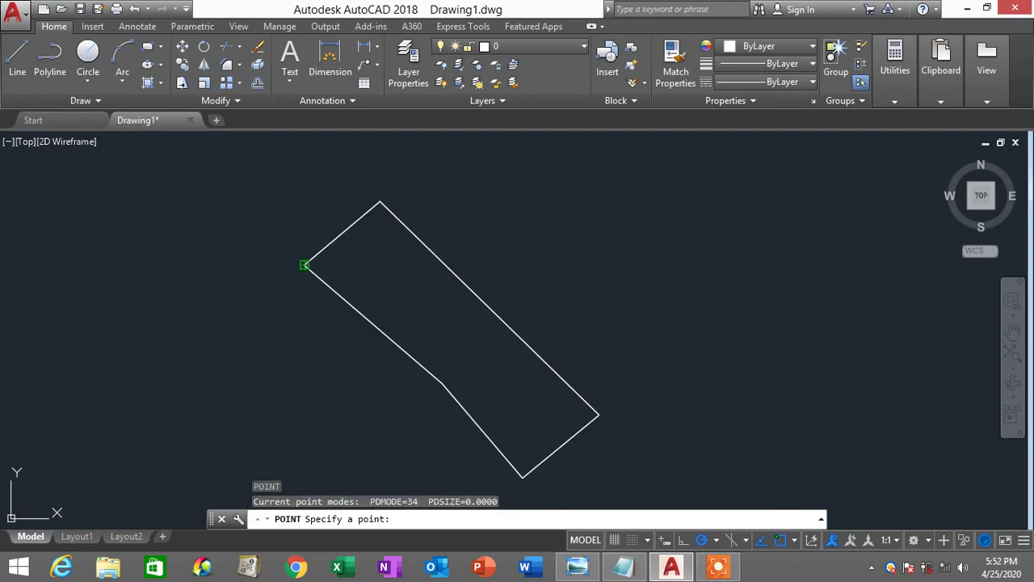
scroll(293, 264, "up", 5)
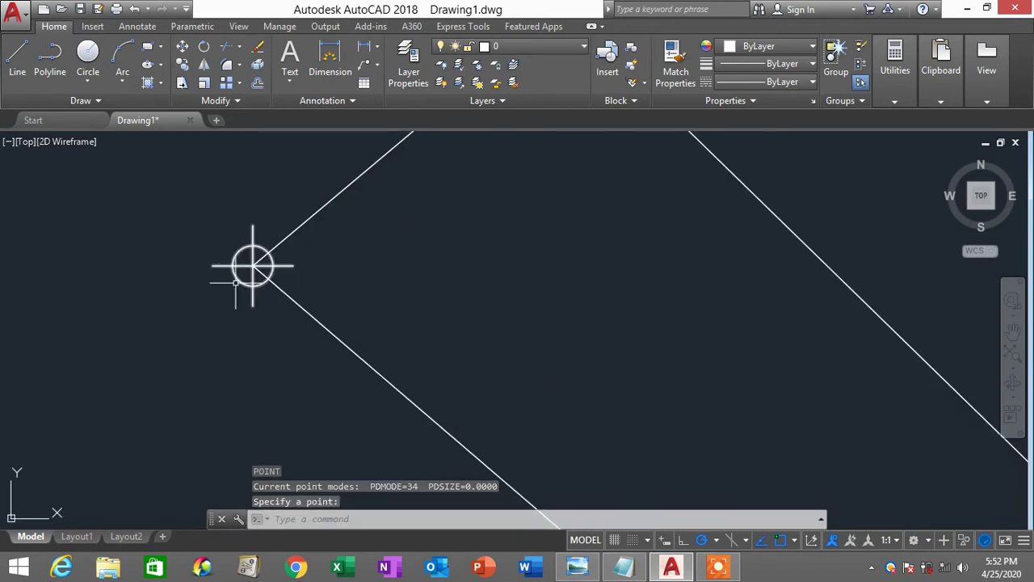
scroll(257, 269, "down", 4)
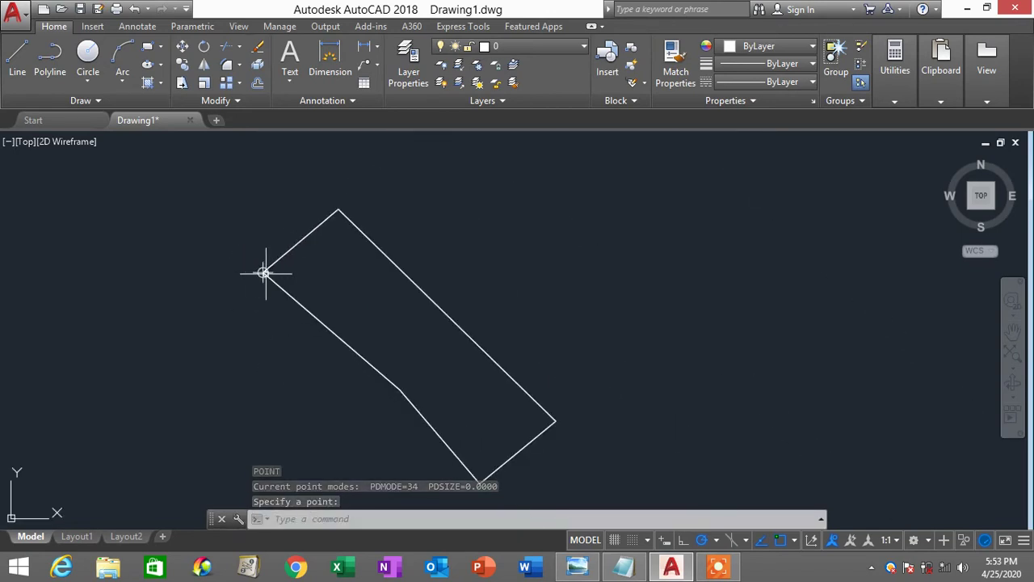
left_click(264, 273)
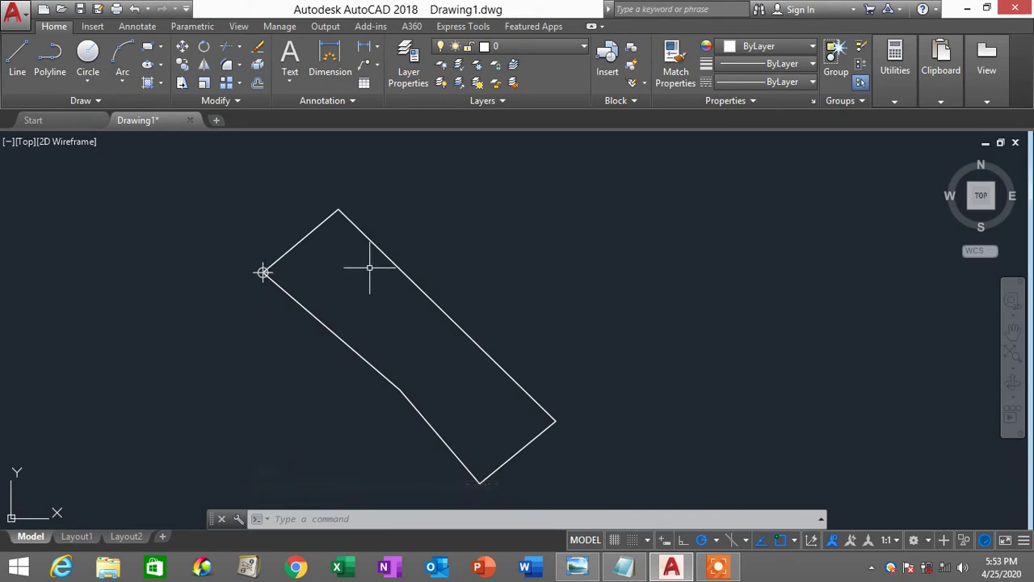
Place point markers on the northern and eastern corners of the plot boundary.
type("po")
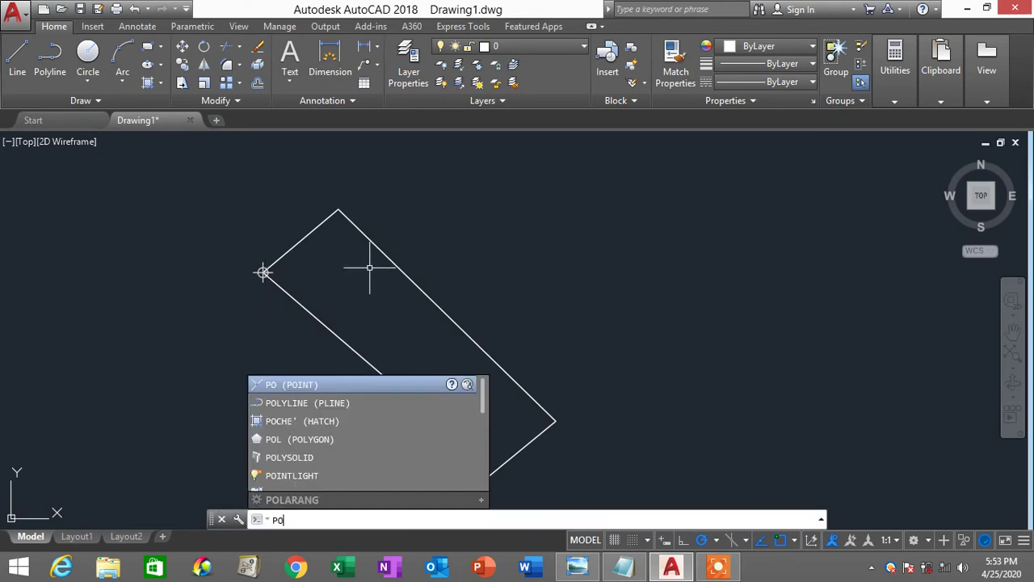
left_click(306, 385)
left_click(339, 211)
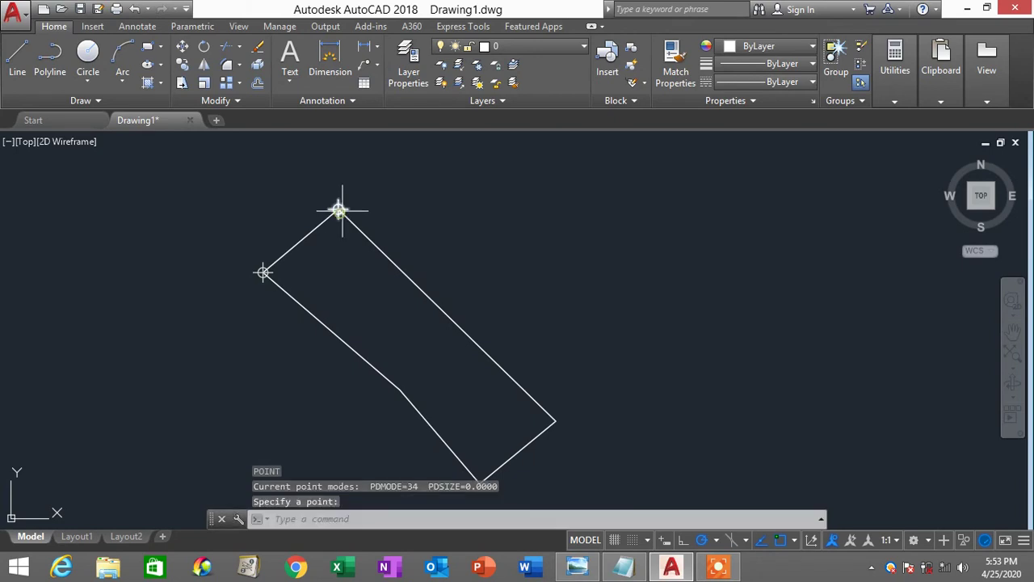
type("p")
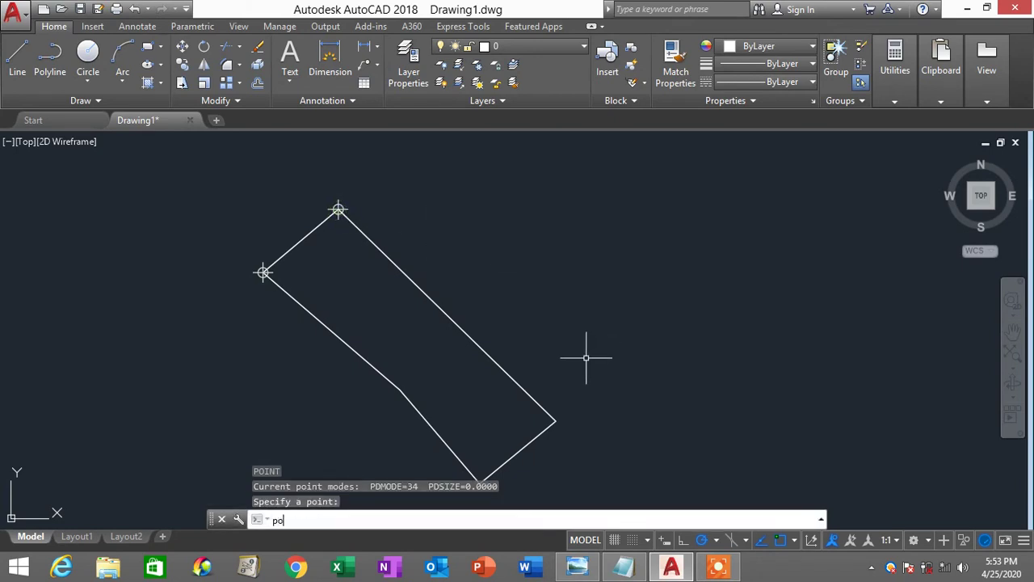
type("o")
key("Return")
left_click(555, 420)
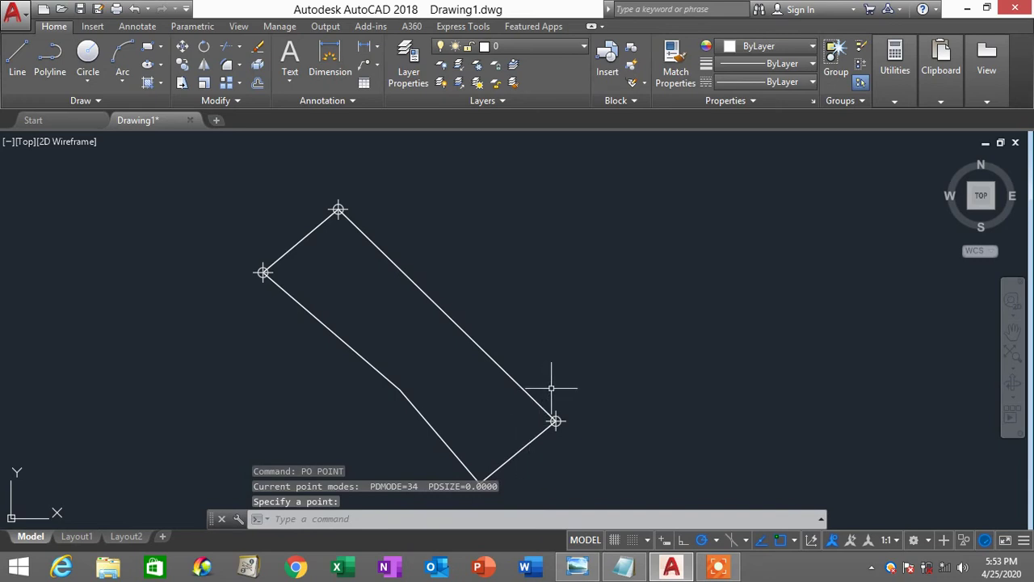
Place a point marker on the southern corner of the plot boundary.
middle_click_drag(551, 387, 578, 351)
type("po")
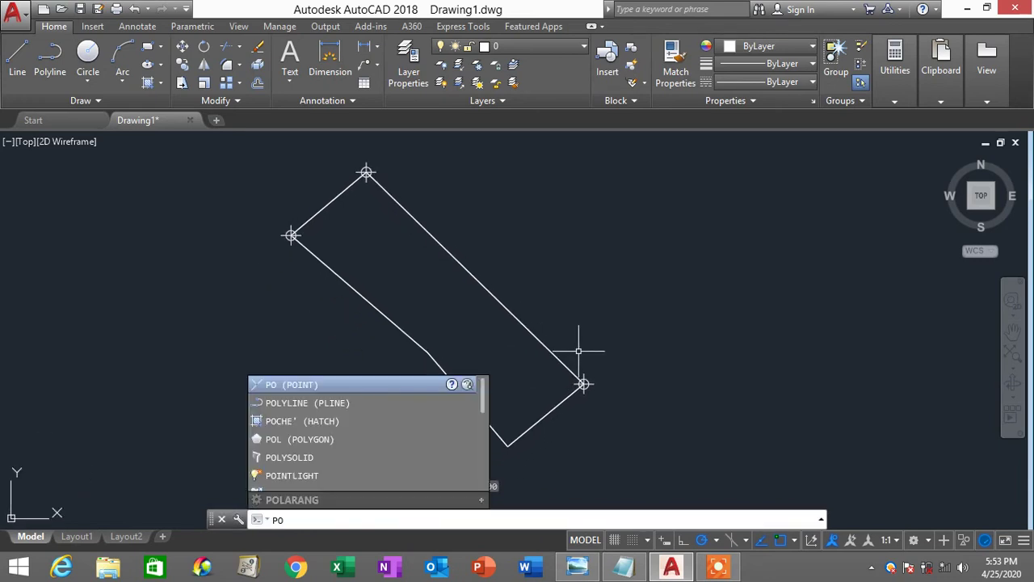
key("Return")
left_click(505, 441)
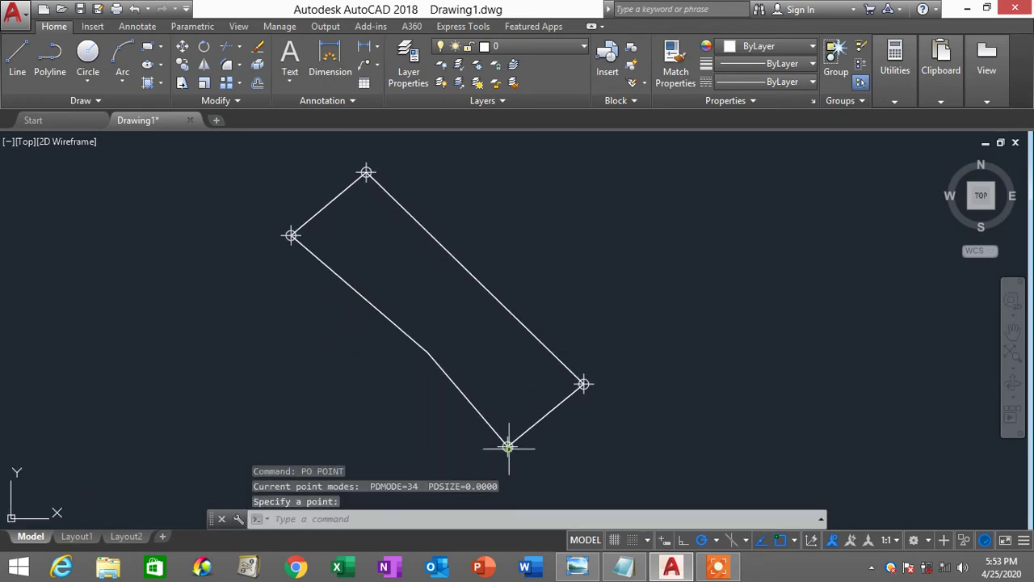
scroll(370, 165, "up", 2)
left_click(368, 170)
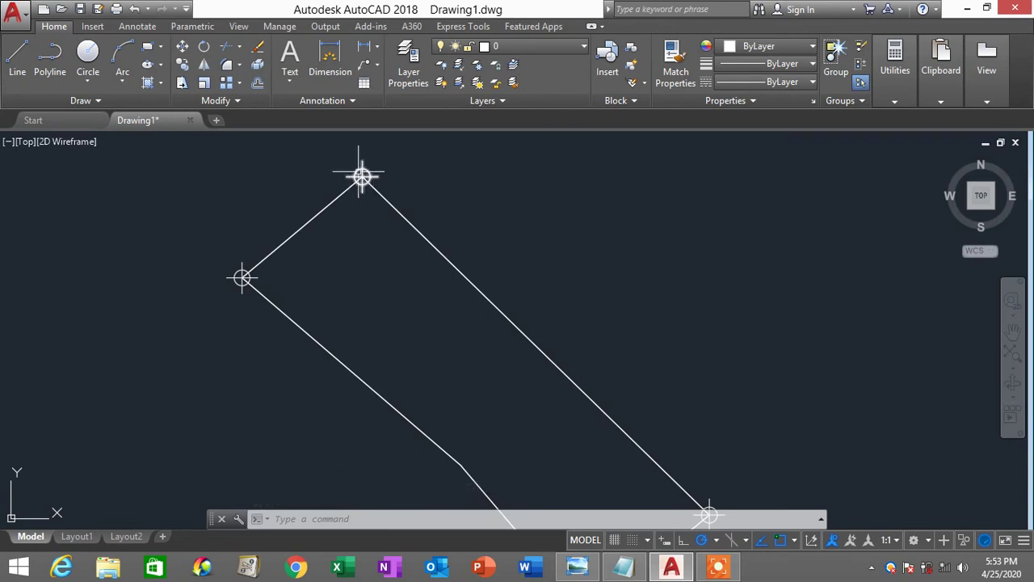
scroll(488, 256, "down", 2)
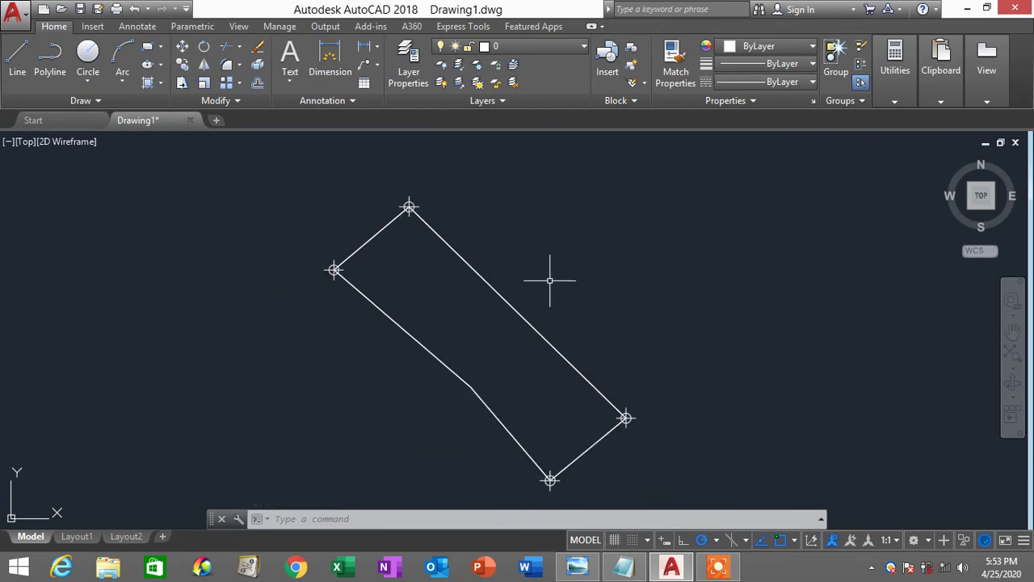
Review the point display settings with PTYPE, keeping the circled-cross style and a 5% point size relative to screen.
type("PO")
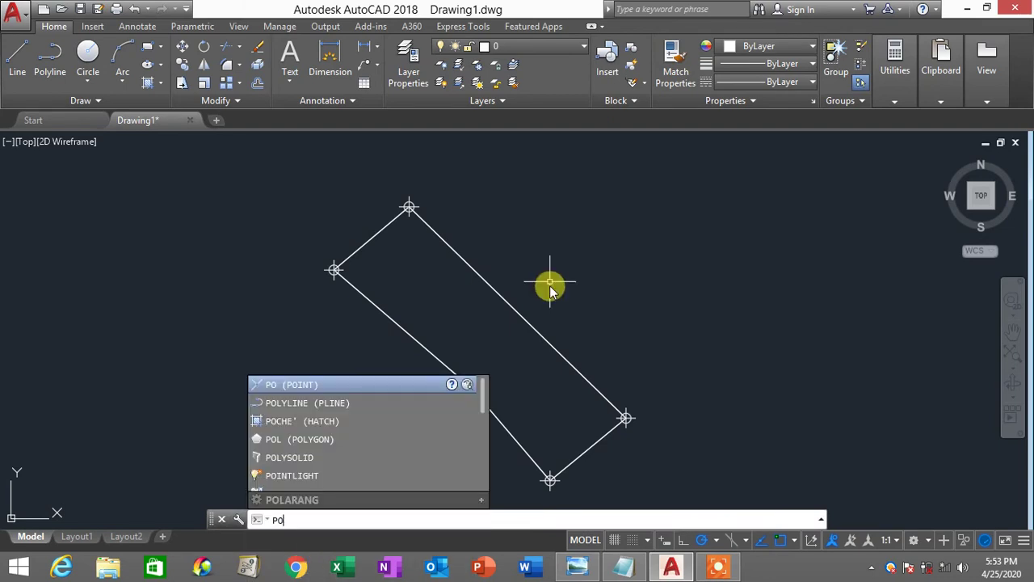
key("BackSpace")
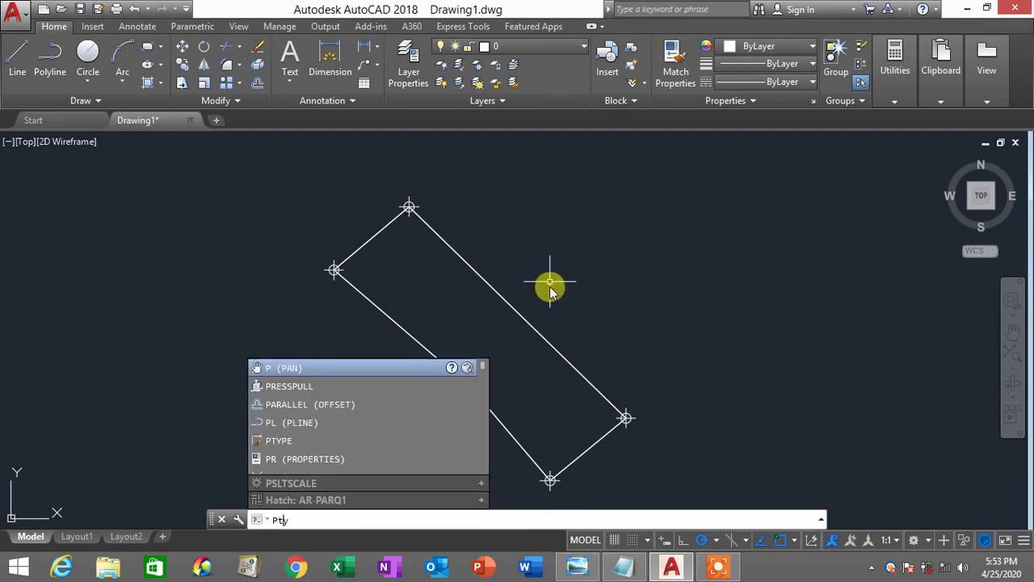
type("ty")
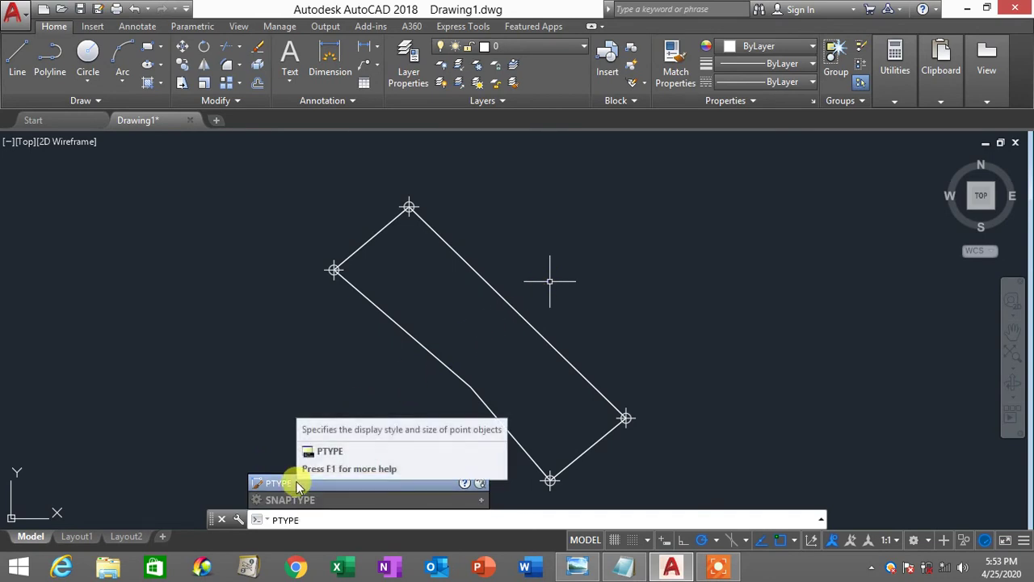
left_click(297, 484)
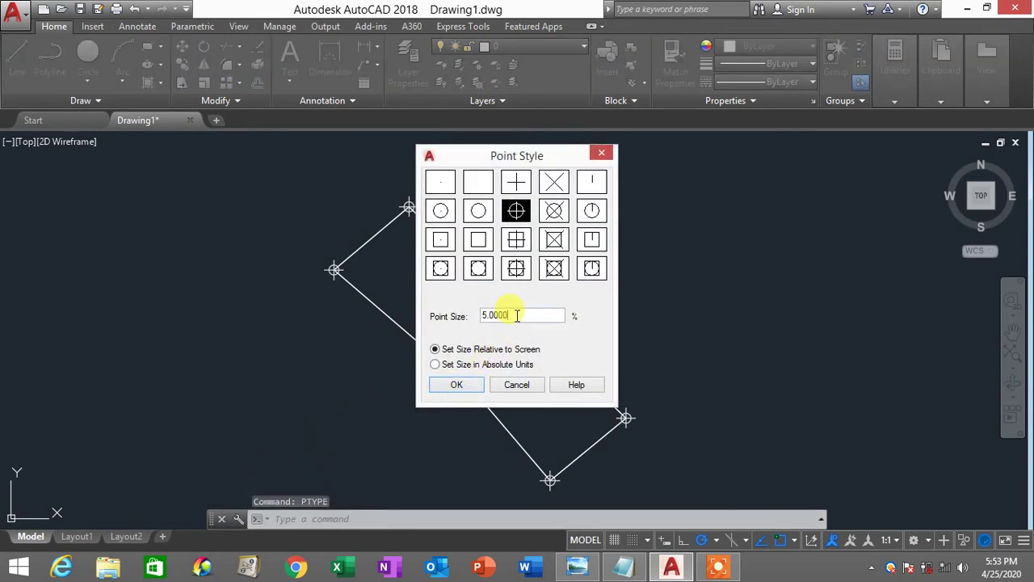
left_click_drag(516, 315, 481, 315)
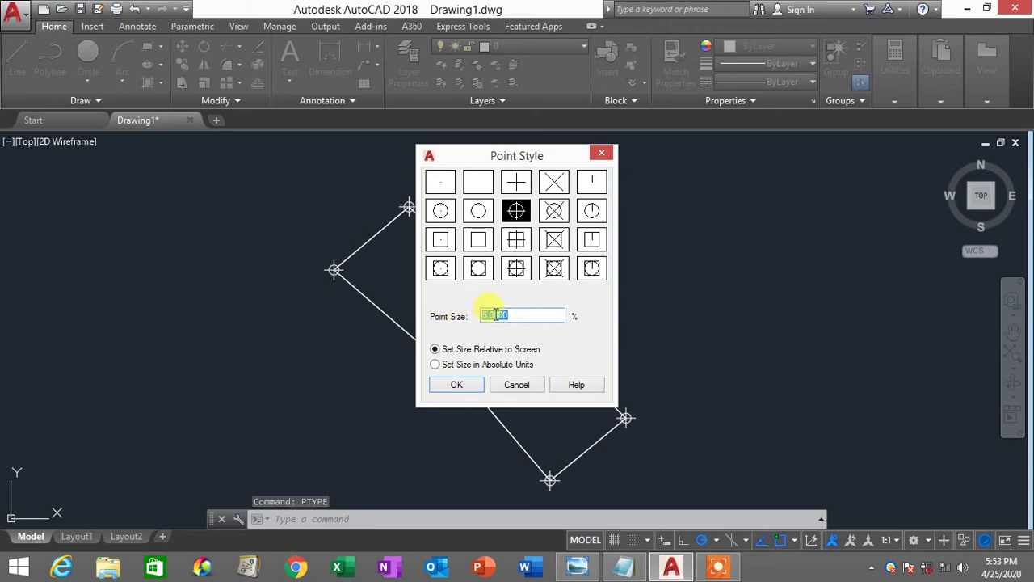
left_click(517, 211)
left_click_drag(526, 315, 461, 318)
right_click(475, 320)
left_click(526, 314)
left_click(529, 314)
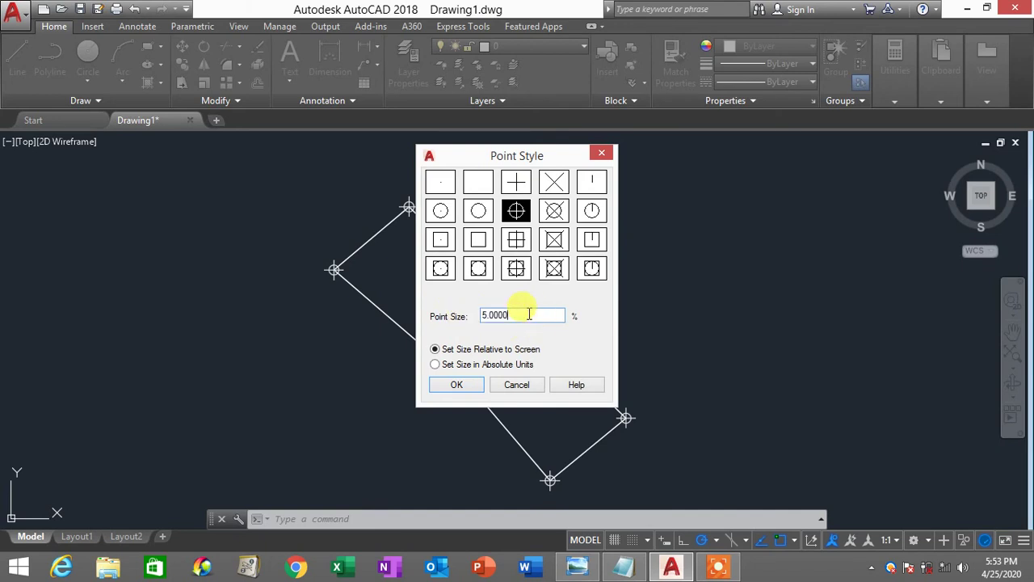
left_click_drag(529, 314, 455, 311)
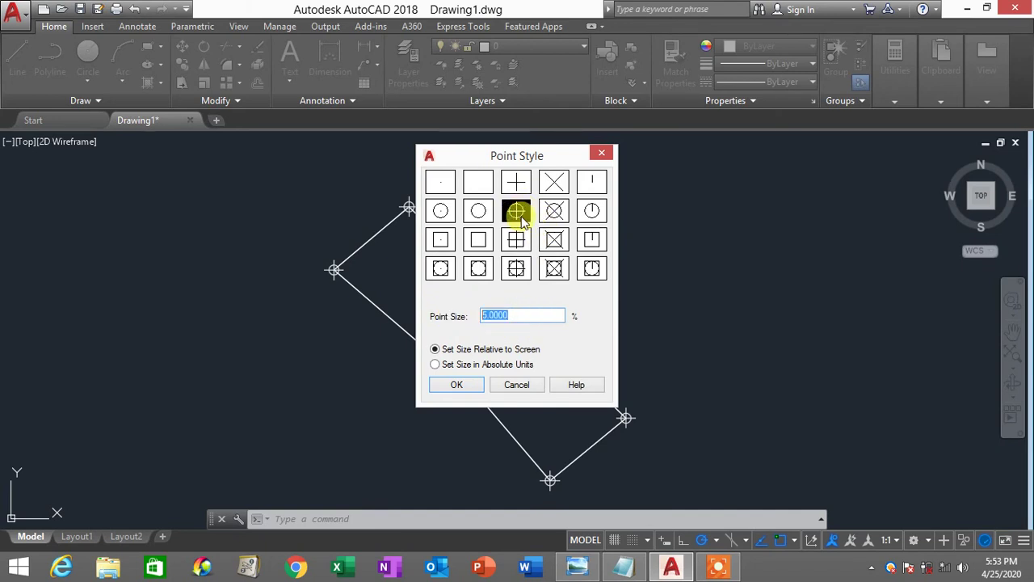
left_click(456, 385)
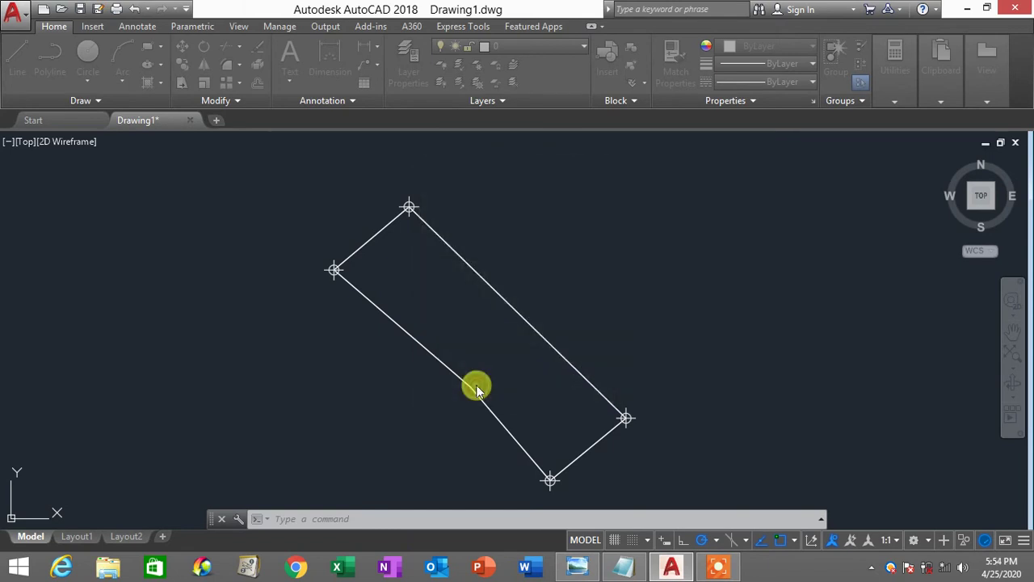
Start a multiline text with MTEXT and define its box just west of the plot's western corner point.
middle_click_drag(371, 276, 478, 282)
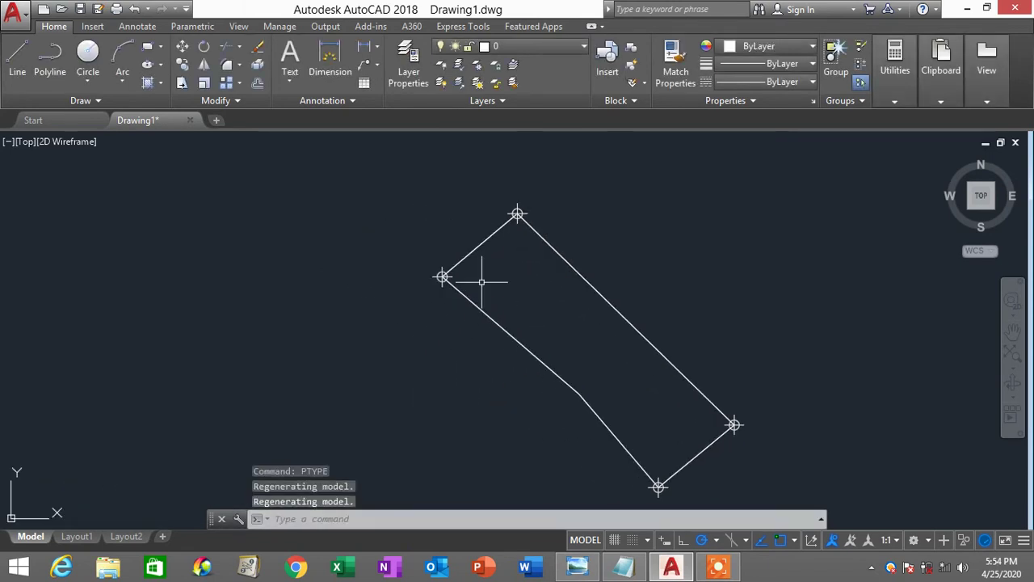
scroll(471, 282, "up", 2)
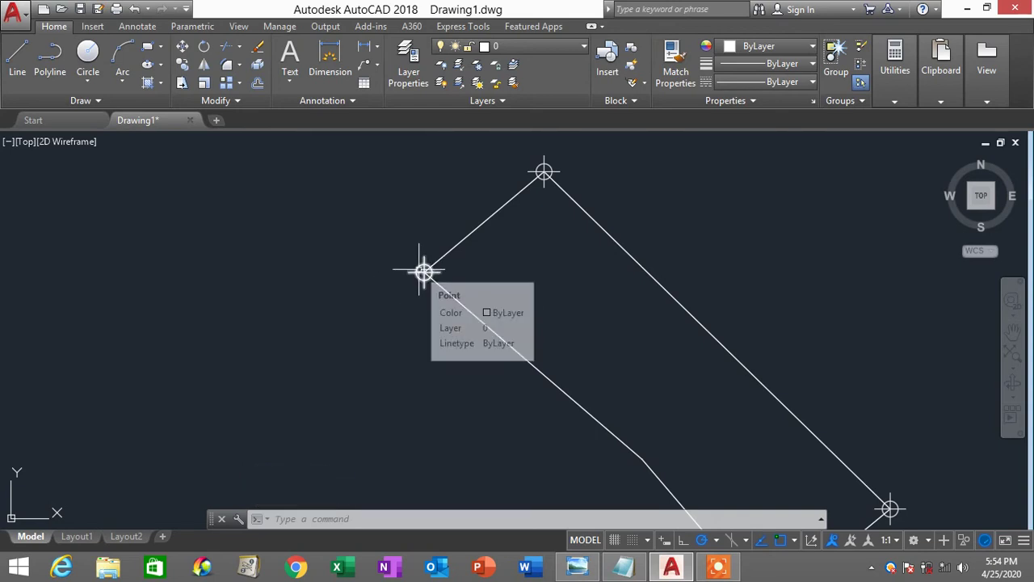
scroll(423, 271, "down", 2)
scroll(423, 271, "up", 4)
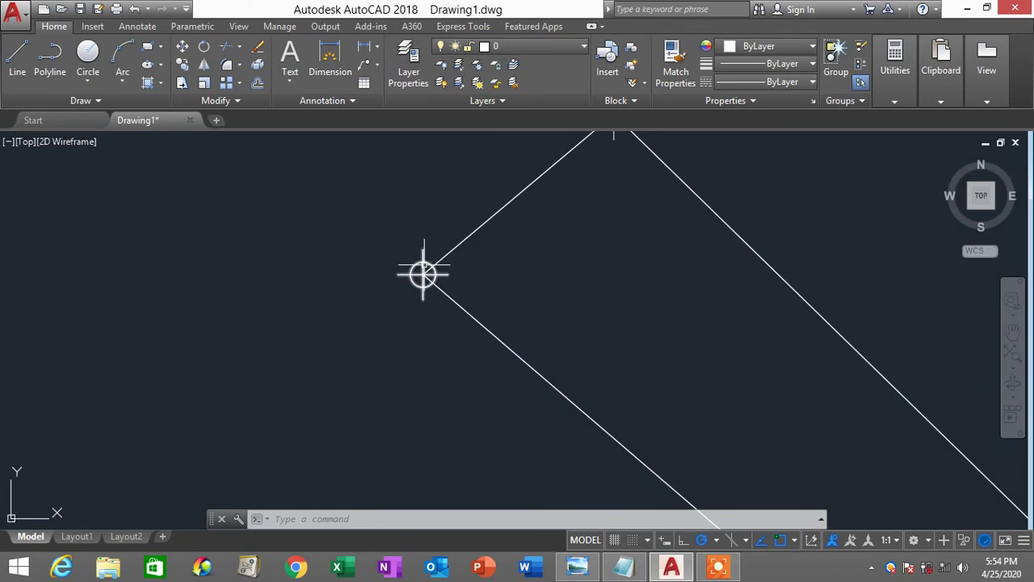
scroll(423, 273, "down", 2)
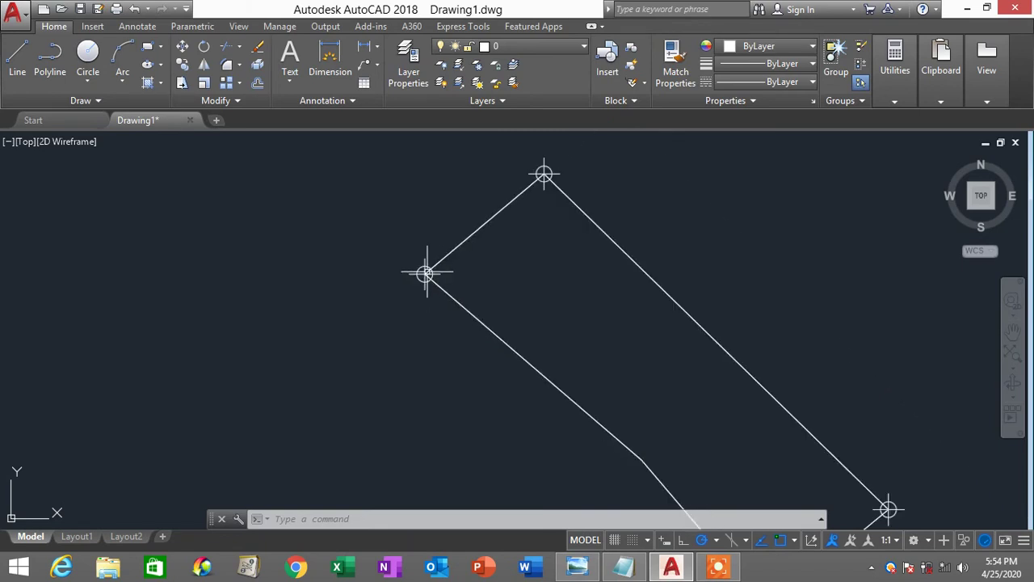
scroll(430, 273, "up", 2)
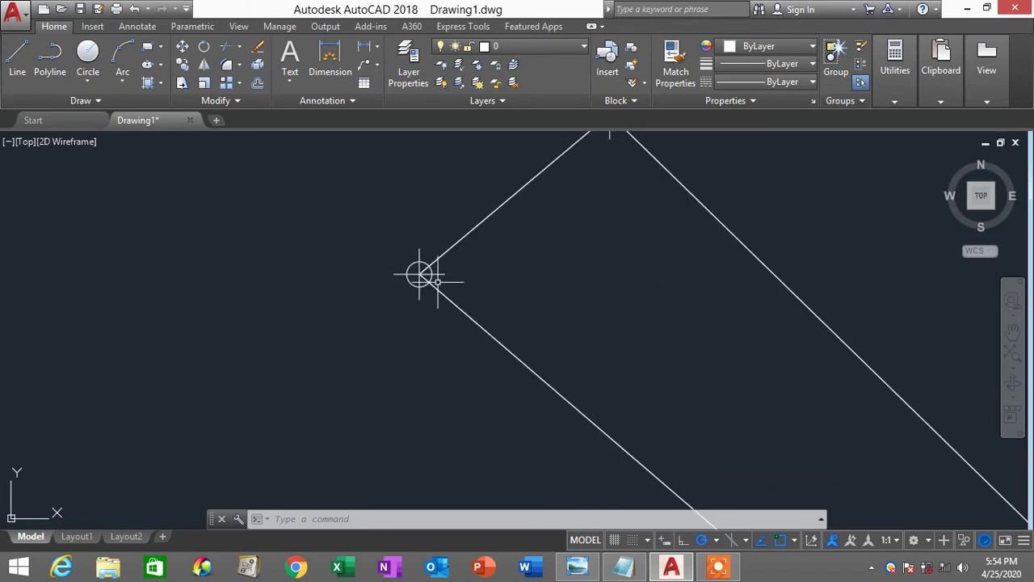
type("T")
key("Return")
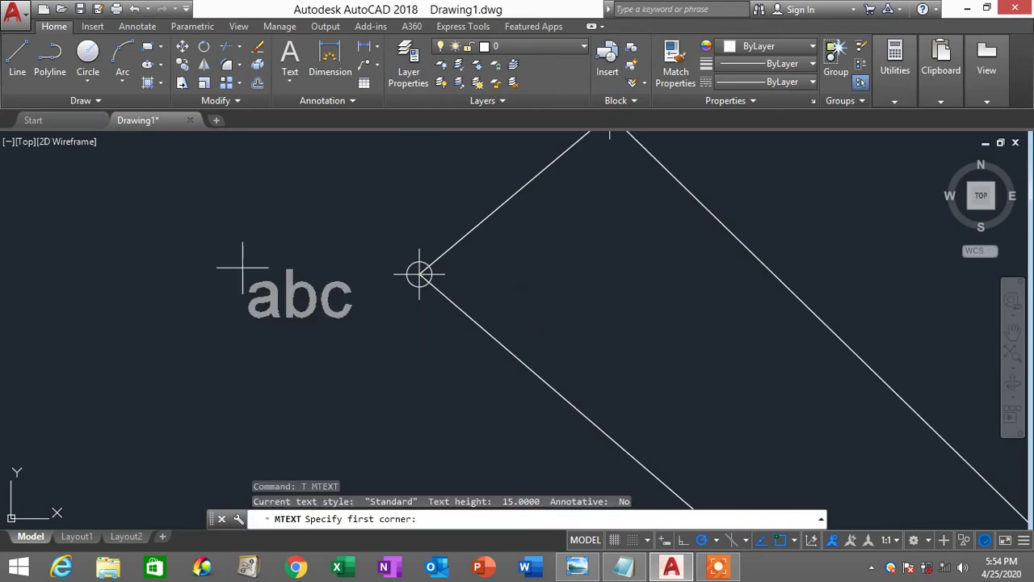
left_click(202, 264)
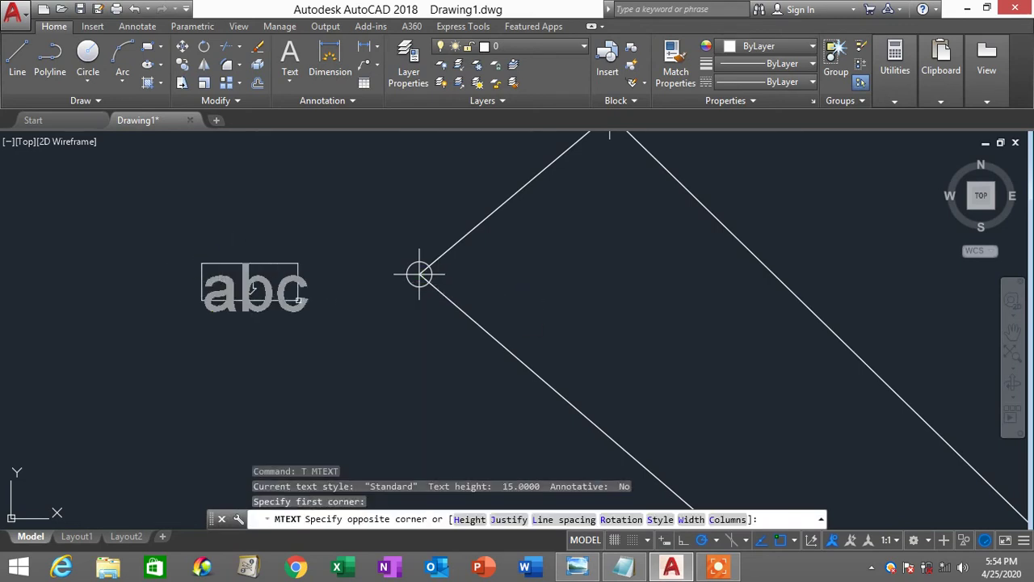
left_click(391, 313)
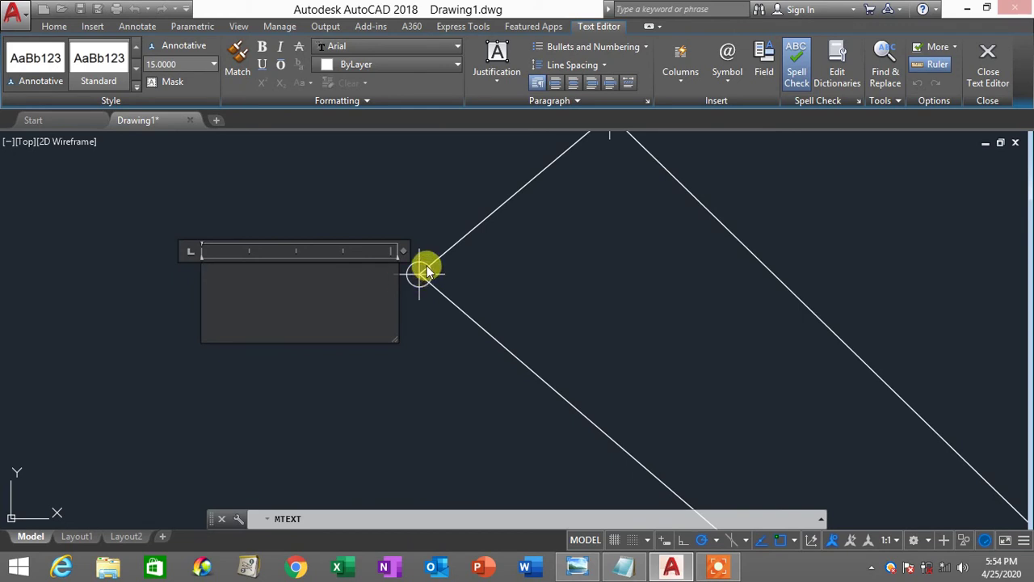
Add an Object field to the text, link it to the western corner point and choose its Position property.
right_click(222, 286)
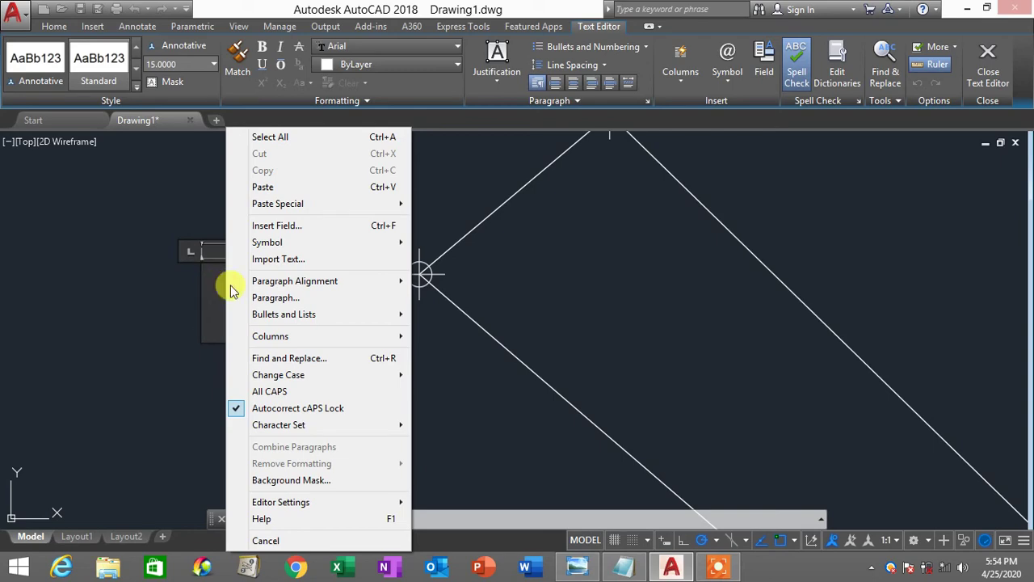
left_click(306, 227)
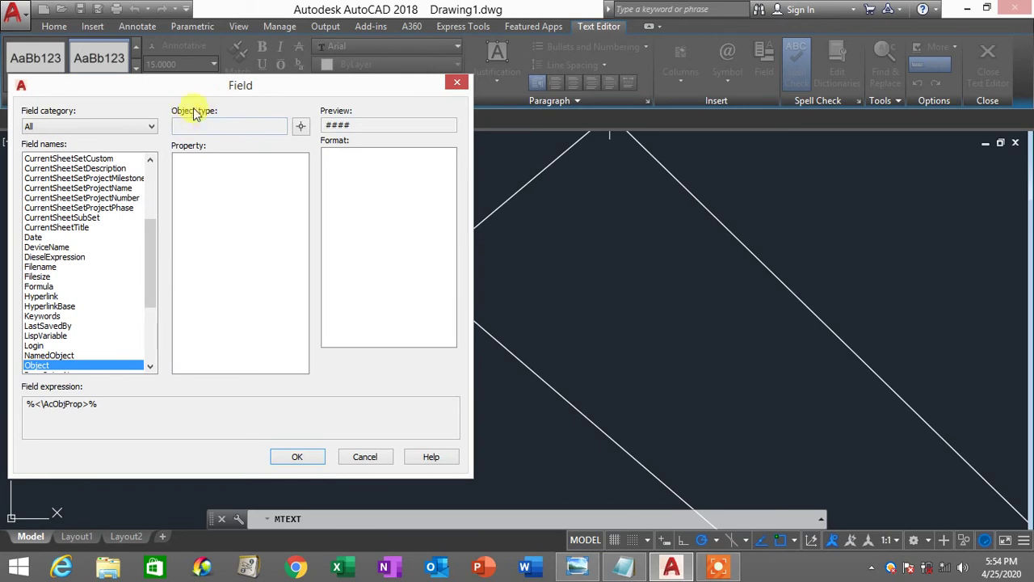
left_click(300, 127)
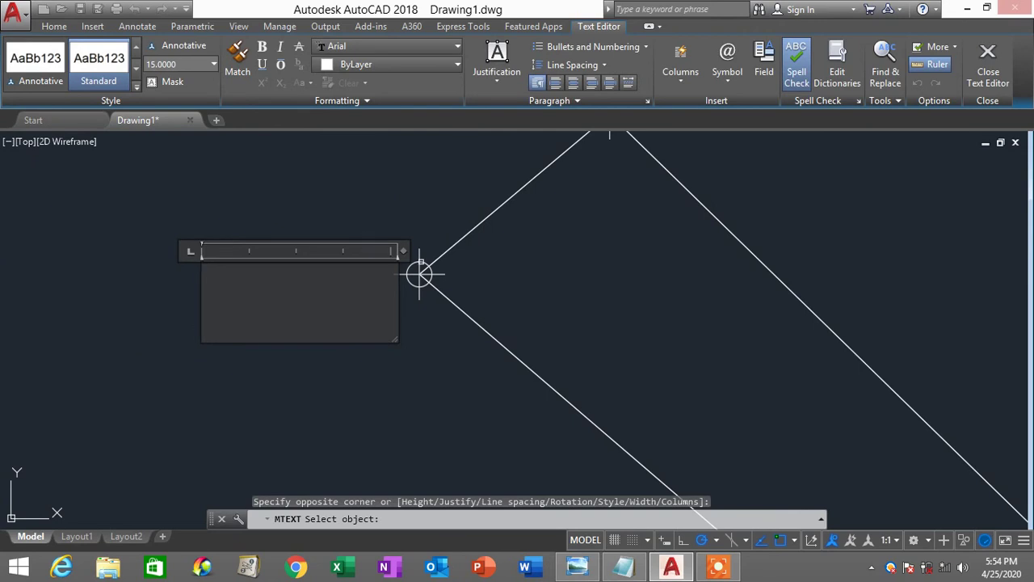
left_click(419, 274)
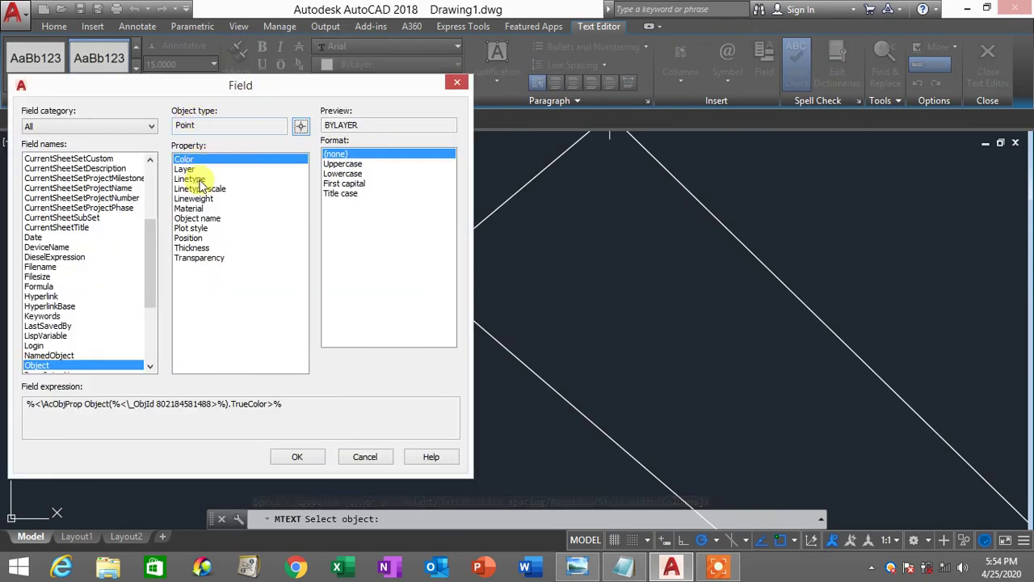
left_click(190, 239)
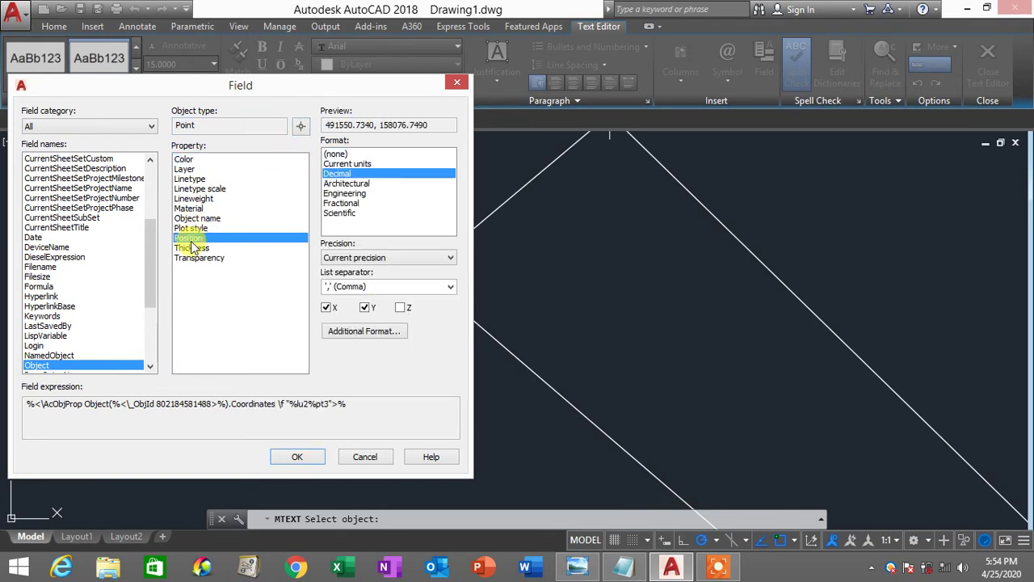
Include only the X and Y coordinates in the decimal position field and insert it into the text.
left_click(328, 307)
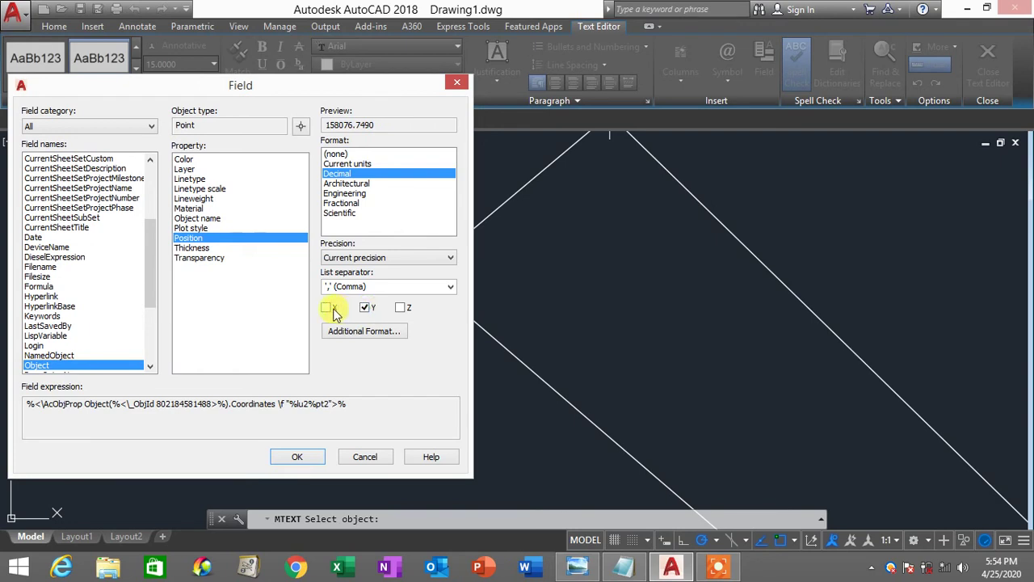
left_click(327, 307)
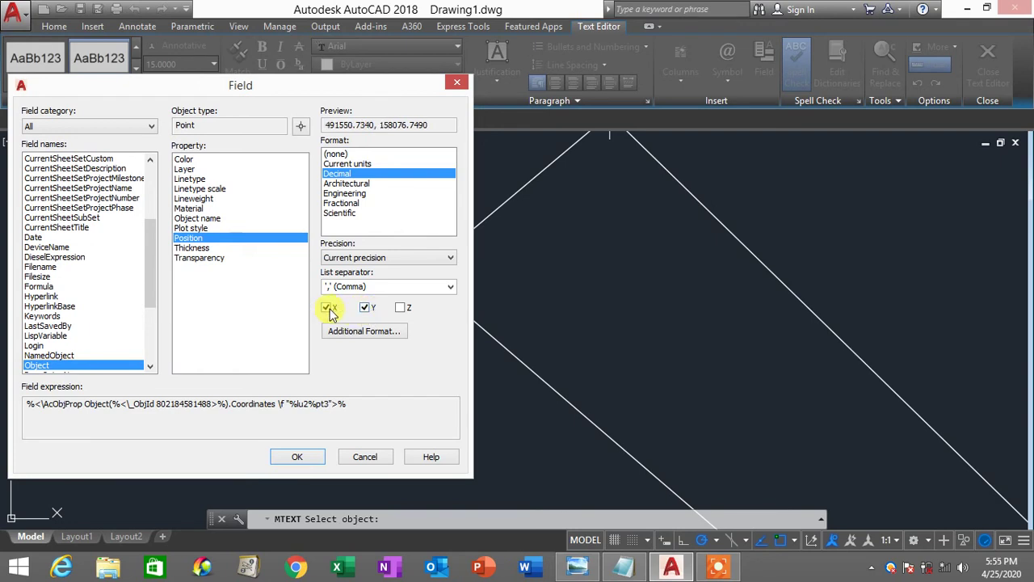
left_click(328, 307)
left_click(327, 308)
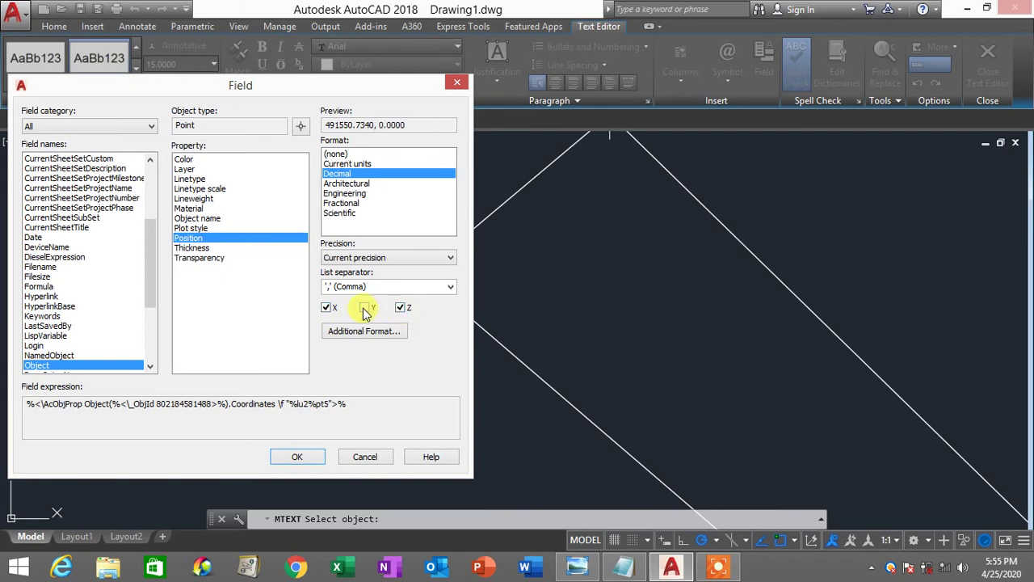
left_click(365, 309)
left_click(400, 309)
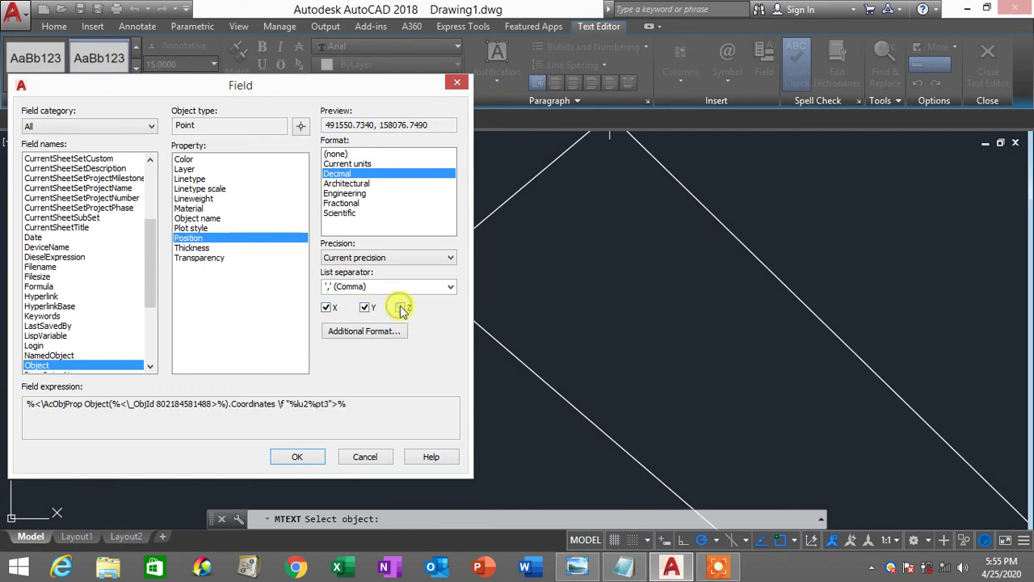
left_click(311, 458)
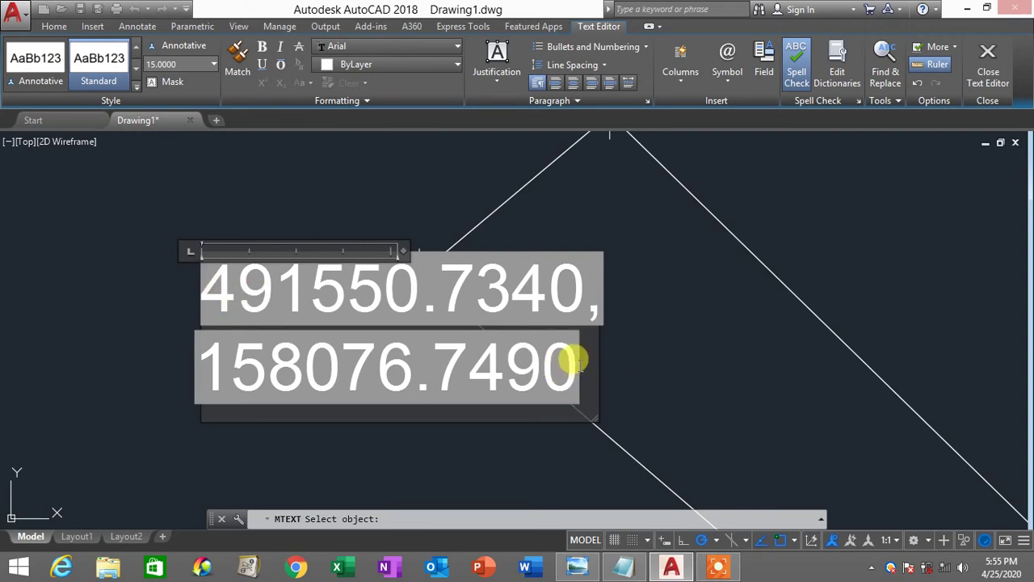
Set the height of the whole coordinate text to 5 and finish editing it.
left_click_drag(184, 270, 576, 365)
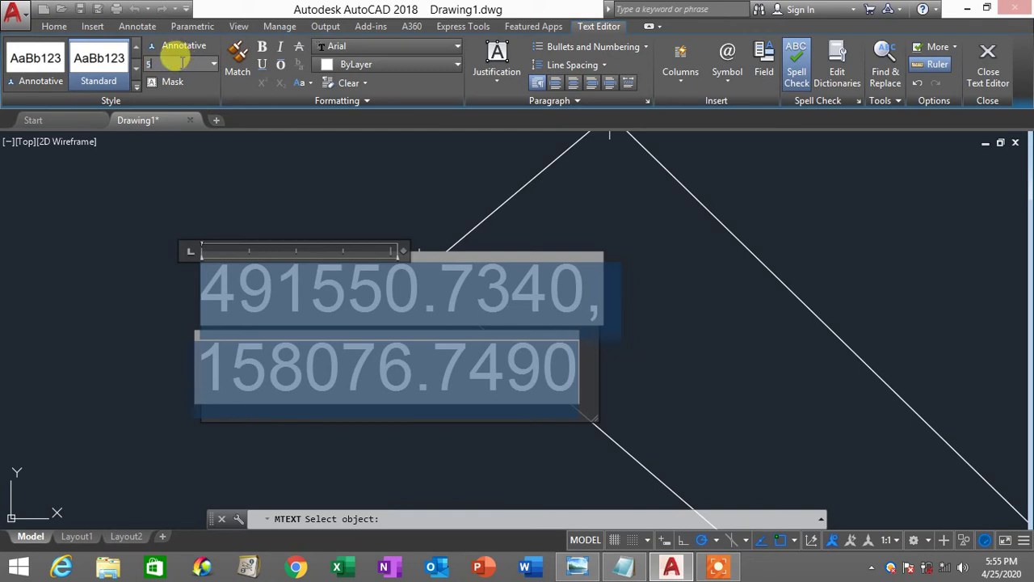
left_click(183, 62)
type("5")
key("Return")
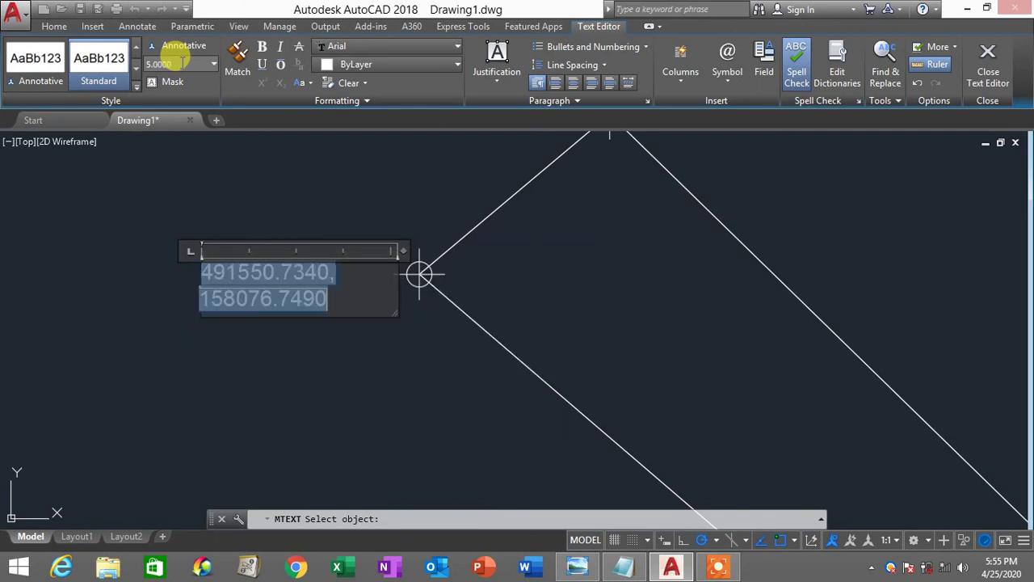
left_click(380, 366)
Move the coordinate label closer to the plot's western corner point and deselect it.
left_click(317, 273)
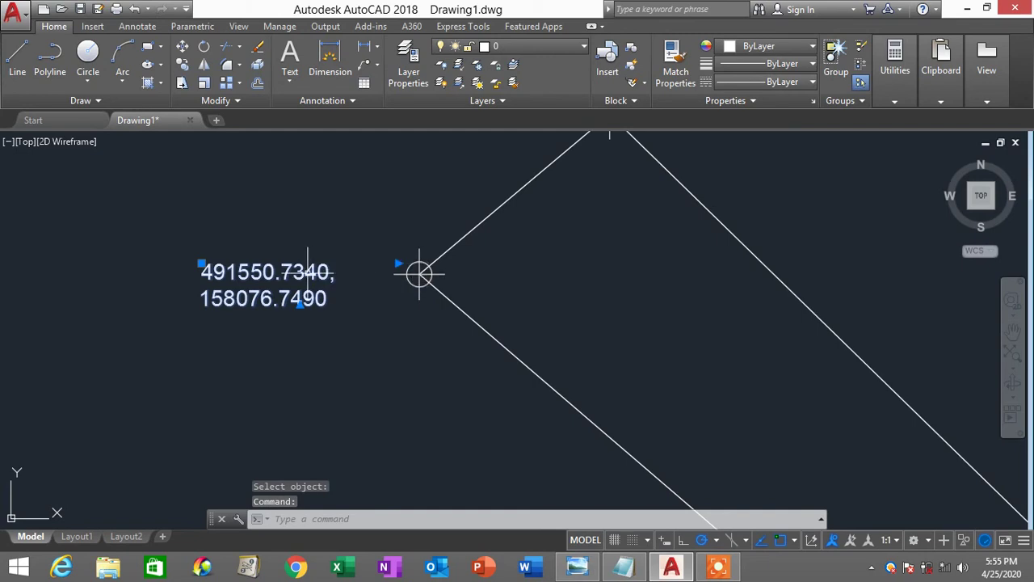
left_click(199, 263)
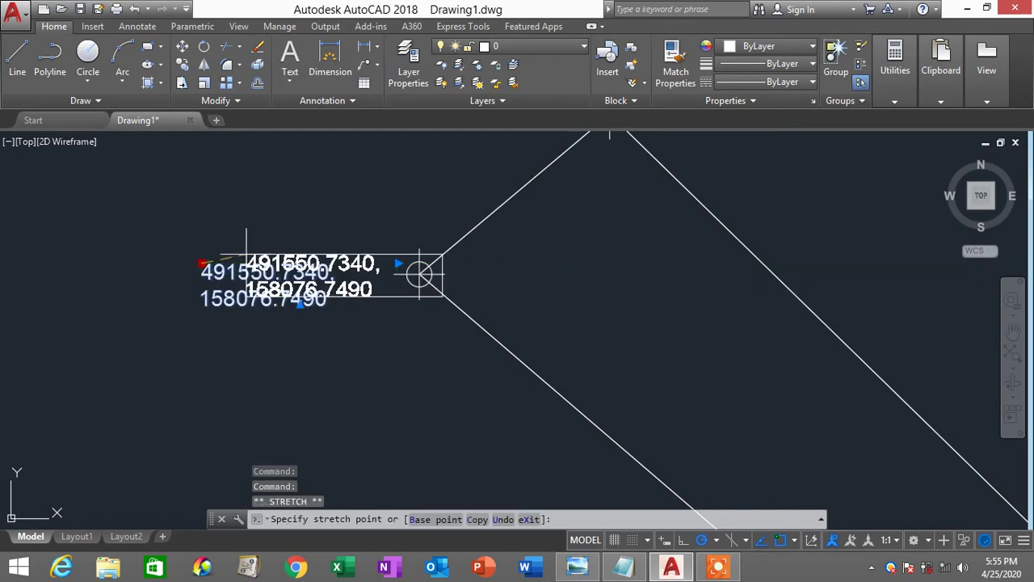
left_click(246, 259)
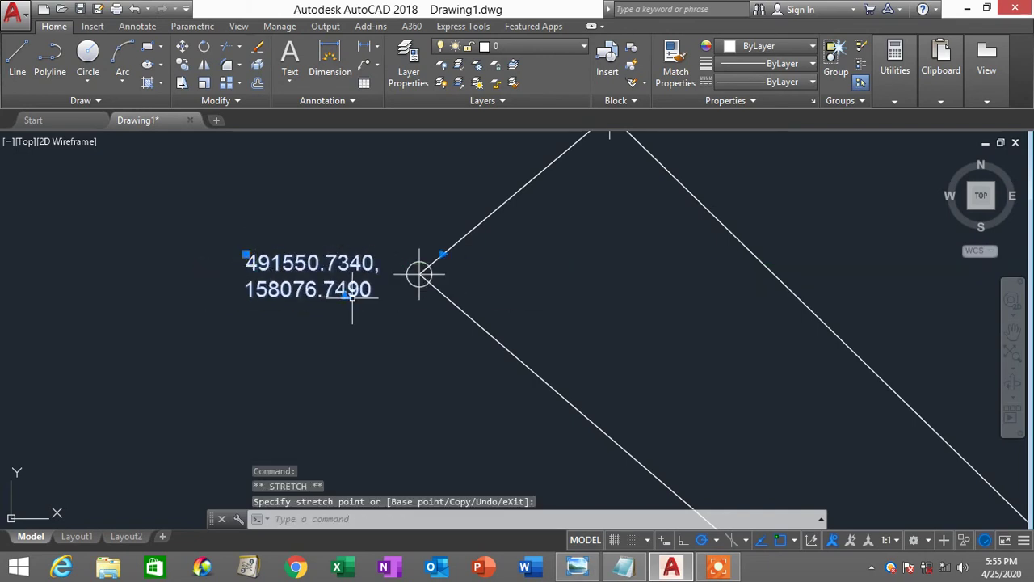
key("Escape")
scroll(417, 308, "up", 2)
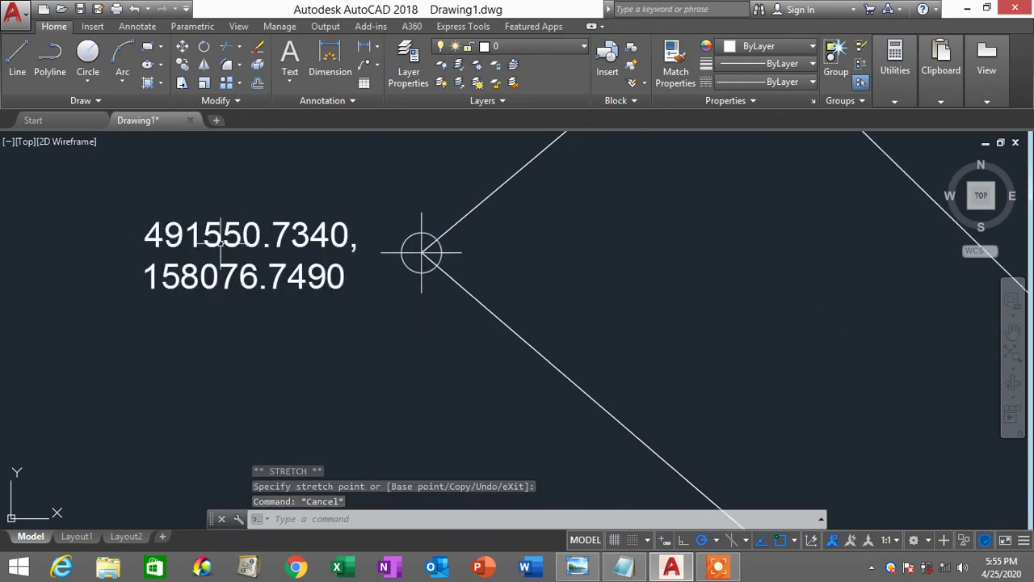
Compare the western corner label's X value with the Survey Plan 2 start point's easting in the Notepad coordinate notes.
mouse_move(578, 570)
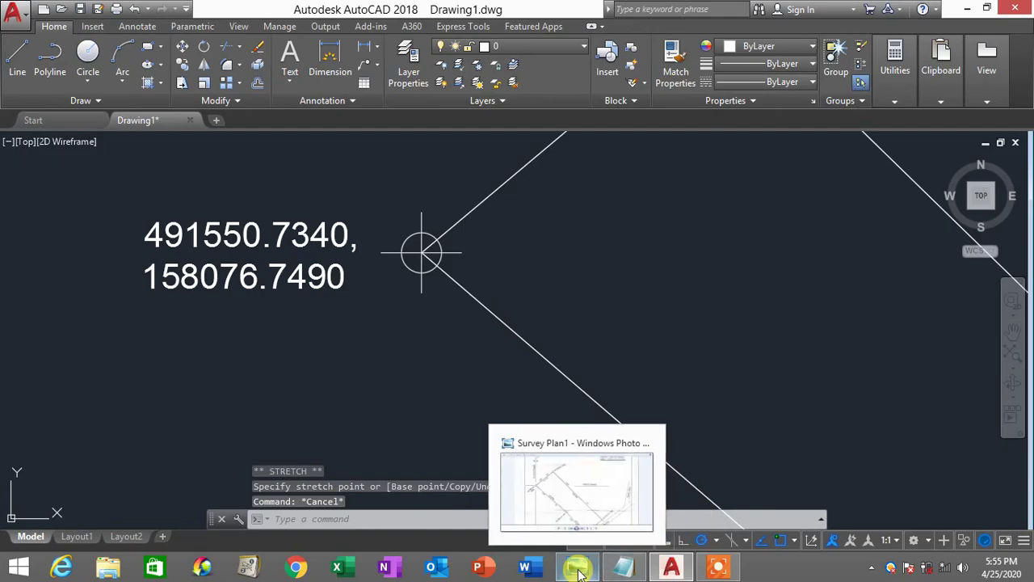
left_click(622, 568)
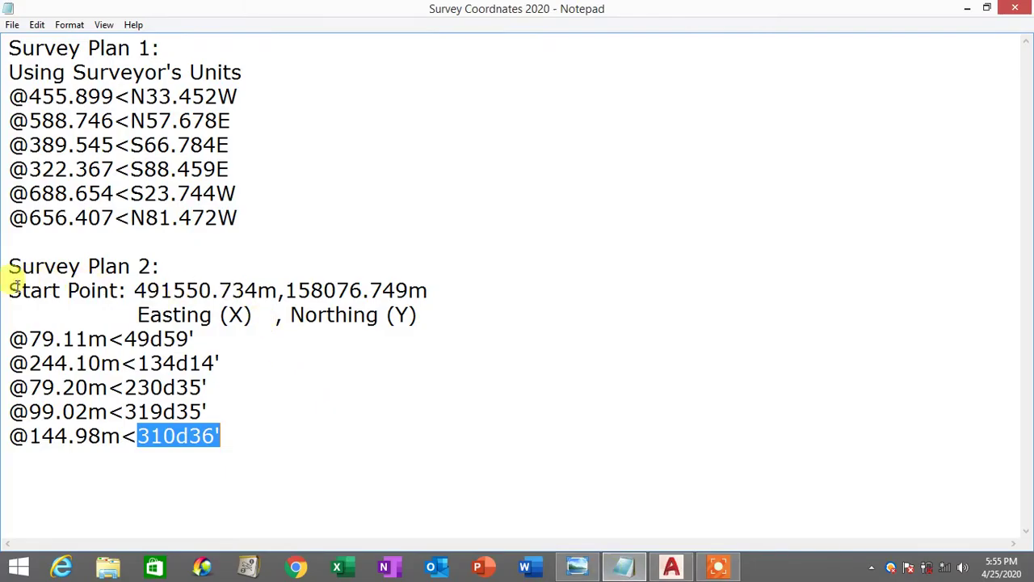
left_click_drag(9, 291, 429, 290)
left_click_drag(135, 291, 255, 288)
left_click(137, 315)
left_click_drag(137, 311, 260, 313)
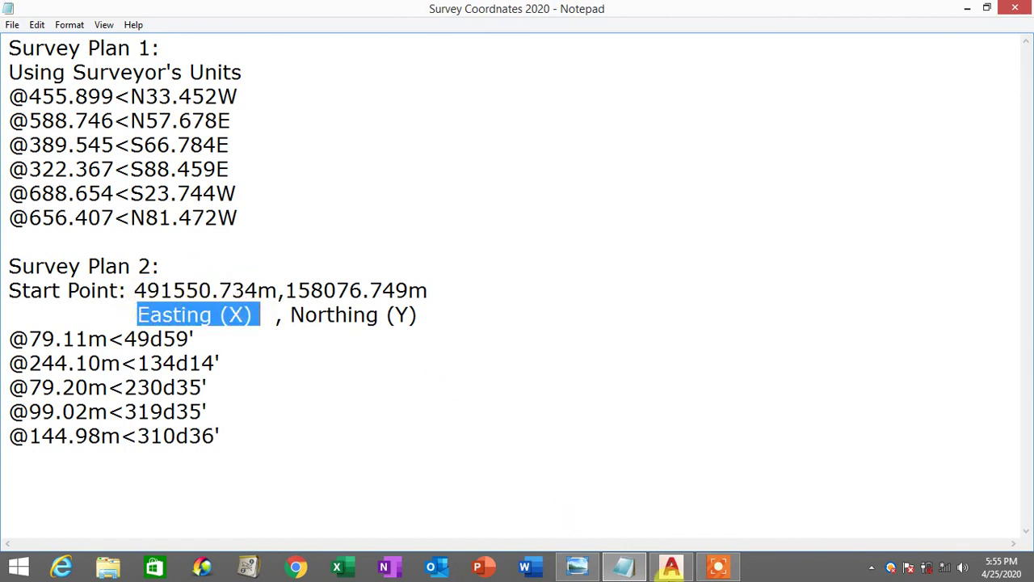
left_click(672, 571)
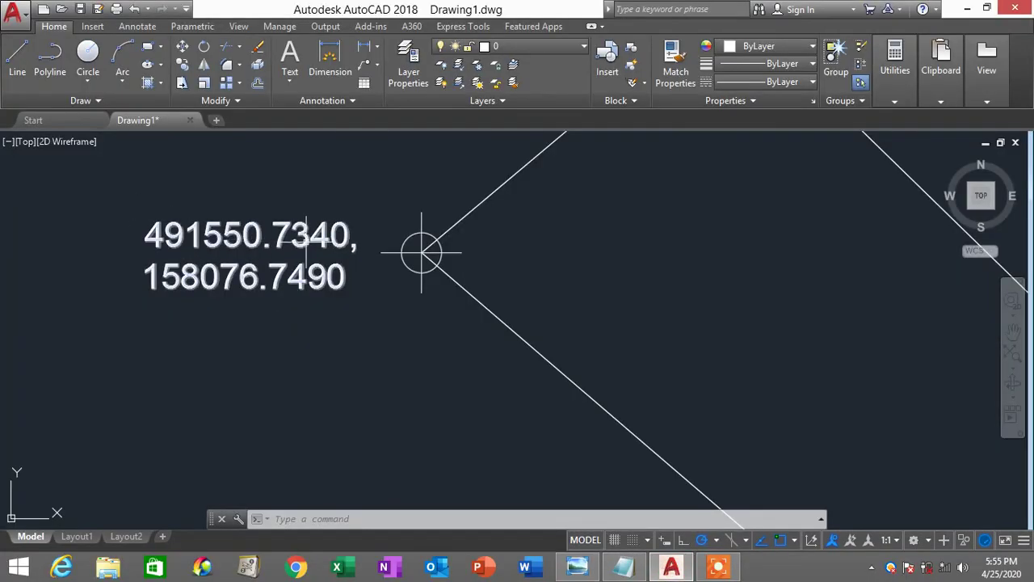
Check the label's Y value against the start point's northing in the Notepad notes and return to AutoCAD.
left_click(623, 568)
left_click_drag(285, 290, 362, 289)
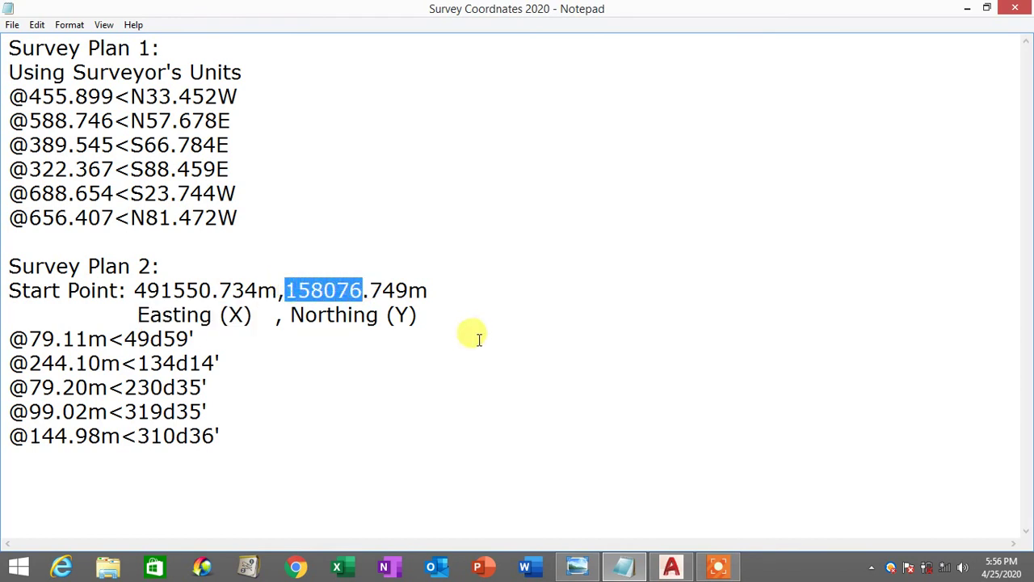
left_click_drag(288, 315, 435, 321)
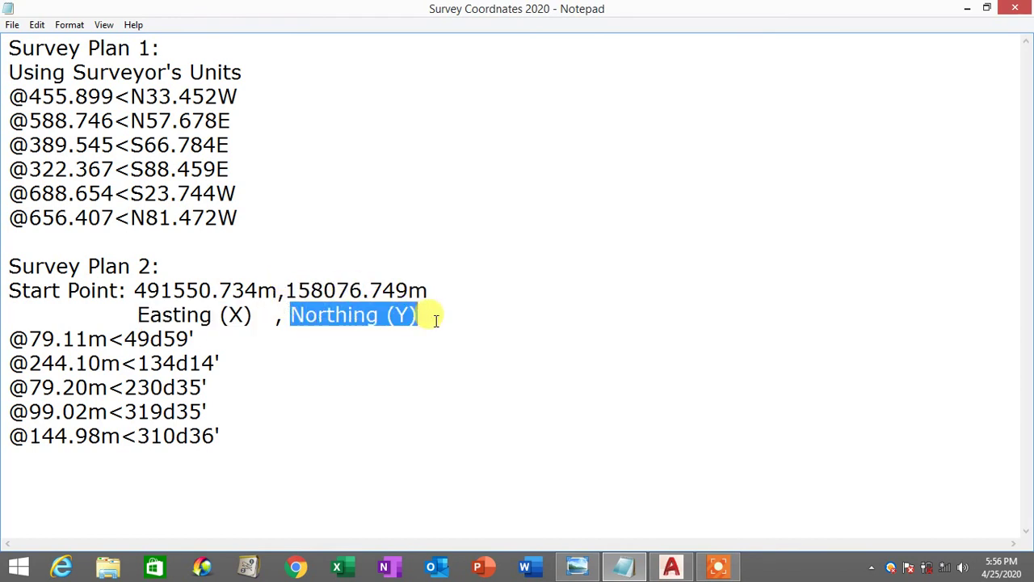
left_click_drag(282, 290, 461, 310)
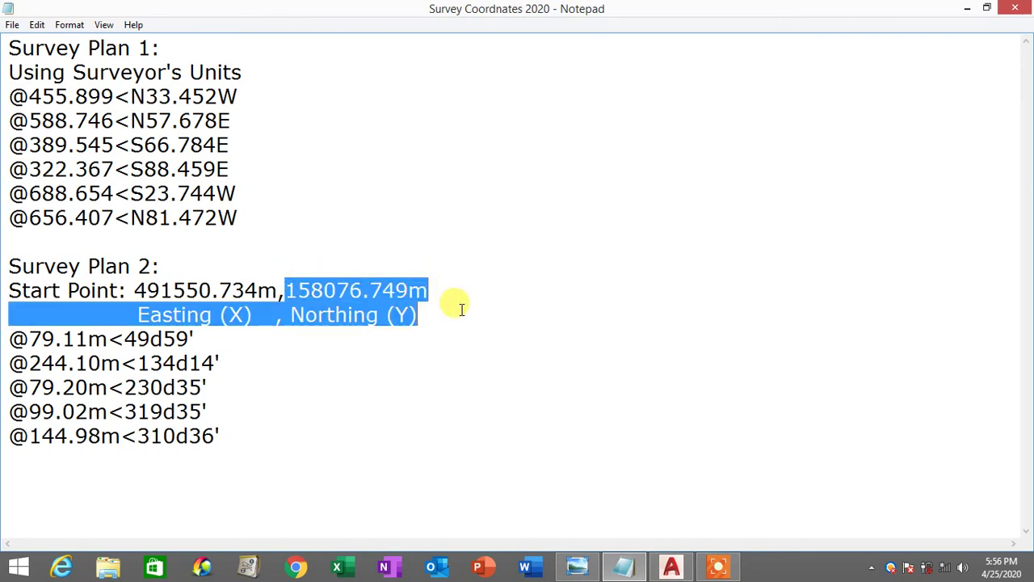
left_click(672, 568)
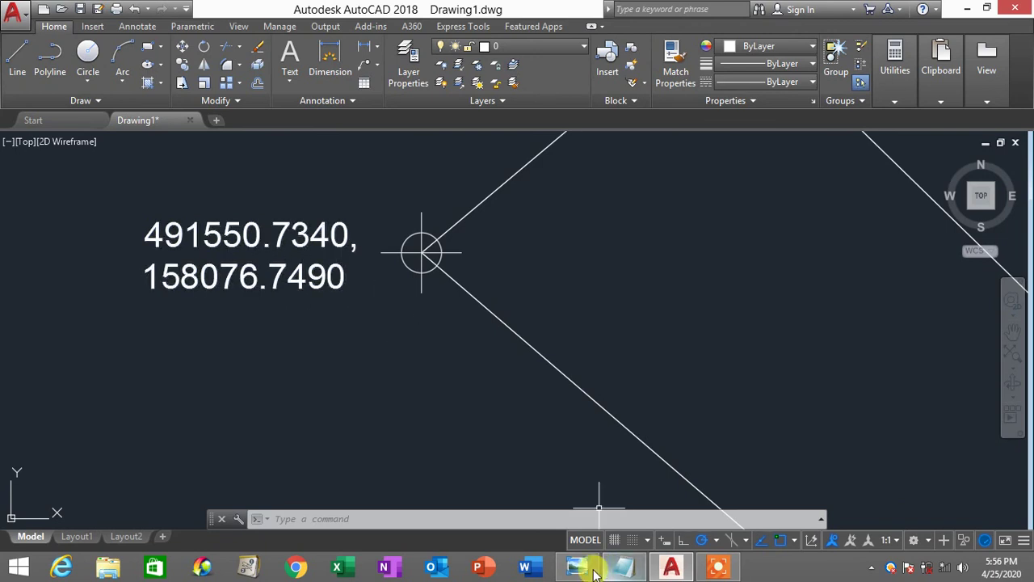
Compare the western corner's coordinate label with the easting and northing on the survey plan image, then return to the drawing.
scroll(323, 275, "down", 3)
scroll(283, 266, "up", 4)
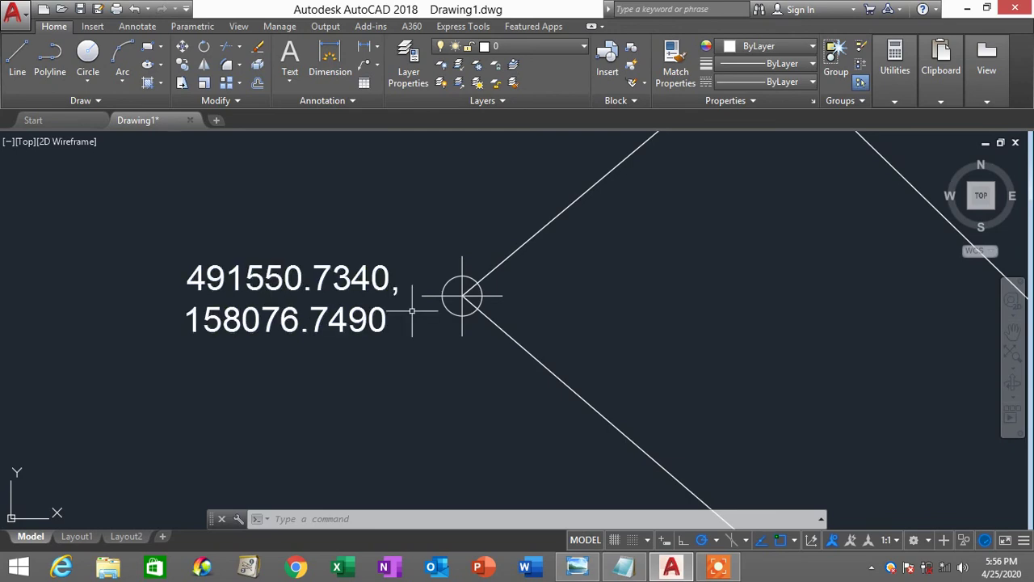
left_click(589, 572)
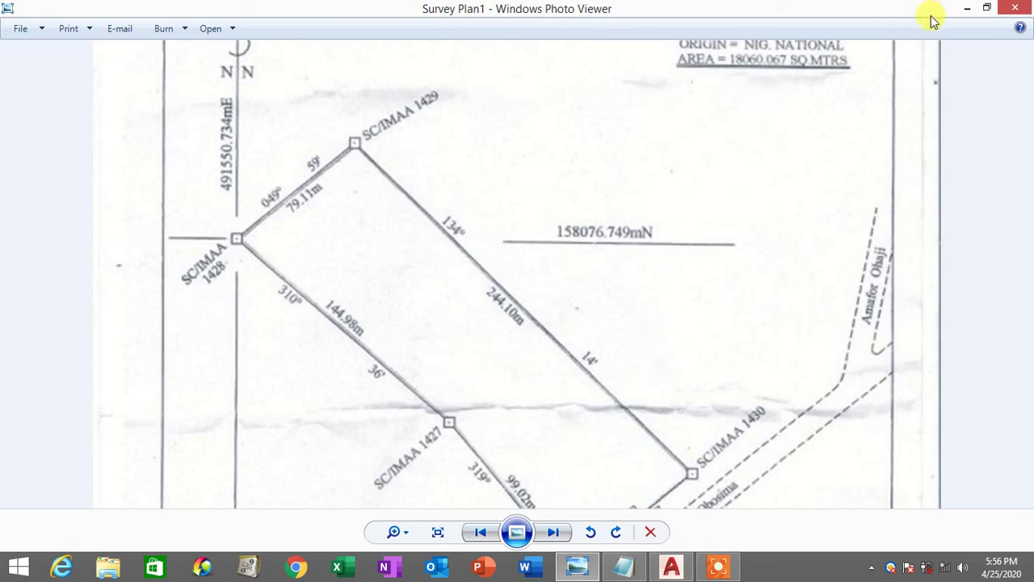
left_click(969, 9)
Start a multiline text box just east of the plot's northern corner point.
scroll(646, 281, "down", 3)
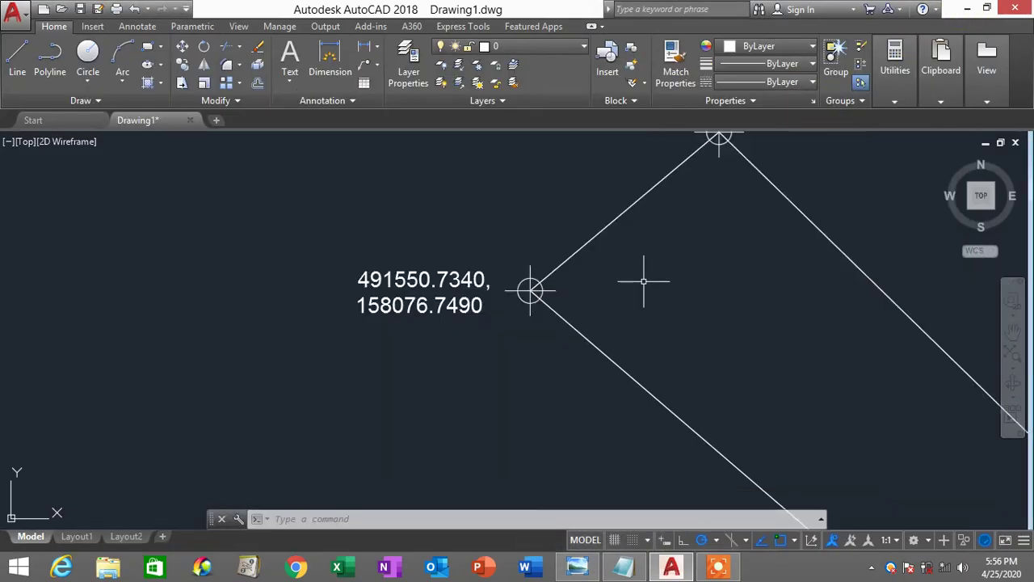
middle_click_drag(706, 242, 509, 288)
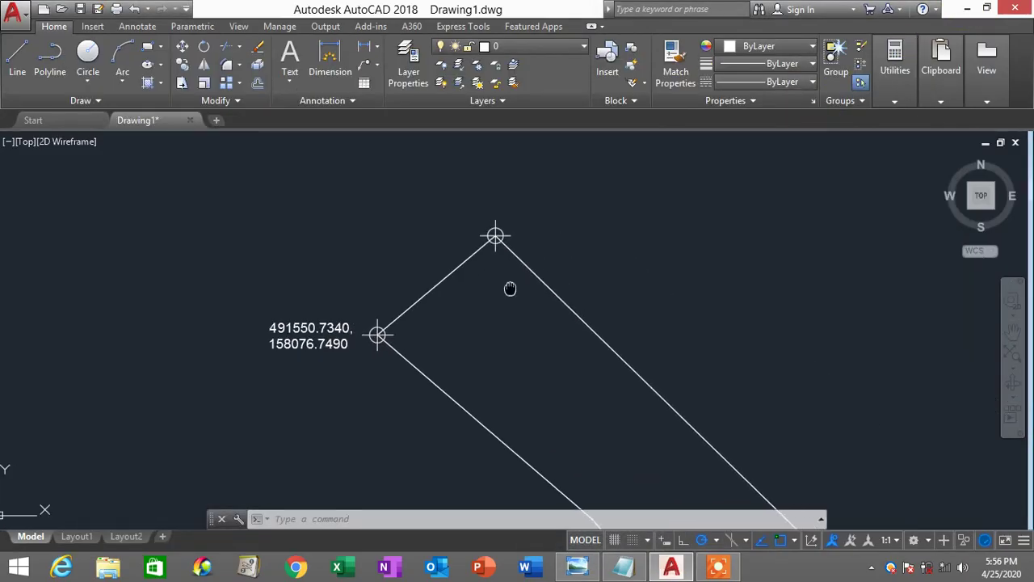
scroll(521, 250, "up", 2)
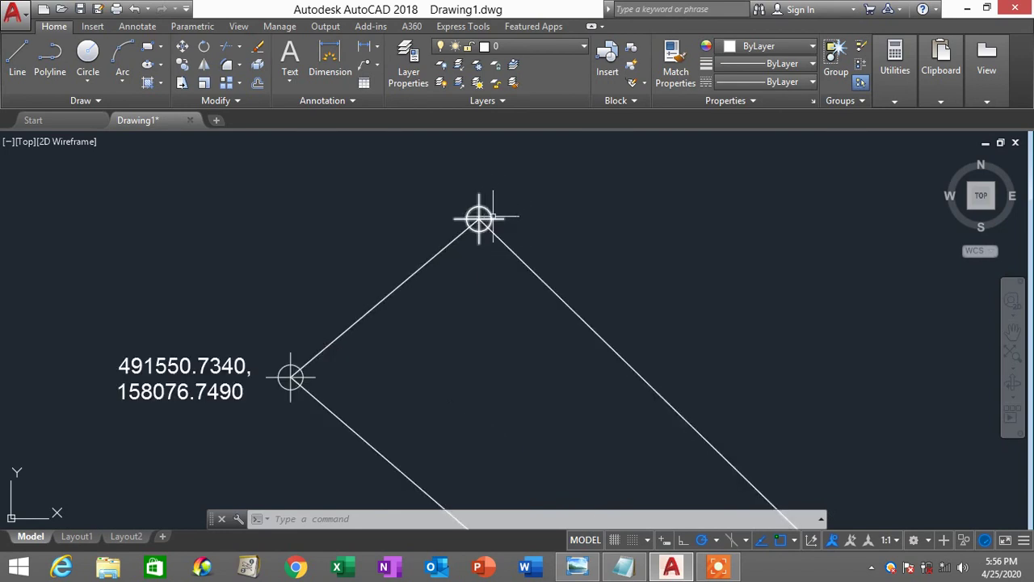
type("t")
key("Return")
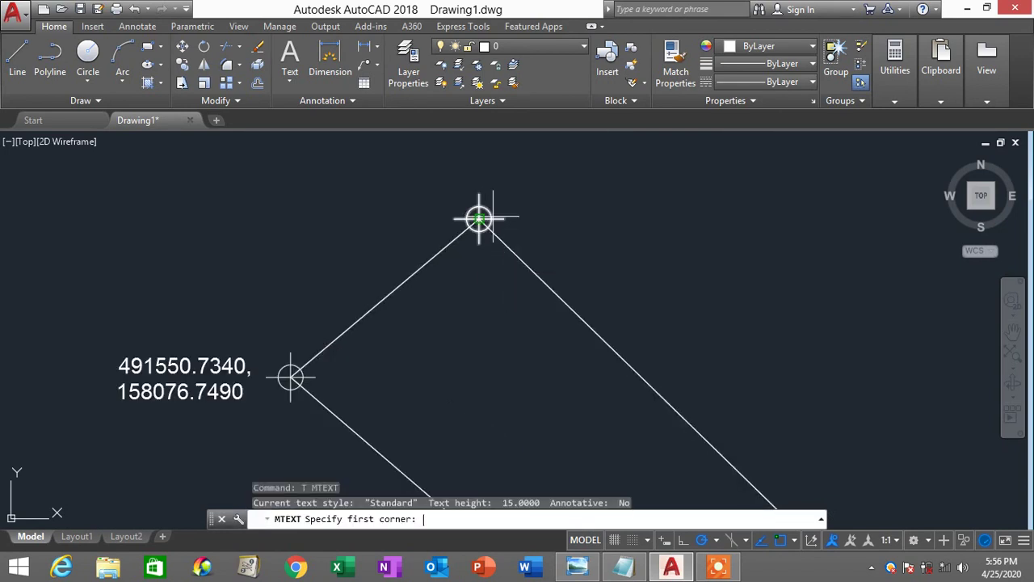
left_click(511, 202)
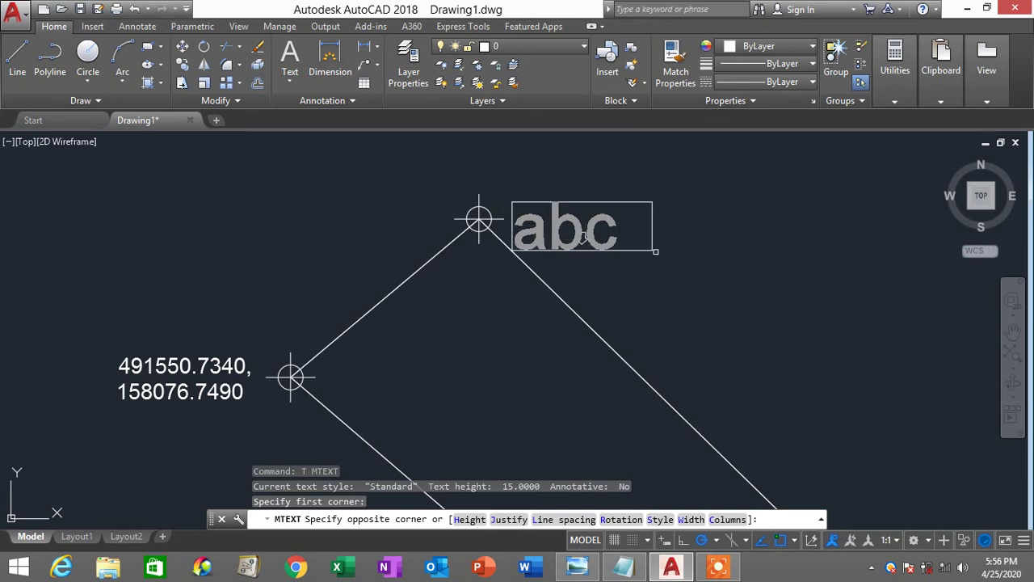
left_click(778, 260)
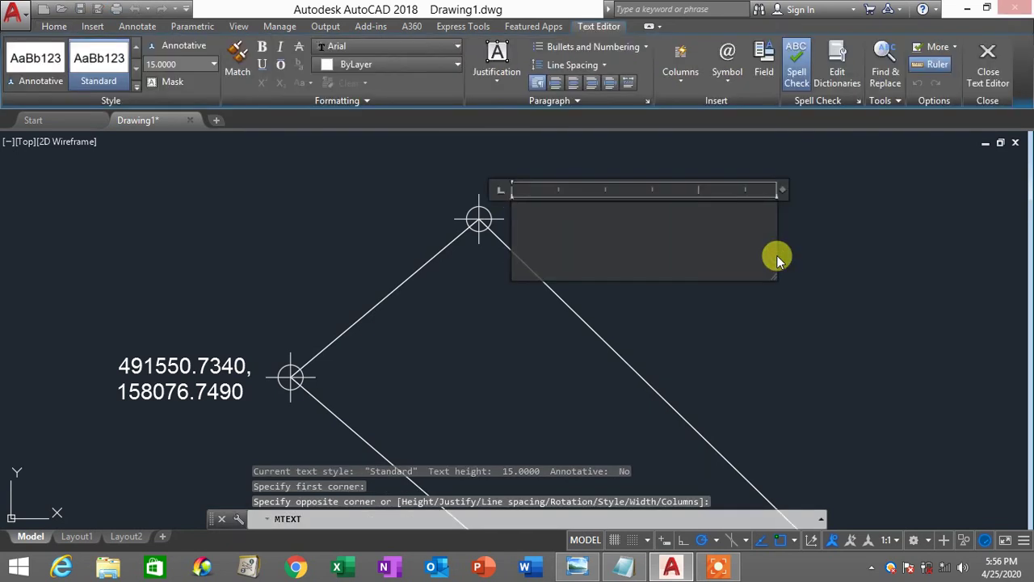
Insert an Object field linked to the northern corner point, showing its Position as decimal X and Y coordinates.
right_click(533, 224)
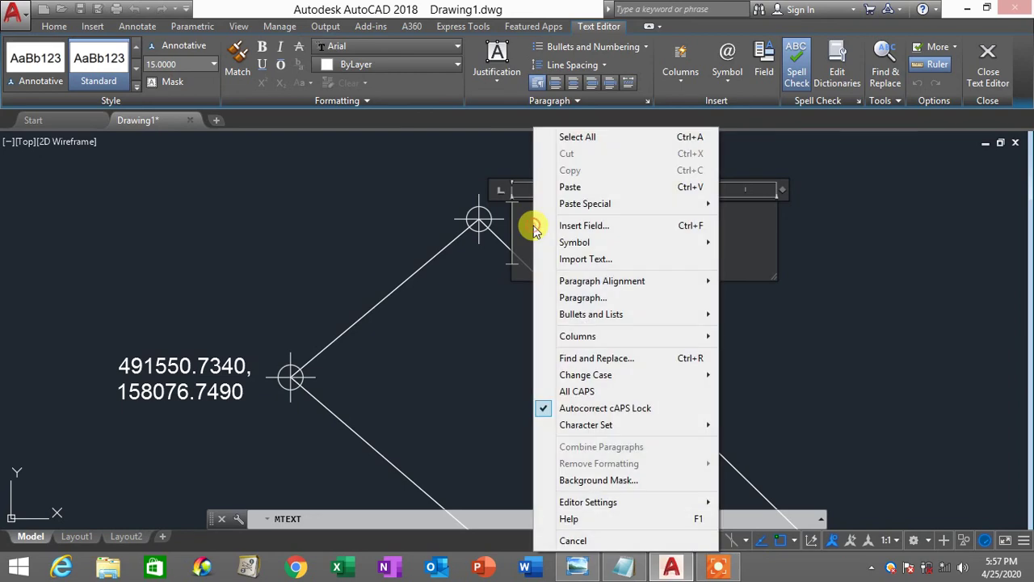
left_click(606, 225)
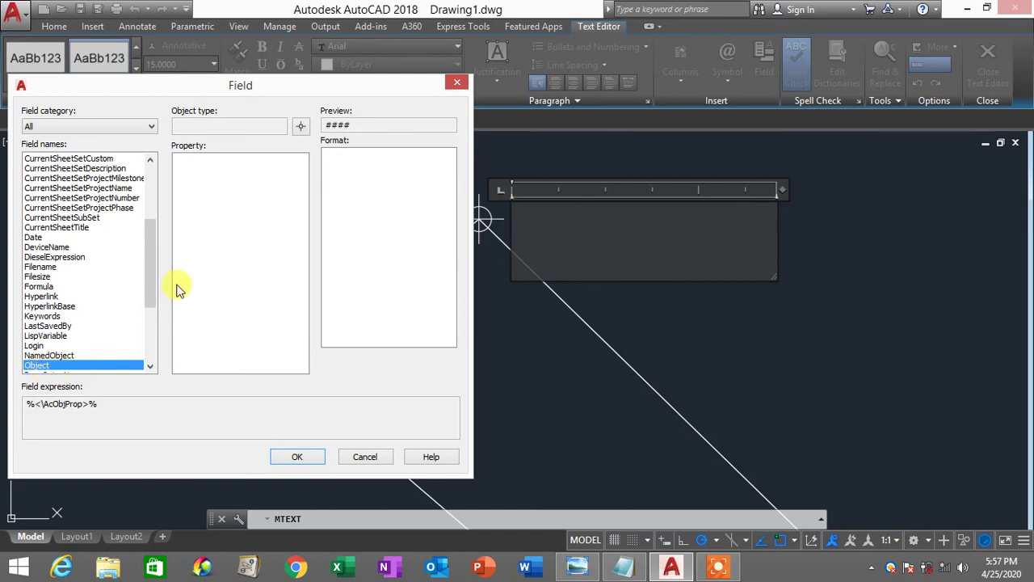
left_click(299, 127)
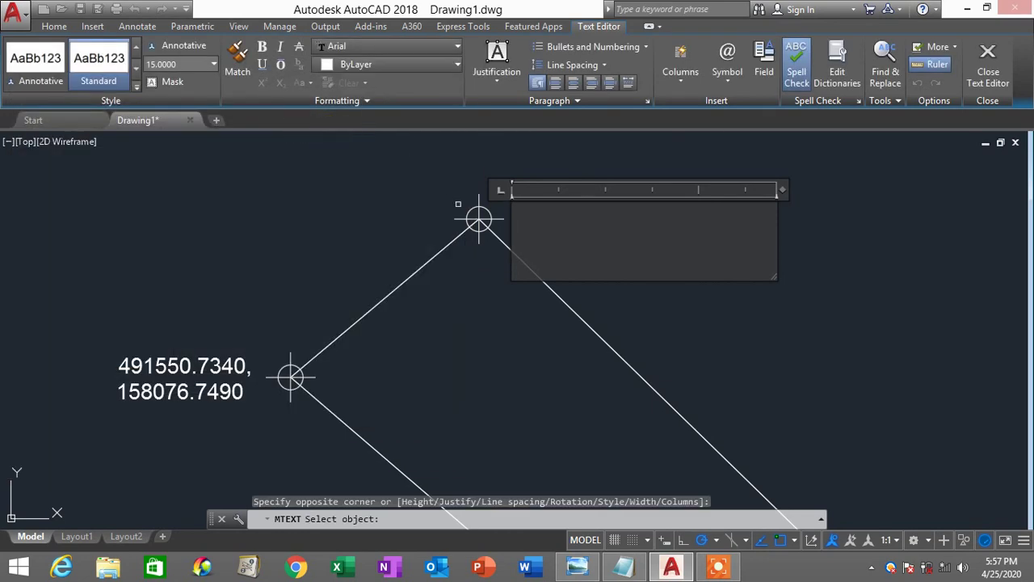
left_click(471, 210)
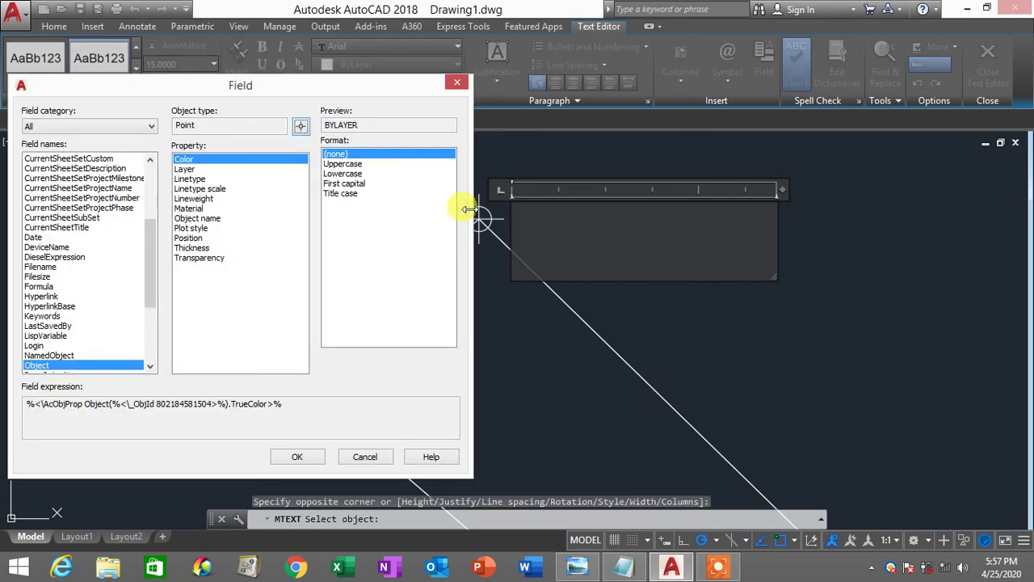
left_click(197, 238)
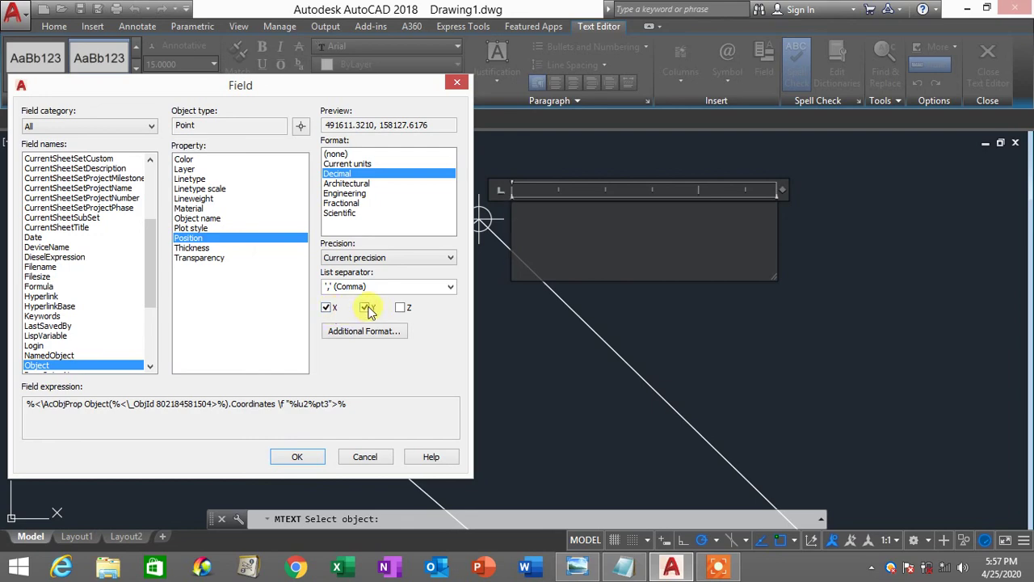
left_click(316, 460)
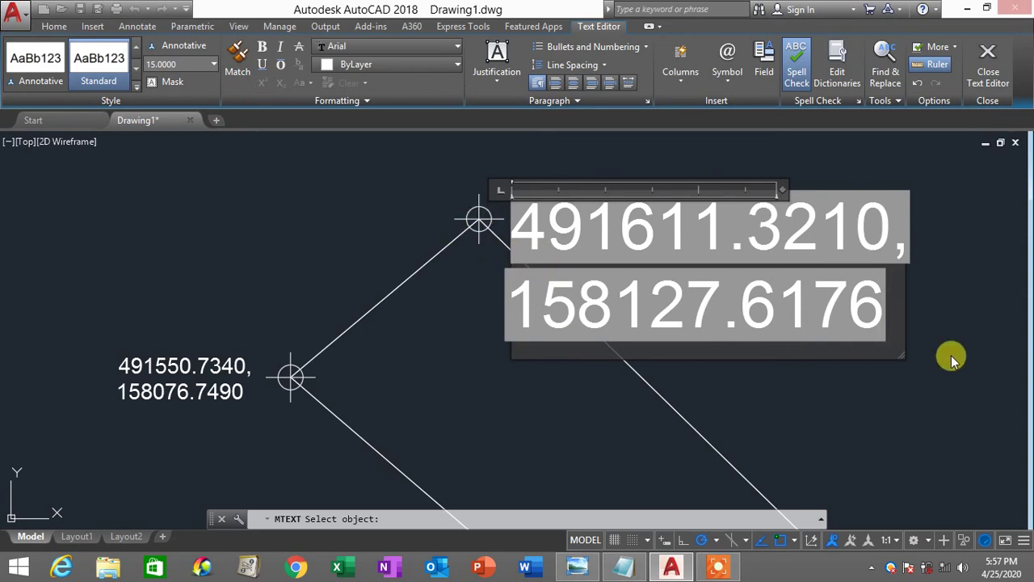
Set the height of the northern corner's whole coordinate text to 5 and finish editing it.
left_click_drag(894, 304, 661, 251)
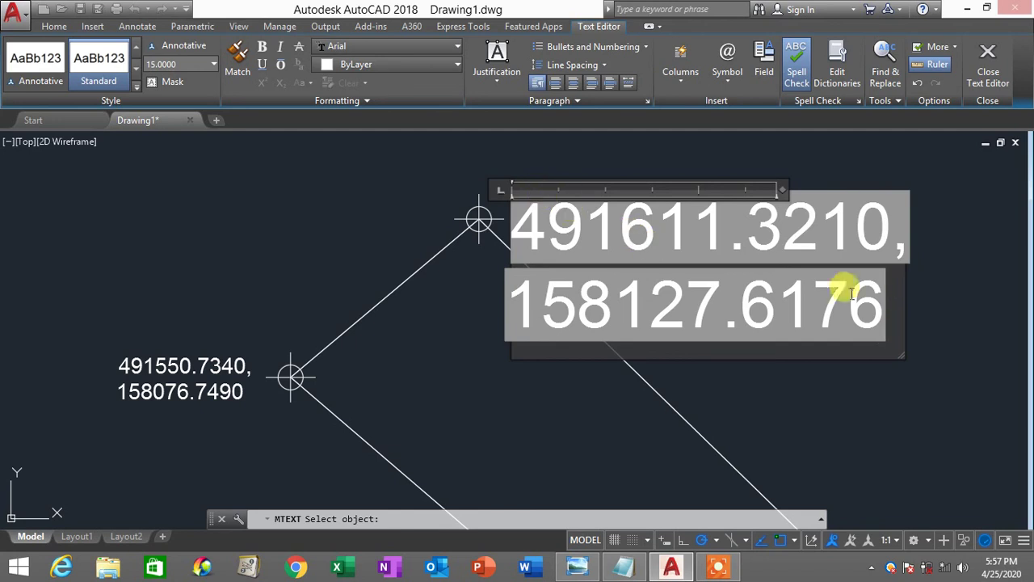
key("ctrl+a")
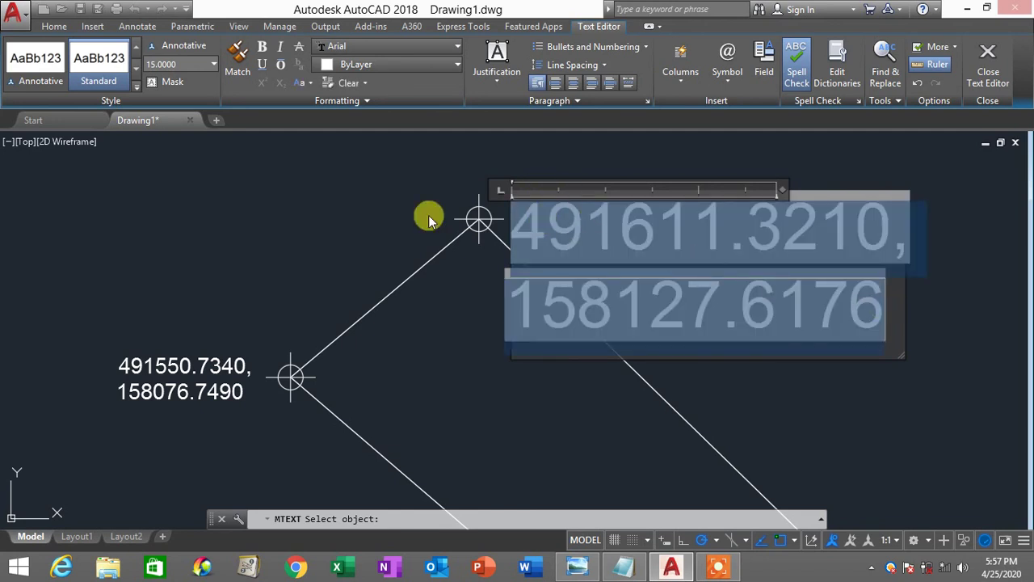
left_click(194, 65)
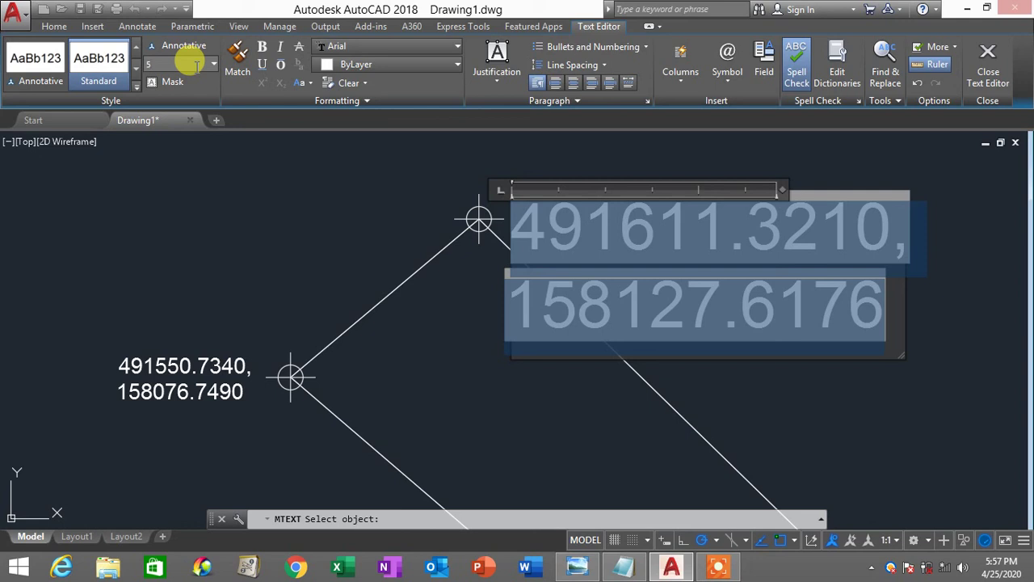
left_click_drag(156, 64, 132, 66)
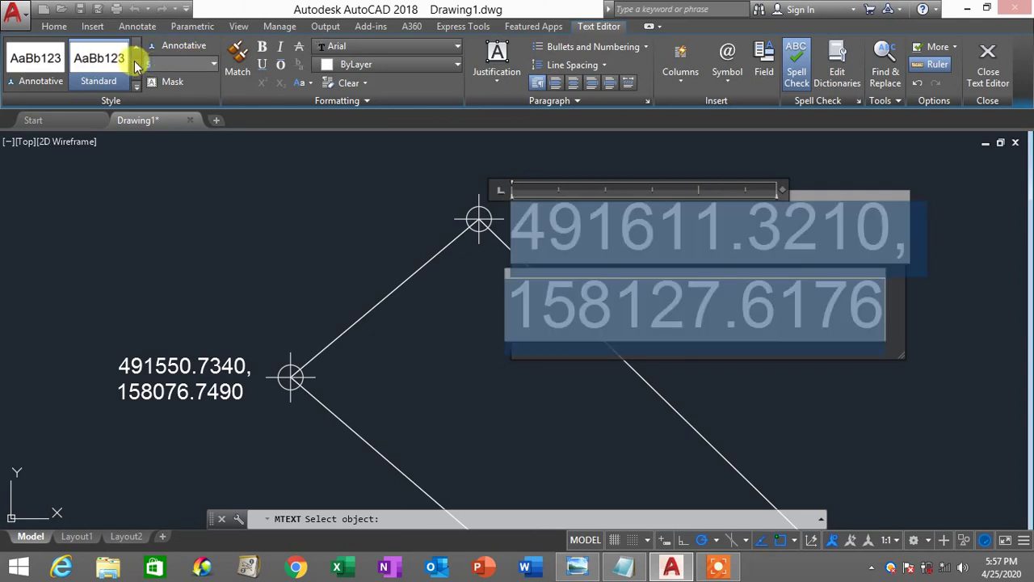
key("Return")
left_click(685, 253)
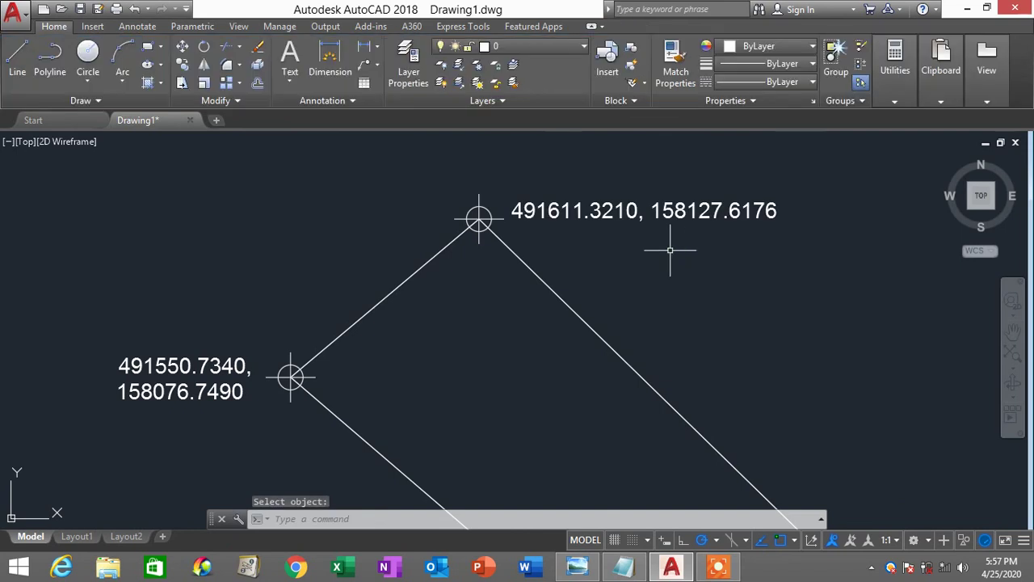
Narrow the northern corner label's text width so X and Y wrap onto two lines, and deselect it.
scroll(619, 267, "down", 1)
scroll(625, 250, "up", 1)
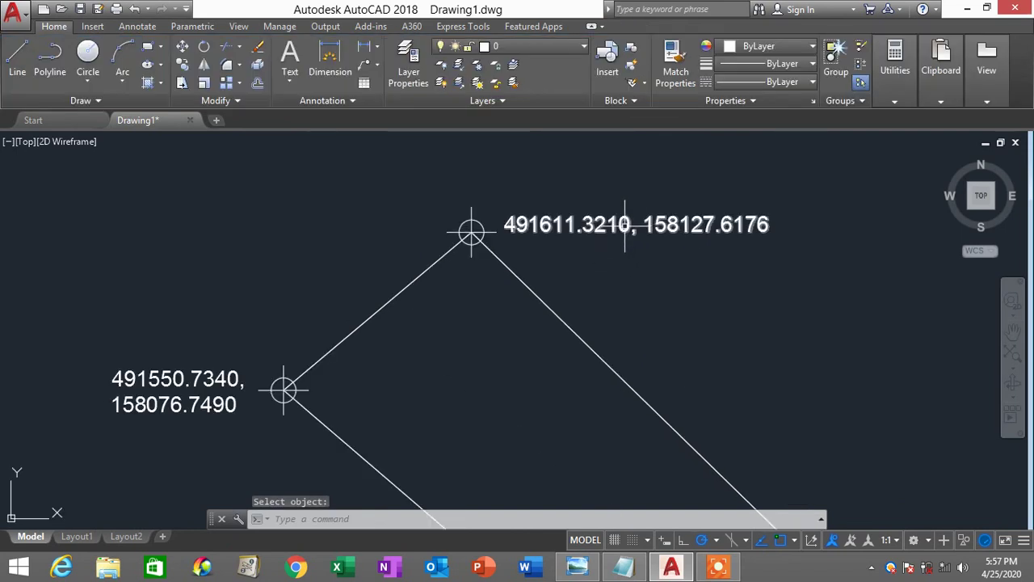
left_click(625, 225)
left_click(767, 217)
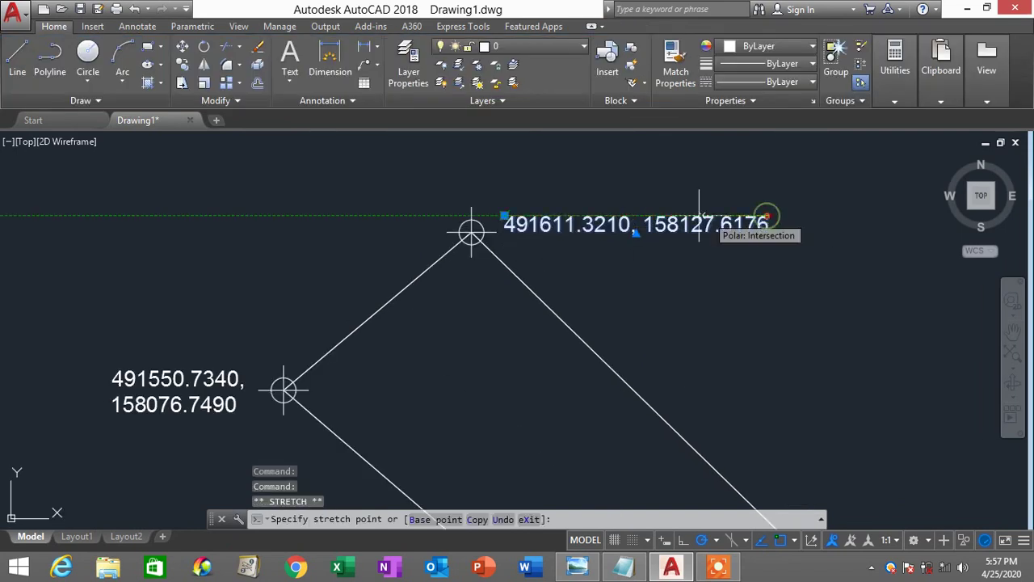
left_click(652, 216)
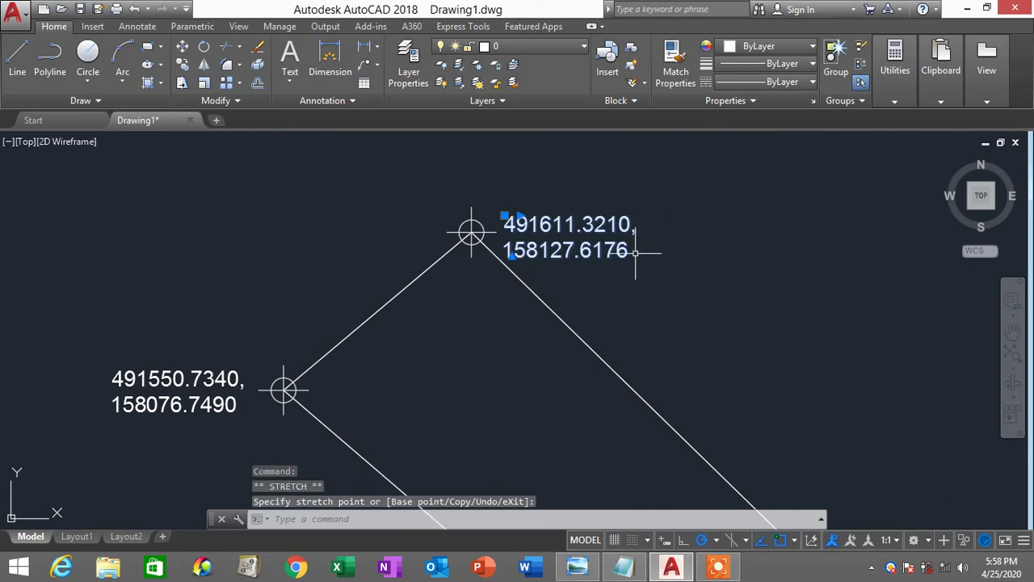
key("Escape")
middle_click_drag(558, 246, 559, 244)
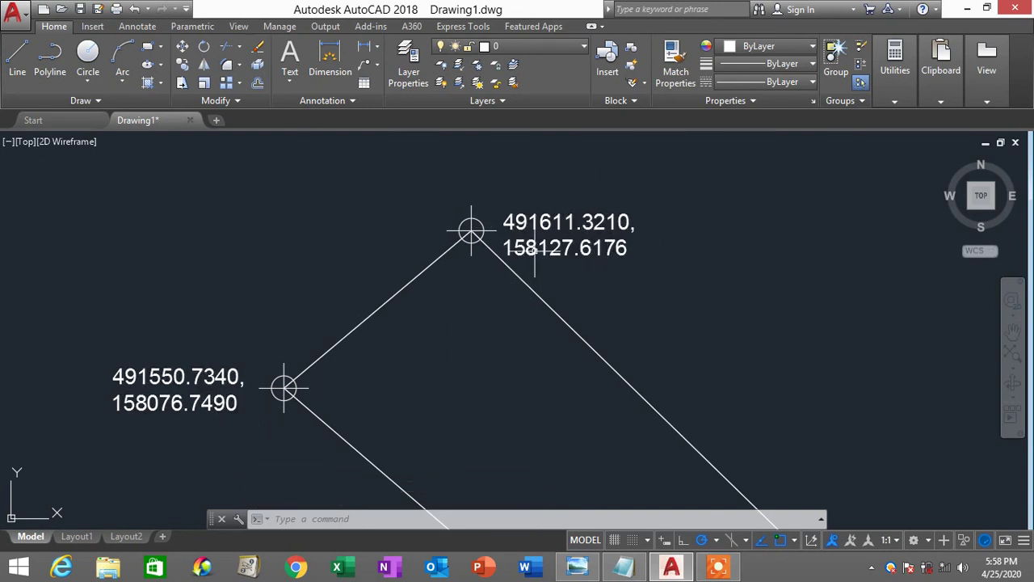
Turn on the display background of fields in the user preferences and view the shaded coordinate labels.
middle_click_drag(634, 316, 558, 229)
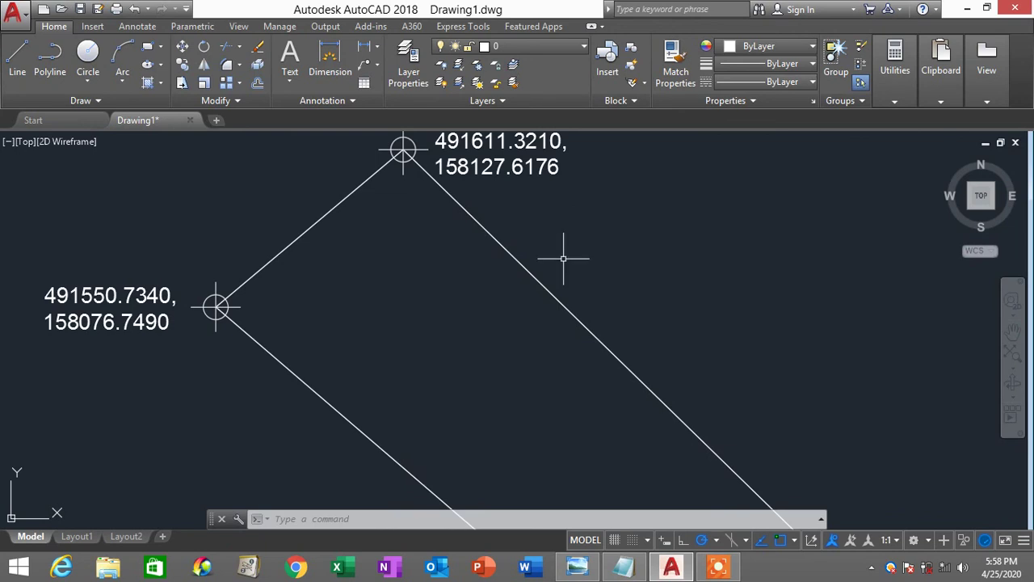
left_click(316, 517)
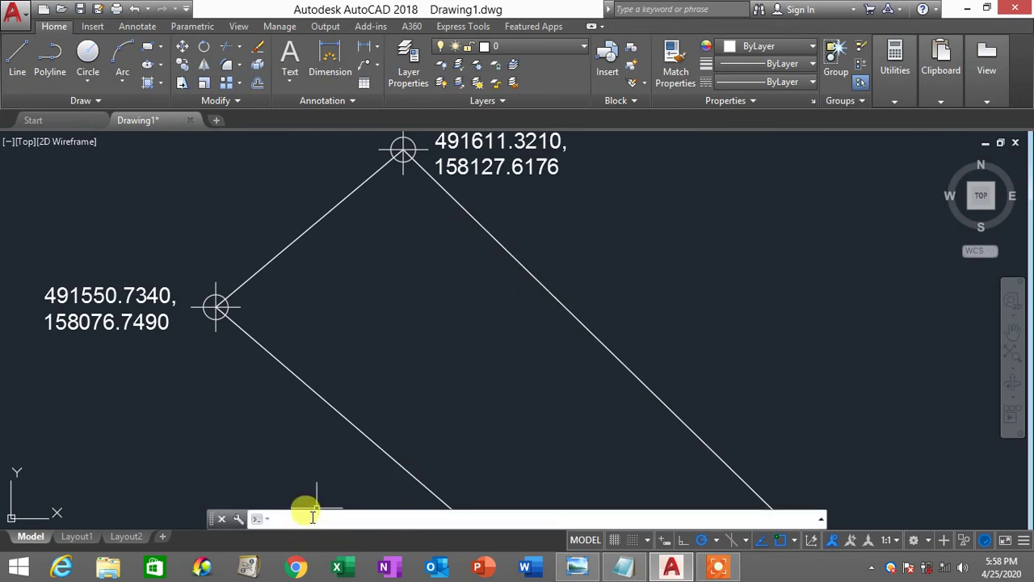
type("op")
key("Return")
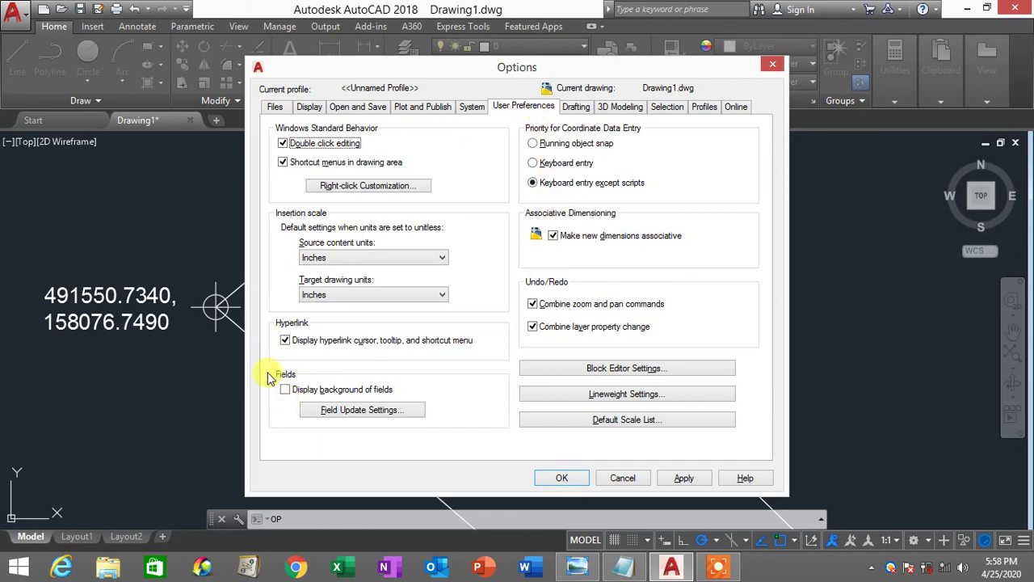
left_click(284, 390)
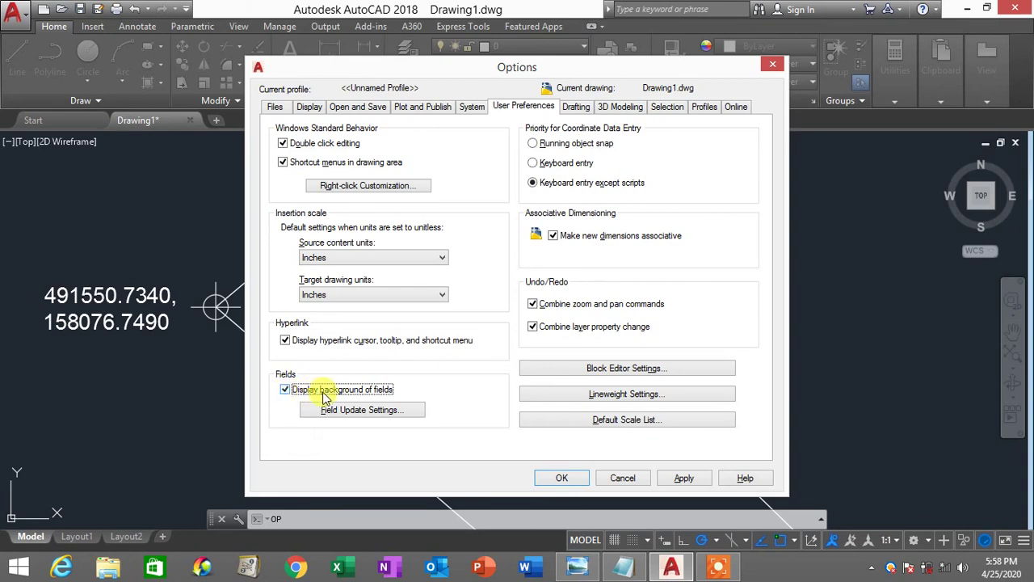
left_click(560, 478)
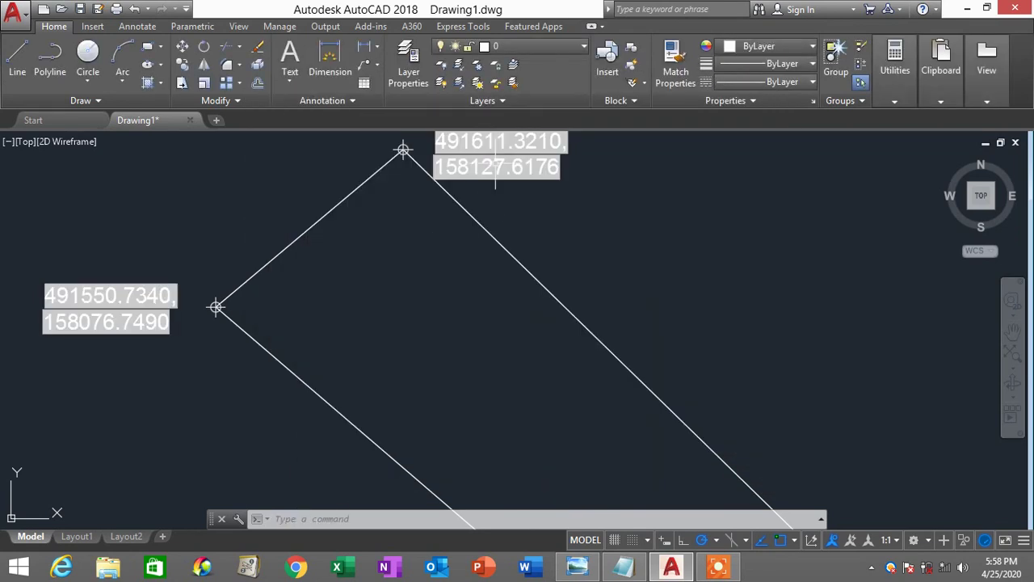
middle_click_drag(526, 185, 638, 286)
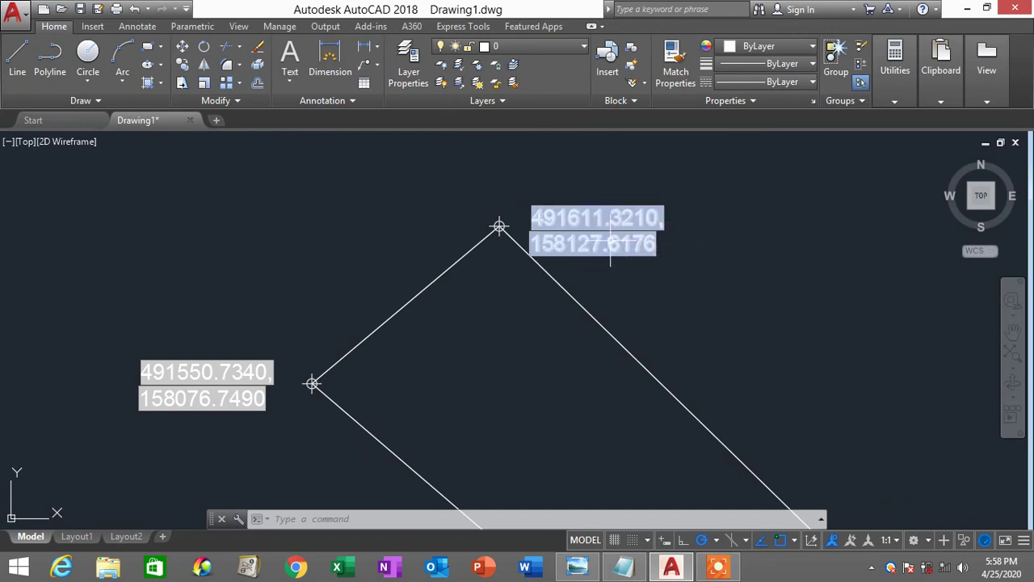
Turn the display background of fields back off in the user preferences.
type("op")
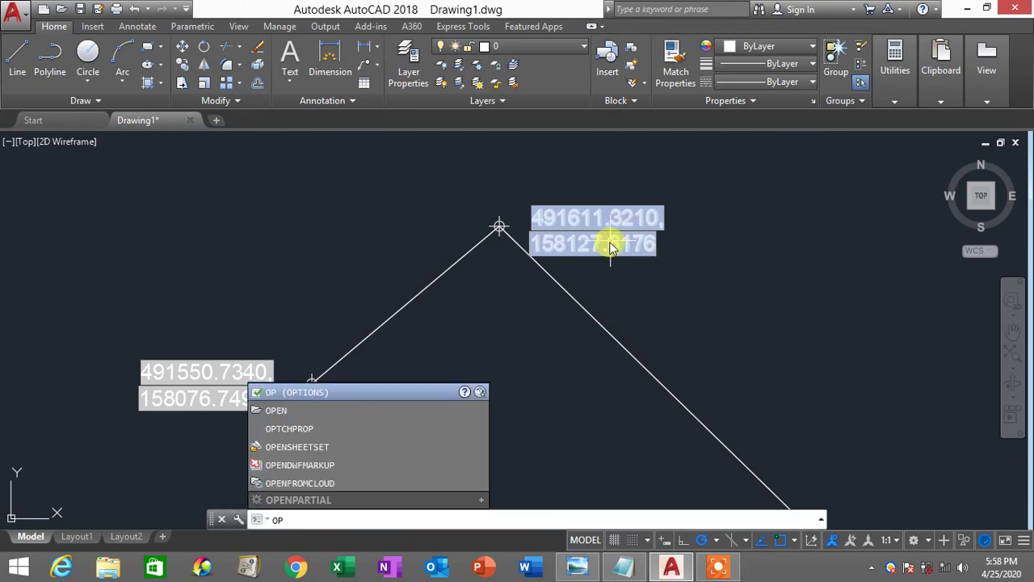
key("Return")
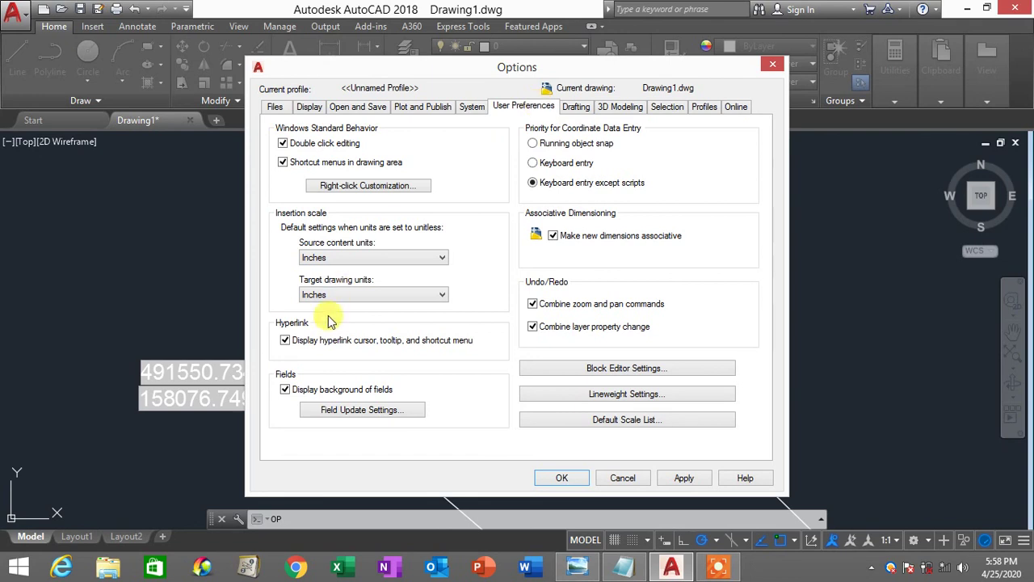
left_click(287, 391)
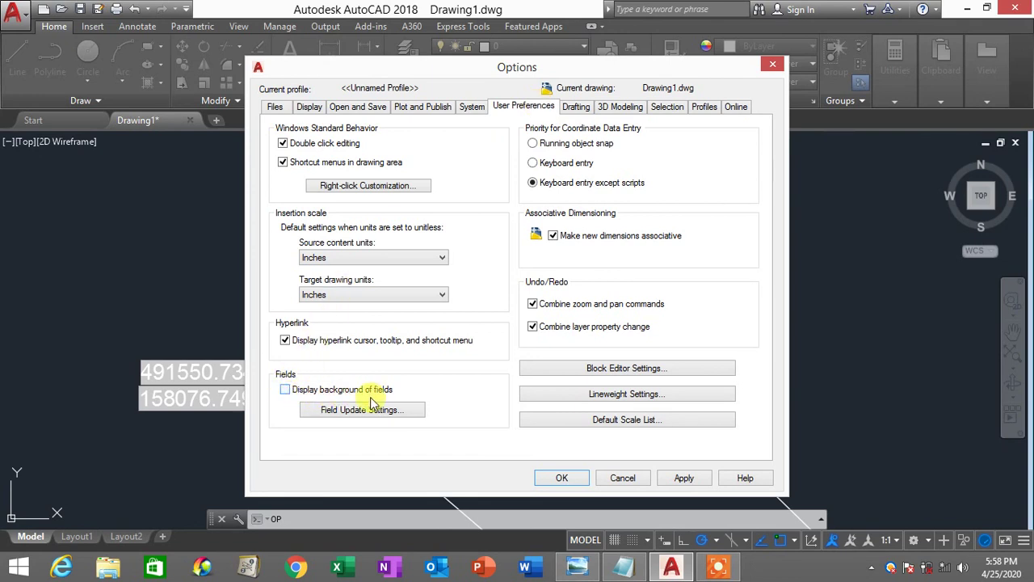
left_click(578, 484)
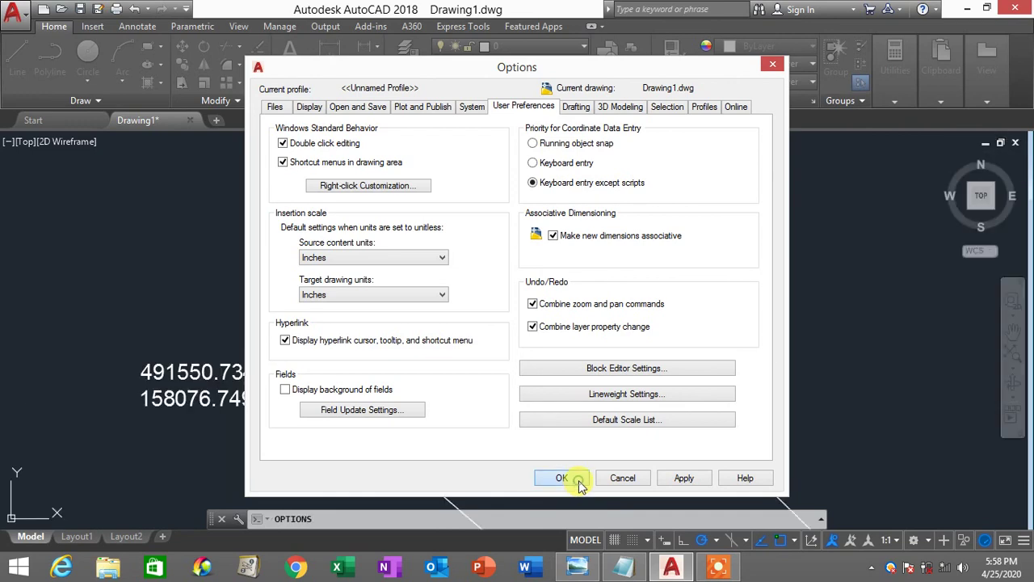
scroll(644, 374, "down", 2)
mouse_move(672, 374)
middle_mouse_down()
mouse_move(573, 293)
mouse_move(519, 267)
middle_mouse_up()
middle_click_drag(536, 307, 570, 290)
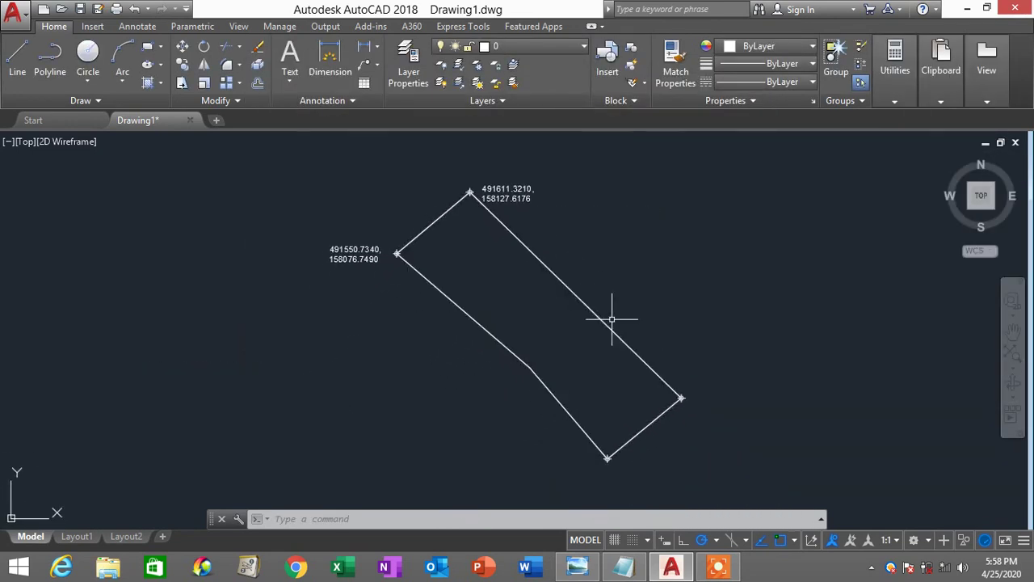
middle_click_drag(611, 318, 543, 319)
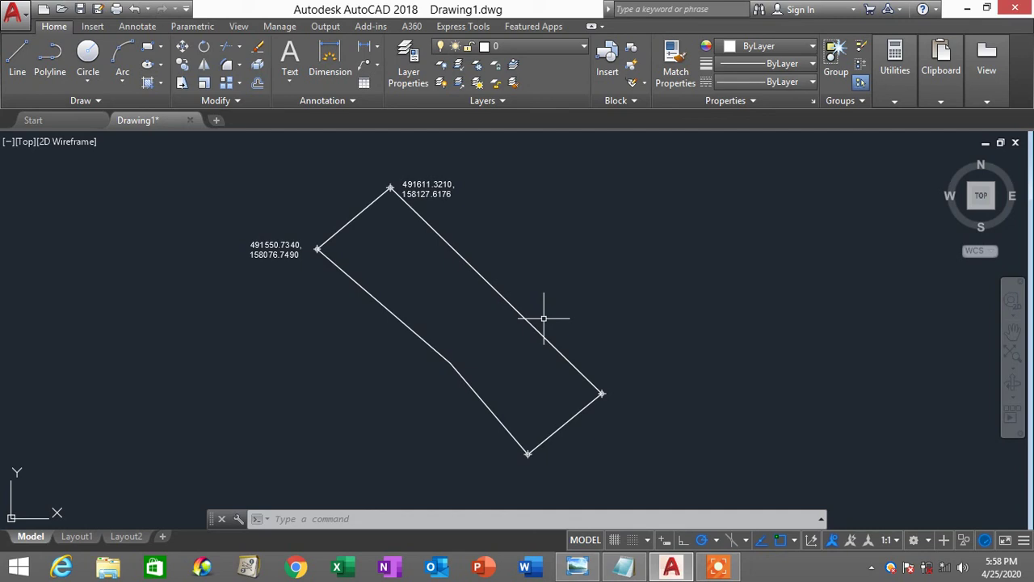
scroll(328, 215, "up", 2)
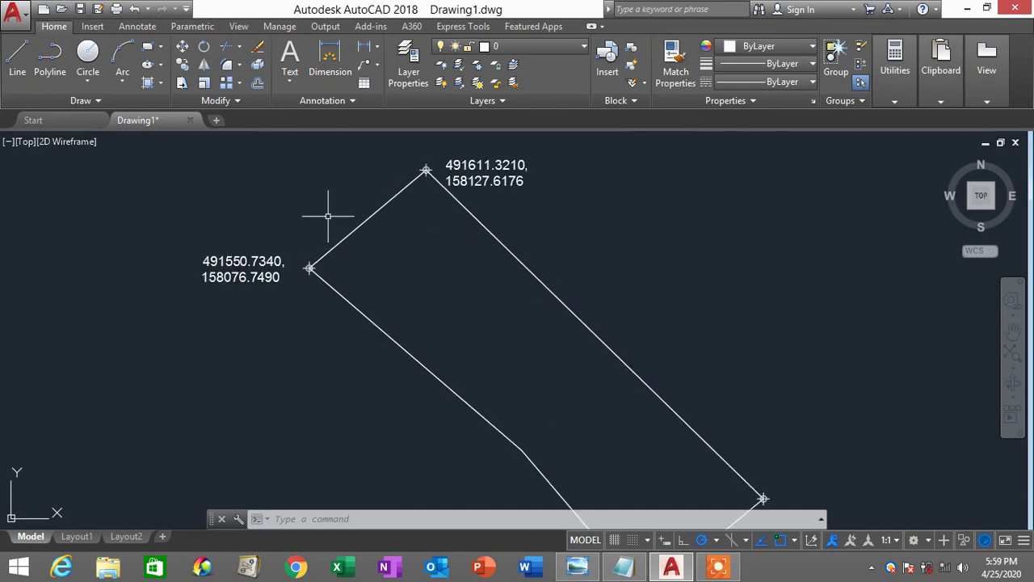
scroll(327, 216, "down", 3)
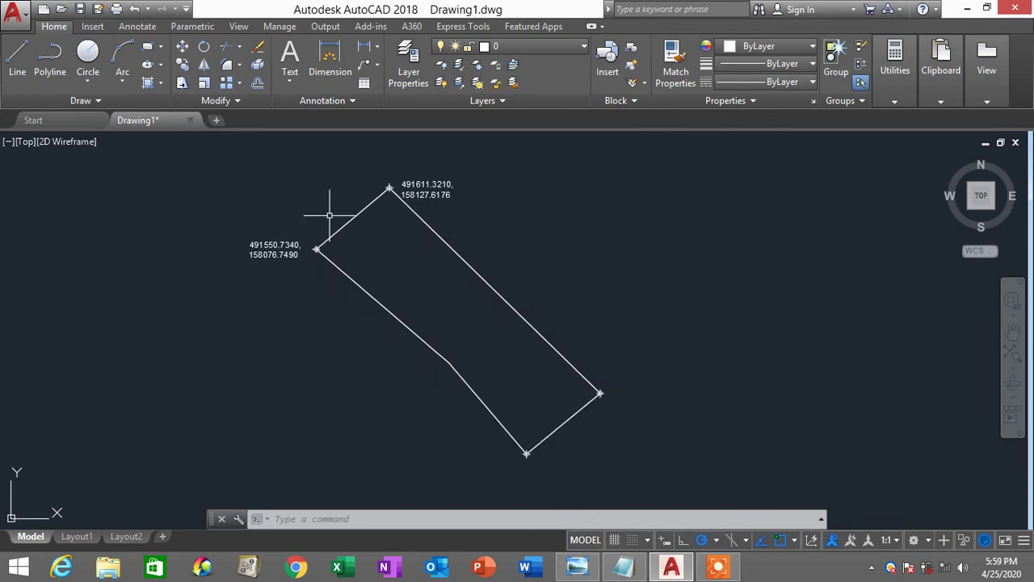
scroll(329, 215, "up", 3)
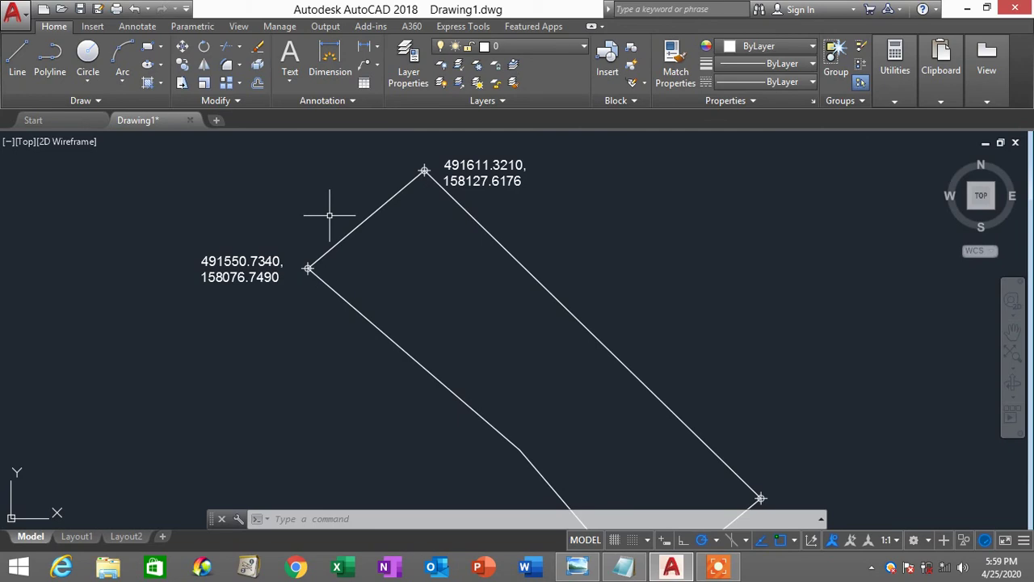
Review the Survey Plan 1 and Survey Plan 2 entries in the Notepad coordinates file, and return to the AutoCAD drawing.
left_click(623, 566)
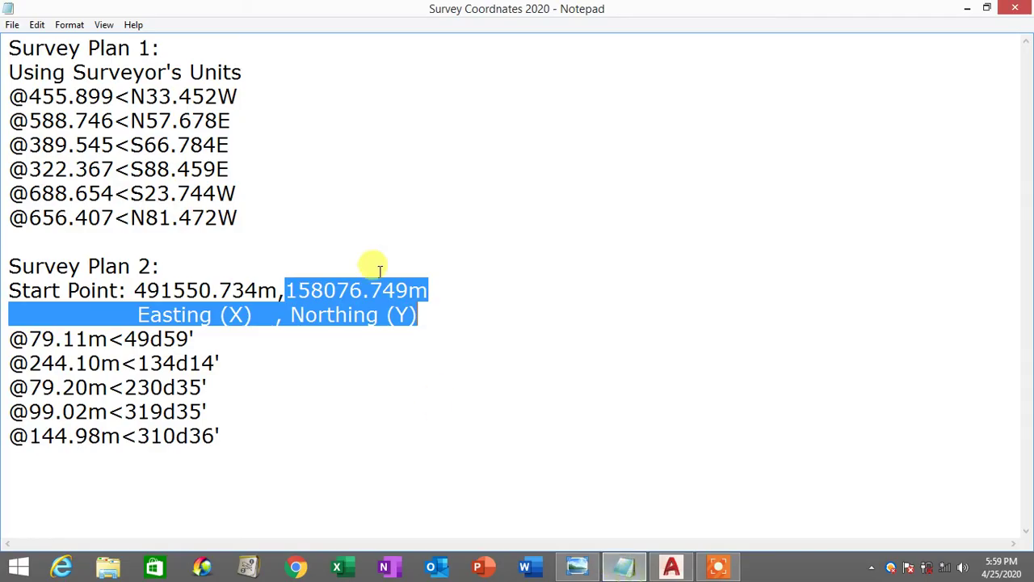
left_click_drag(288, 213, 9, 47)
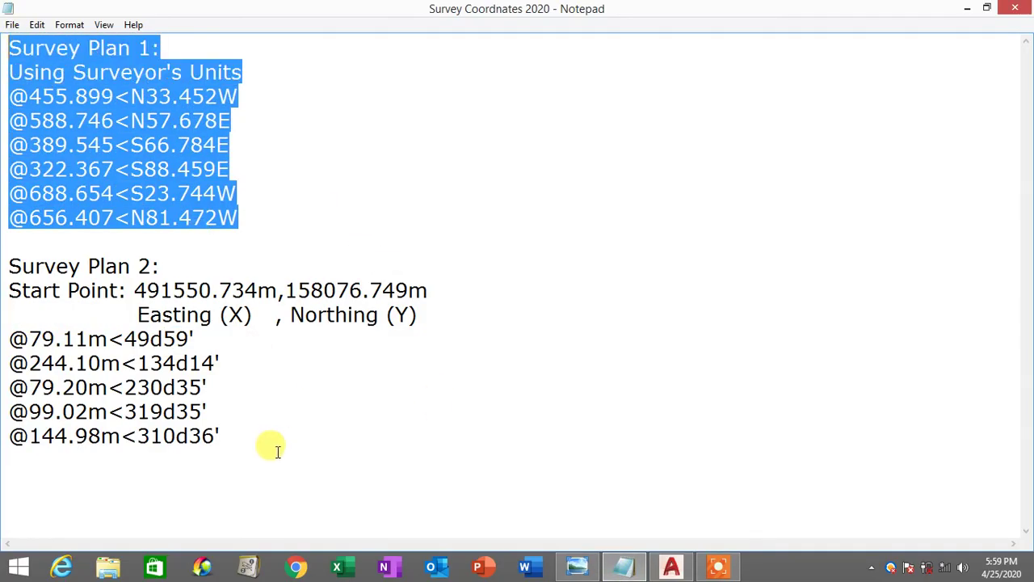
left_click_drag(277, 450, 9, 266)
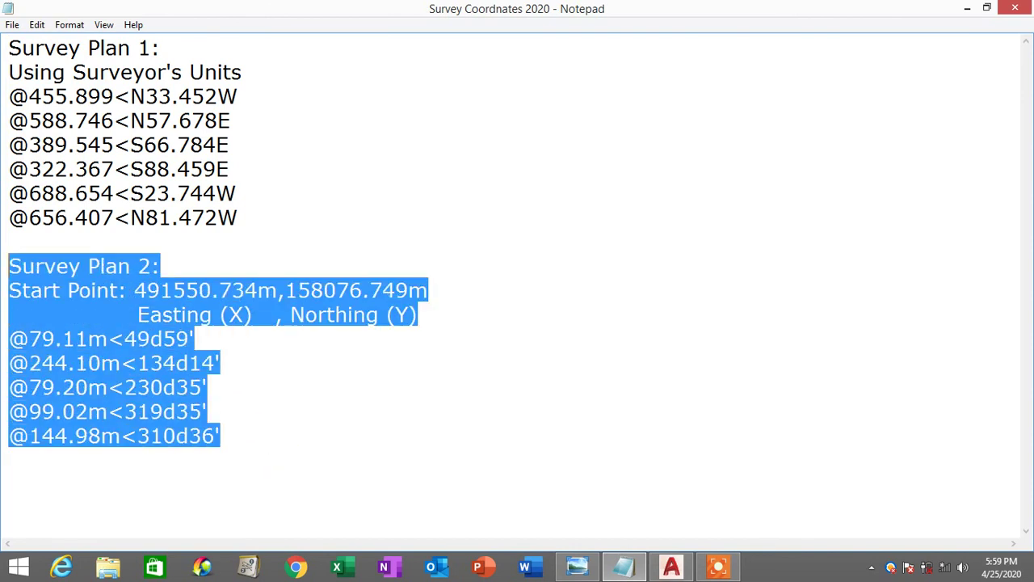
left_click_drag(8, 46, 250, 218)
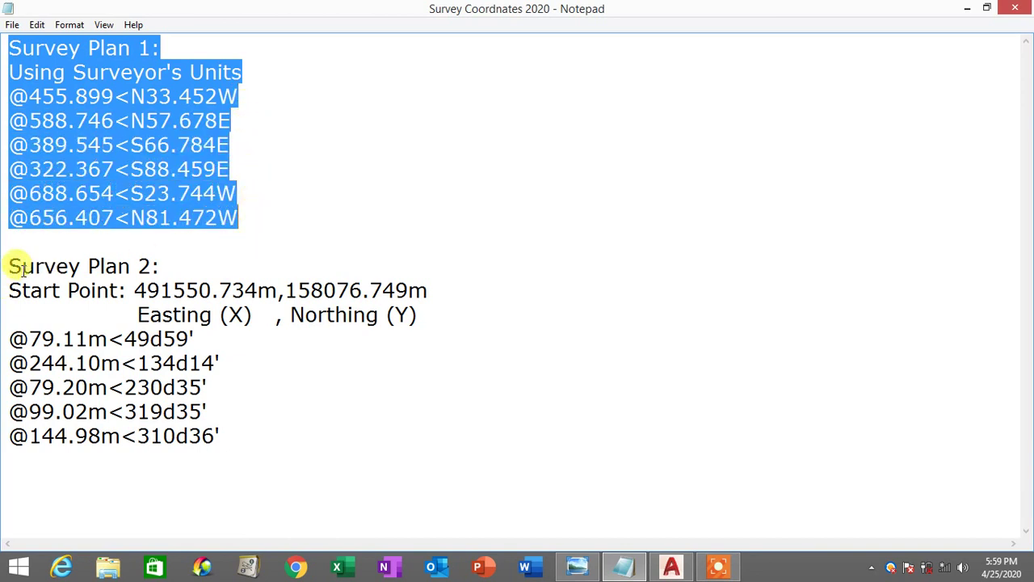
left_click_drag(15, 271, 374, 456)
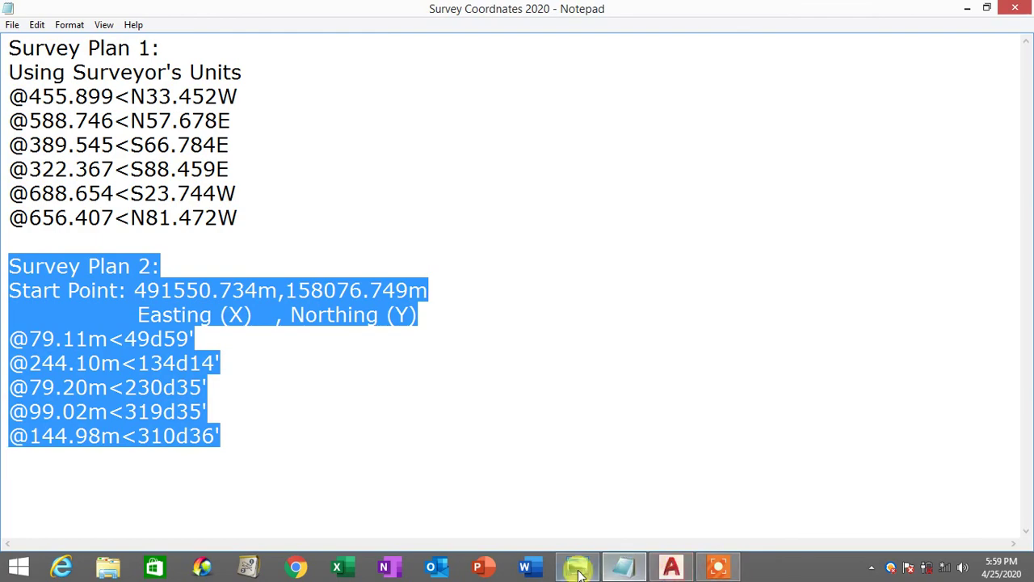
left_click(672, 567)
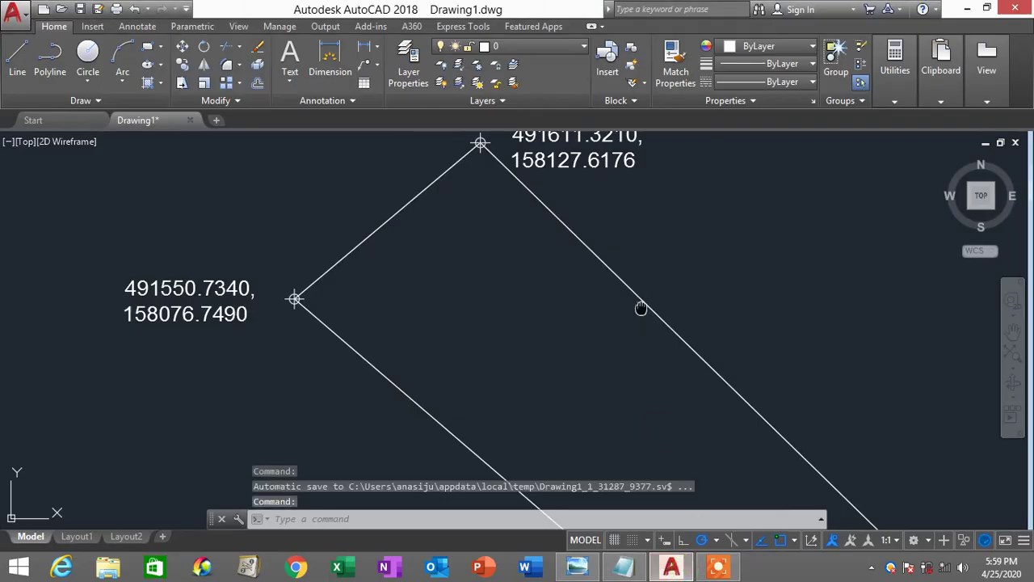
middle_click_drag(641, 308, 608, 367)
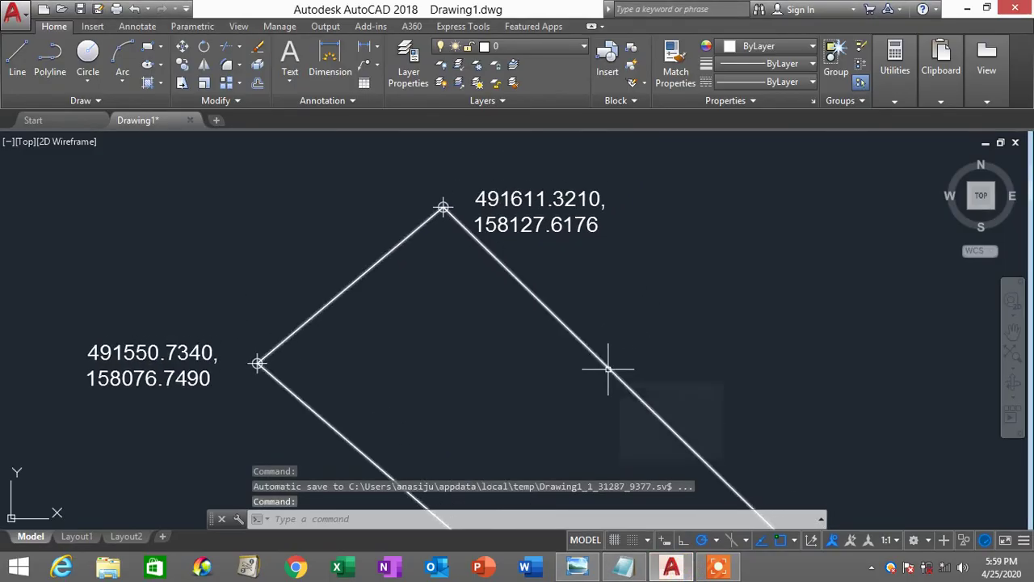